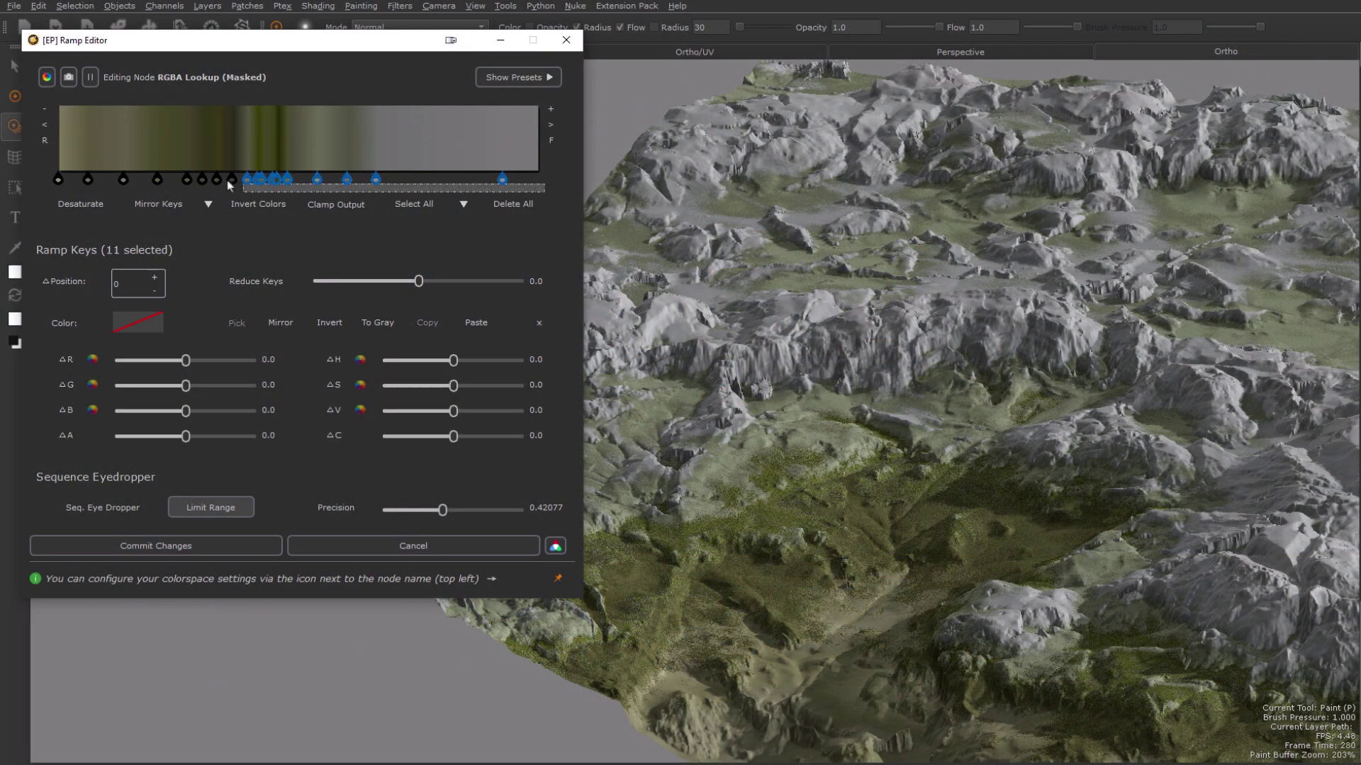
Spread the twelve ramp keys evenly and sample rock tones from the satellite photo with Seq. Eye Dropper
{"action": "key", "text": "d"}
{"action": "left_click_drag", "start_coordinate": [319, 127], "coordinate": [454, 127]}
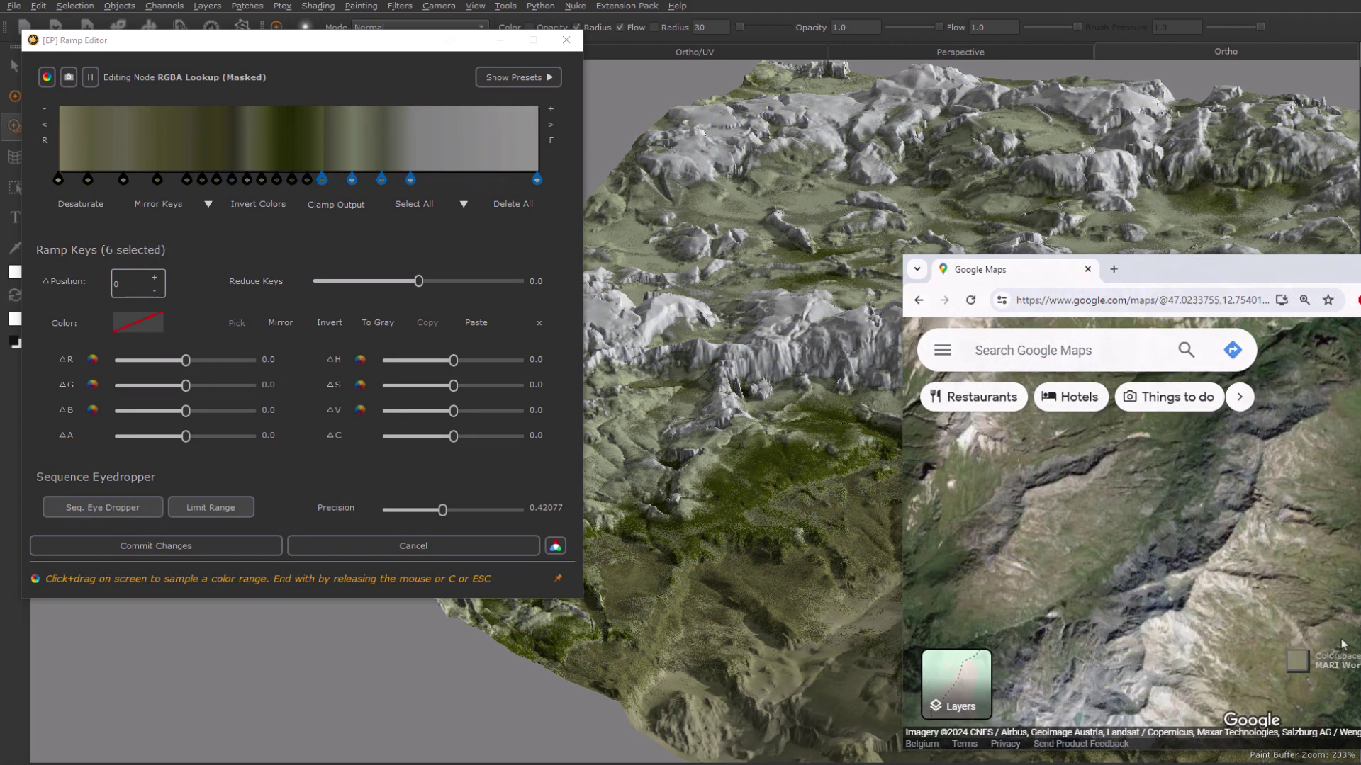
{"action": "left_click_drag", "start_coordinate": [1278, 630], "coordinate": [1240, 684]}
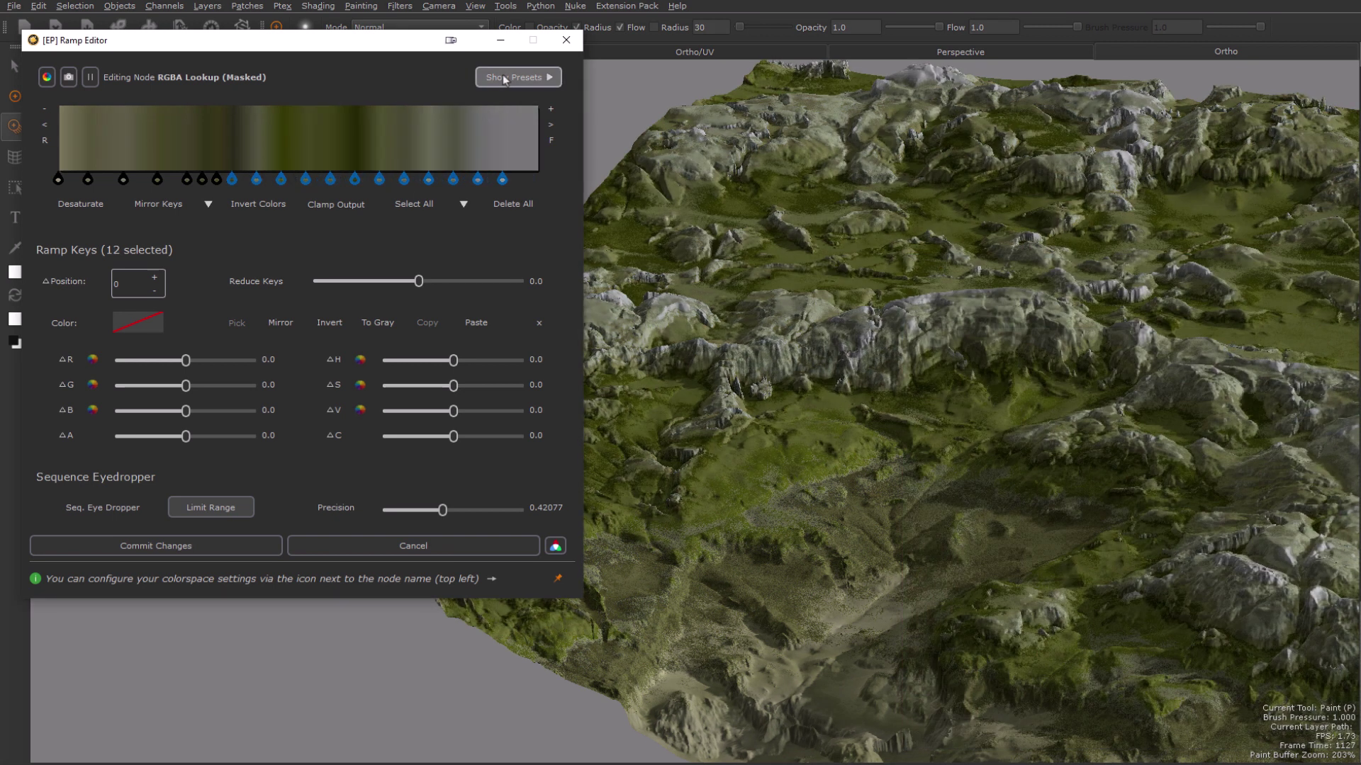
Apply Browns preset 2 and darken it, then switch to Browns preset 5 with 11 samples
{"action": "left_click", "coordinate": [505, 80]}
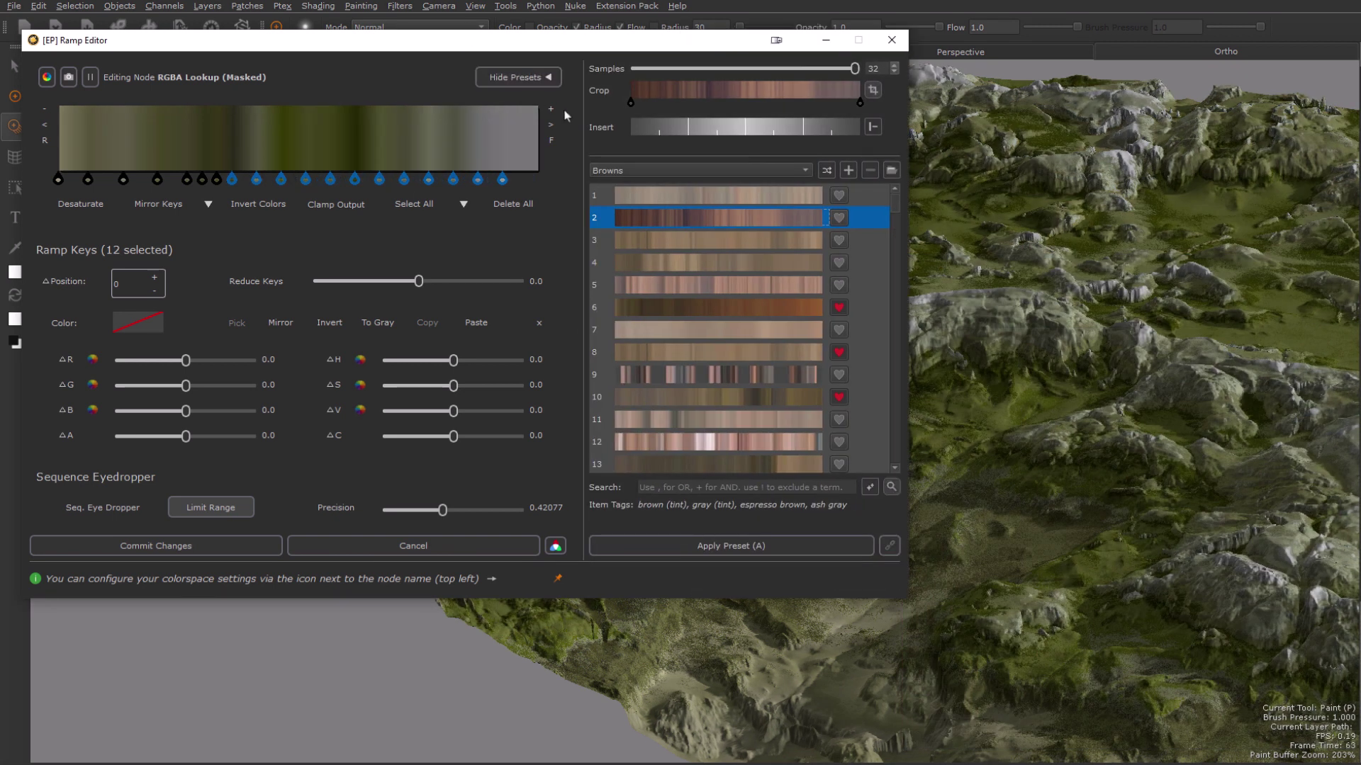
{"action": "double_click", "coordinate": [658, 218]}
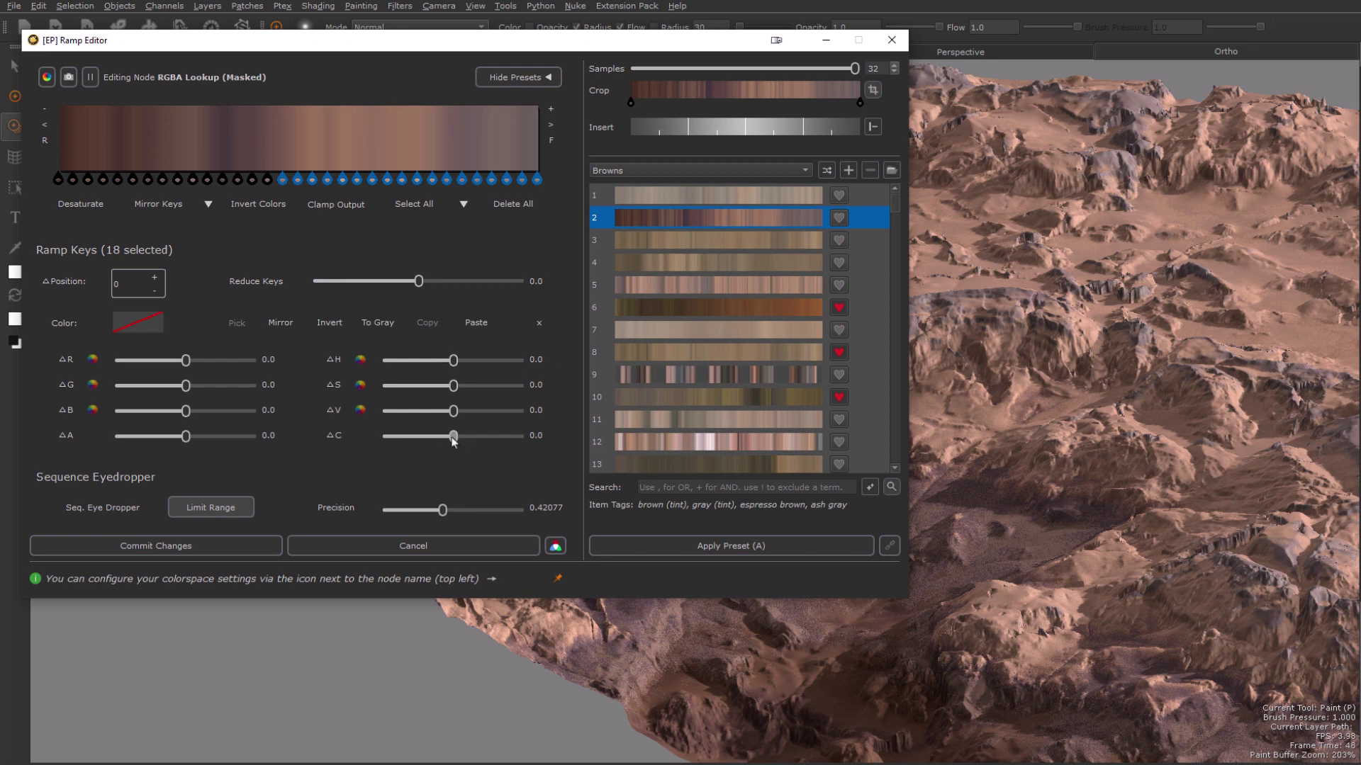
{"action": "left_click_drag", "start_coordinate": [453, 411], "coordinate": [451, 414]}
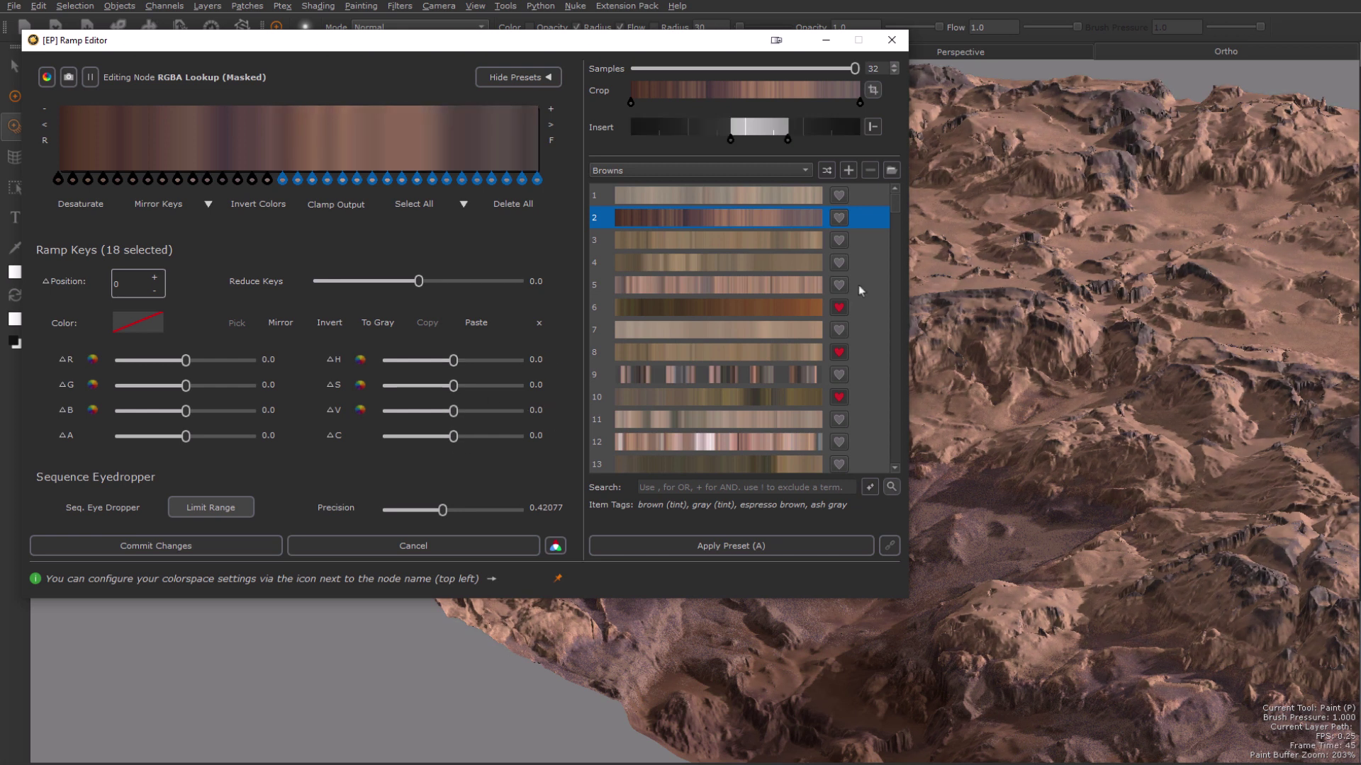
{"action": "double_click", "coordinate": [718, 290]}
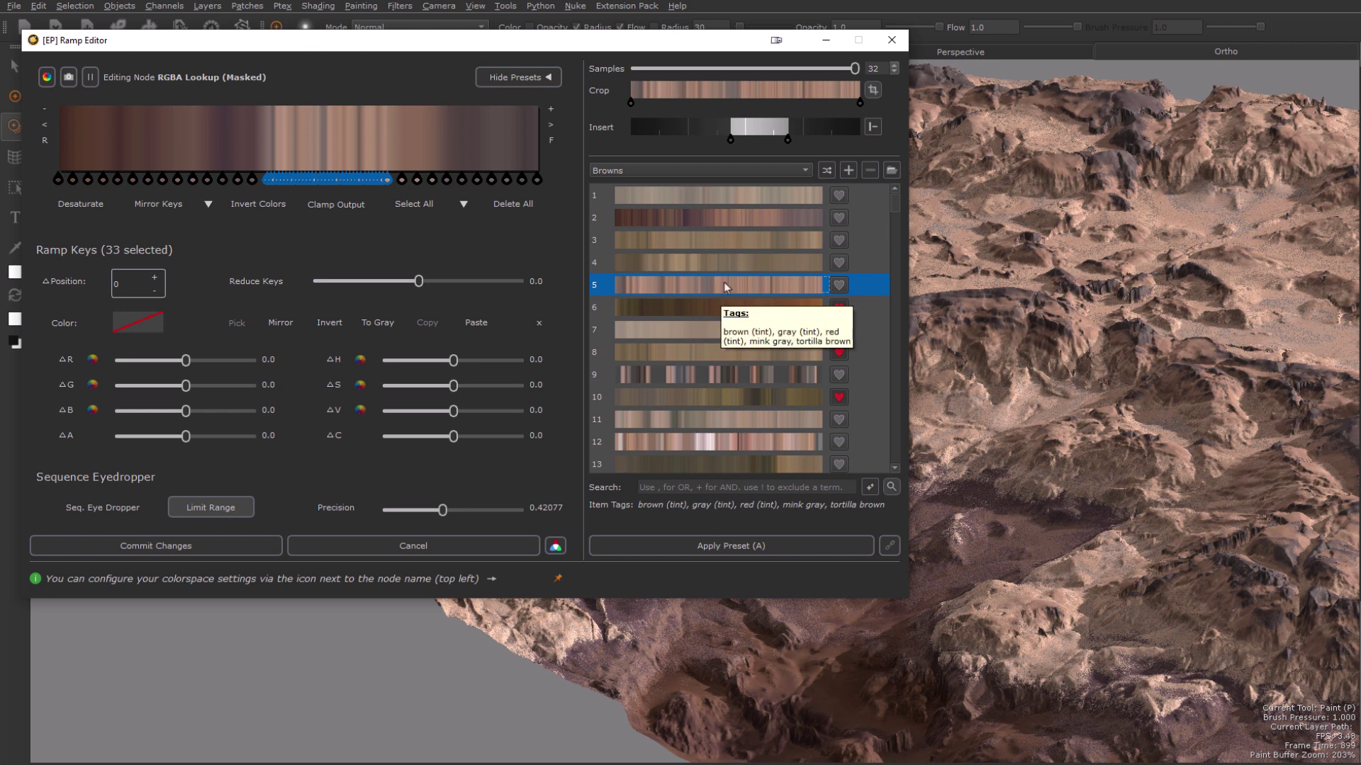
{"action": "left_click_drag", "start_coordinate": [855, 68], "coordinate": [684, 68]}
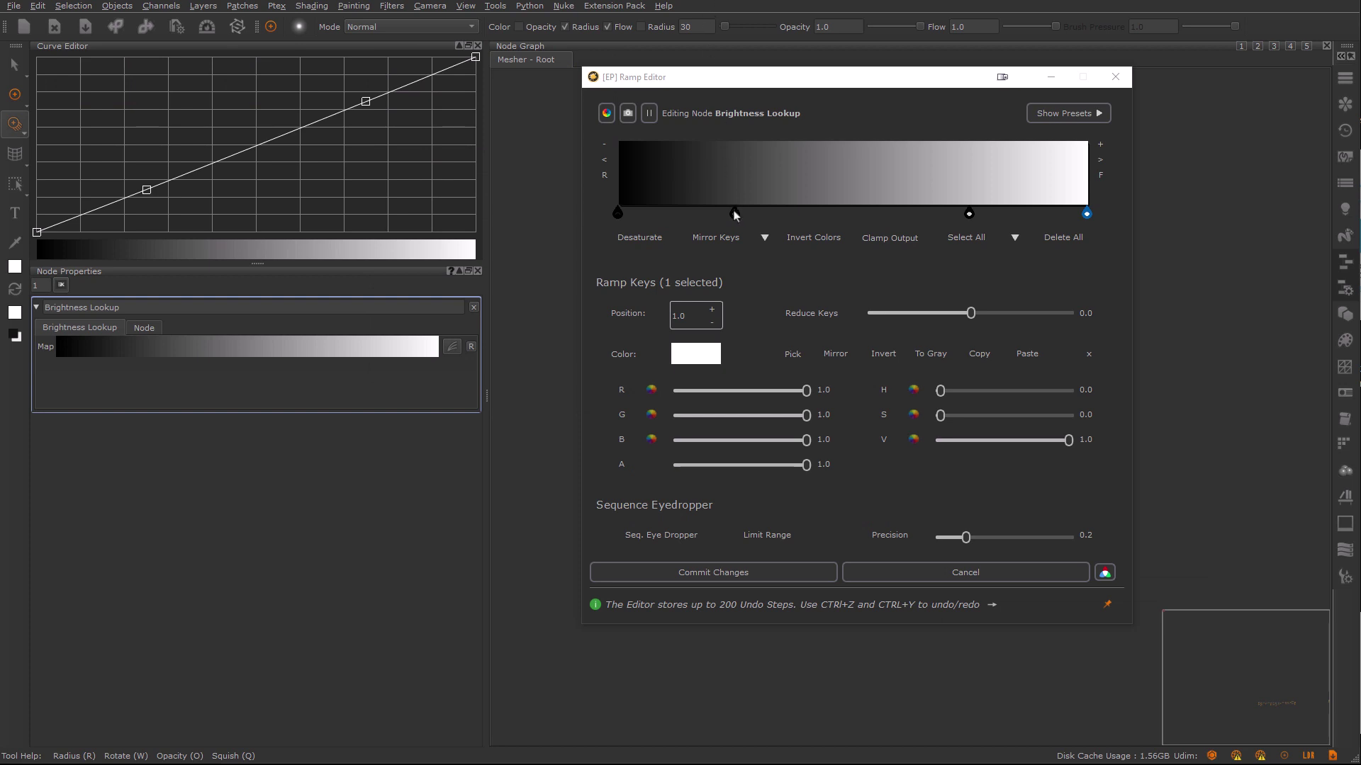
Reposition the two middle Brightness Lookup ramp keys and show the node's properties
{"action": "mouse_move", "coordinate": [735, 215]}
{"action": "left_mouse_down"}
{"action": "mouse_move", "coordinate": [905, 213]}
{"action": "mouse_move", "coordinate": [741, 213]}
{"action": "mouse_move", "coordinate": [662, 233]}
{"action": "mouse_move", "coordinate": [942, 241]}
{"action": "left_mouse_up"}
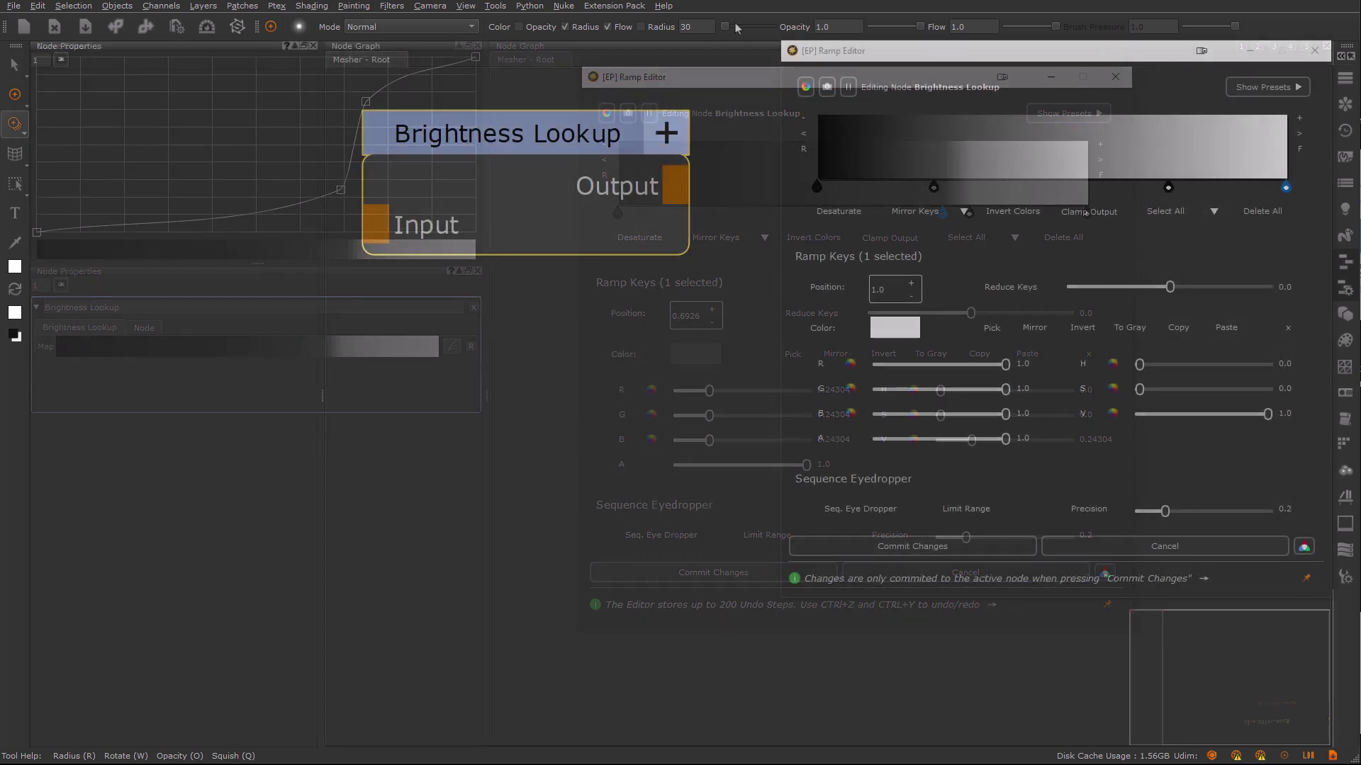
{"action": "double_click", "coordinate": [555, 139]}
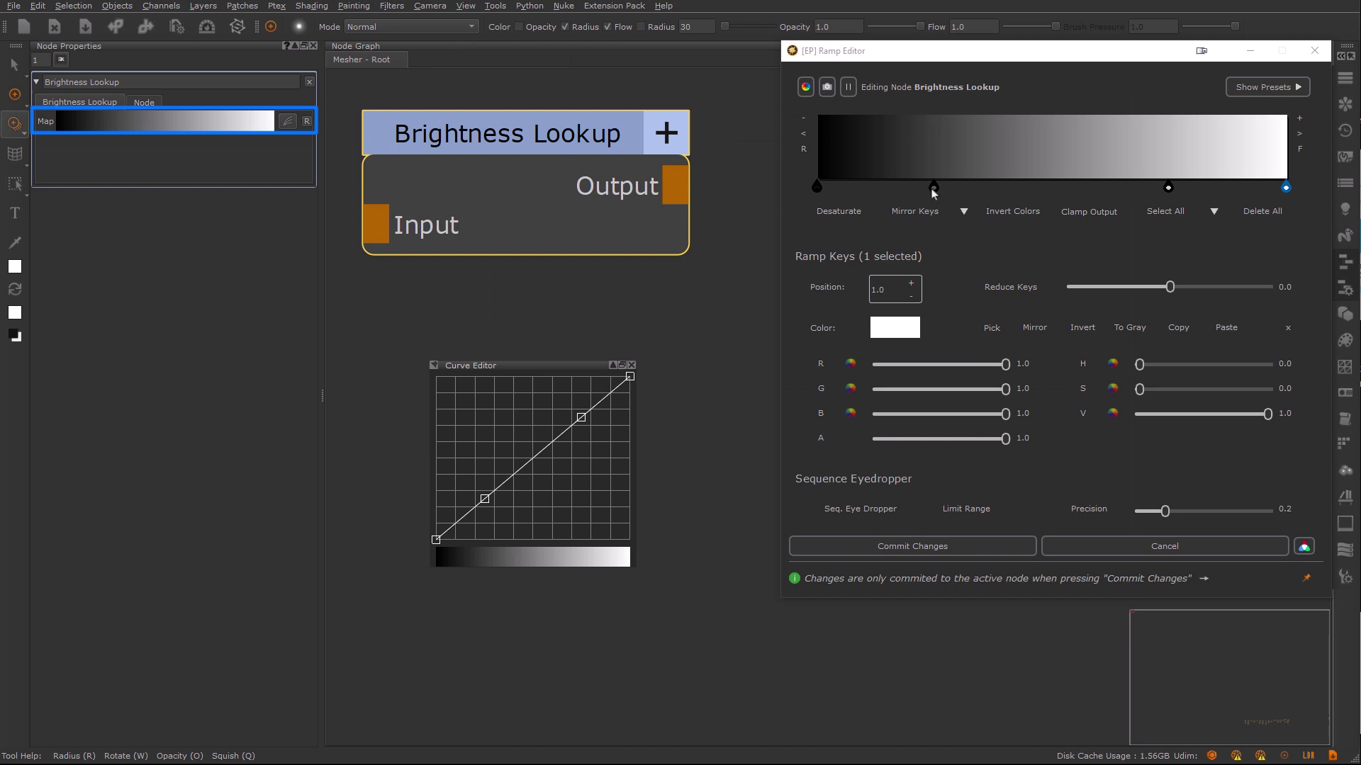
{"action": "left_click_drag", "start_coordinate": [932, 188], "coordinate": [928, 188]}
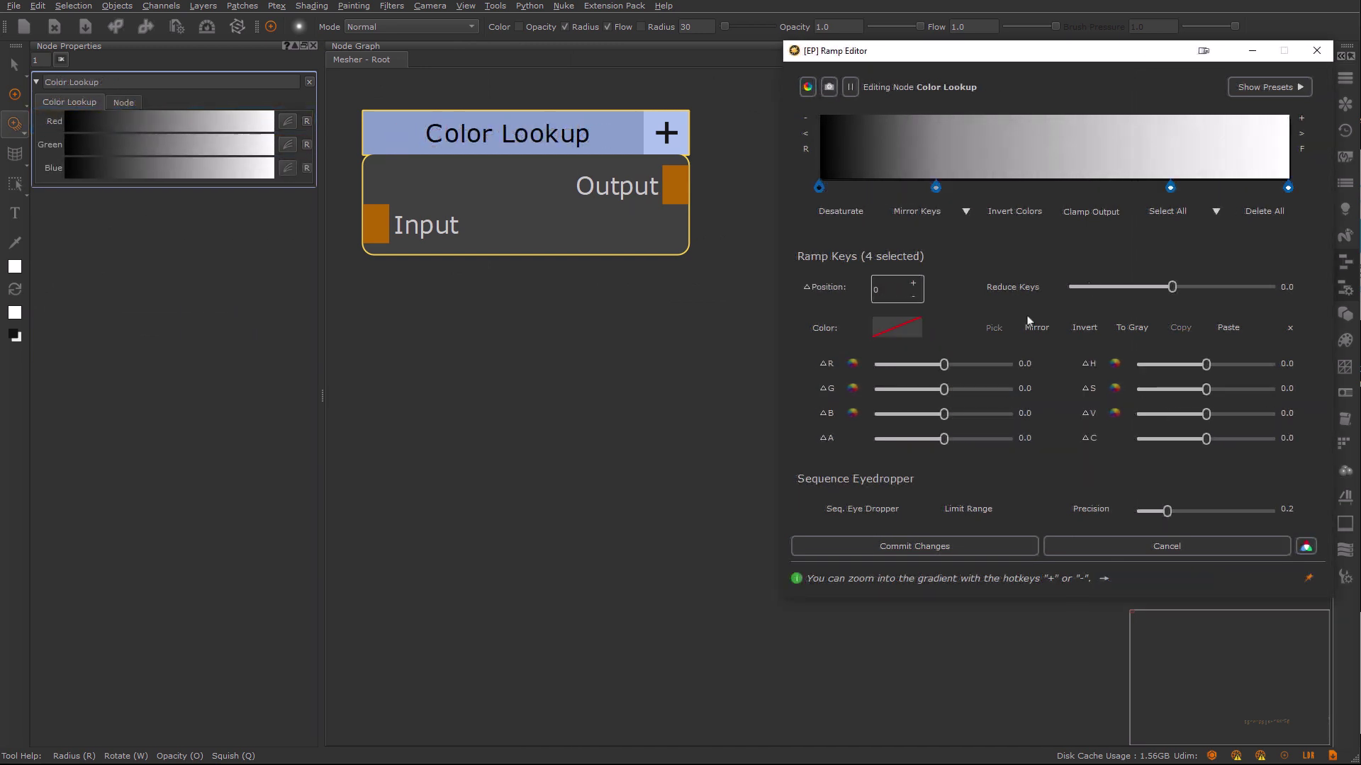
Tint the Color Lookup ramp with ΔR/ΔG, then set the RGBA Lookup (Masked) middle keys' ΔA to -1.0
{"action": "mouse_move", "coordinate": [945, 365]}
{"action": "left_mouse_down"}
{"action": "mouse_move", "coordinate": [970, 364]}
{"action": "mouse_move", "coordinate": [928, 396]}
{"action": "mouse_move", "coordinate": [1006, 389]}
{"action": "mouse_move", "coordinate": [881, 430]}
{"action": "mouse_move", "coordinate": [972, 418]}
{"action": "mouse_move", "coordinate": [951, 418]}
{"action": "left_mouse_up"}
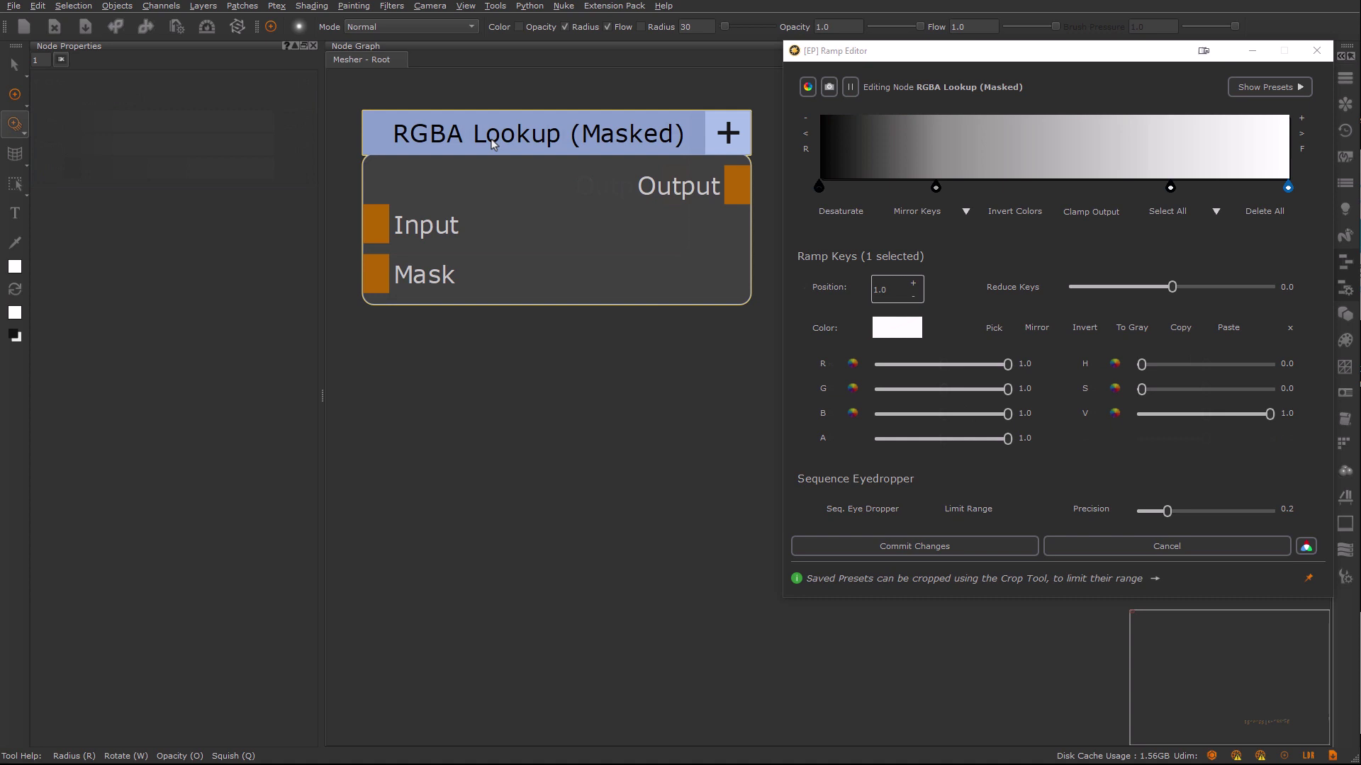
{"action": "left_click", "coordinate": [494, 145]}
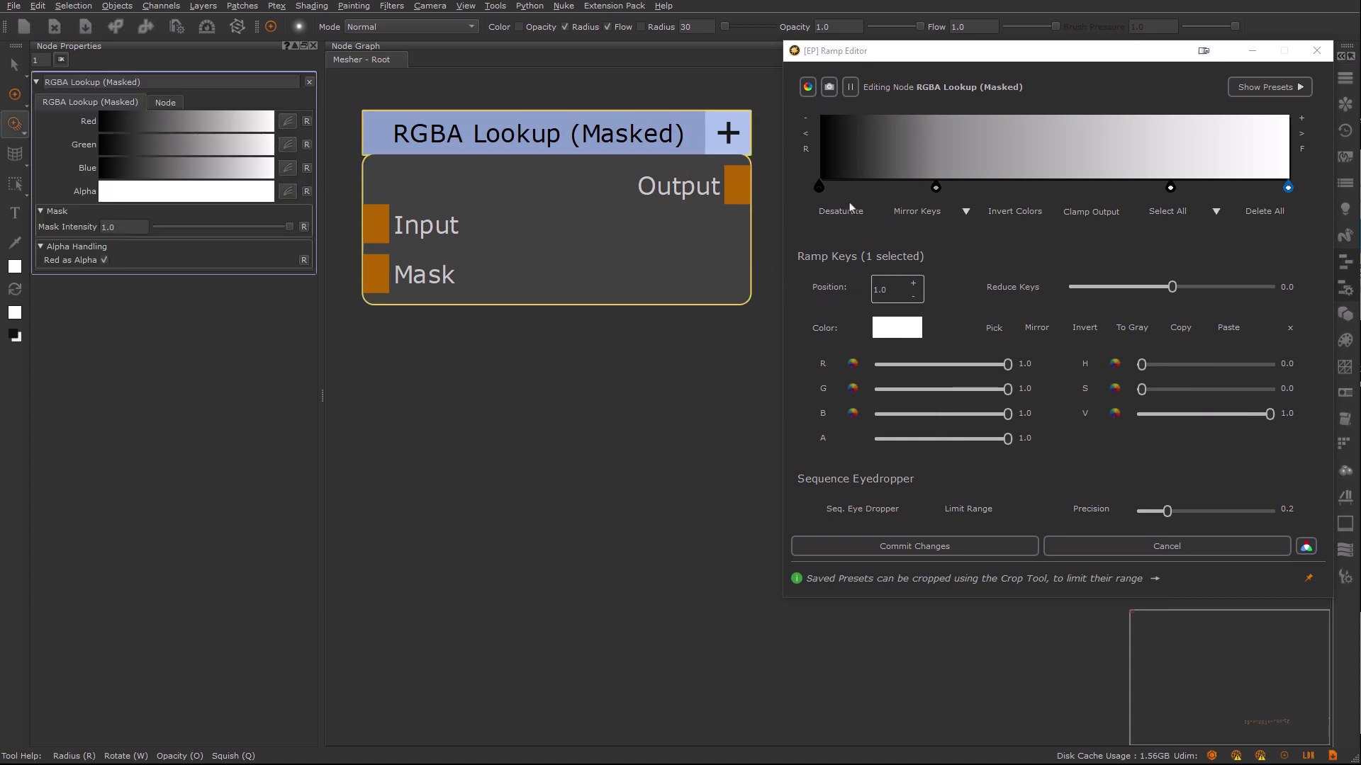
{"action": "left_click_drag", "start_coordinate": [850, 205], "coordinate": [1205, 185]}
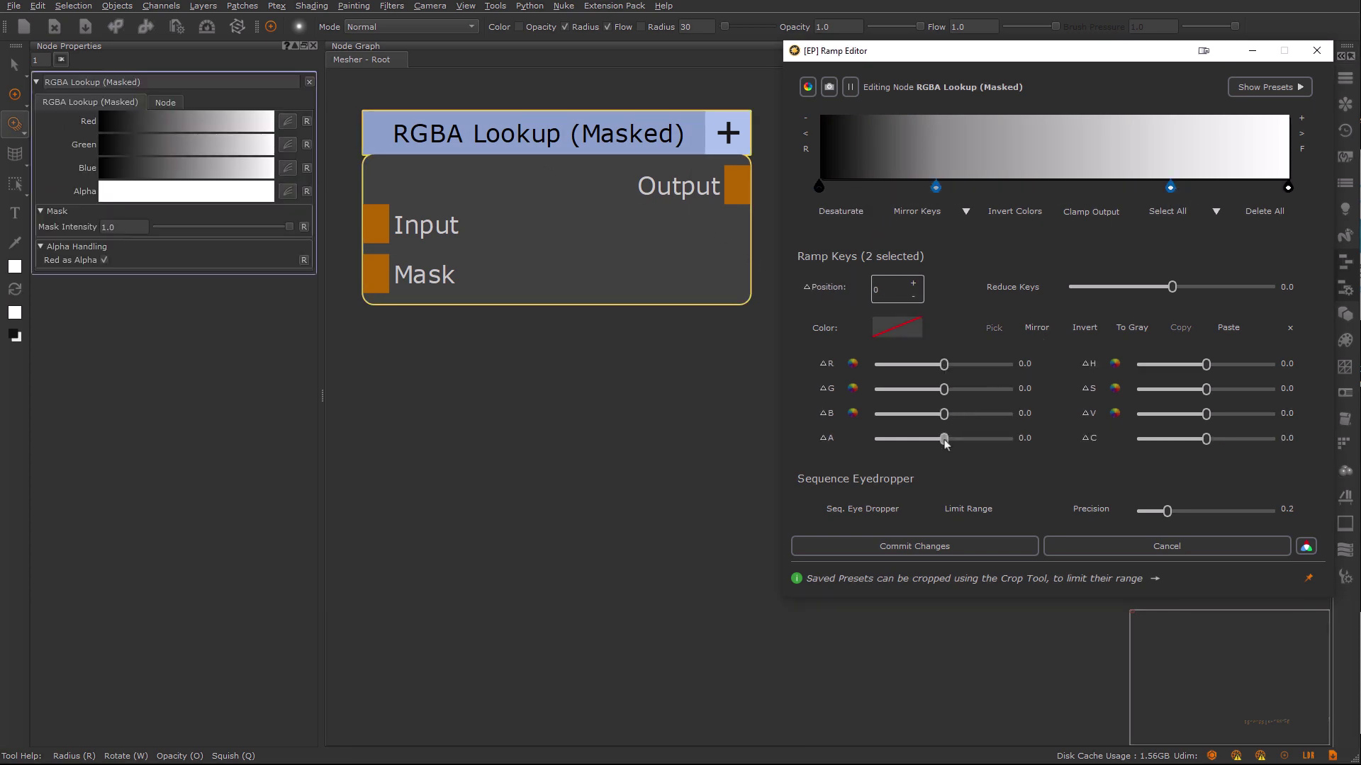
{"action": "mouse_move", "coordinate": [943, 439]}
{"action": "left_mouse_down"}
{"action": "mouse_move", "coordinate": [875, 439]}
{"action": "mouse_move", "coordinate": [893, 457]}
{"action": "left_mouse_up"}
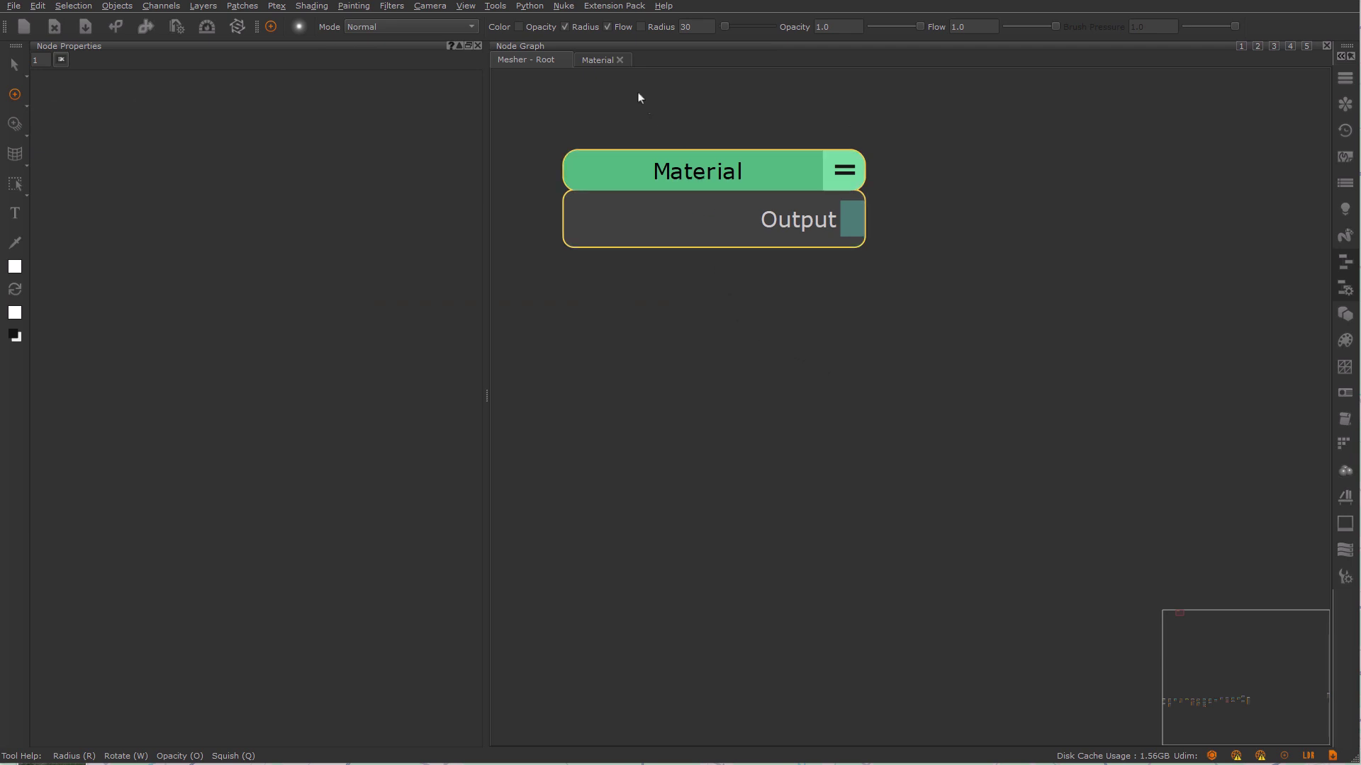
Publish the Material's Green curve, return to Root, and move its ramp key to about 0.46
{"action": "double_click", "coordinate": [839, 172]}
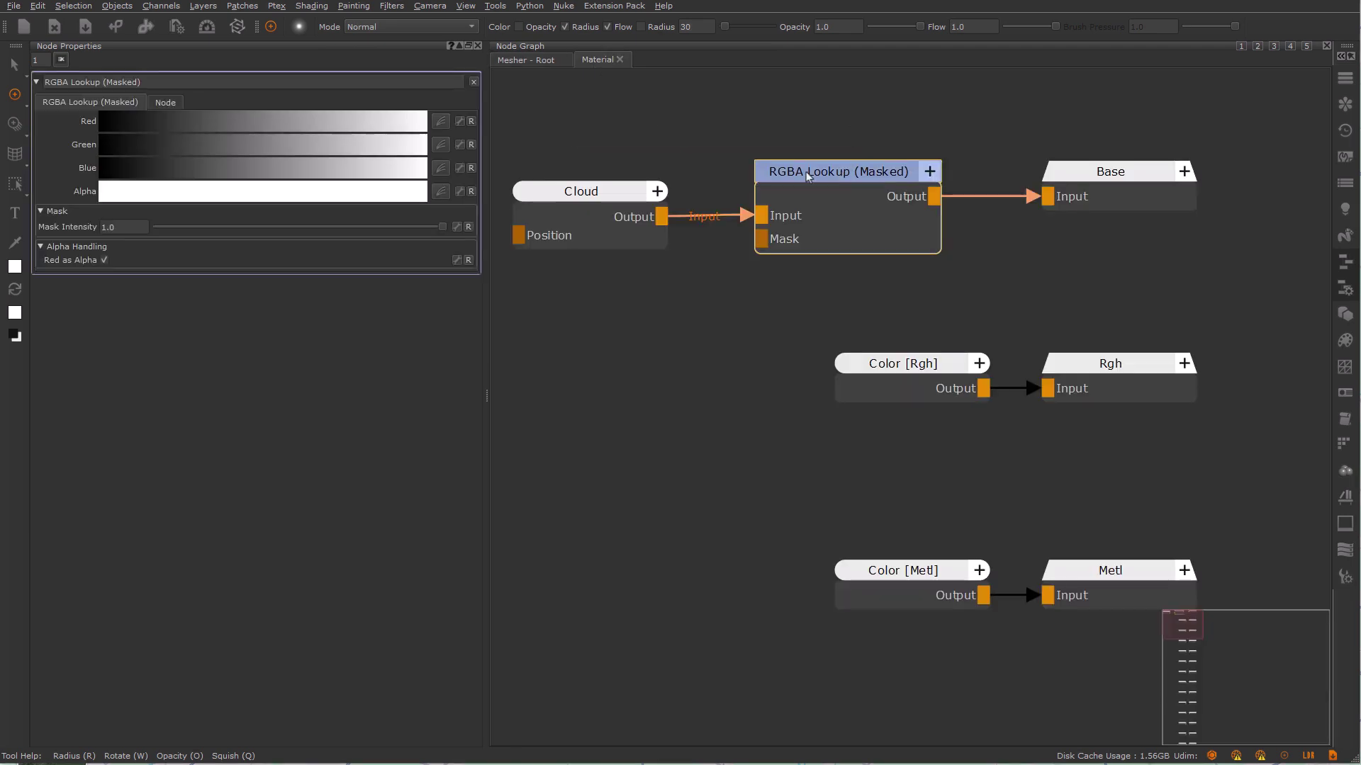
{"action": "left_click", "coordinate": [461, 144]}
{"action": "left_click", "coordinate": [541, 63]}
{"action": "left_click", "coordinate": [695, 178]}
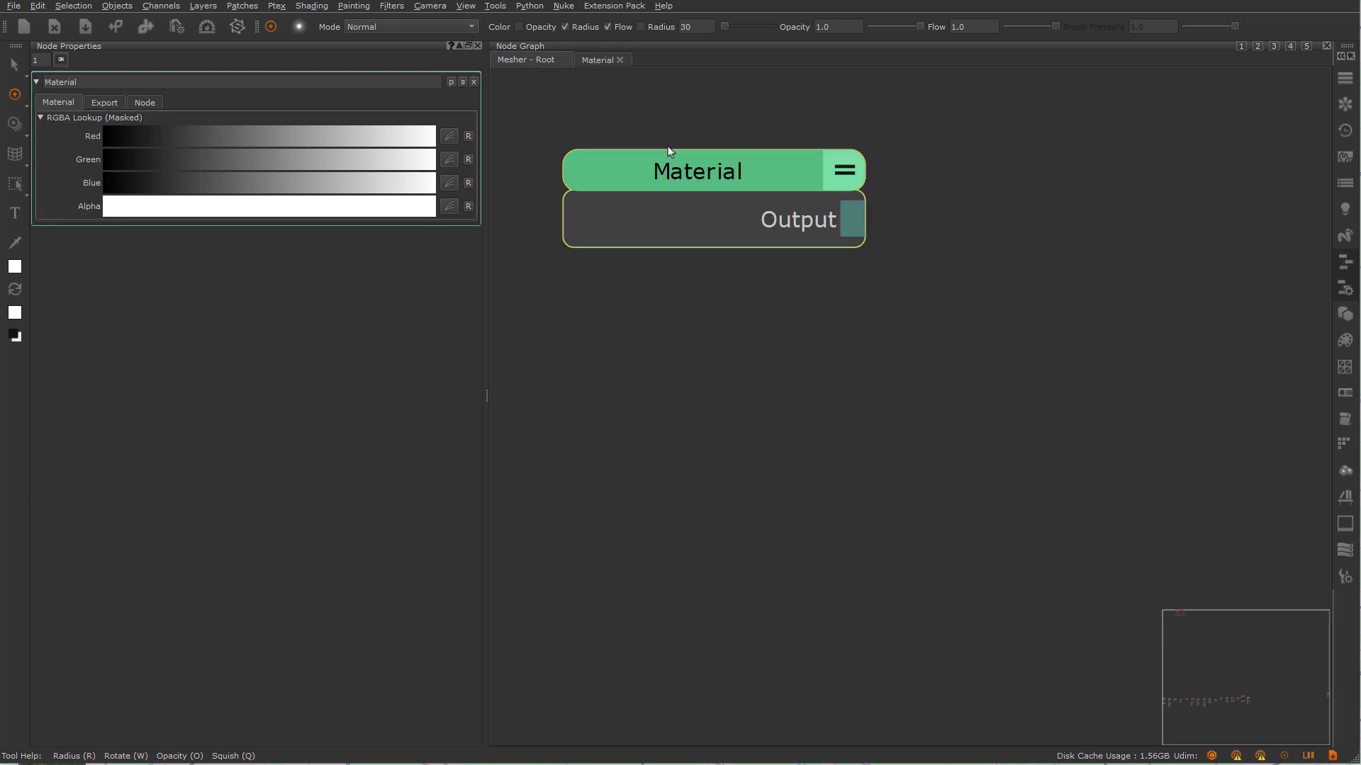
{"action": "left_click_drag", "start_coordinate": [933, 186], "coordinate": [1036, 186]}
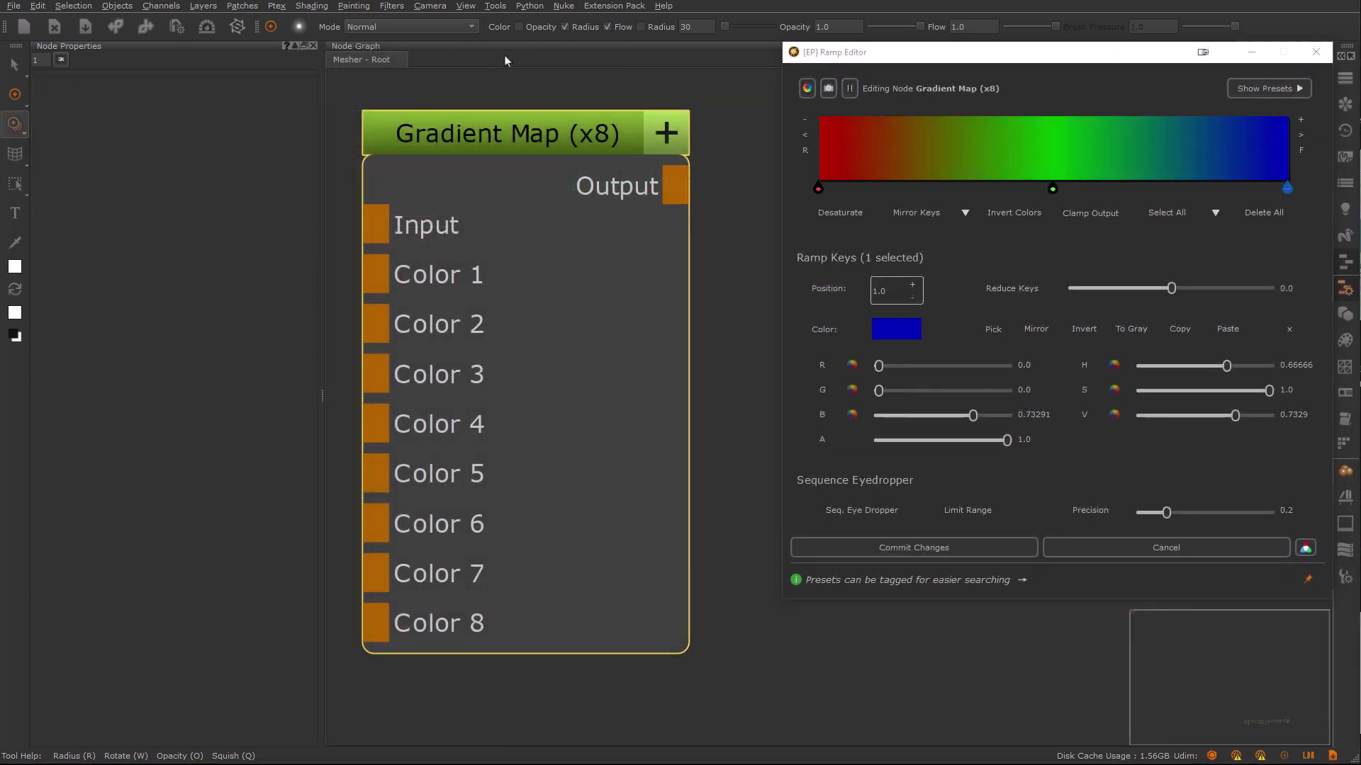
Lower the Gradient Map (x8) Position 2 slightly and move the green stop further left
{"action": "double_click", "coordinate": [499, 135]}
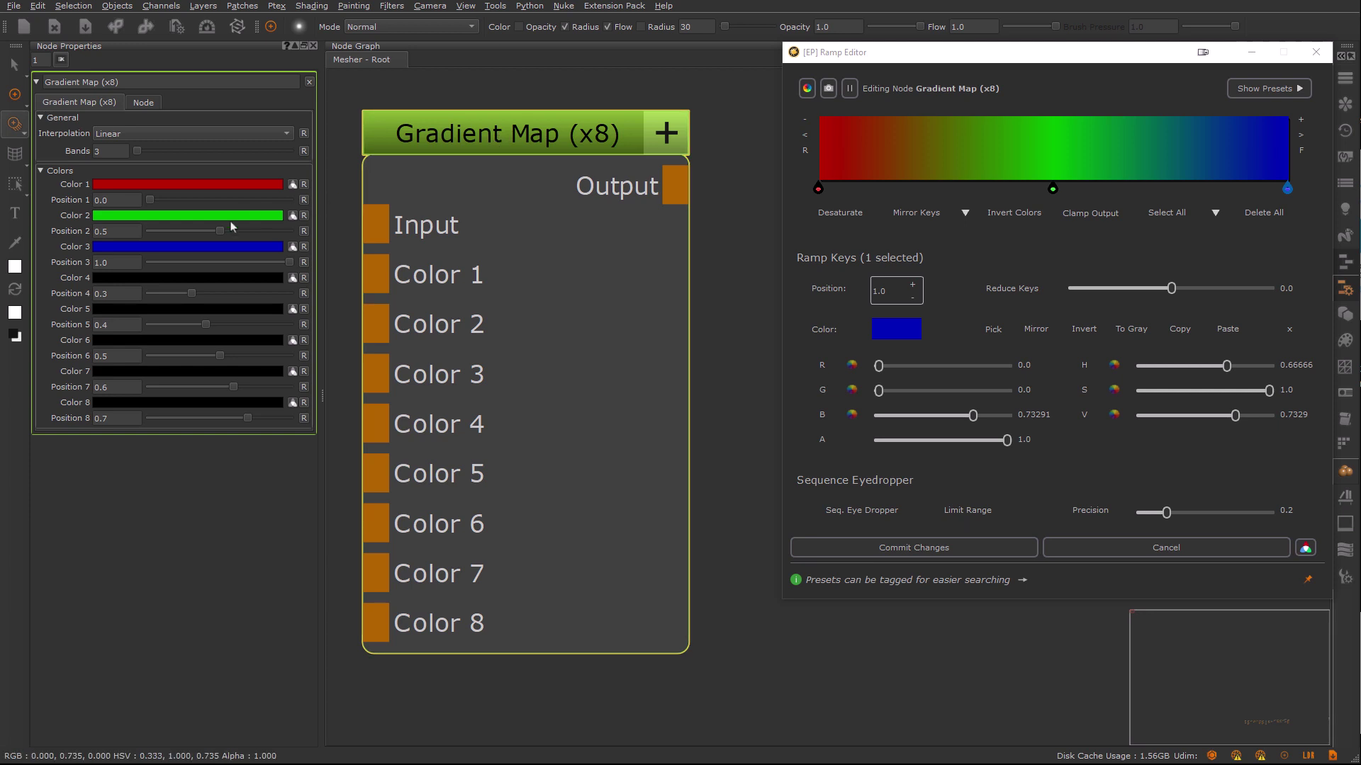
{"action": "left_click_drag", "start_coordinate": [219, 231], "coordinate": [224, 236]}
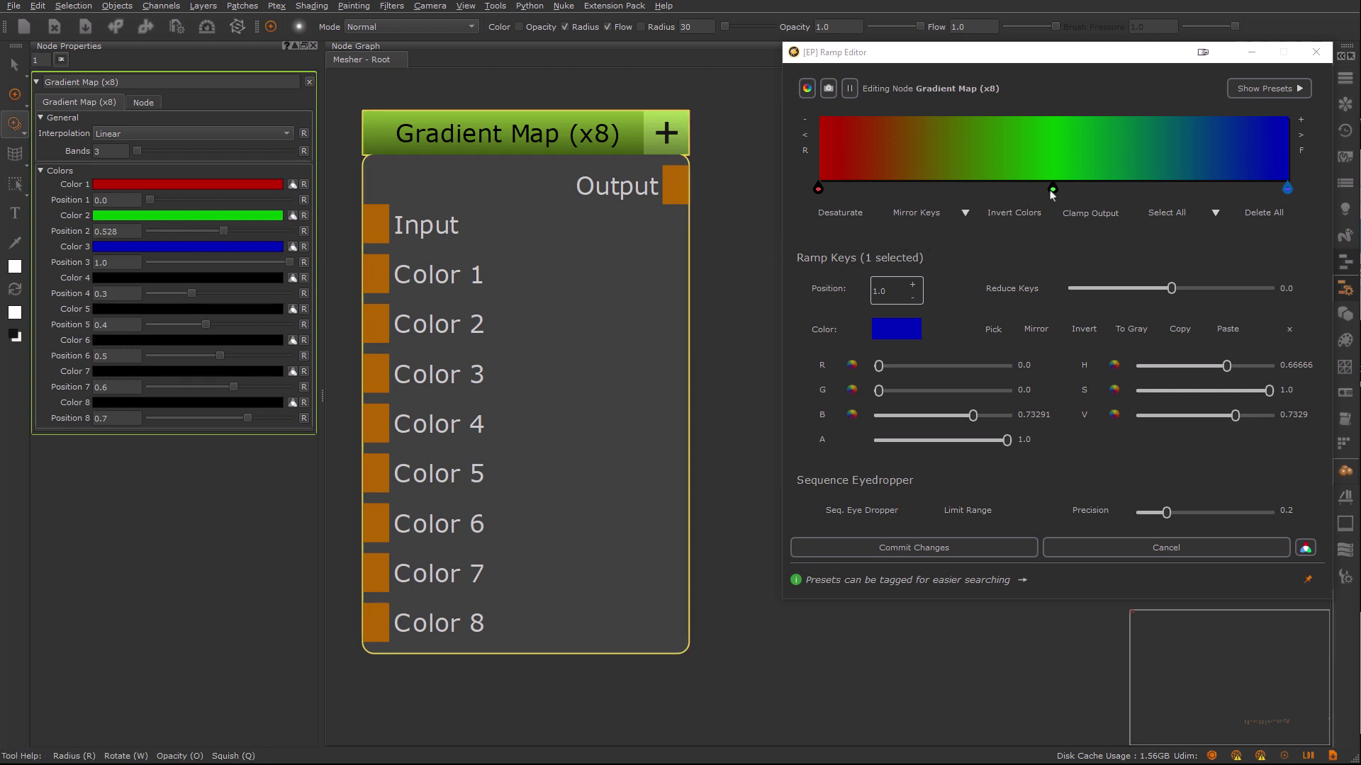
{"action": "left_click_drag", "start_coordinate": [1052, 189], "coordinate": [980, 188]}
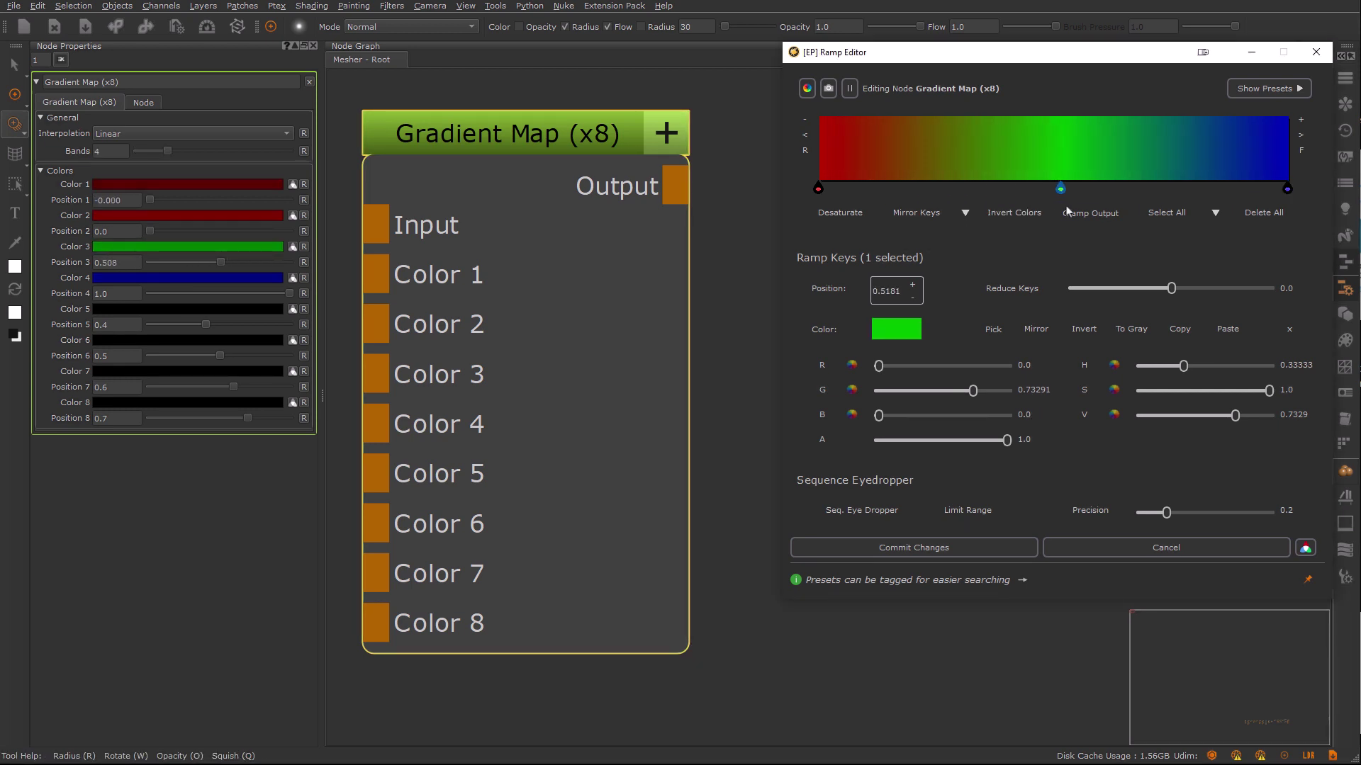
Add a light blue stop after green and a magenta stop near the blue end
{"action": "left_click", "coordinate": [1088, 181]}
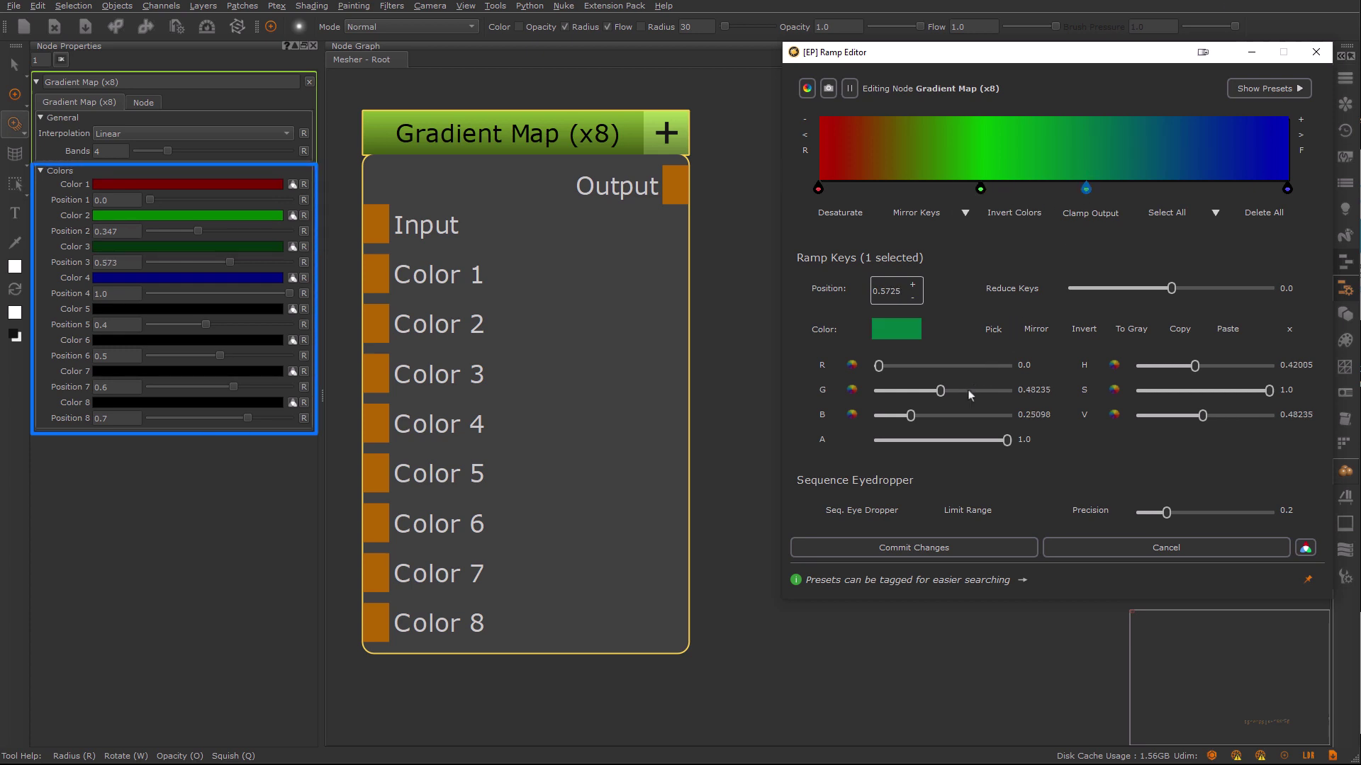
{"action": "left_click_drag", "start_coordinate": [911, 417], "coordinate": [1002, 418]}
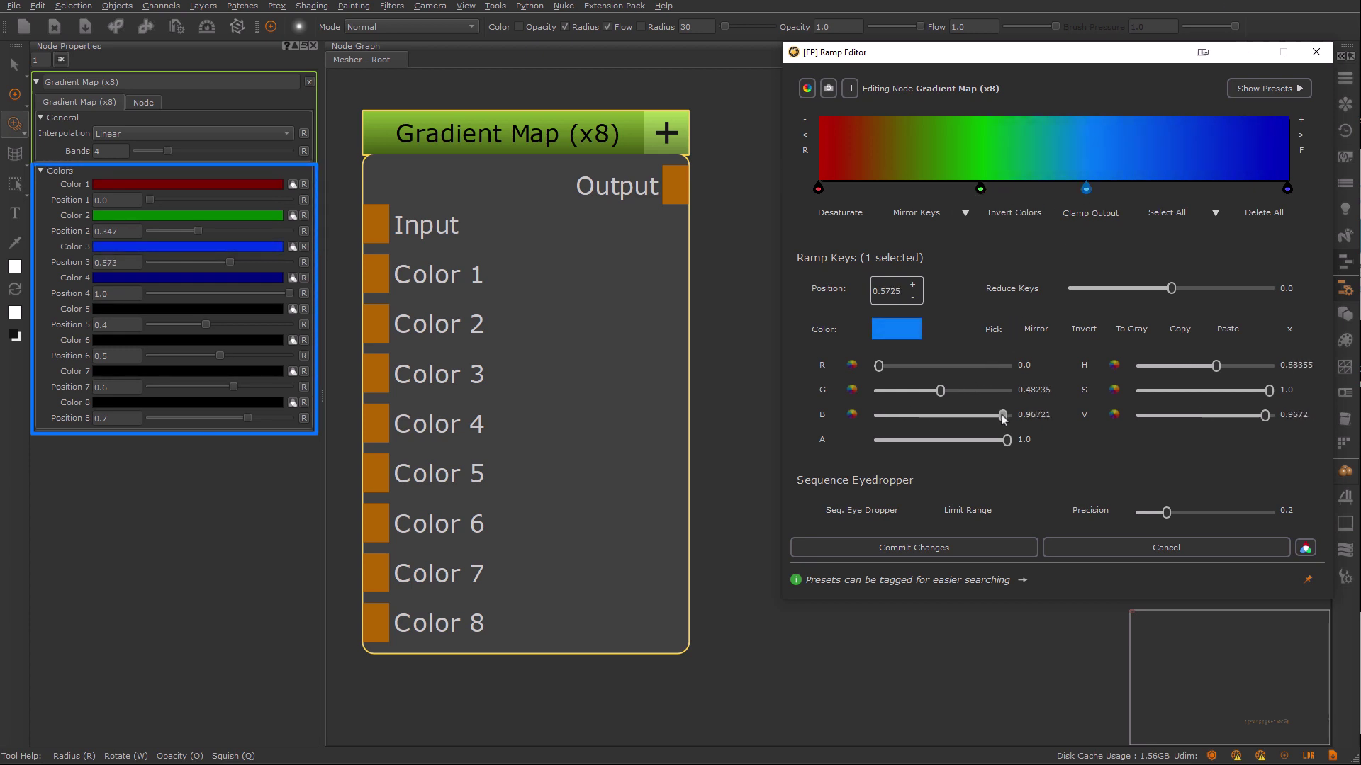
{"action": "left_click", "coordinate": [1185, 165]}
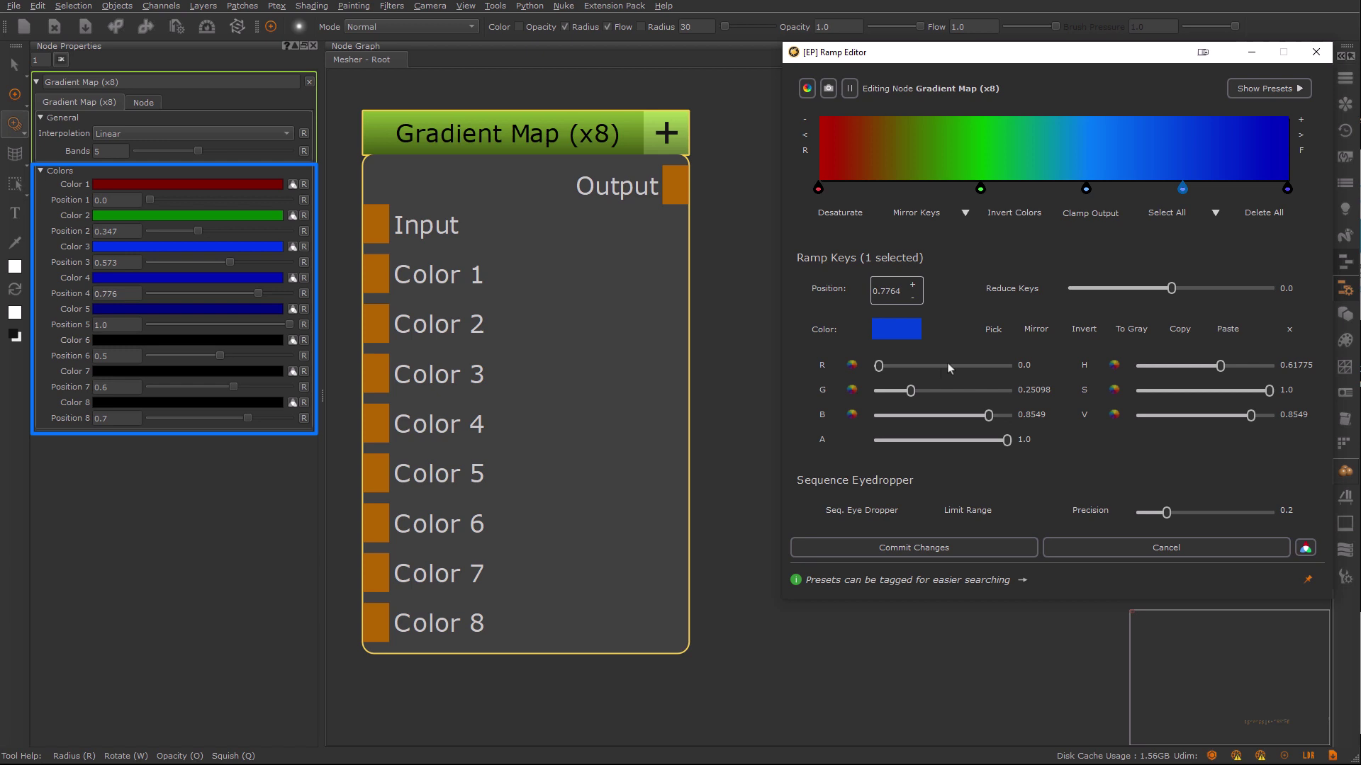
{"action": "left_click_drag", "start_coordinate": [884, 370], "coordinate": [1022, 364]}
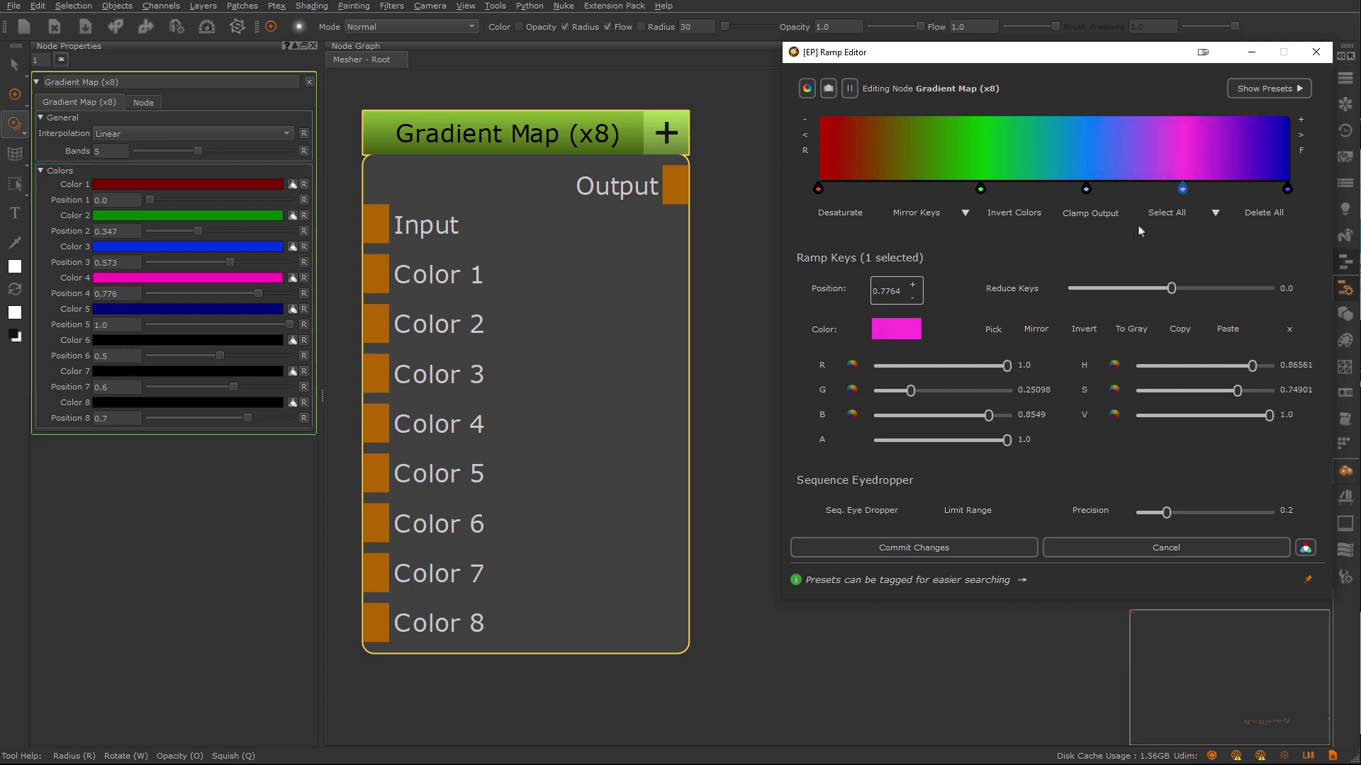
{"action": "left_click_drag", "start_coordinate": [964, 210], "coordinate": [1195, 193]}
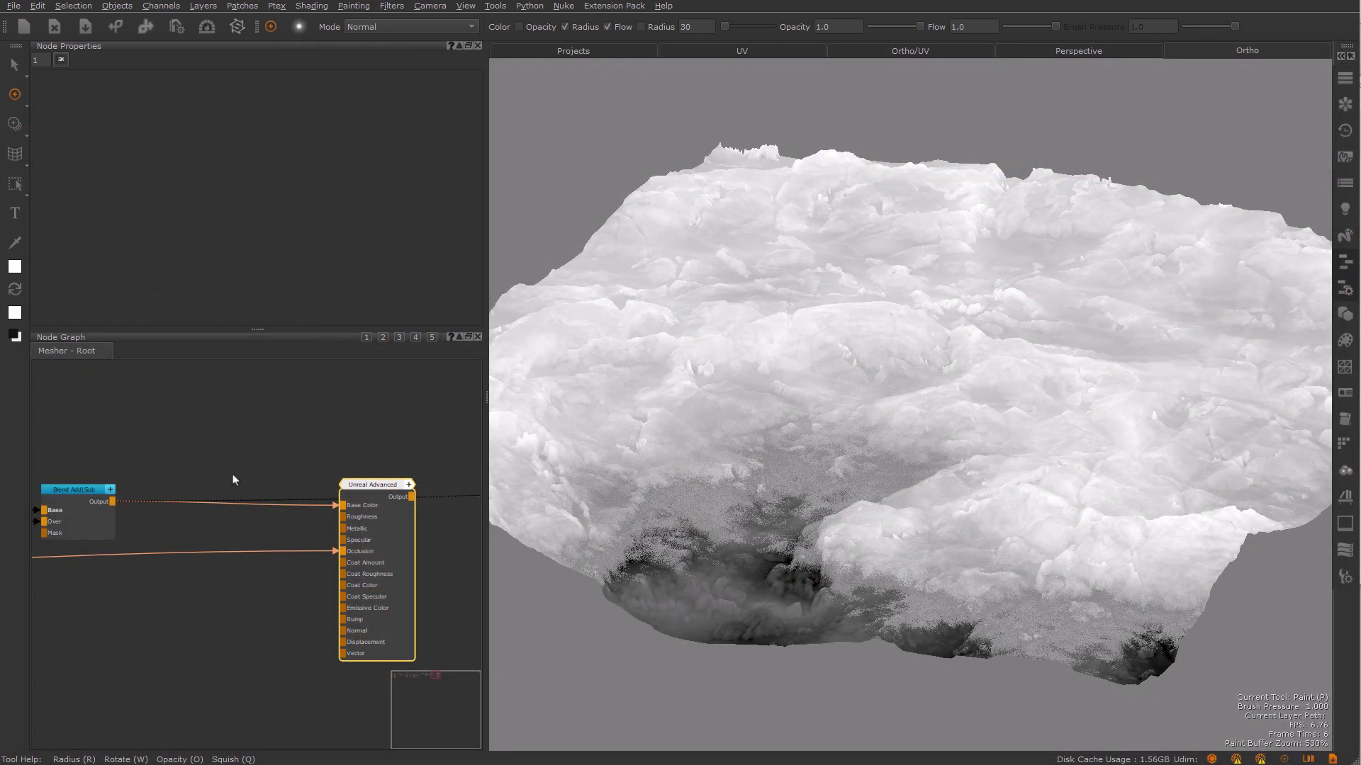
Create an RGBA Lookup (Masked) node from an 'rgba' search, drop it on the Base Color link, and open its ramp
{"action": "left_click", "coordinate": [195, 468]}
{"action": "key", "text": "Tab"}
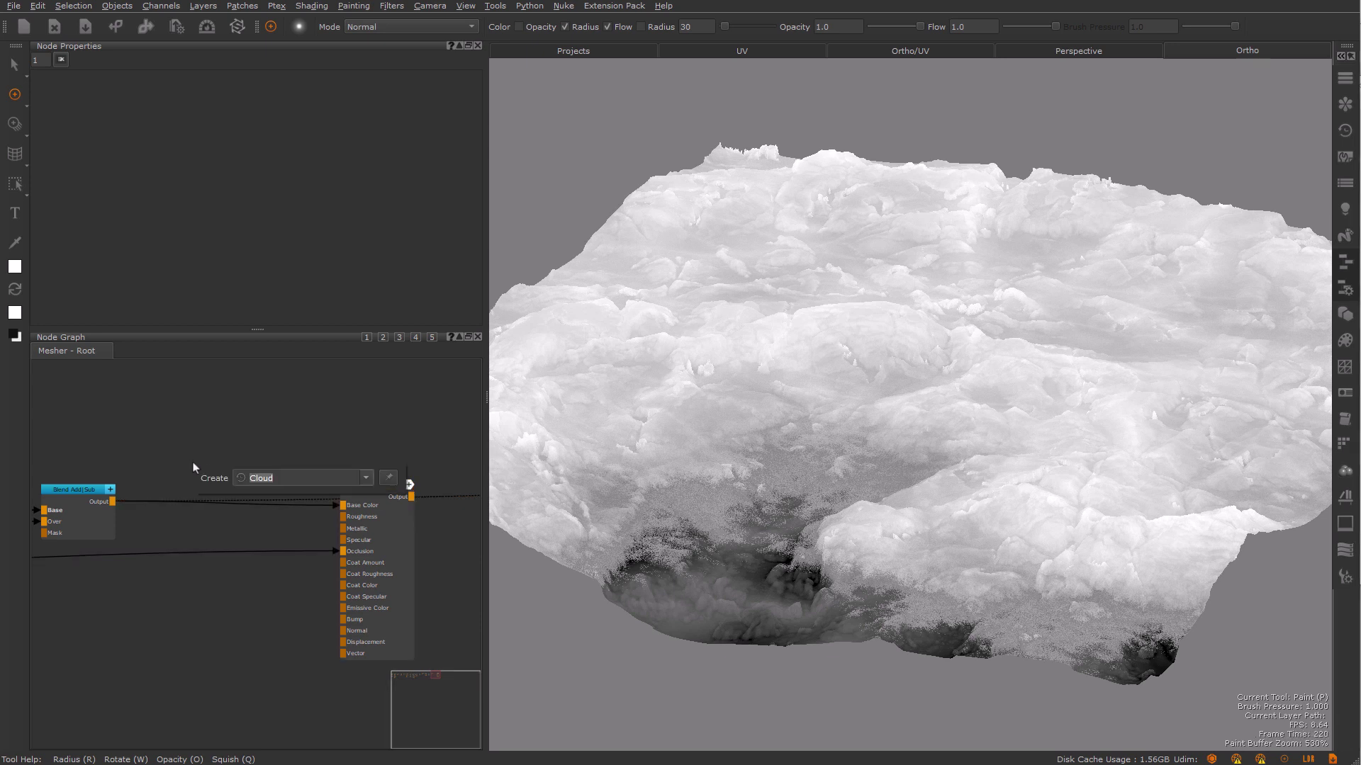
{"action": "type", "text": "rgba"}
{"action": "key", "text": "Down"}
{"action": "key", "text": "Return"}
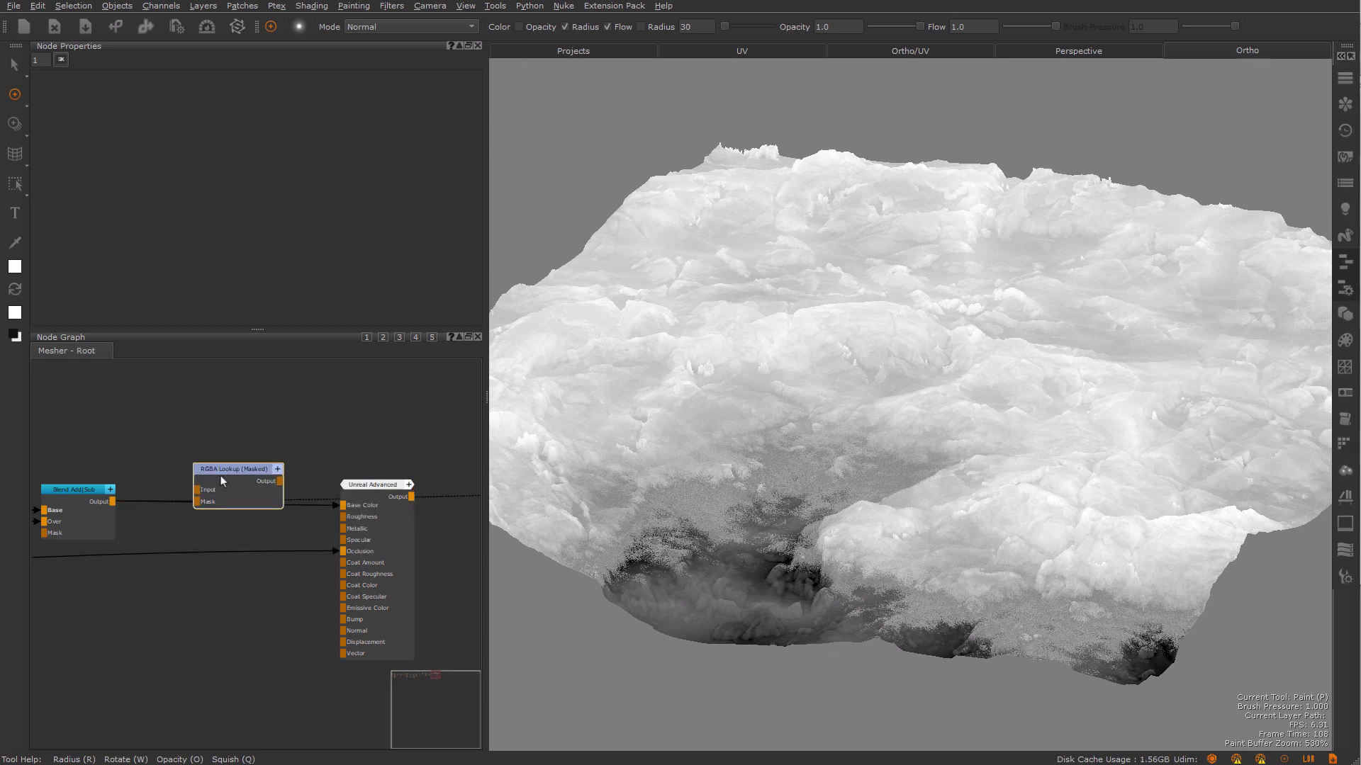
{"action": "left_click_drag", "start_coordinate": [222, 480], "coordinate": [209, 500]}
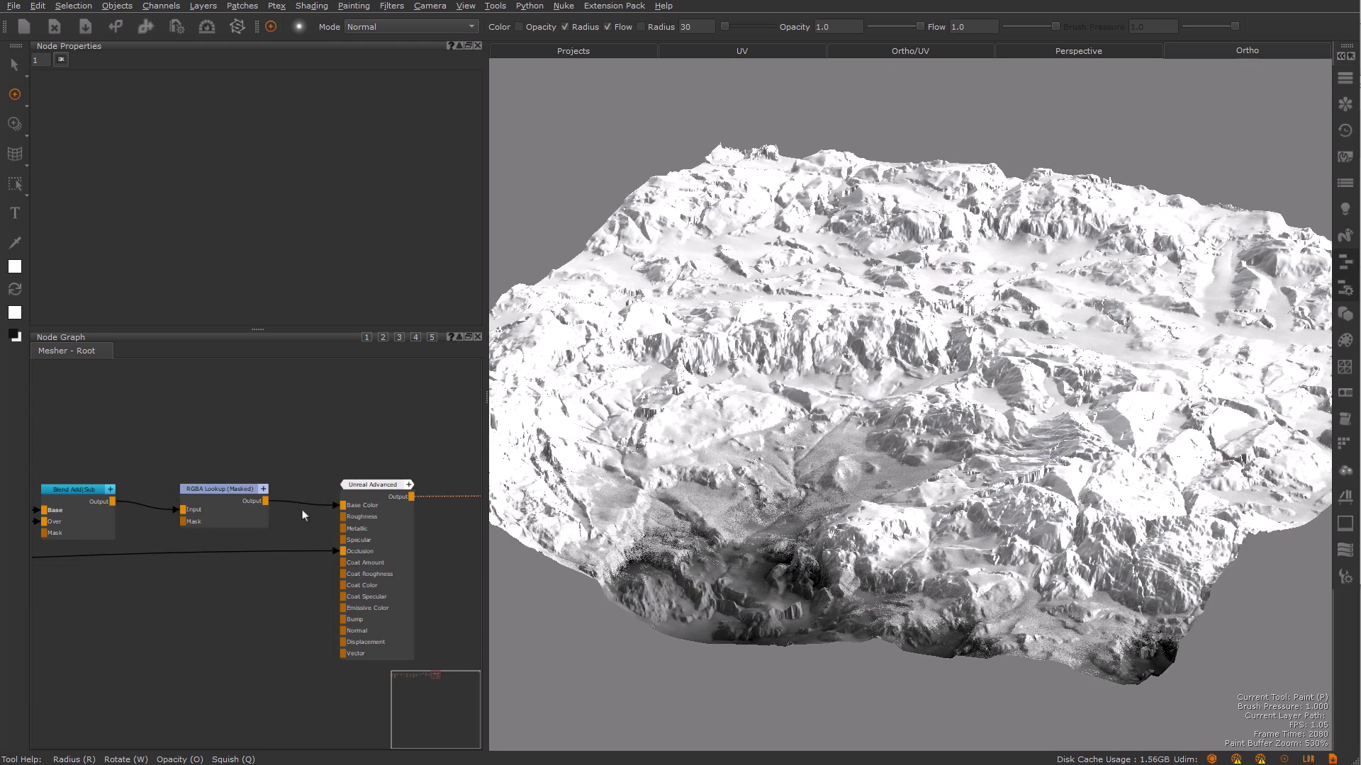
{"action": "left_click", "coordinate": [202, 496]}
{"action": "key", "text": "ctrl+r"}
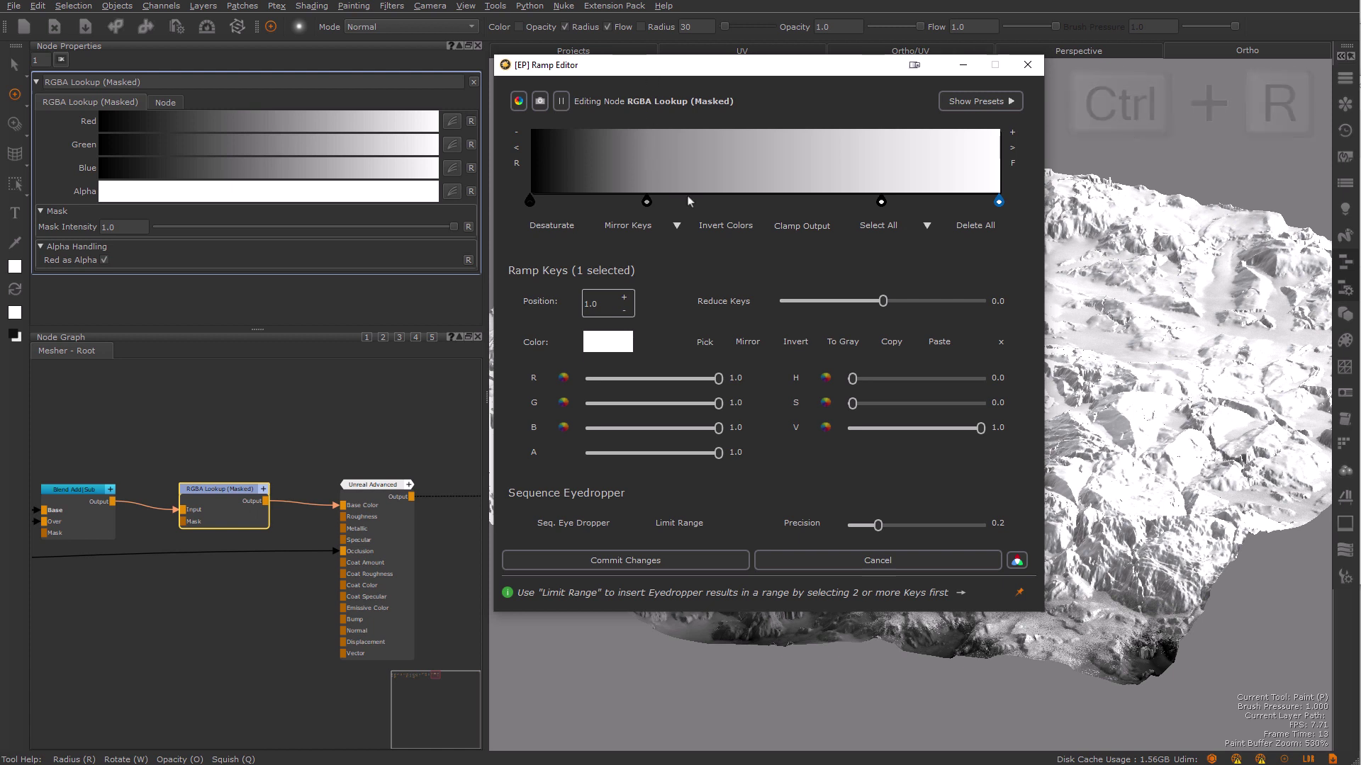
Shift the two middle ramp keys left and pause live node updating
{"action": "mouse_move", "coordinate": [577, 223]}
{"action": "left_mouse_down"}
{"action": "mouse_move", "coordinate": [902, 194]}
{"action": "mouse_move", "coordinate": [827, 202]}
{"action": "mouse_move", "coordinate": [871, 207]}
{"action": "mouse_move", "coordinate": [845, 205]}
{"action": "left_mouse_up"}
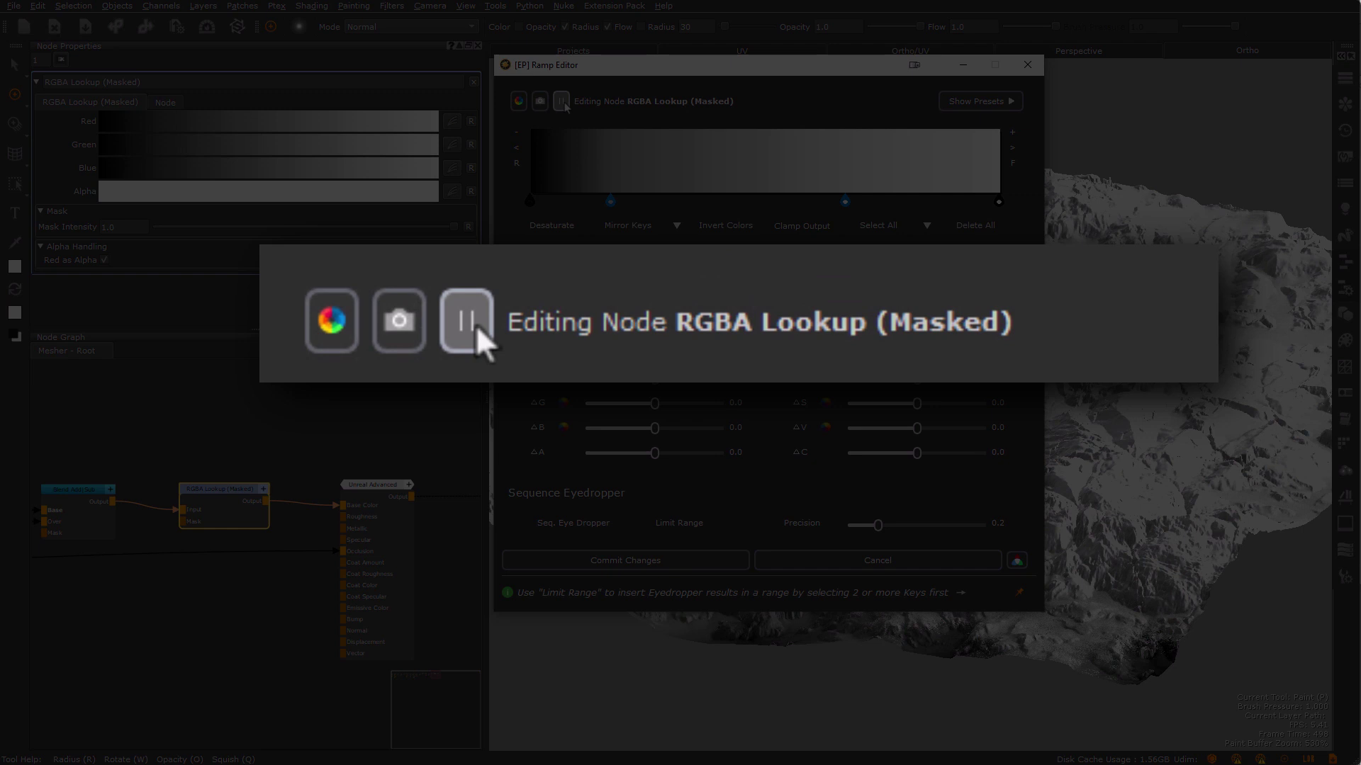
{"action": "left_click", "coordinate": [562, 102]}
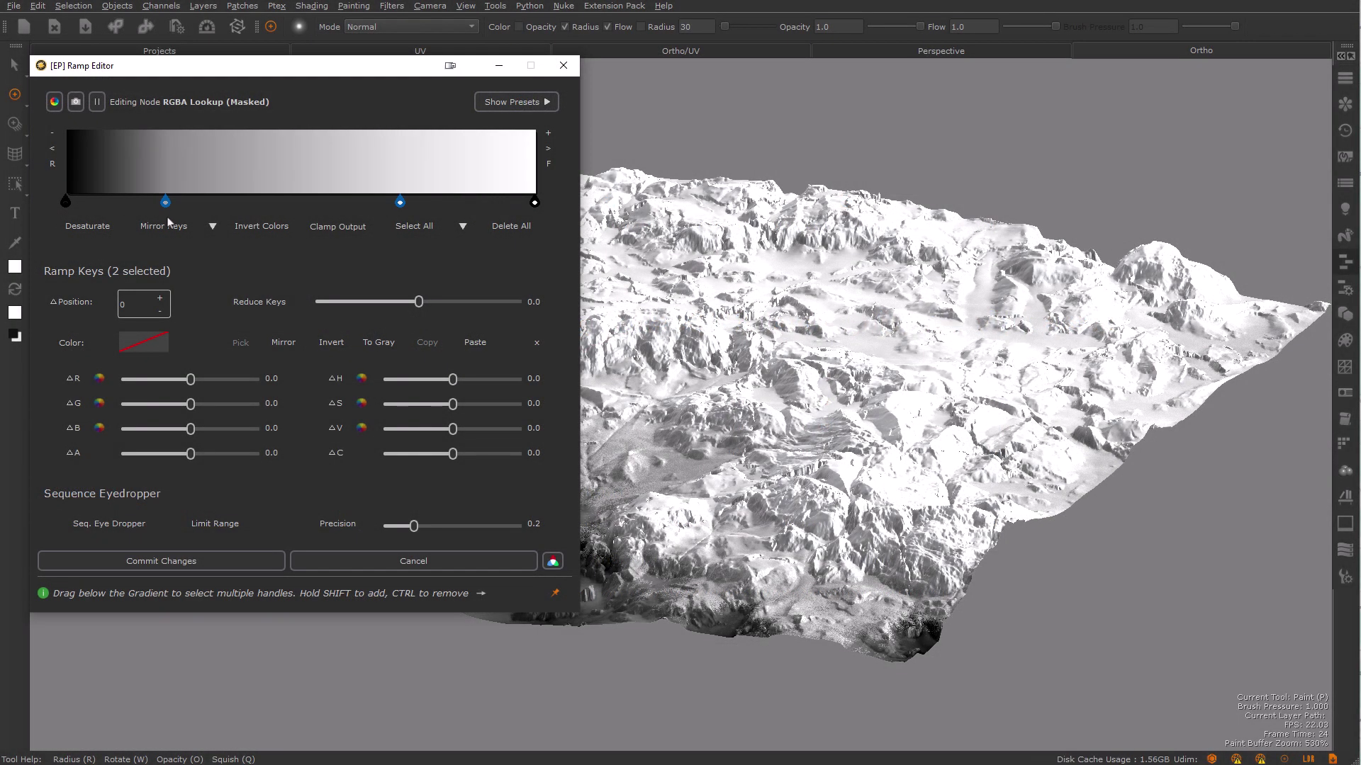
Raise ΔR on the middle keys for a pink tint, undo and redo it, then cancel the edit
{"action": "left_click_drag", "start_coordinate": [189, 379], "coordinate": [241, 379]}
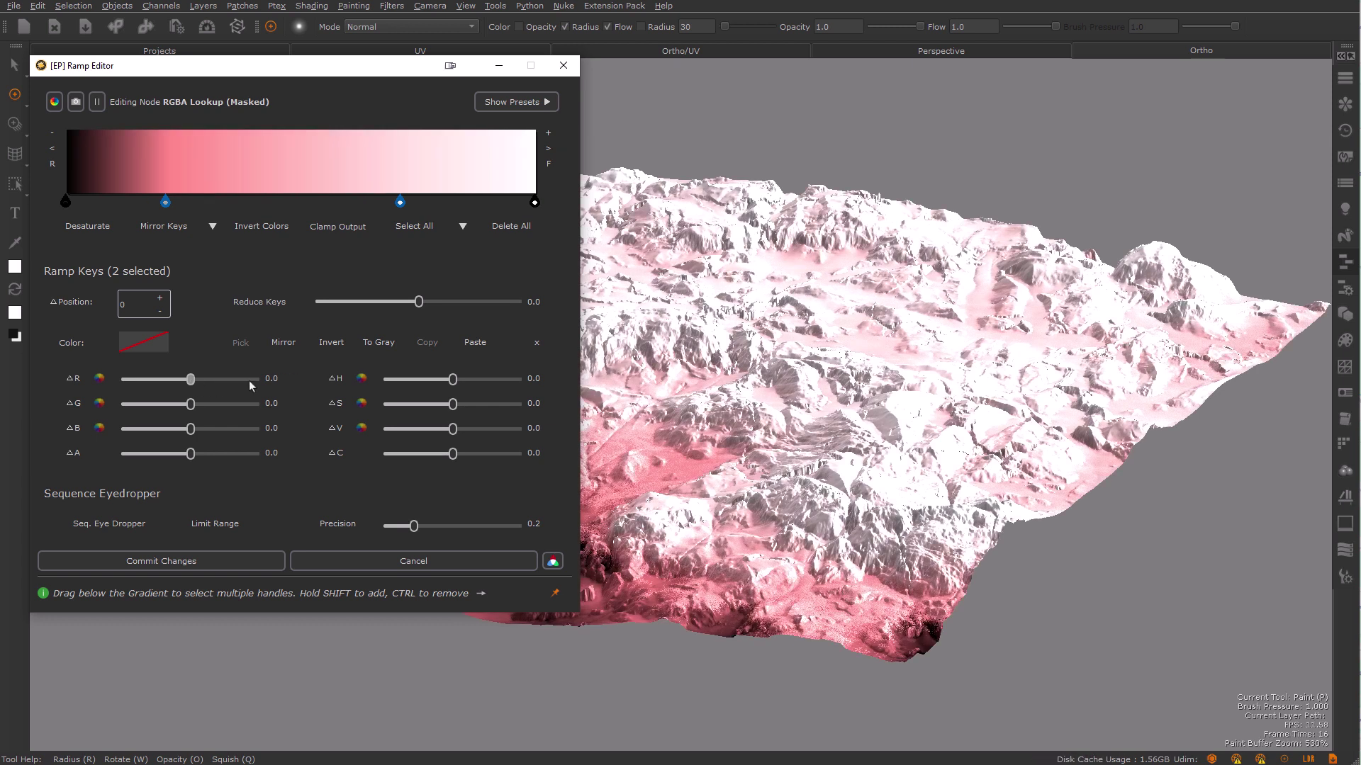
{"action": "left_click", "coordinate": [1344, 131]}
{"action": "key", "text": "ctrl+z"}
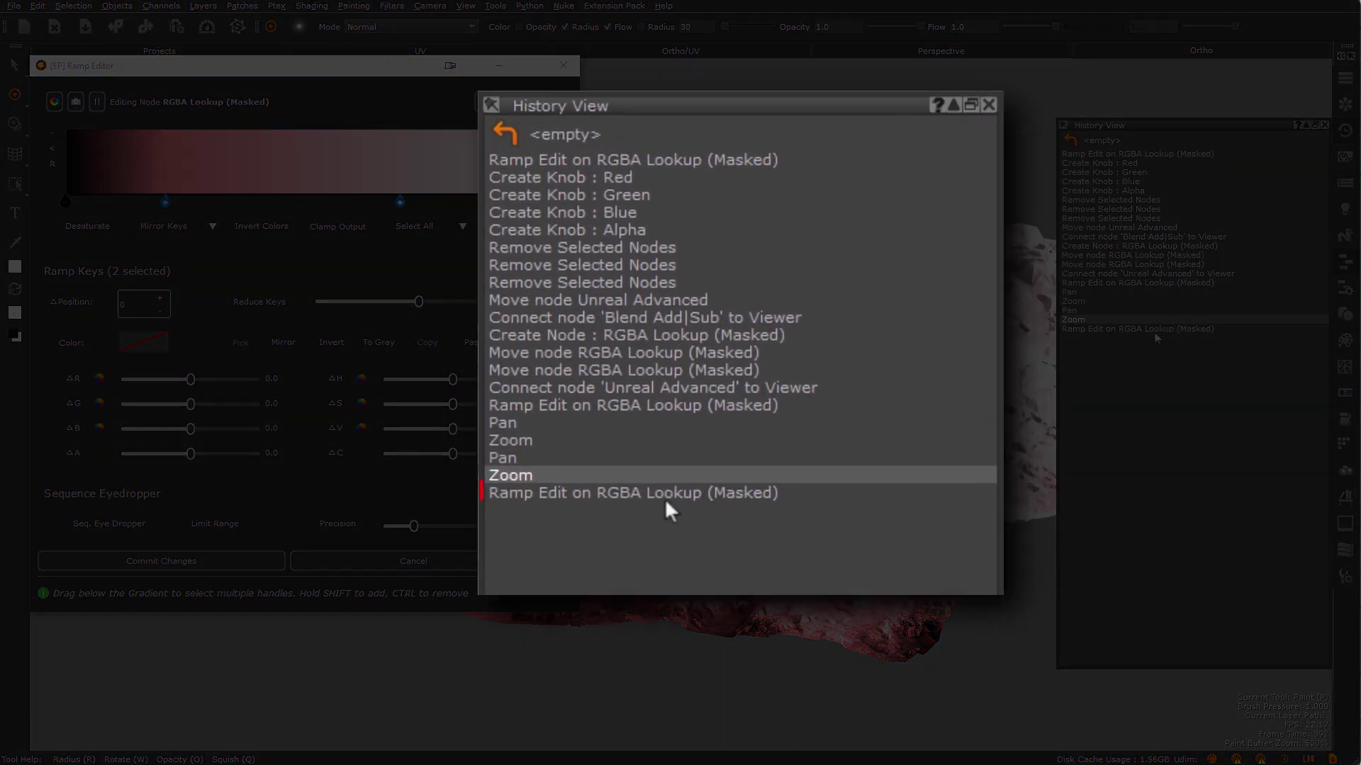
{"action": "left_click", "coordinate": [1146, 330]}
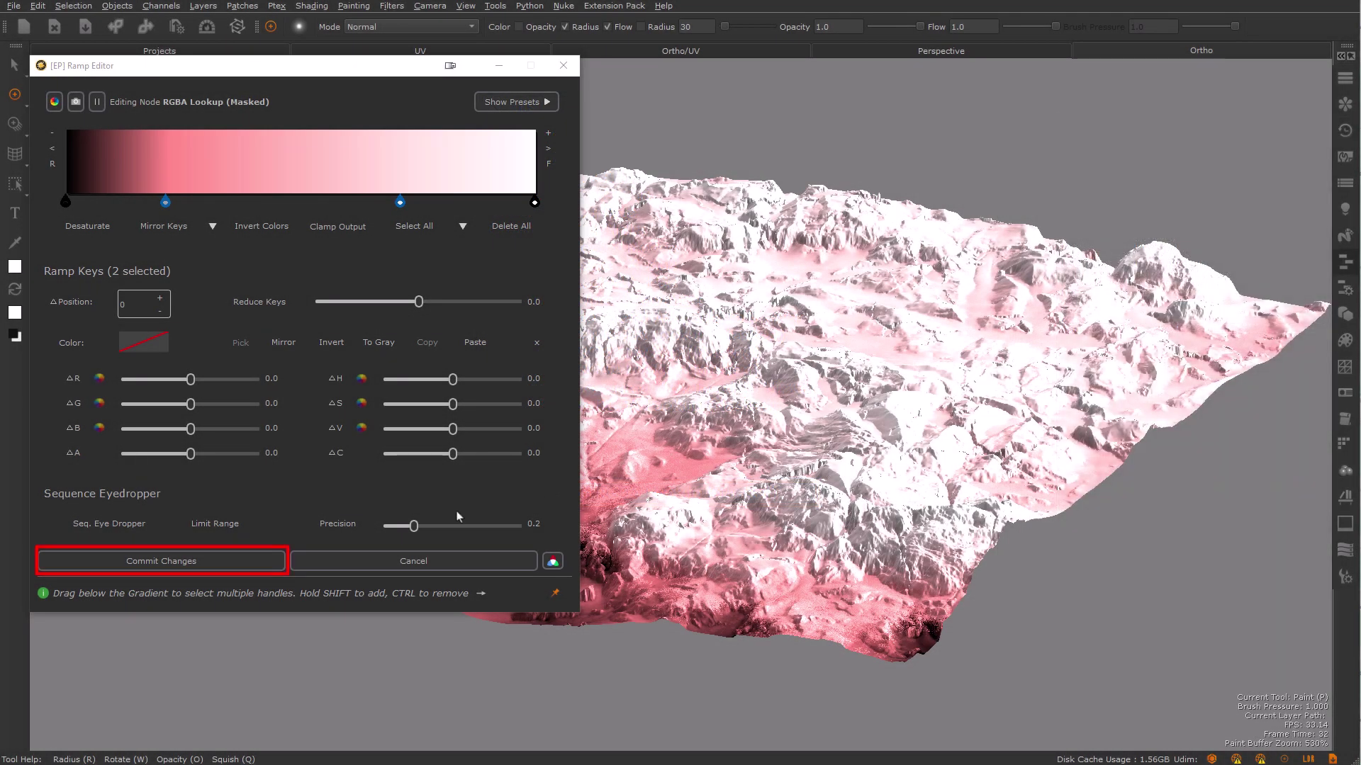
{"action": "left_click", "coordinate": [414, 561]}
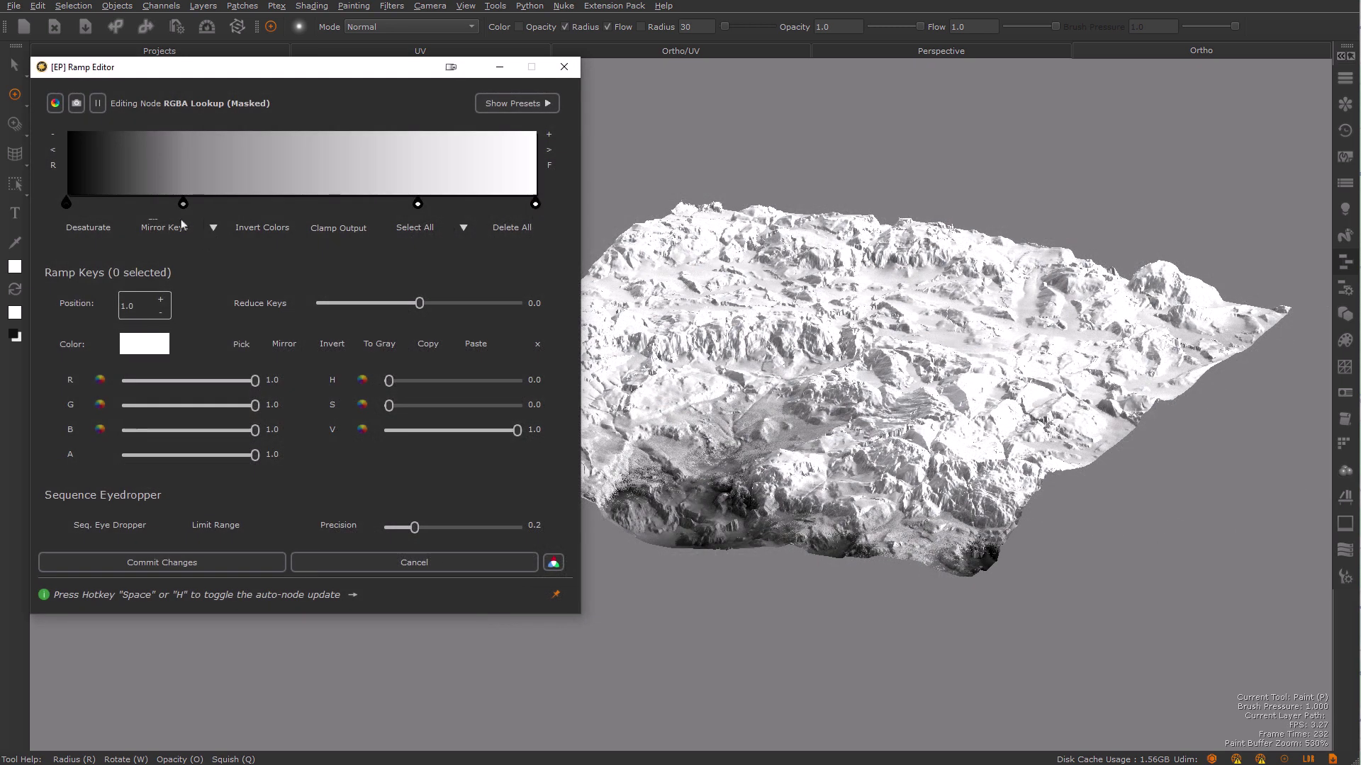
Shift the two middle keys right, zoom out and pan the terrain, then cancel the key move
{"action": "mouse_move", "coordinate": [182, 224]}
{"action": "left_mouse_down"}
{"action": "mouse_move", "coordinate": [448, 203]}
{"action": "mouse_move", "coordinate": [429, 209]}
{"action": "left_mouse_up"}
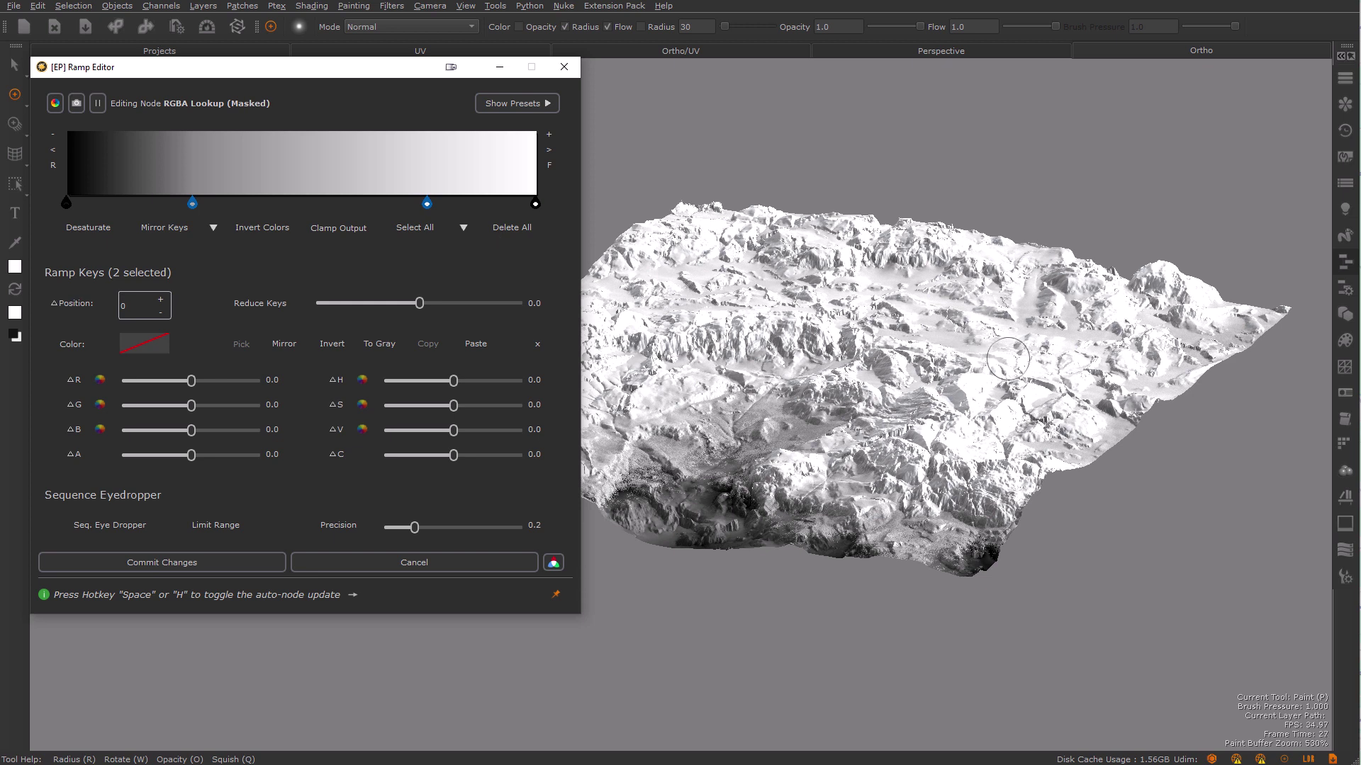
{"action": "right_click_drag", "start_coordinate": [1017, 361], "coordinate": [812, 362], "text": "alt"}
{"action": "middle_click_drag", "start_coordinate": [812, 363], "coordinate": [957, 333], "text": "alt"}
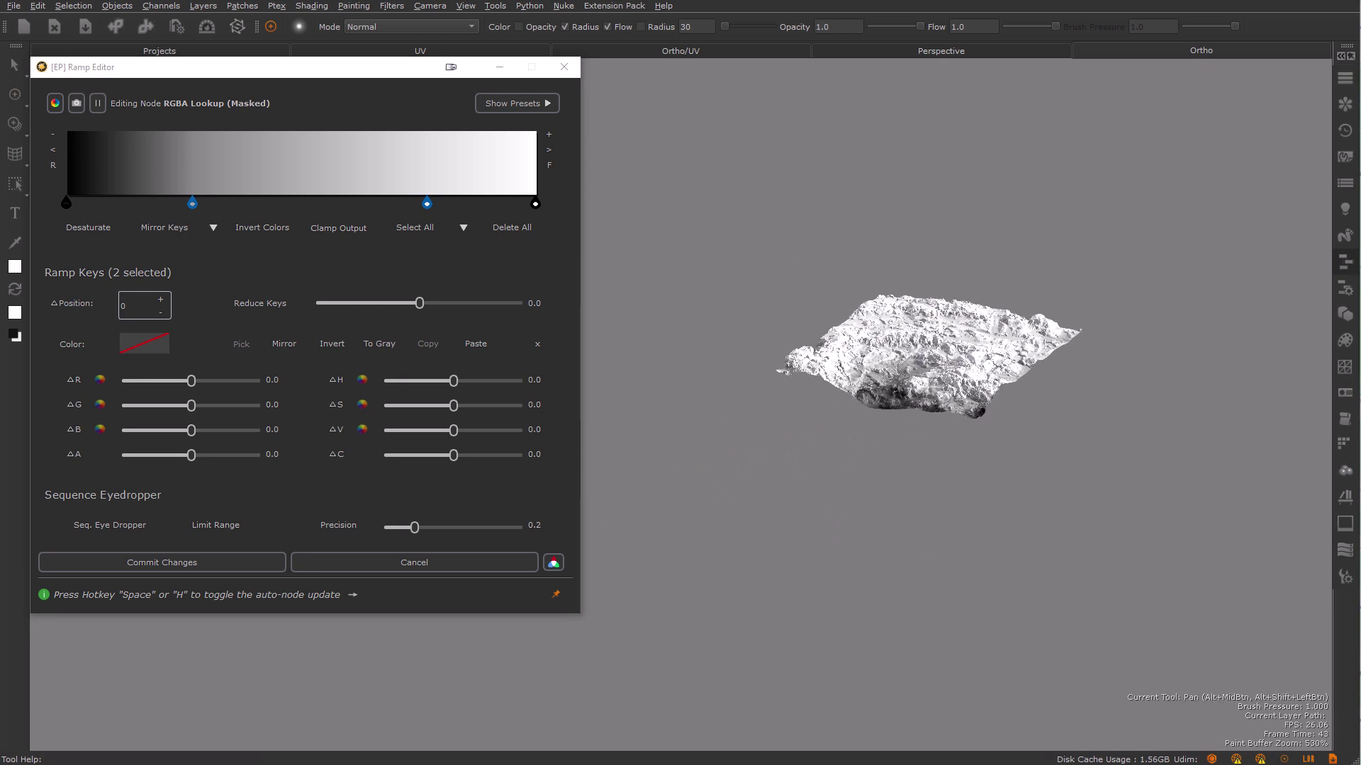
{"action": "key", "text": "p"}
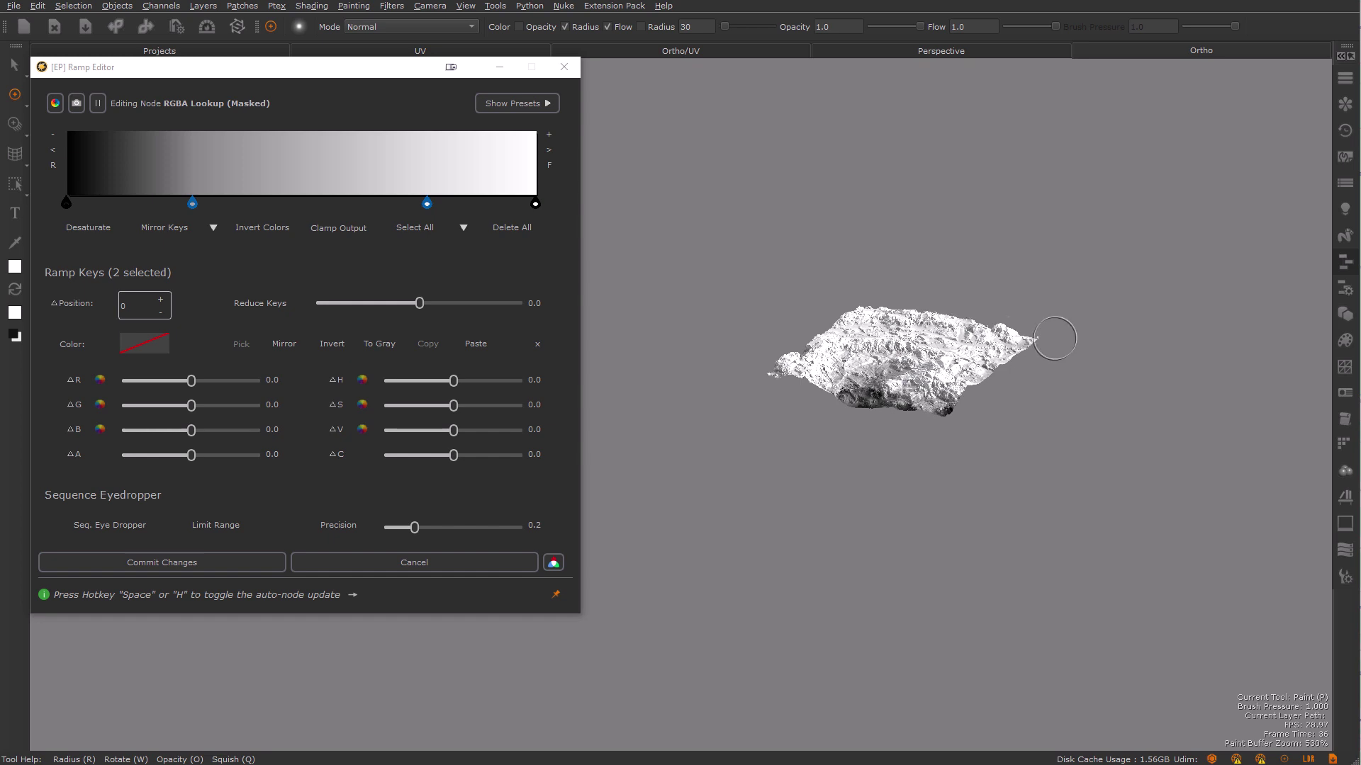
{"action": "left_click", "coordinate": [1345, 132]}
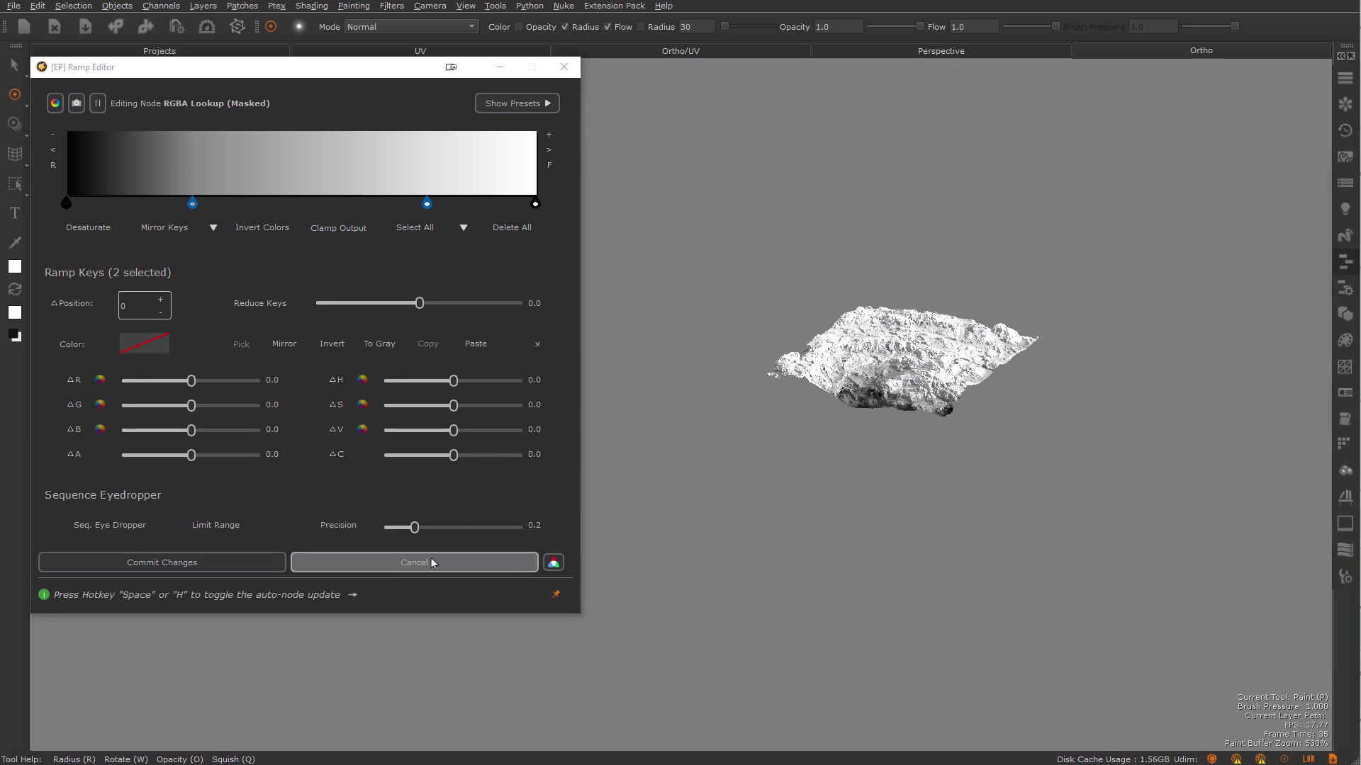
{"action": "left_click", "coordinate": [432, 562]}
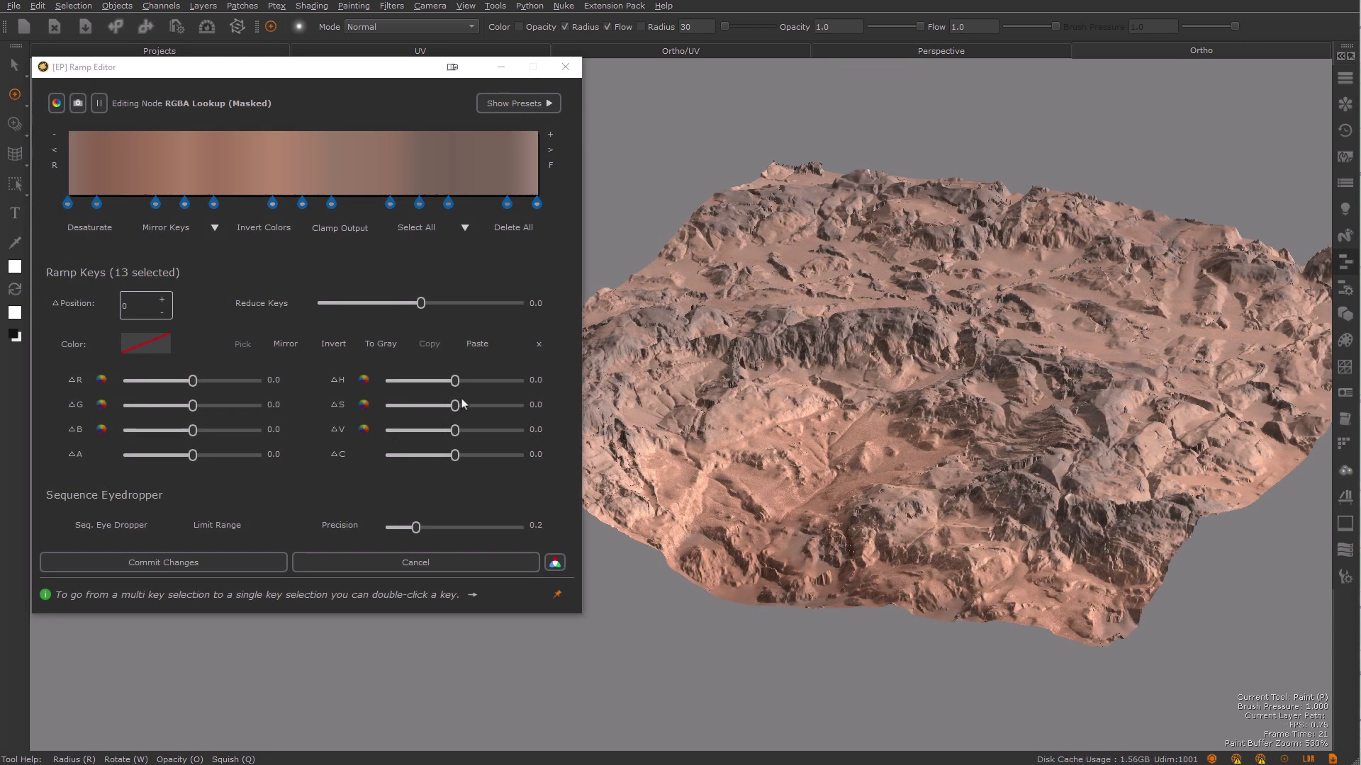
Desaturate all 13 gradient keys to grey, comparing with the reddish-brown version via undo/redo
{"action": "left_click_drag", "start_coordinate": [455, 406], "coordinate": [425, 408]}
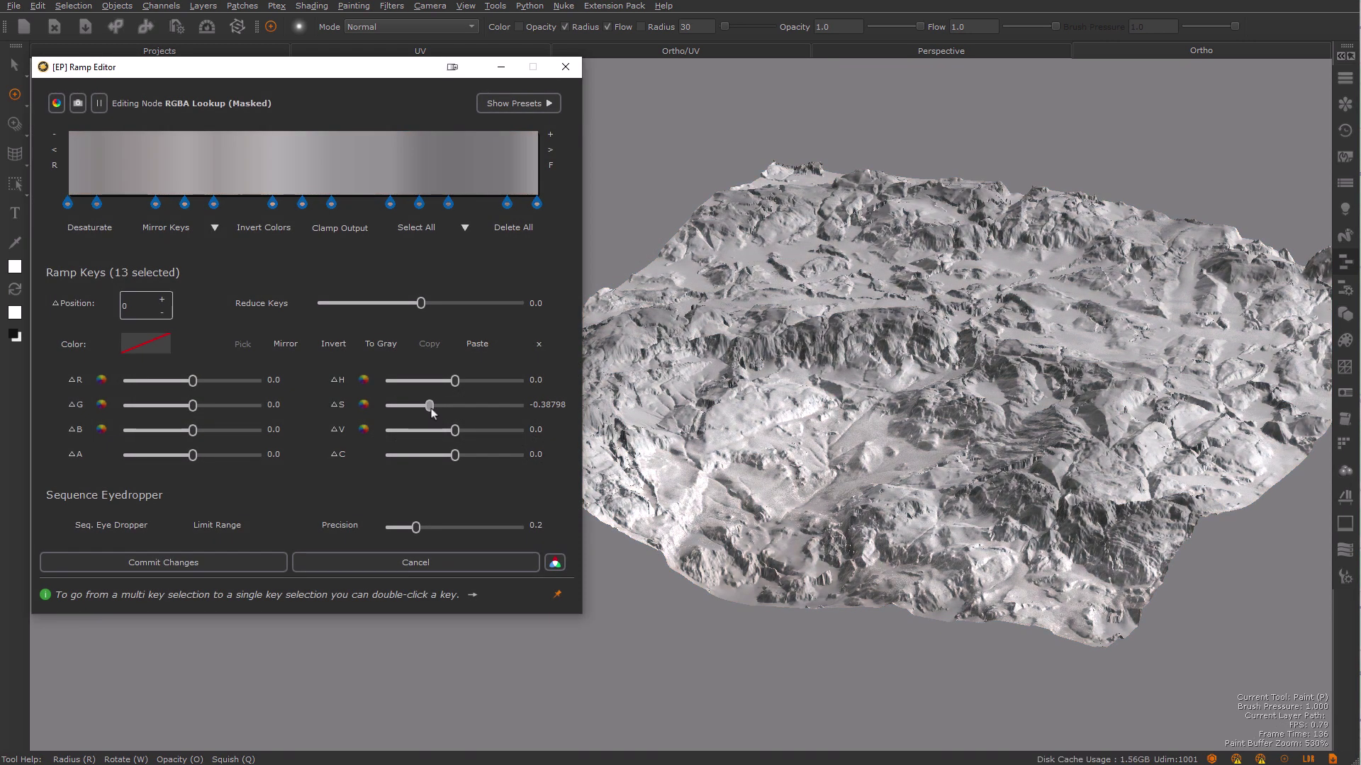
{"action": "key", "text": "Escape"}
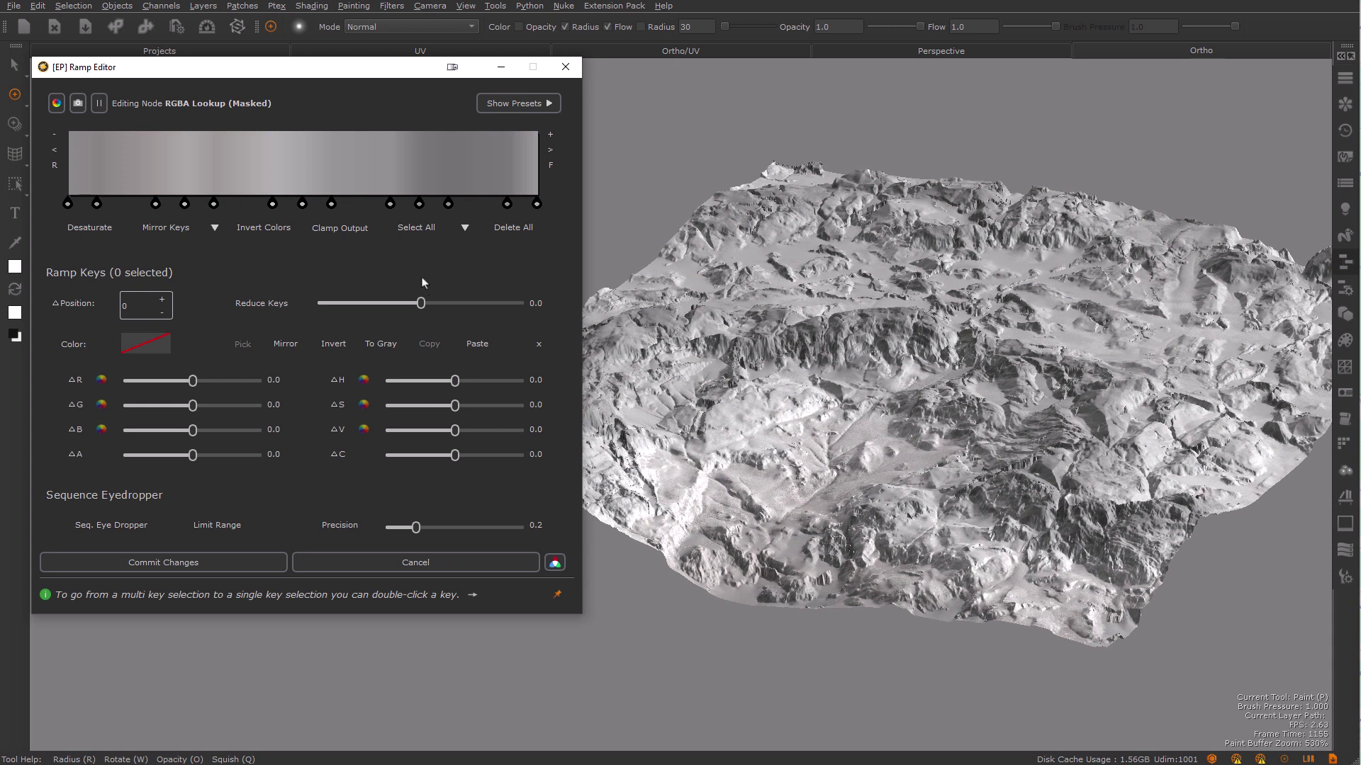
{"action": "key", "text": "ctrl+z"}
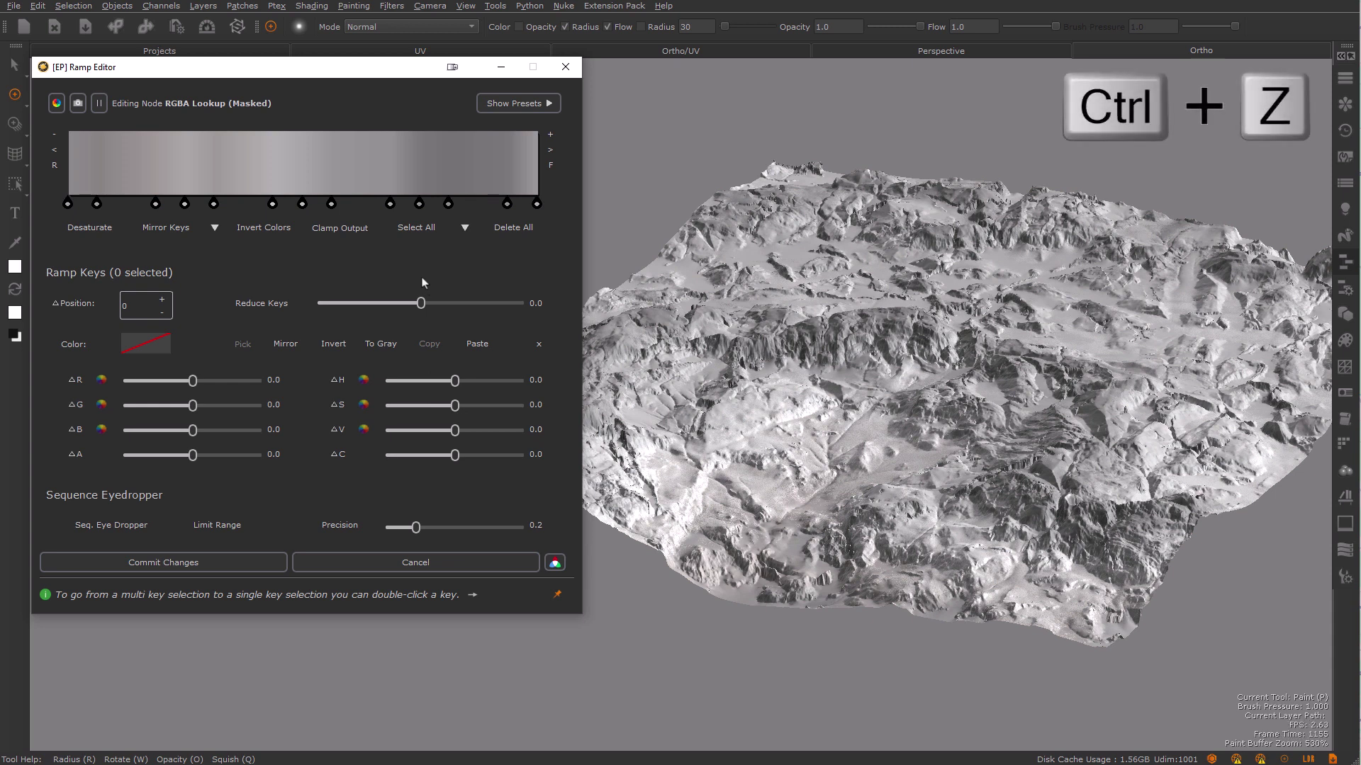
{"action": "key", "text": "ctrl+y"}
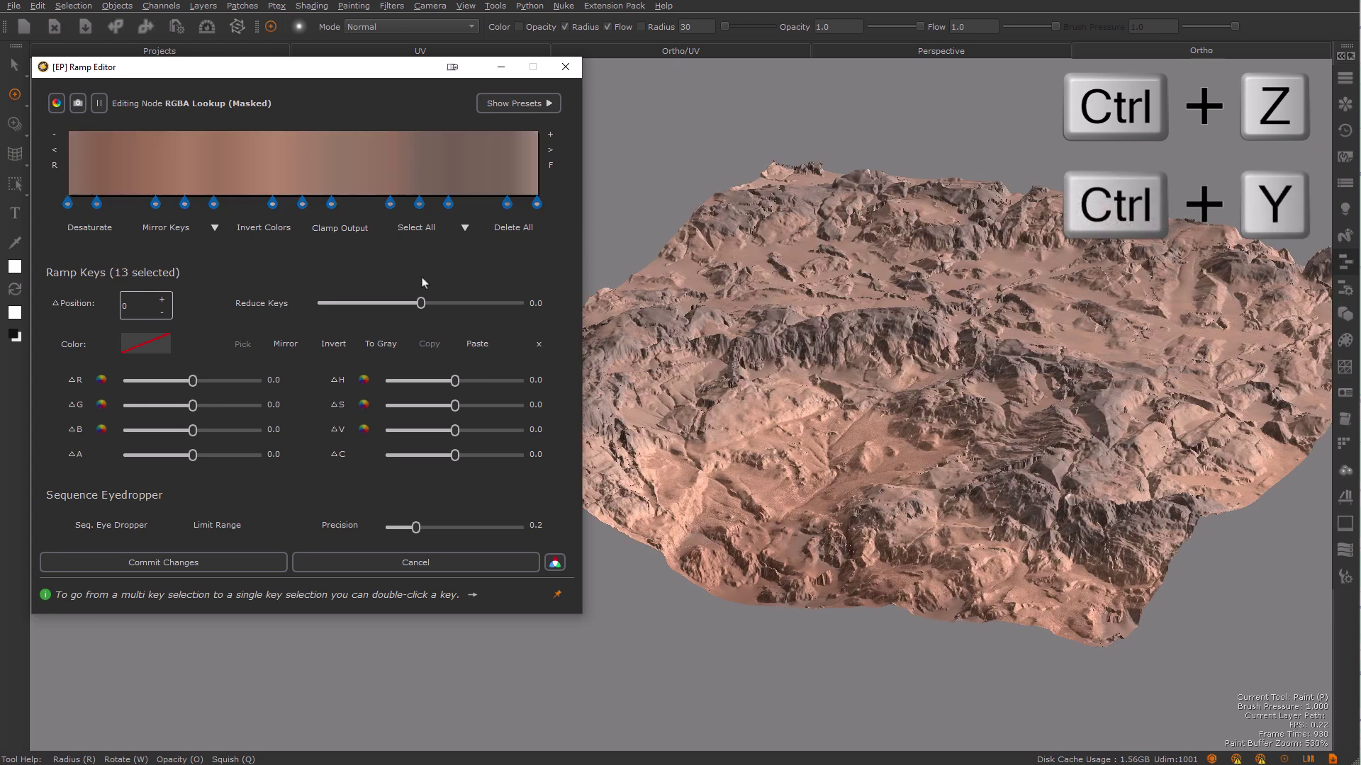
{"action": "key", "text": "ctrl+z"}
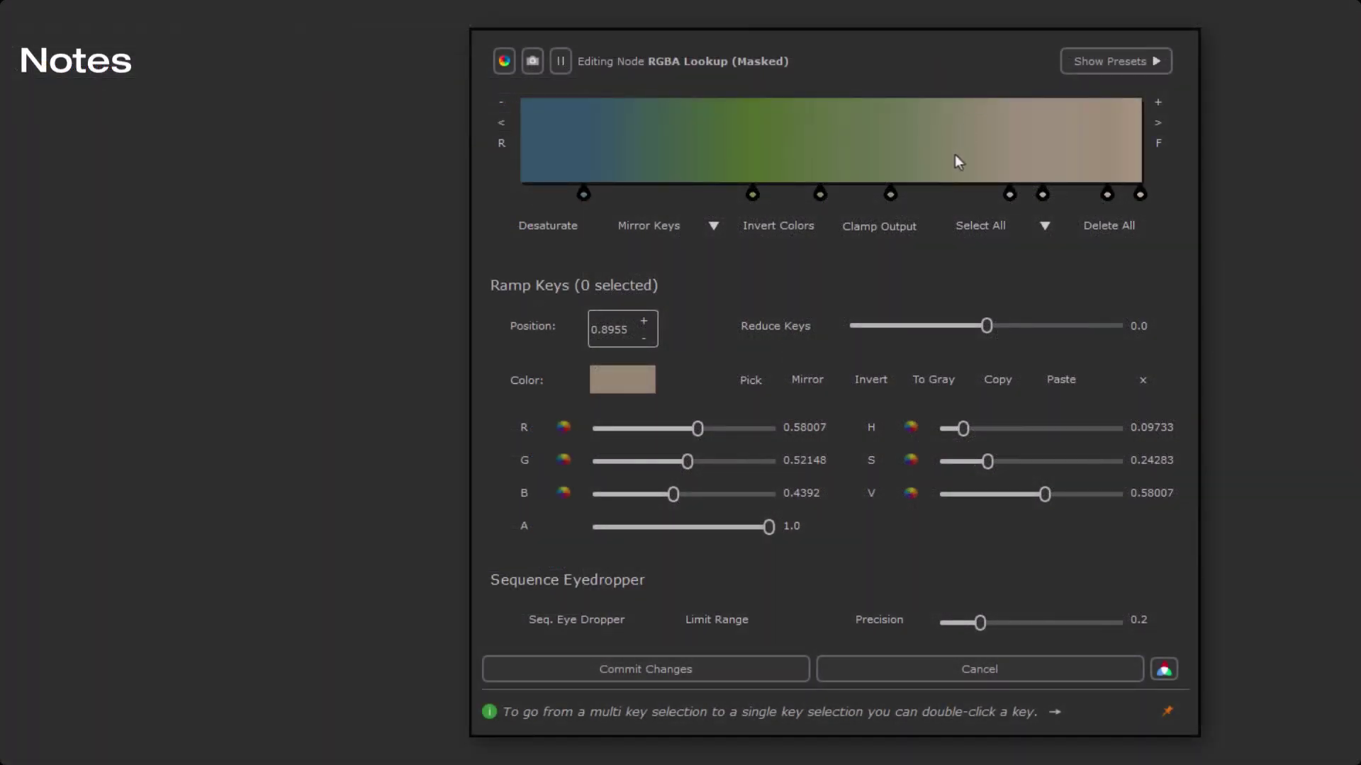
Add three new keys along the gradient and slide the leftmost new one further right
{"action": "left_click", "coordinate": [955, 154]}
{"action": "left_click", "coordinate": [706, 156]}
{"action": "left_click", "coordinate": [634, 159]}
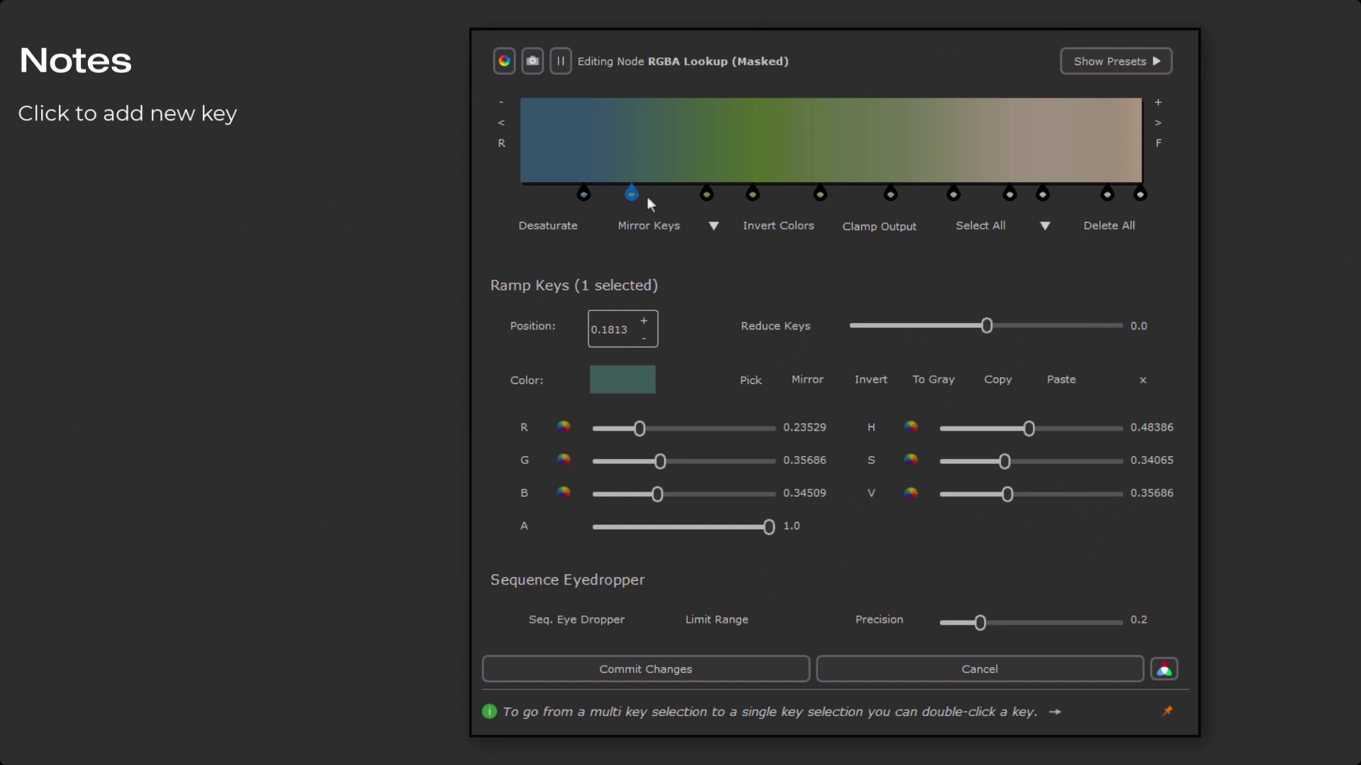
{"action": "mouse_move", "coordinate": [631, 193]}
{"action": "left_mouse_down"}
{"action": "mouse_move", "coordinate": [666, 203]}
{"action": "mouse_move", "coordinate": [635, 206]}
{"action": "mouse_move", "coordinate": [771, 196]}
{"action": "mouse_move", "coordinate": [733, 188]}
{"action": "left_mouse_up"}
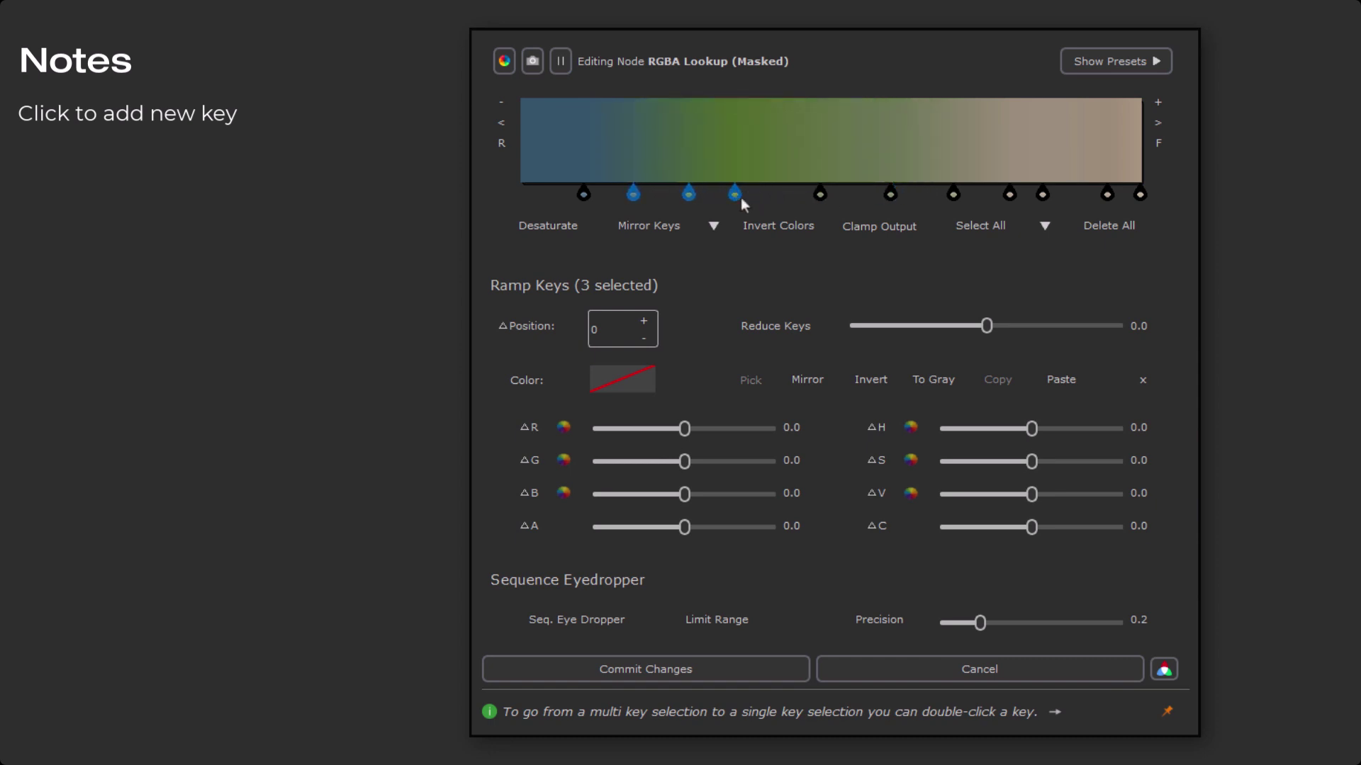
Adjust the key selection, narrowing it to the single green key at 0.2734
{"action": "left_click_drag", "start_coordinate": [541, 202], "coordinate": [762, 190]}
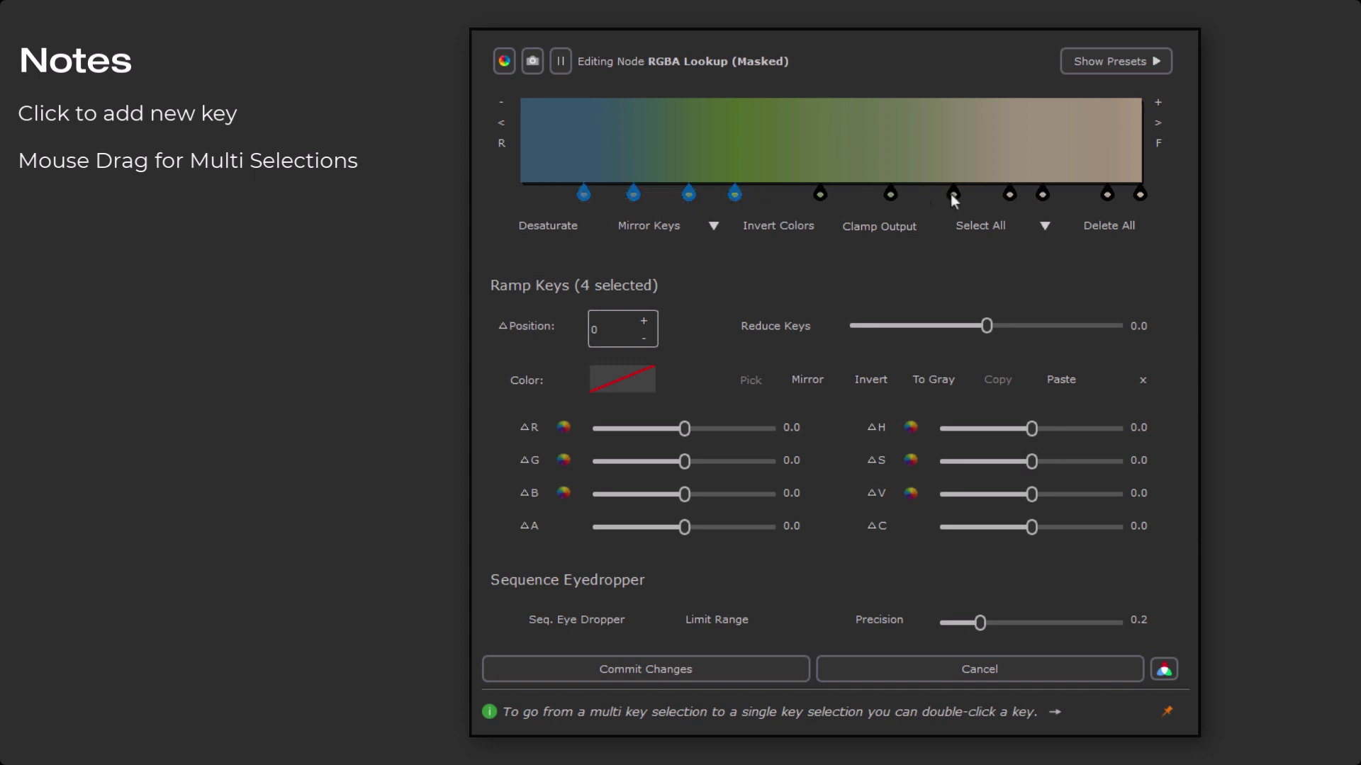
{"action": "left_click", "coordinate": [1009, 194], "text": "shift"}
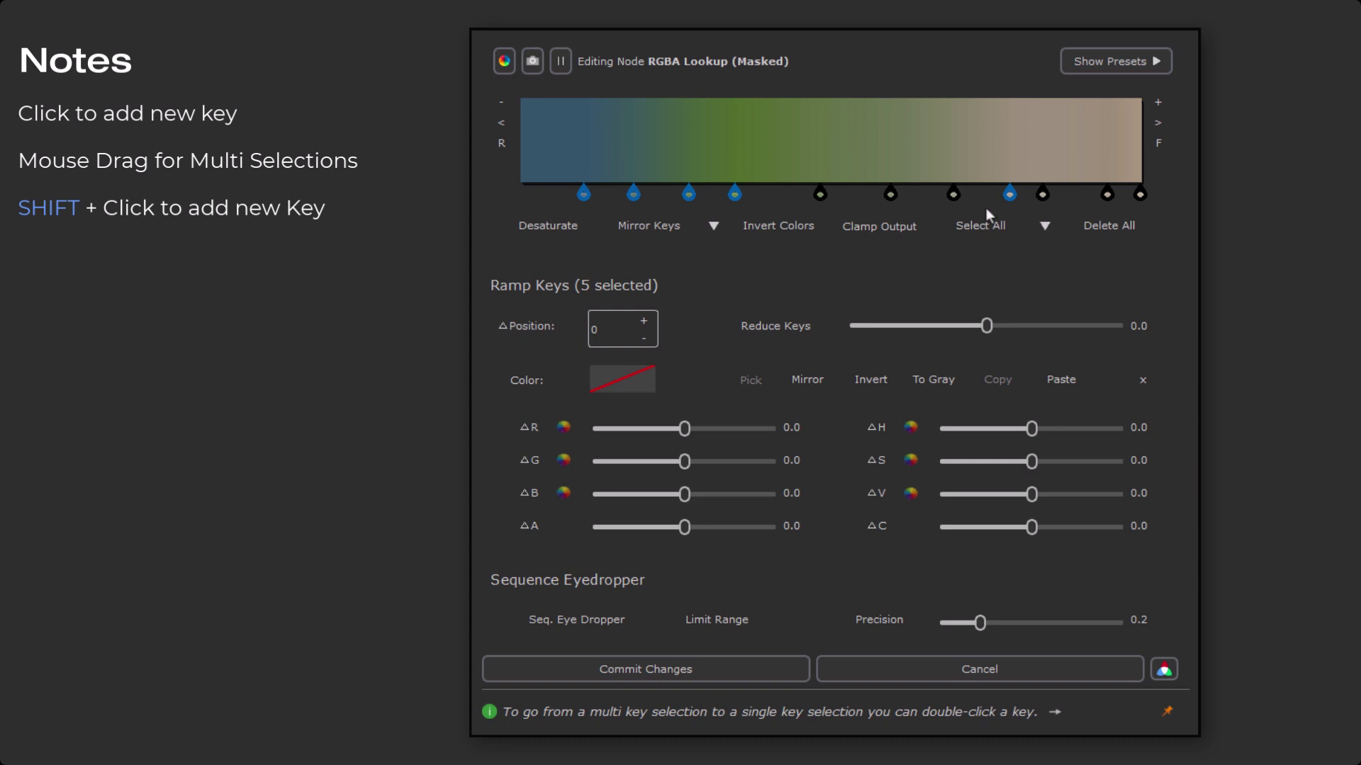
{"action": "mouse_move", "coordinate": [986, 209]}
{"action": "left_mouse_down", "text": "shift"}
{"action": "mouse_move", "coordinate": [1196, 195]}
{"action": "mouse_move", "coordinate": [987, 196]}
{"action": "left_mouse_up", "text": "shift"}
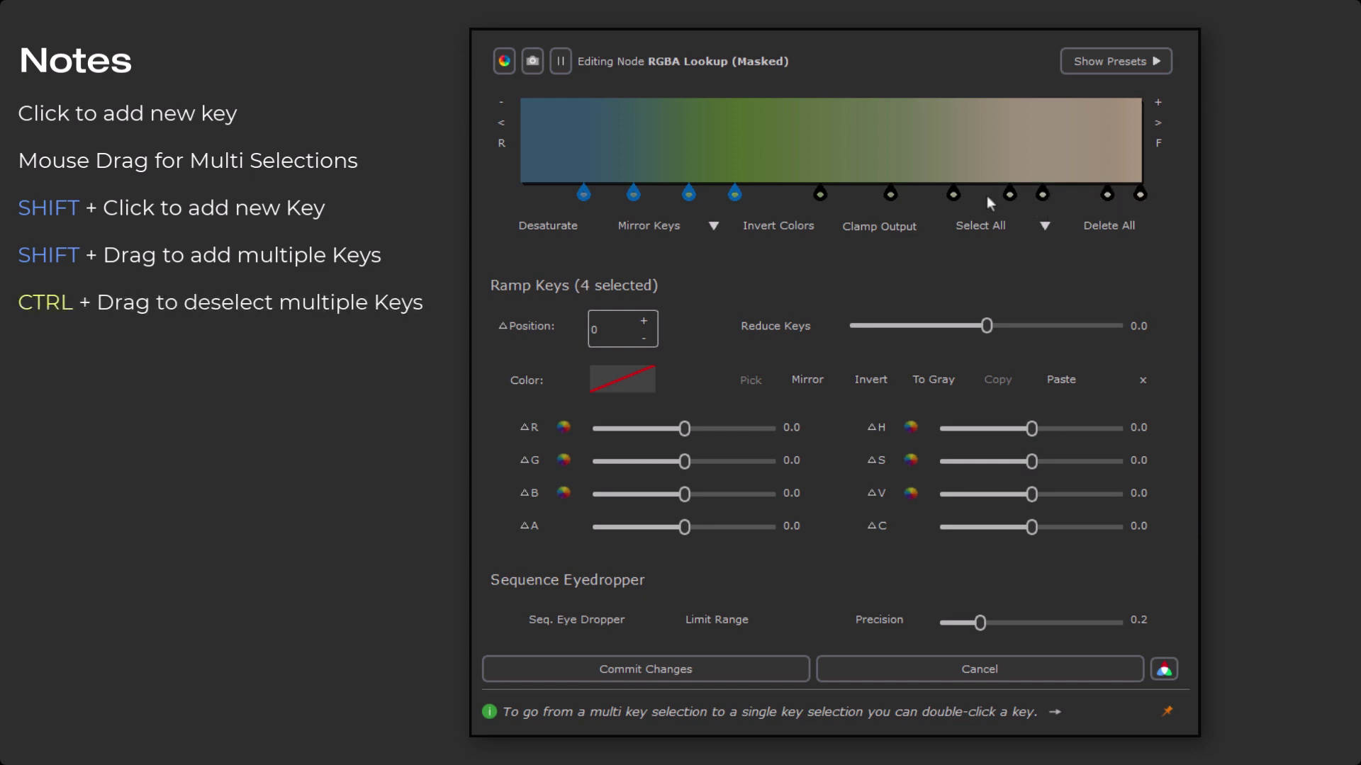
{"action": "left_click", "coordinate": [585, 195], "text": "ctrl"}
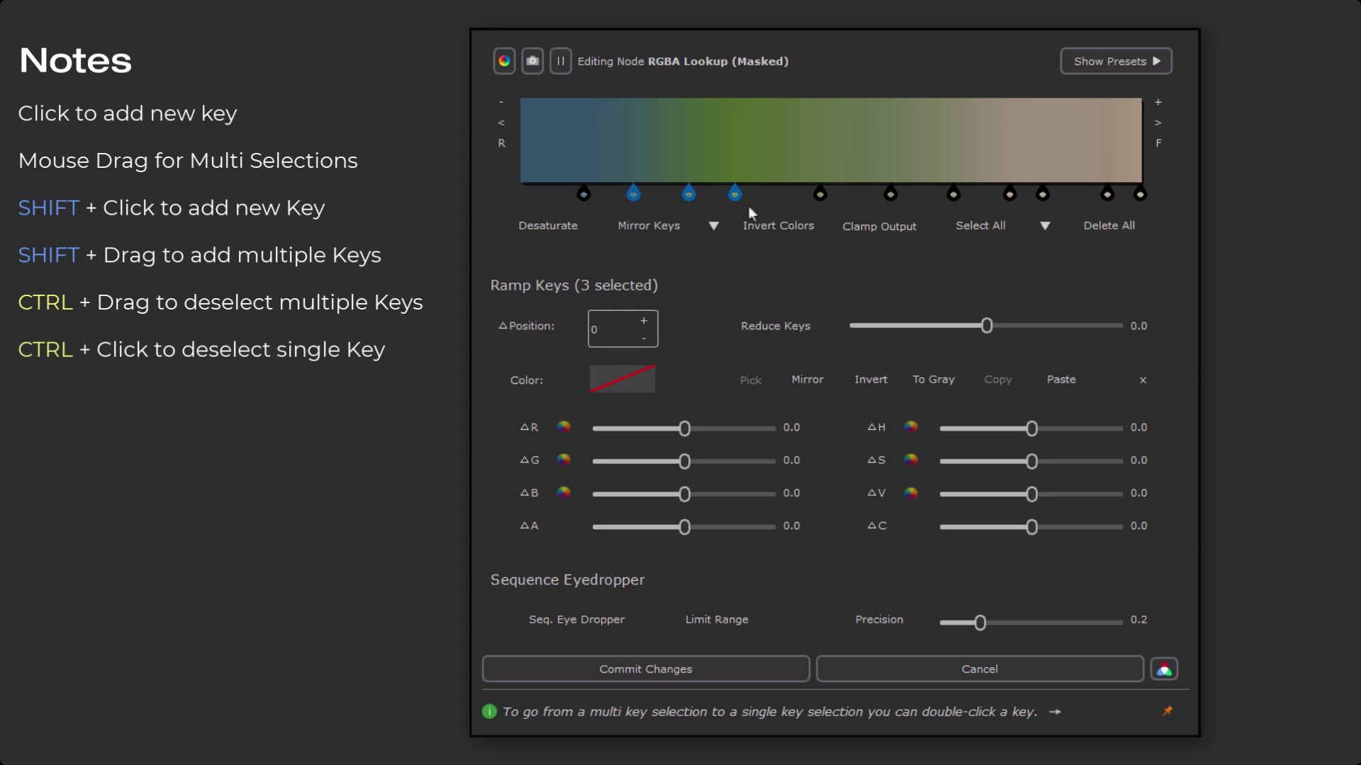
{"action": "double_click", "coordinate": [689, 196]}
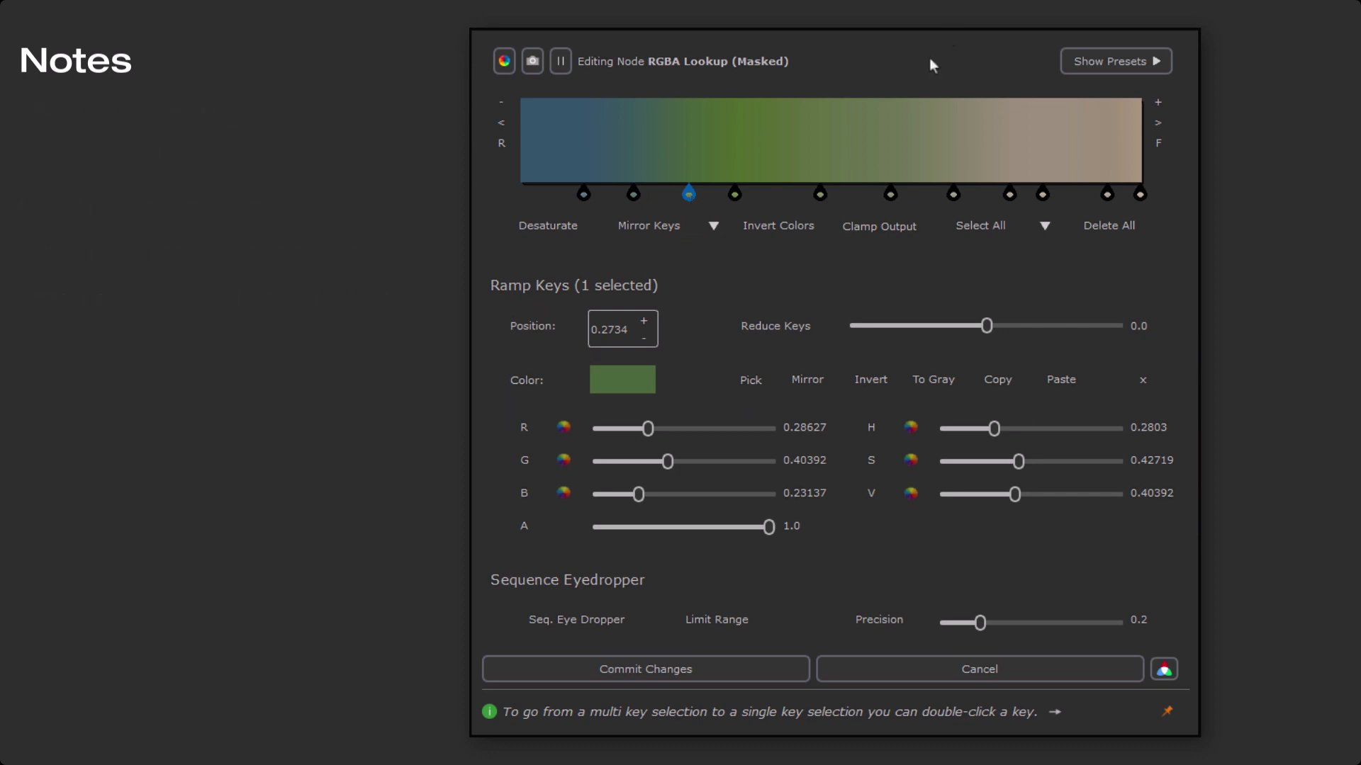
Scale the spacing of five middle keys, squeezing them together and spreading them apart
{"action": "left_click_drag", "start_coordinate": [667, 210], "coordinate": [957, 187]}
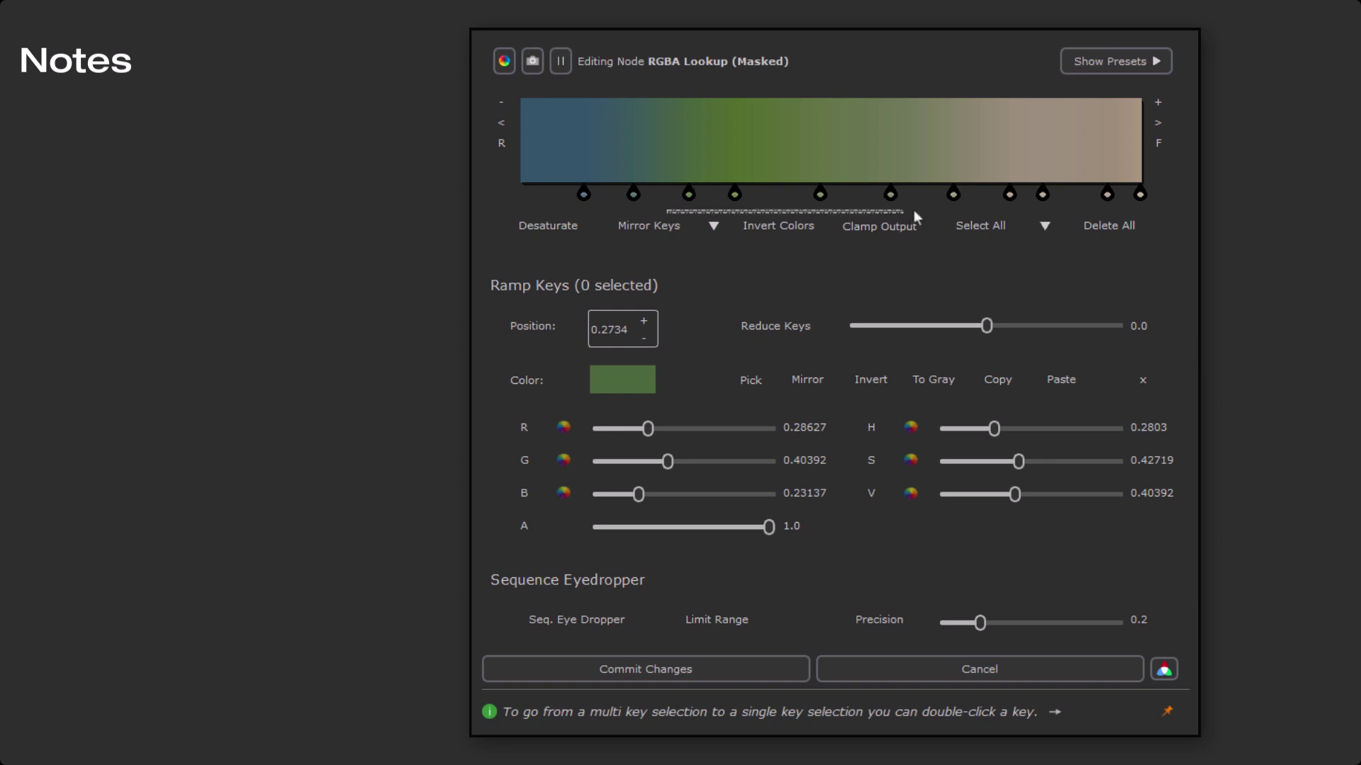
{"action": "key", "text": "q"}
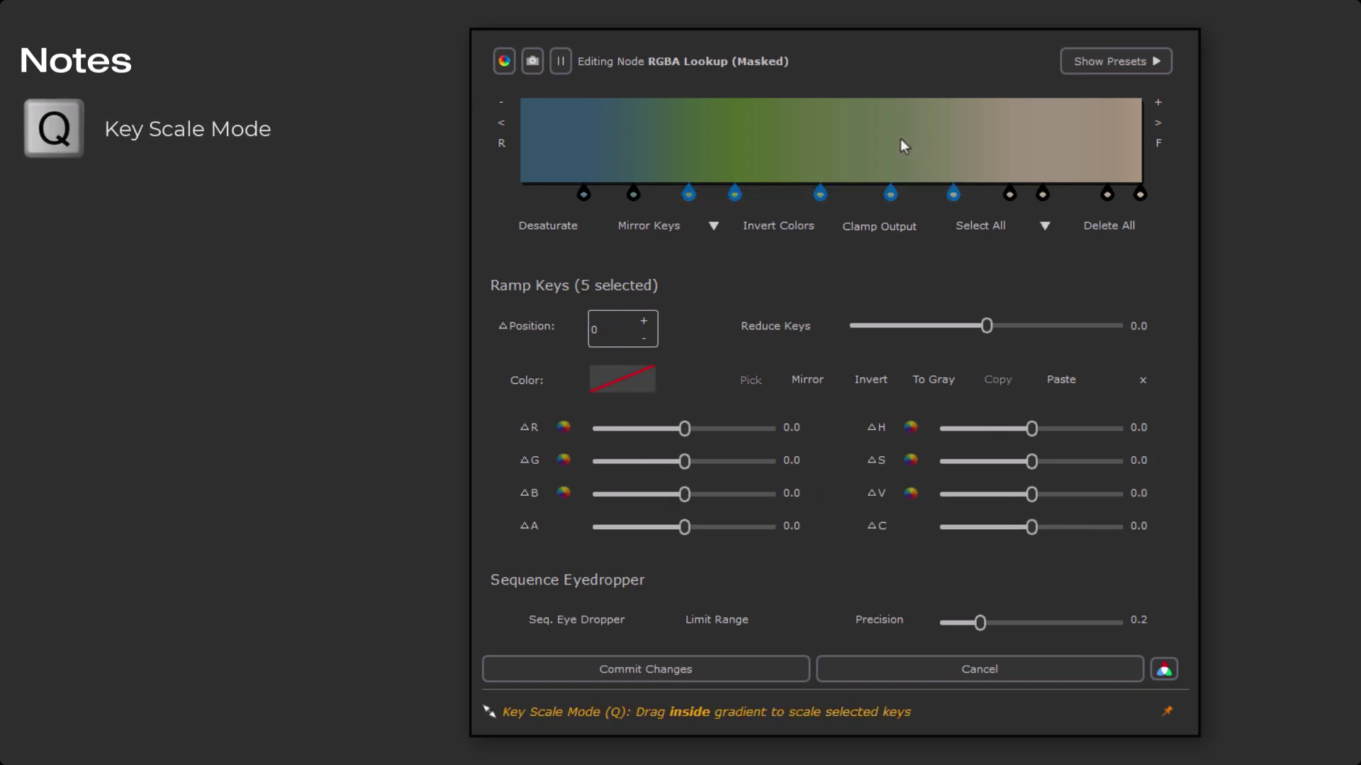
{"action": "left_click_drag", "start_coordinate": [900, 139], "coordinate": [597, 150]}
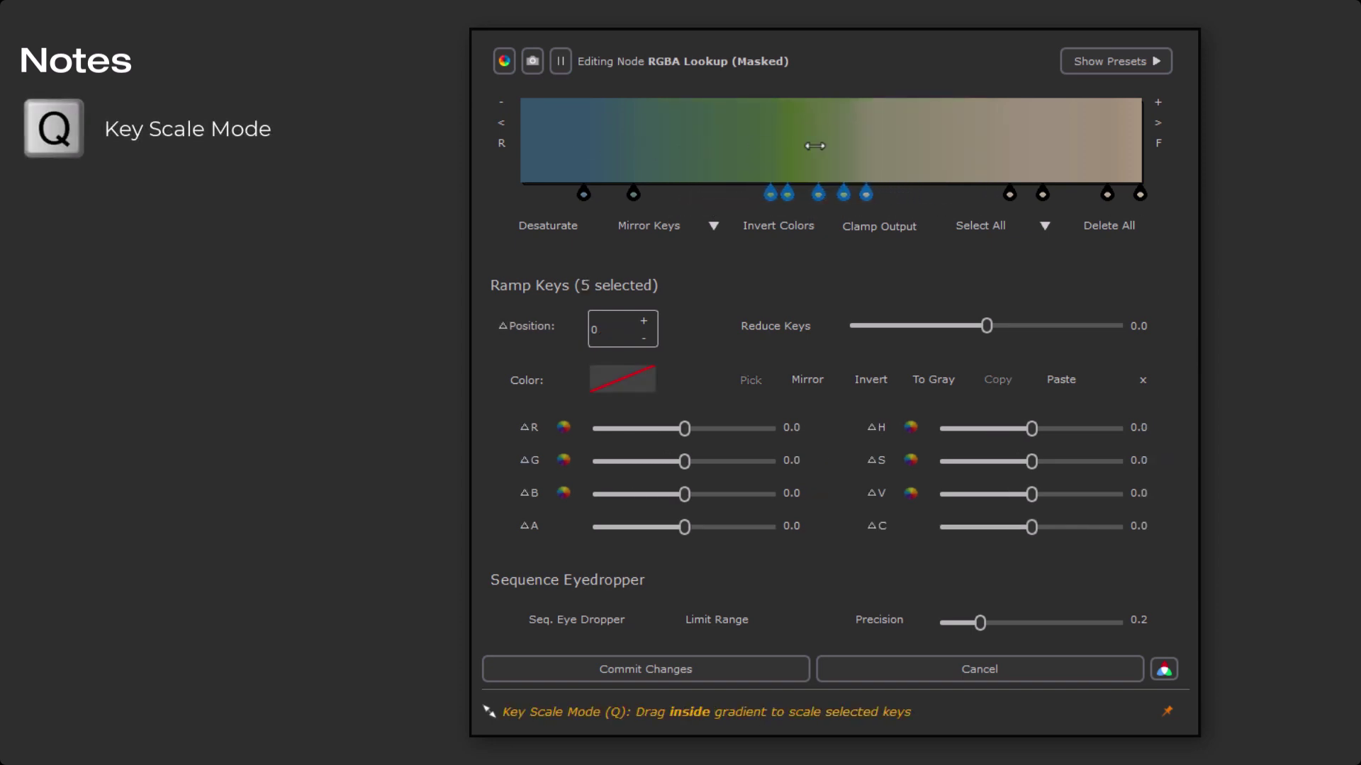
{"action": "left_click_drag", "start_coordinate": [815, 145], "coordinate": [1045, 142]}
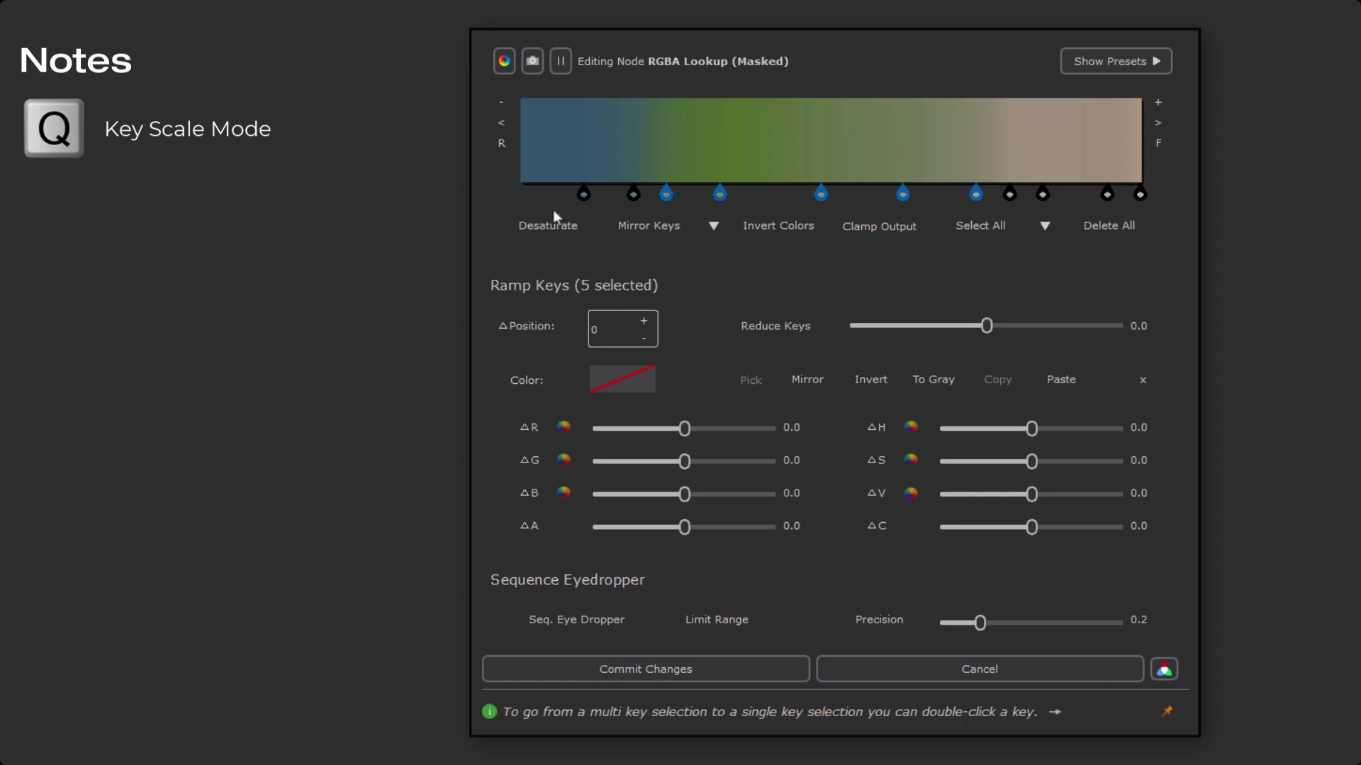
Distribute nine selected keys evenly across the gradient, then switch to Key Duplication Mode
{"action": "left_click_drag", "start_coordinate": [553, 210], "coordinate": [1066, 197]}
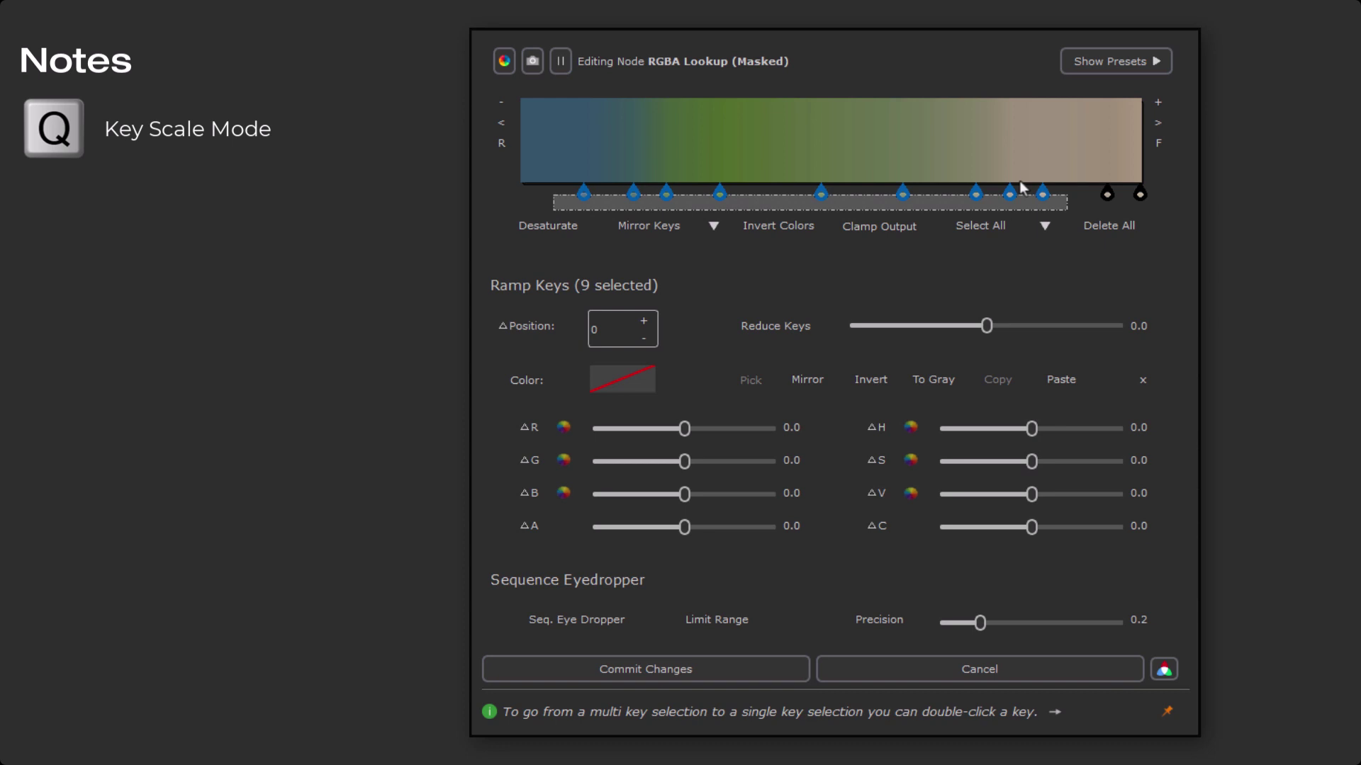
{"action": "key", "text": "d"}
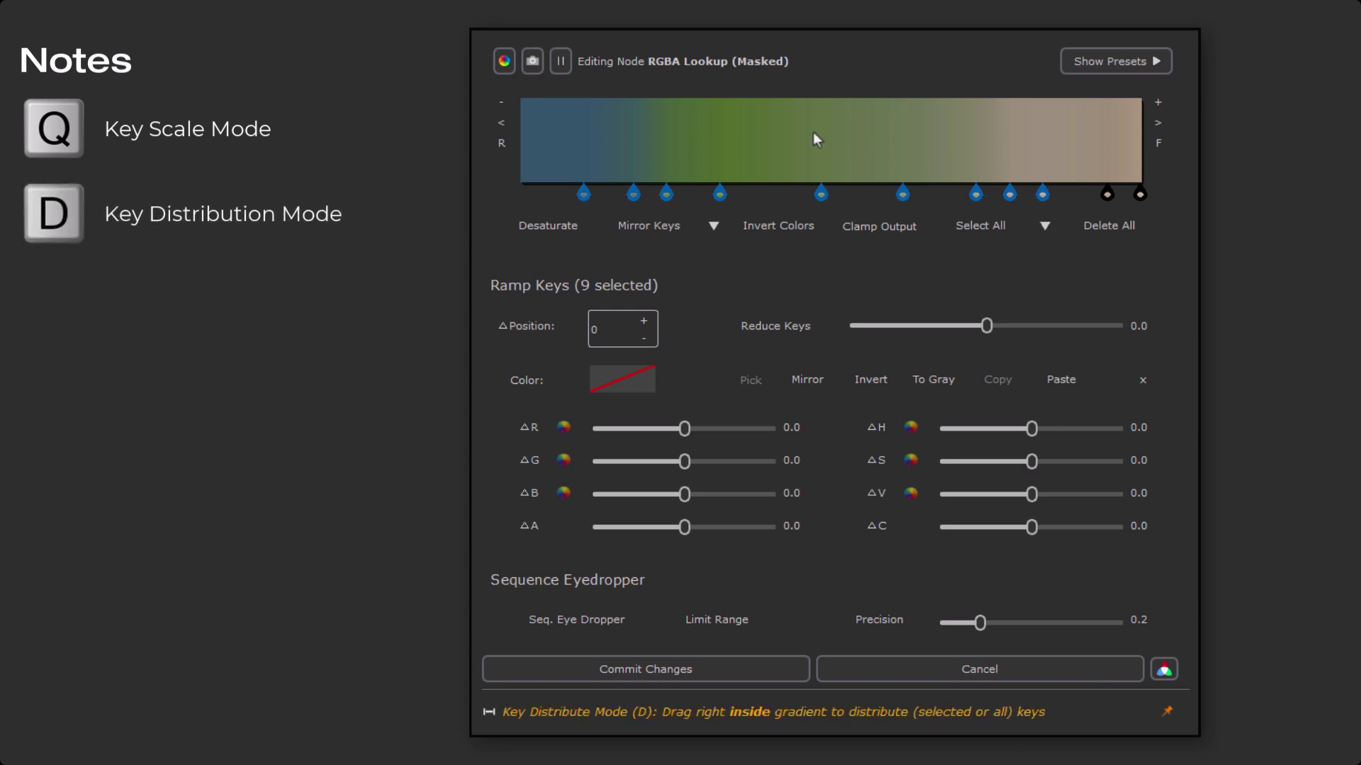
{"action": "left_click_drag", "start_coordinate": [802, 132], "coordinate": [1047, 138]}
{"action": "key", "text": "u"}
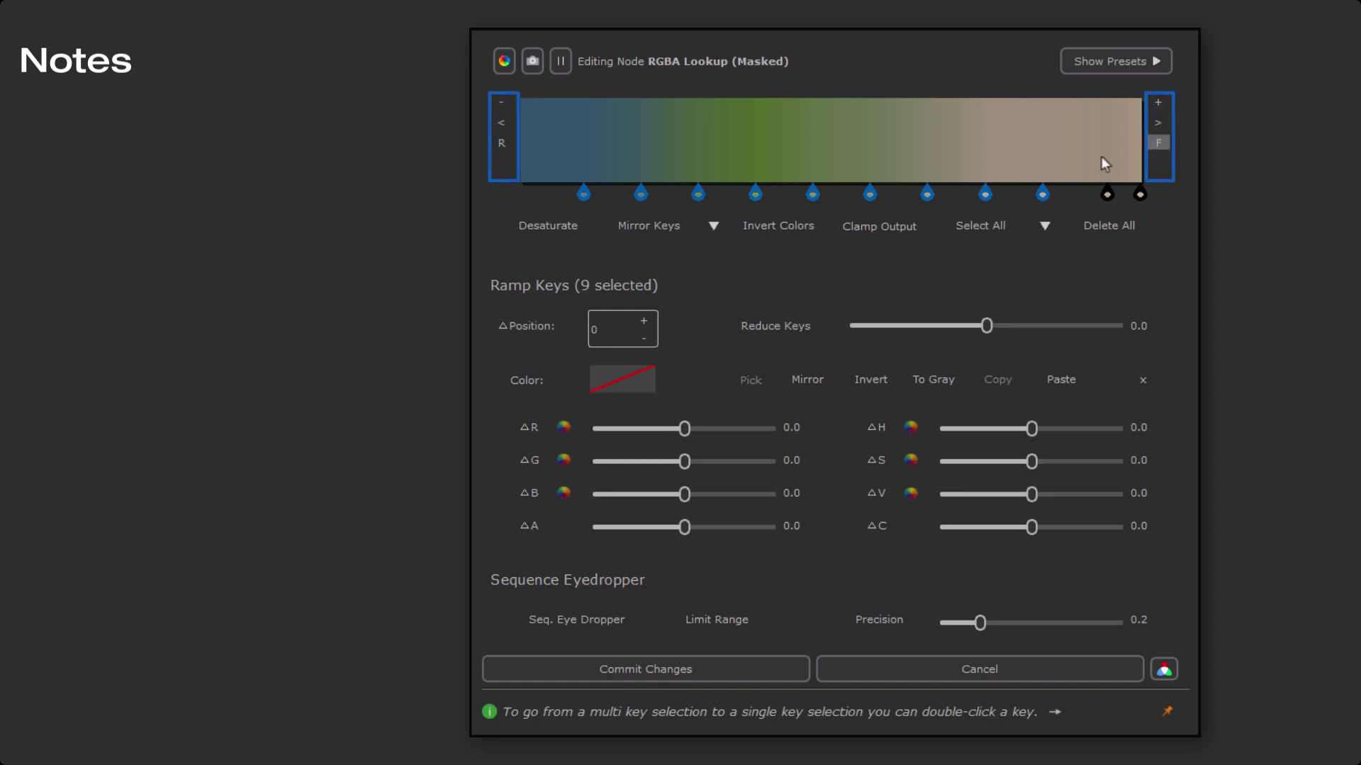
Select the three middle keys, zoom into the gradient and pan right and left
{"action": "left_click", "coordinate": [829, 213]}
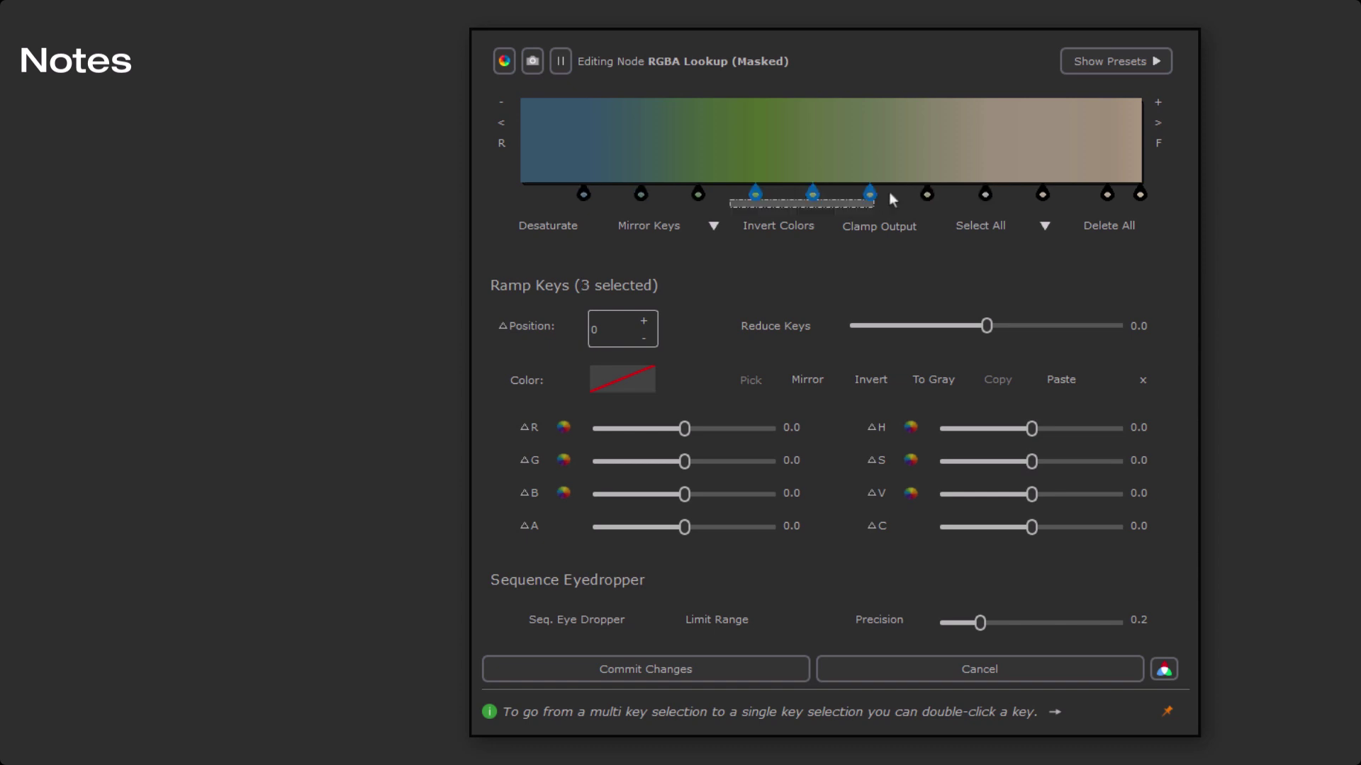
{"action": "left_click_drag", "start_coordinate": [829, 212], "coordinate": [890, 192]}
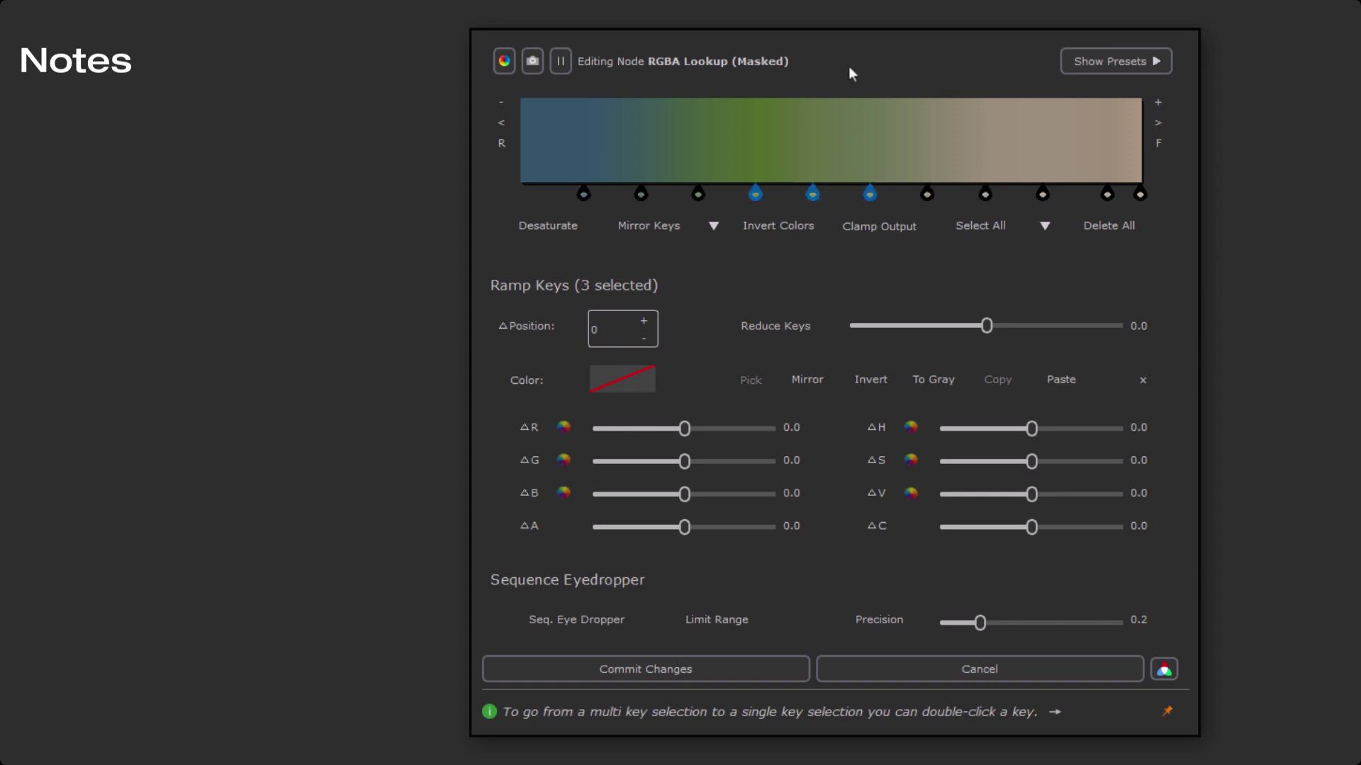
{"action": "key", "text": "plus"}
{"action": "key", "text": "plus"}
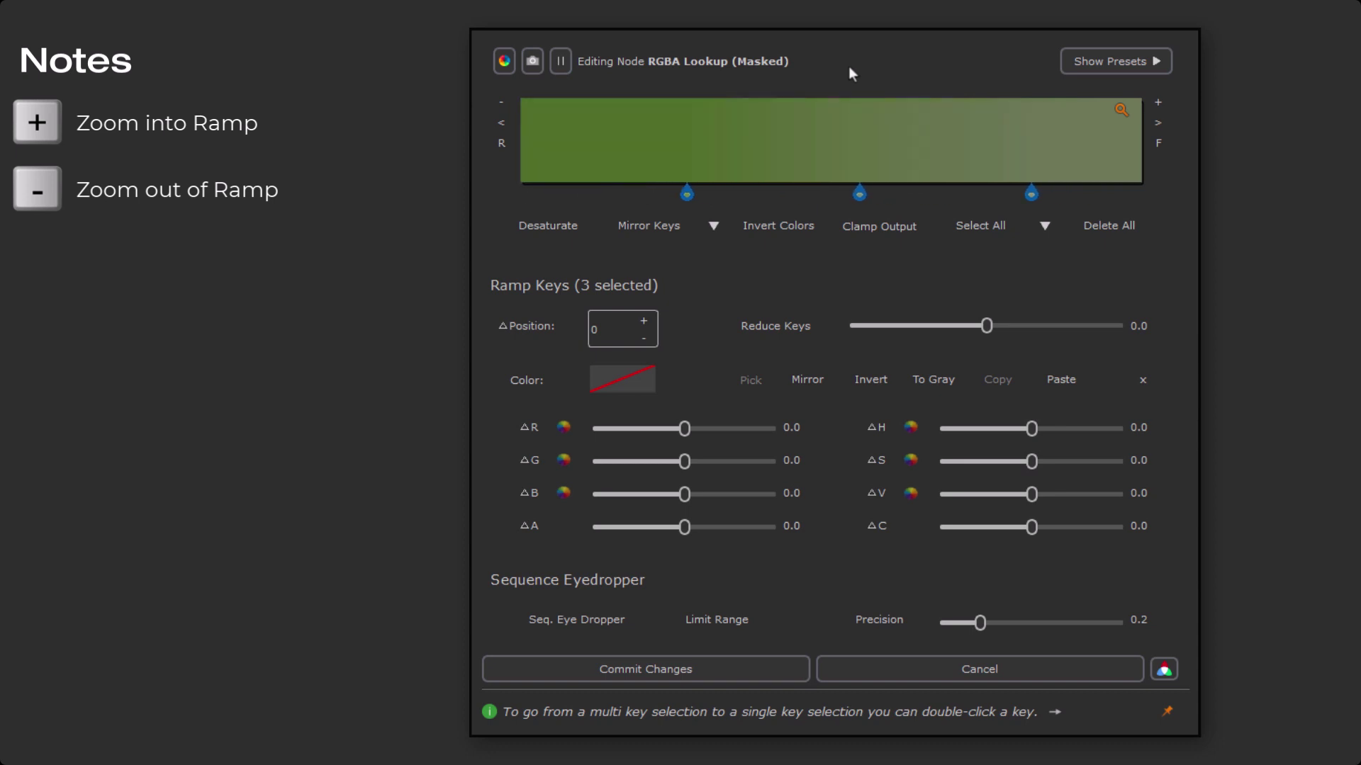
{"action": "key", "text": "Right"}
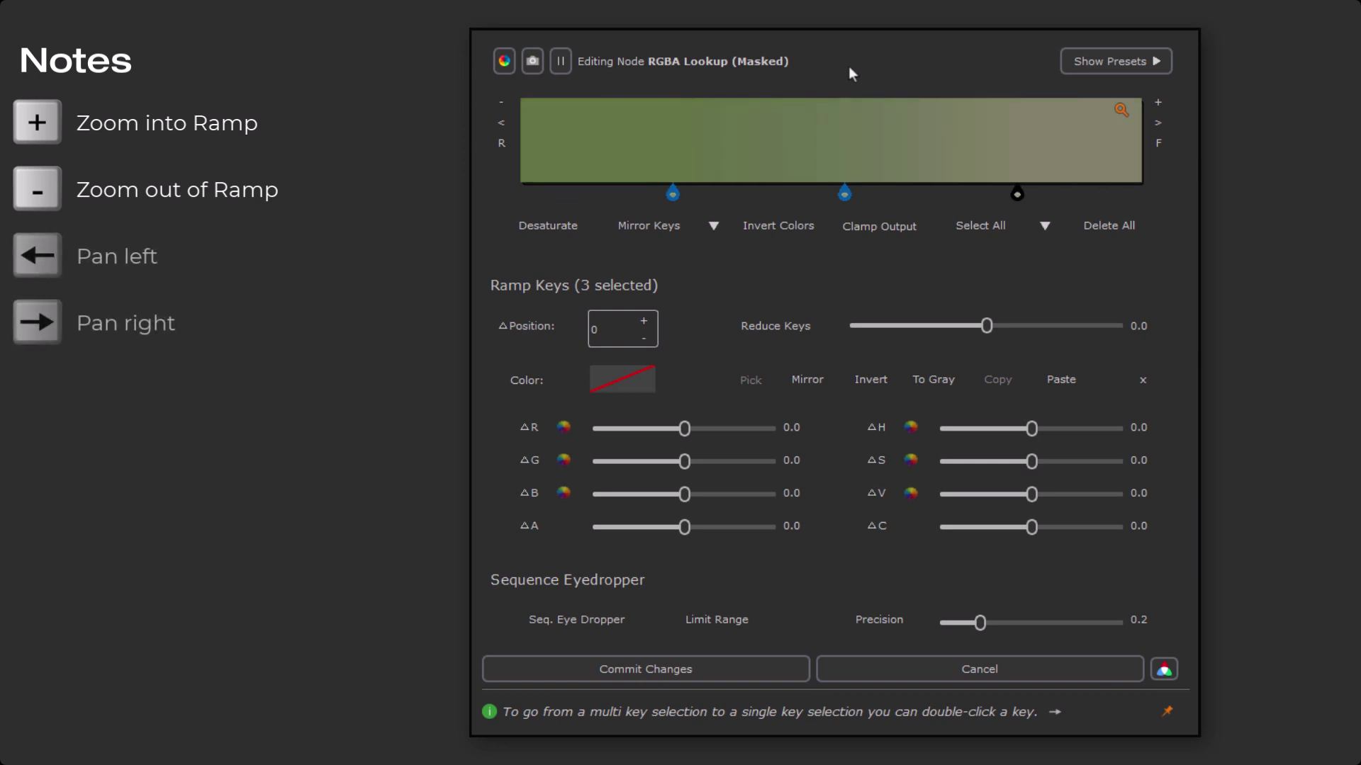
{"action": "key", "text": "Right"}
{"action": "key", "text": "Left"}
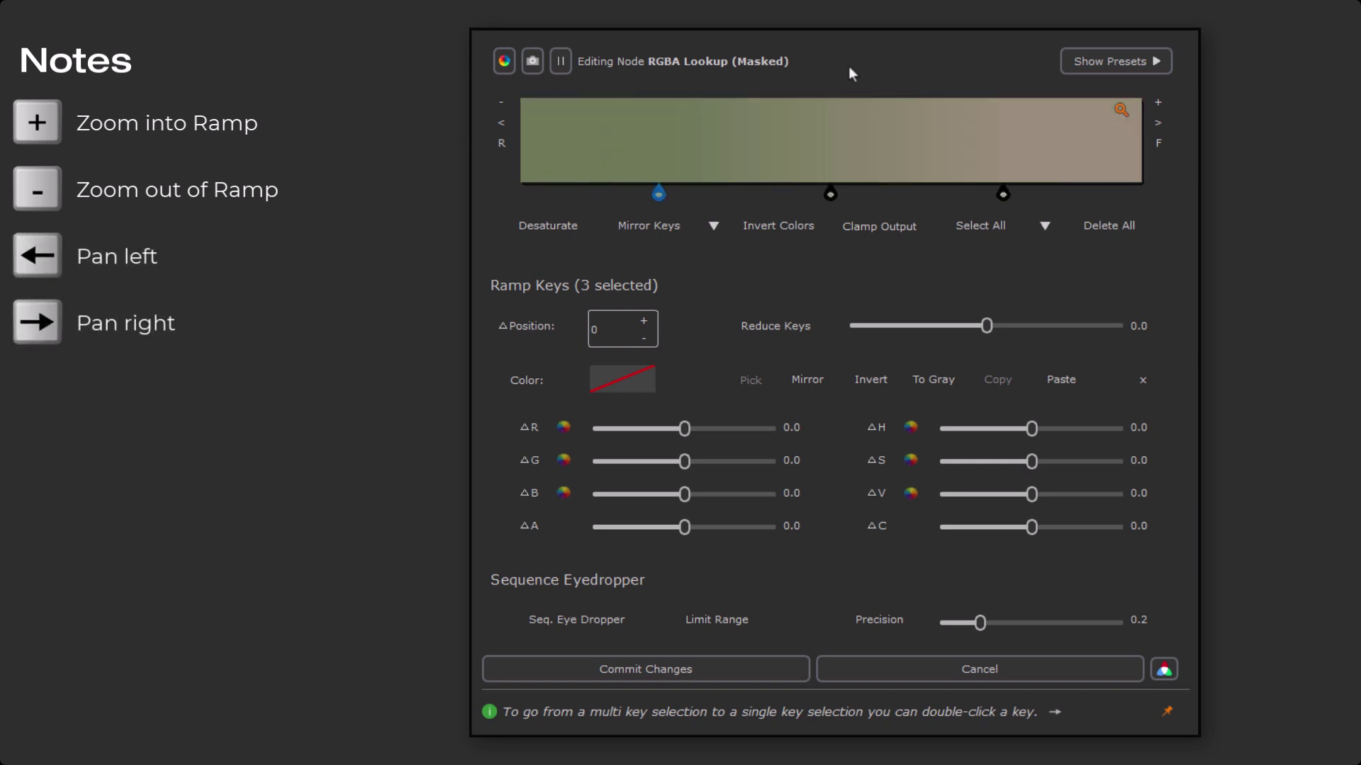
{"action": "key", "text": "Left"}
{"action": "key", "text": "Left"}
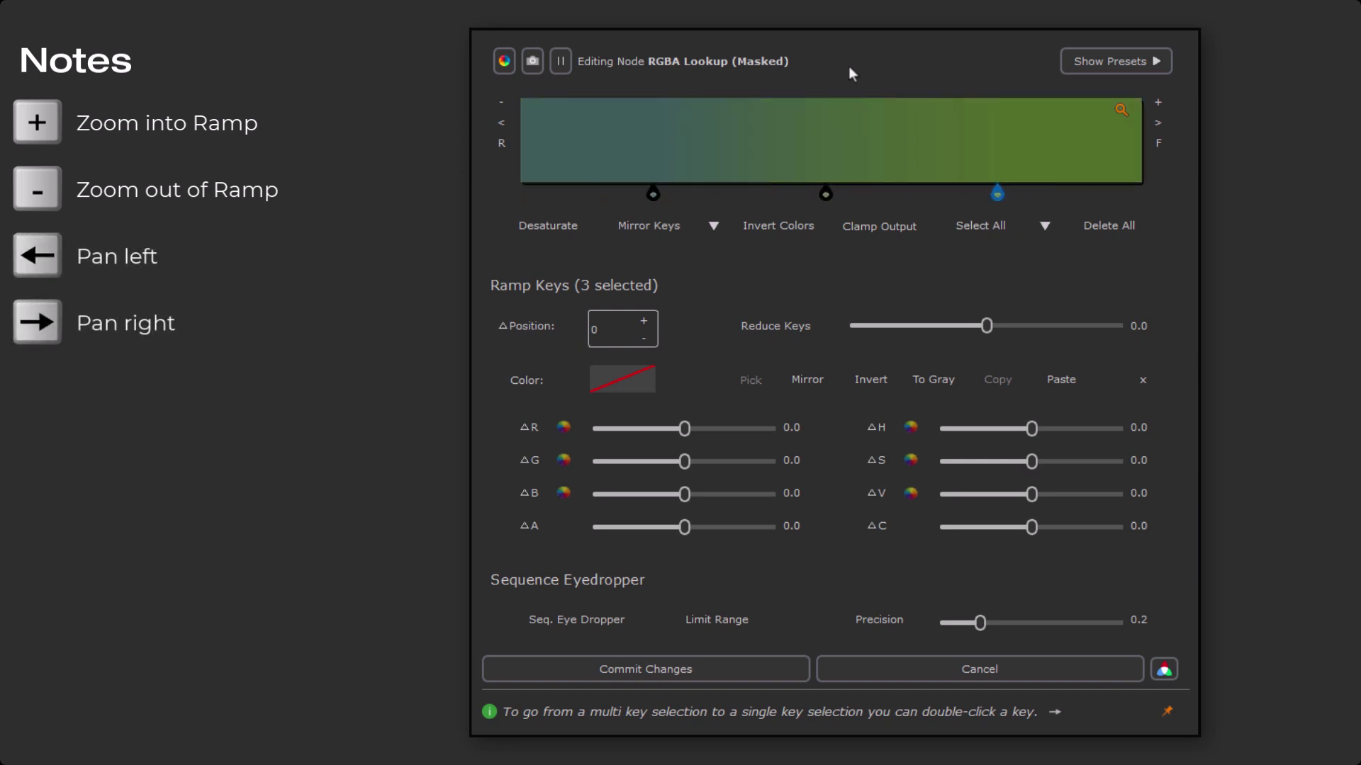
{"action": "key", "text": "Left"}
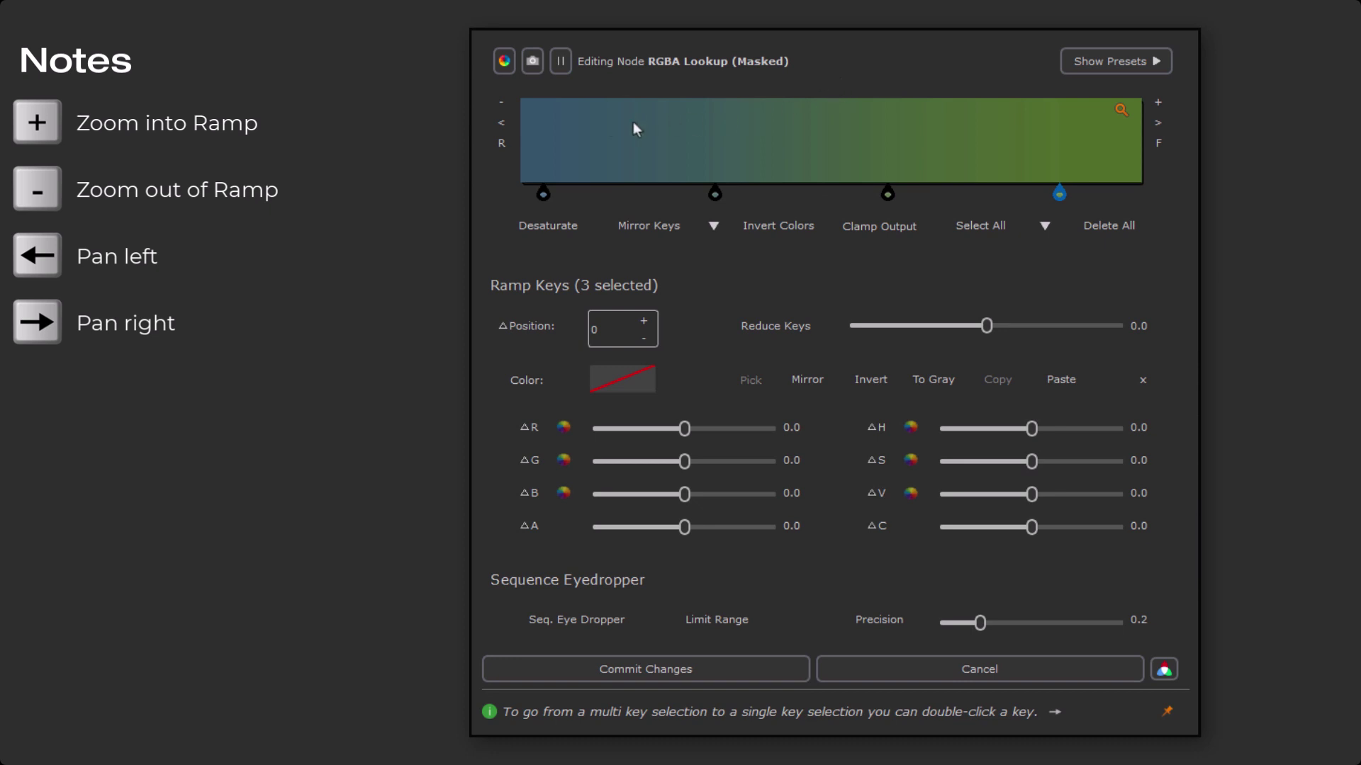
Reset the gradient view, then frame the view on four selected middle keys
{"action": "left_click", "coordinate": [501, 143]}
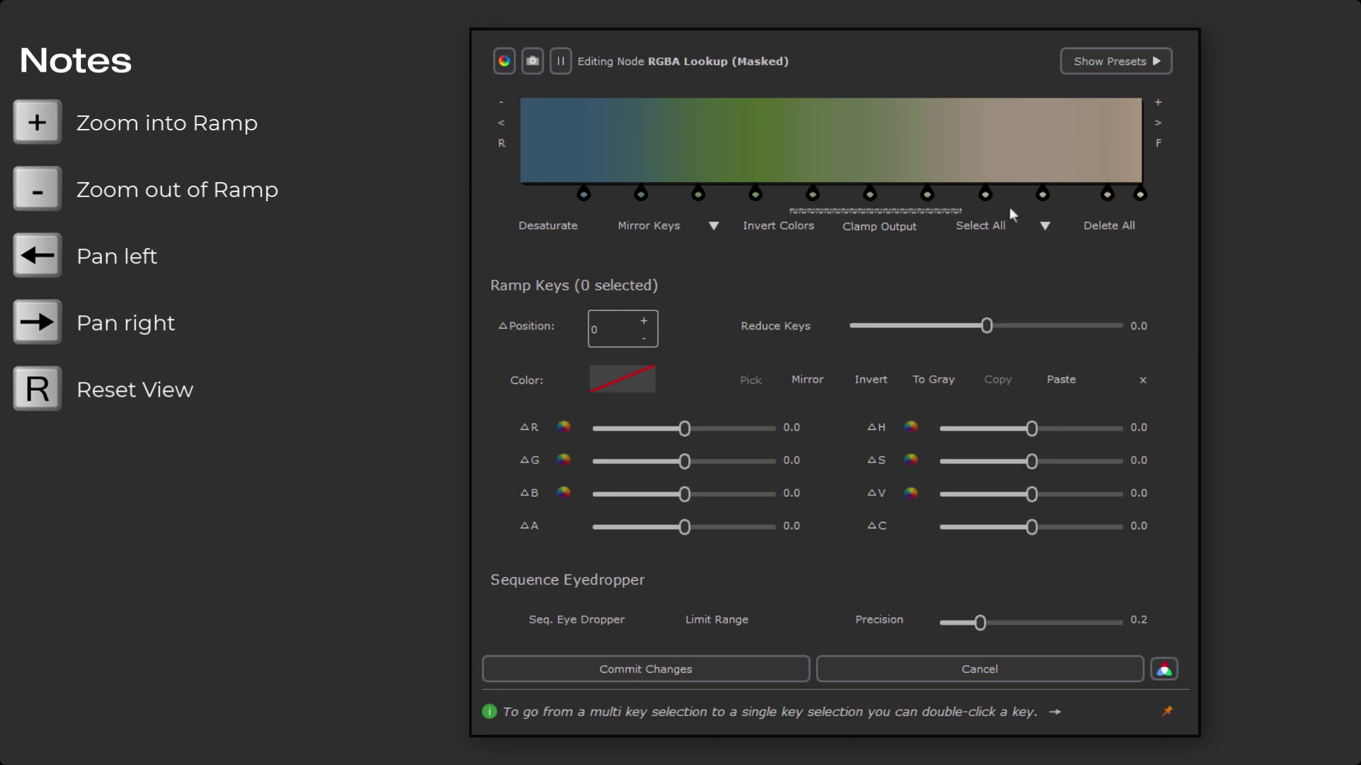
{"action": "left_click_drag", "start_coordinate": [792, 215], "coordinate": [1021, 184]}
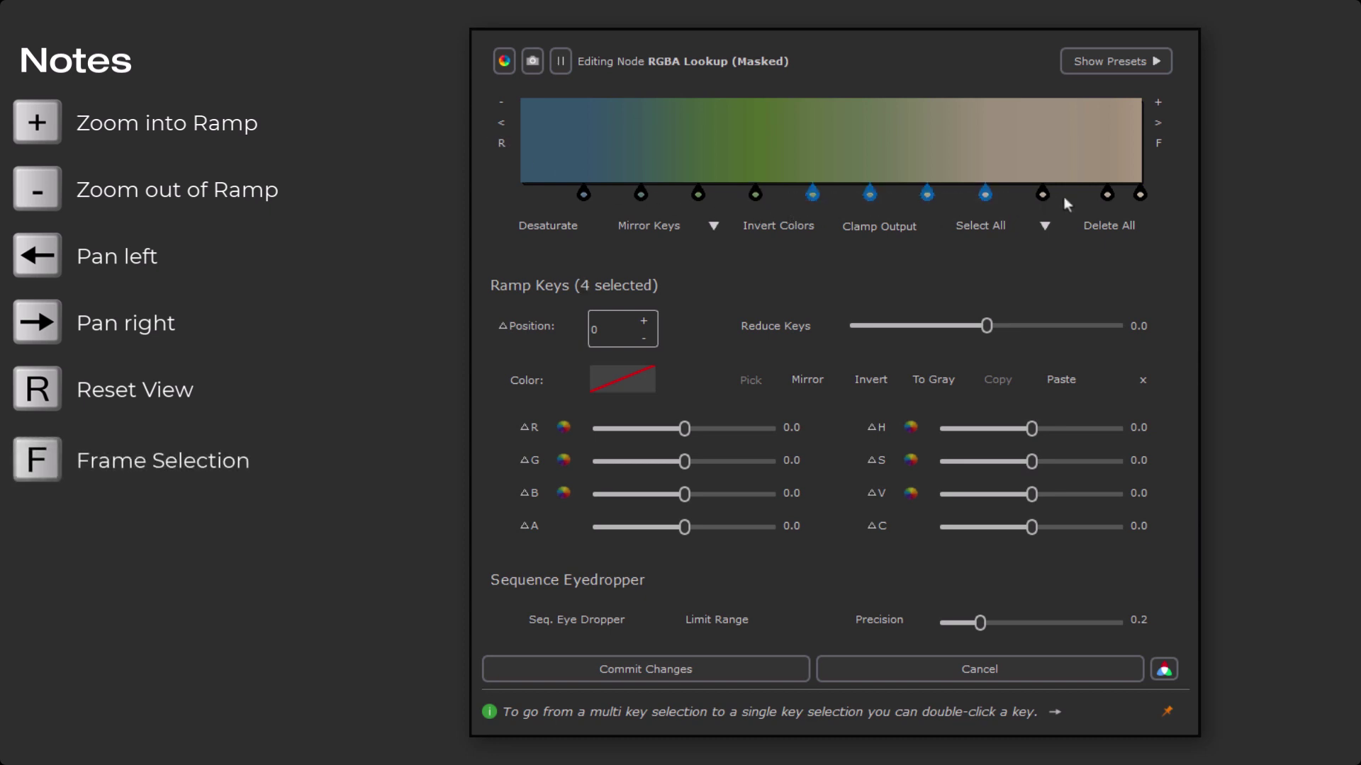
{"action": "left_click", "coordinate": [1158, 143]}
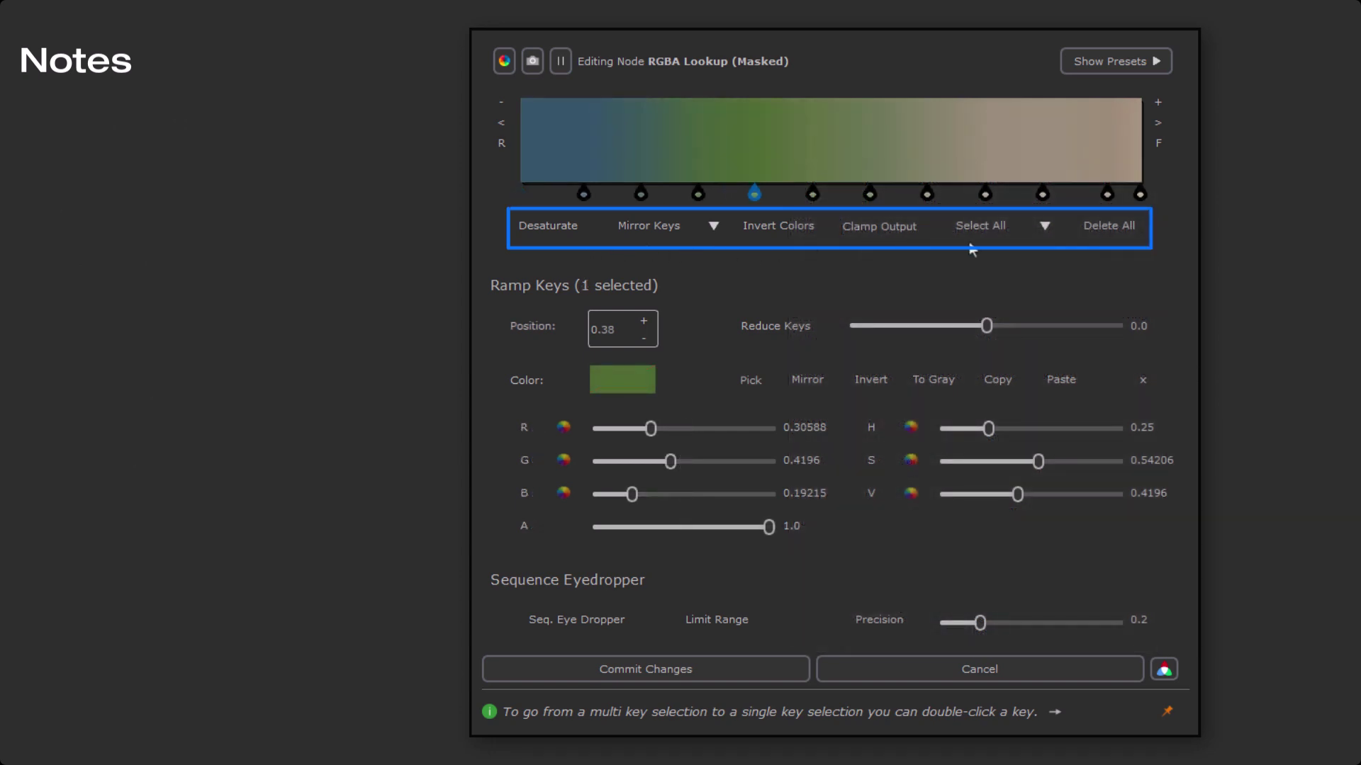
Try Select All, Deselect All and Invert Selection on the ramp keys
{"action": "left_click", "coordinate": [1044, 225]}
{"action": "left_click", "coordinate": [1058, 250]}
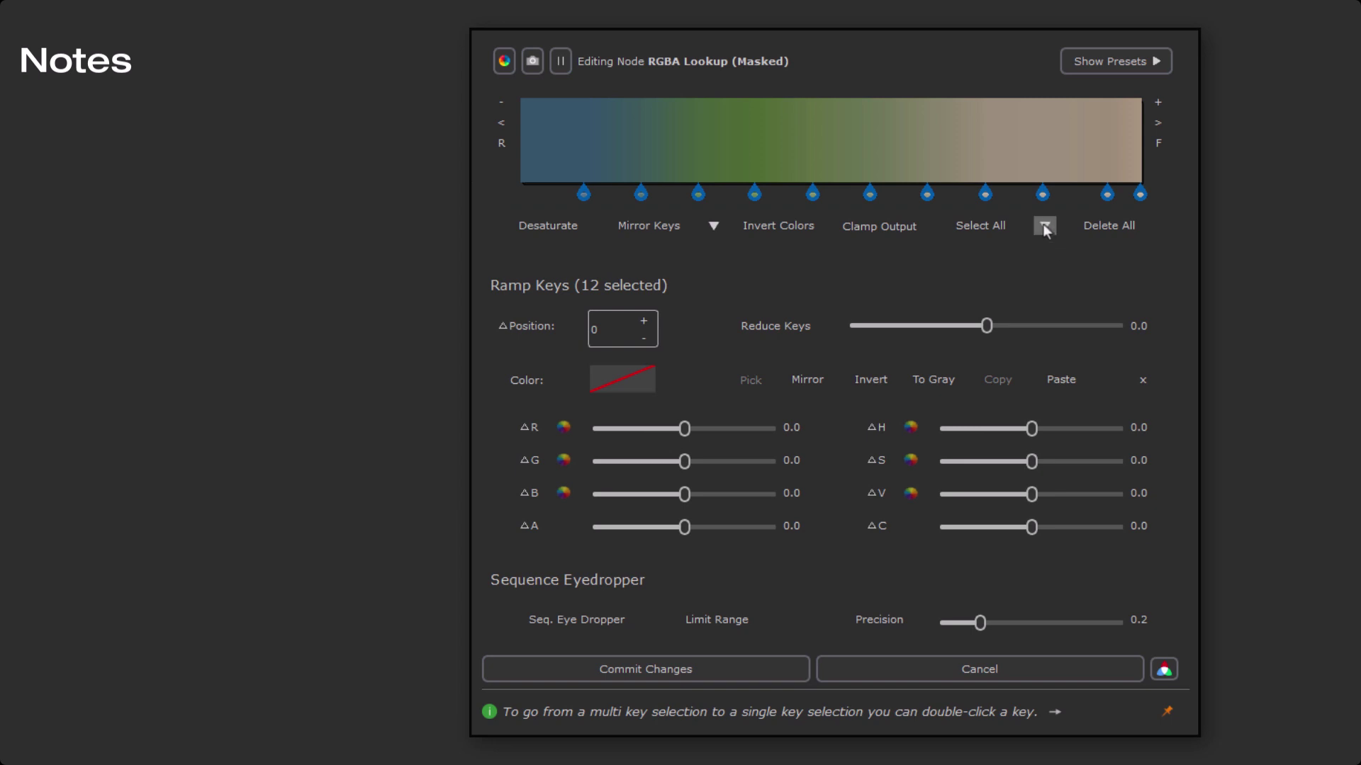
{"action": "left_click", "coordinate": [1045, 225]}
{"action": "left_click", "coordinate": [1084, 266]}
{"action": "left_click_drag", "start_coordinate": [886, 223], "coordinate": [1019, 227]}
{"action": "left_click", "coordinate": [1045, 226]}
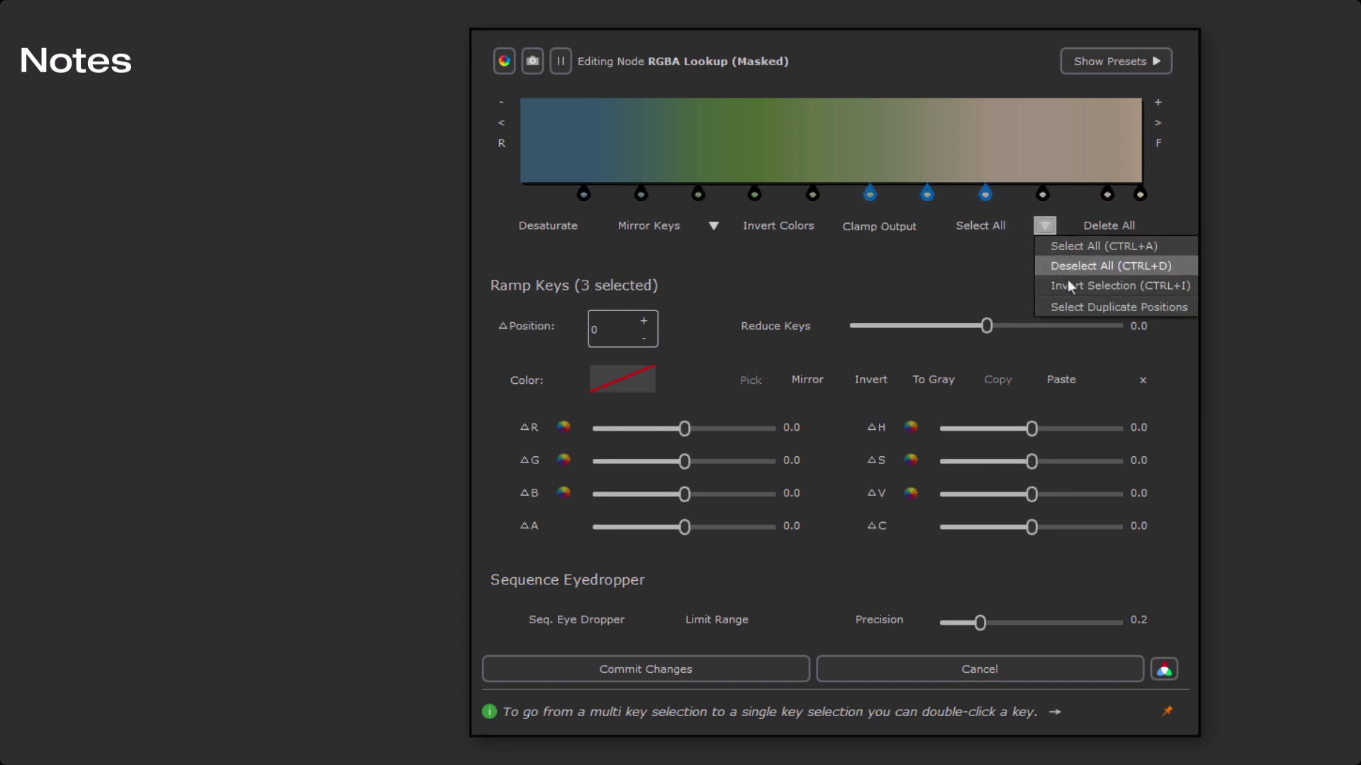
{"action": "left_click", "coordinate": [1068, 281]}
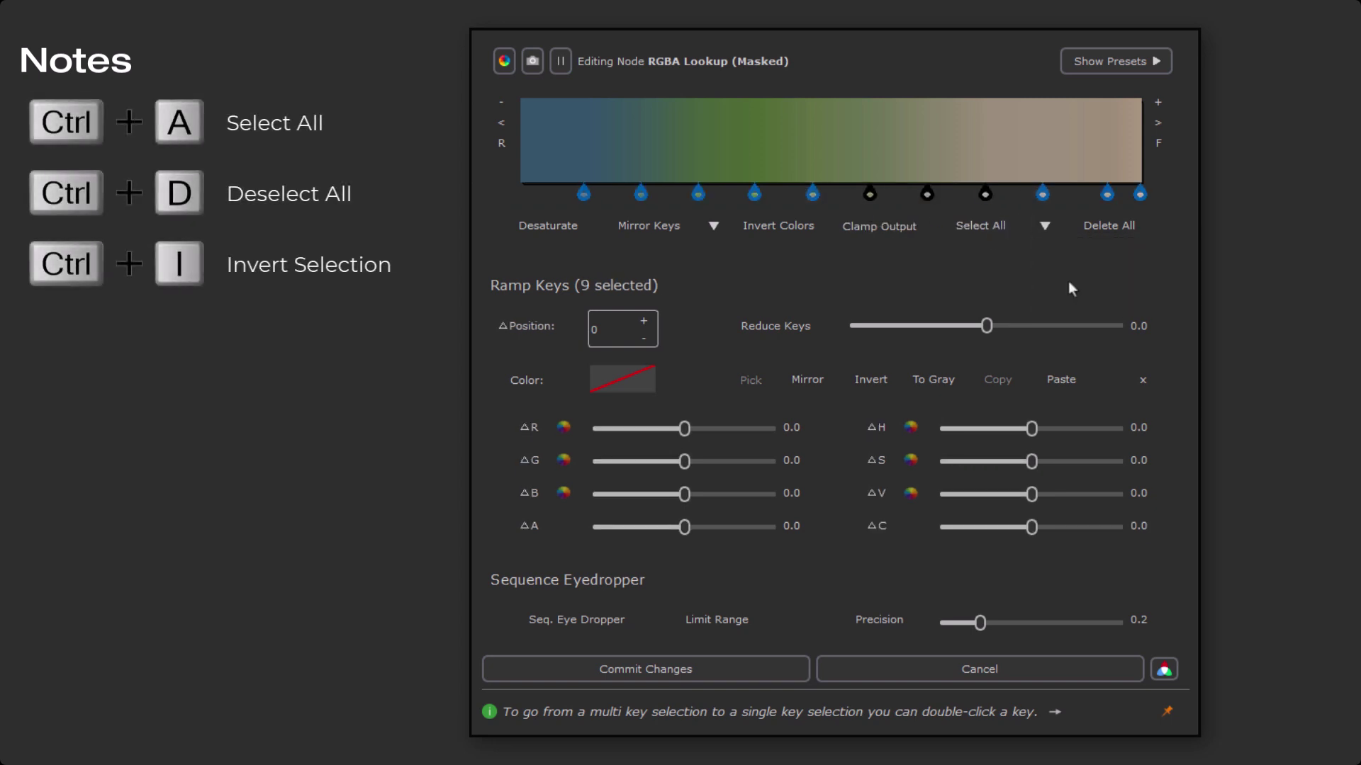
Select the duplicate-position green key and move it from 0.38 to about 0.41
{"action": "left_click", "coordinate": [1046, 227]}
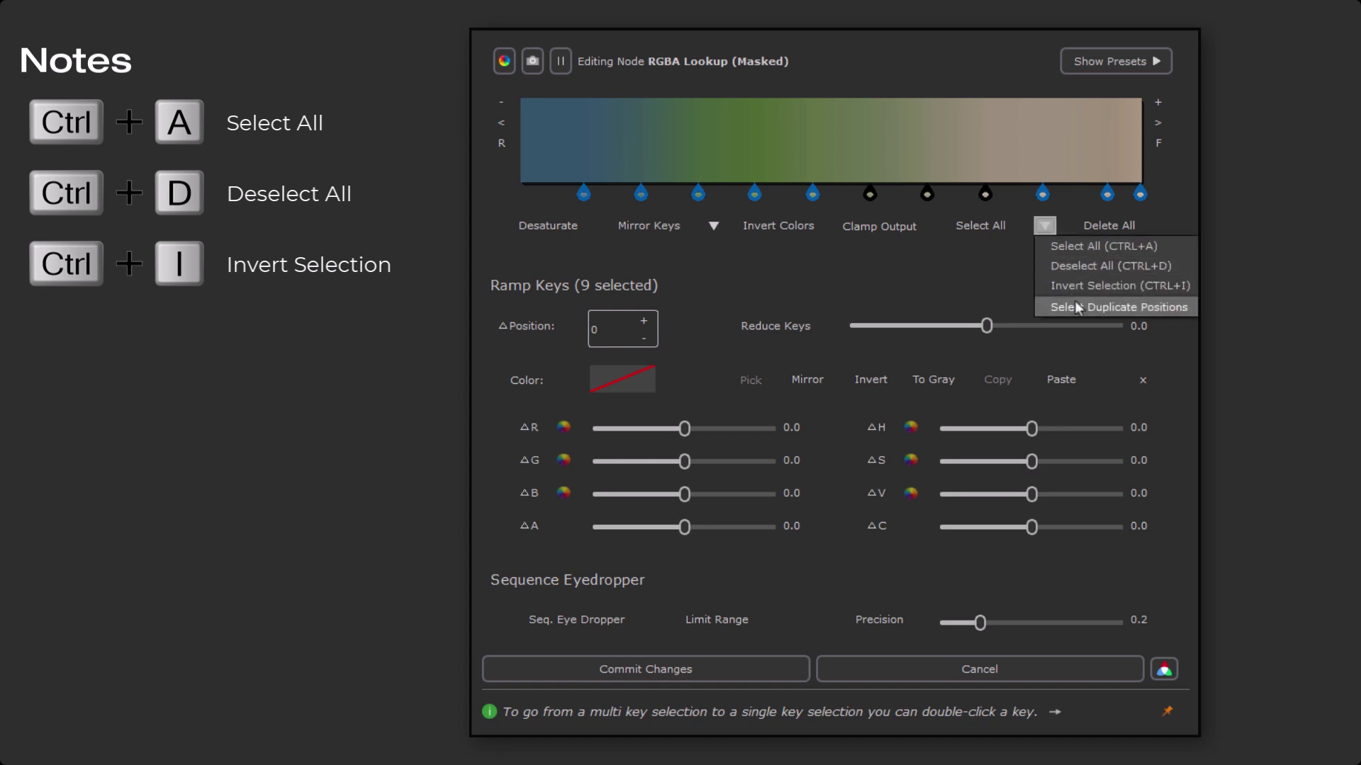
{"action": "left_click", "coordinate": [1074, 302]}
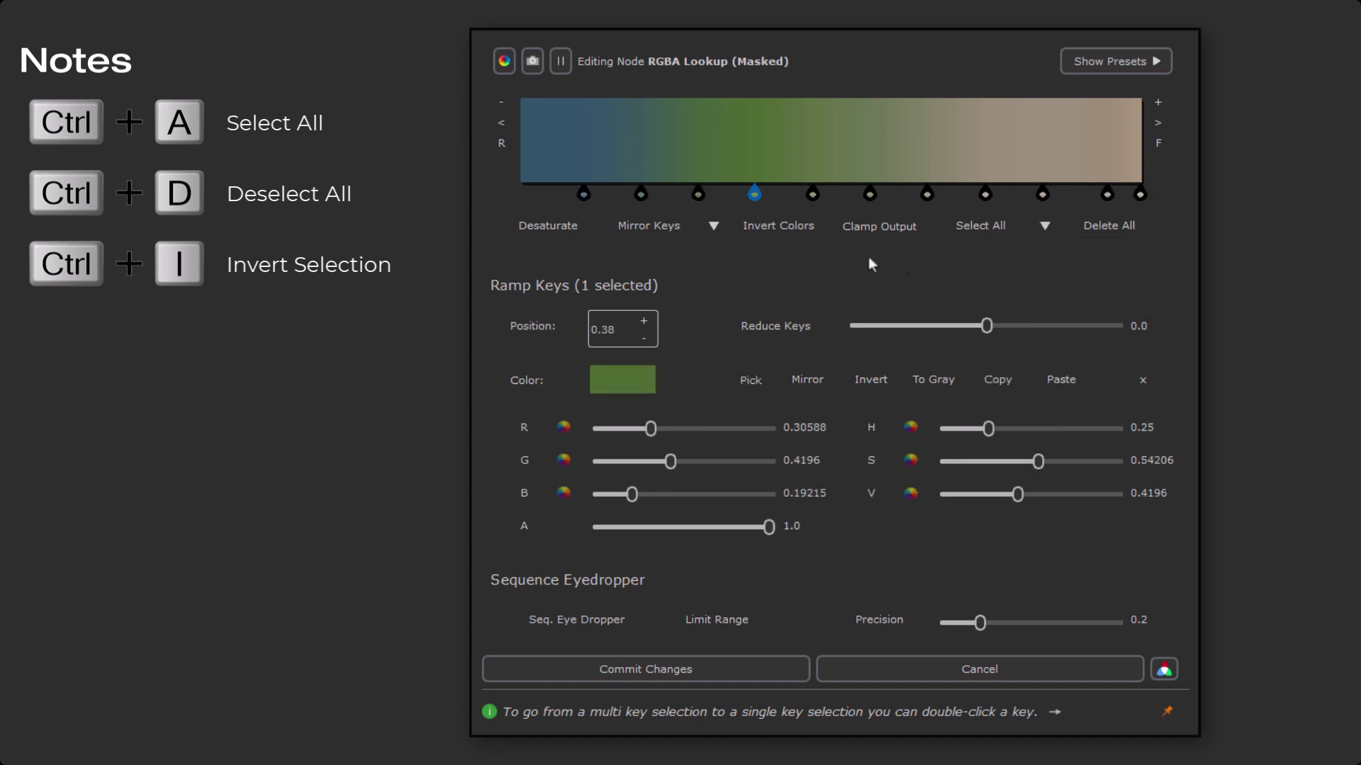
{"action": "left_click_drag", "start_coordinate": [758, 193], "coordinate": [777, 199]}
Try Delete All and Desaturate on the ramp, undoing each
{"action": "left_click", "coordinate": [1095, 227]}
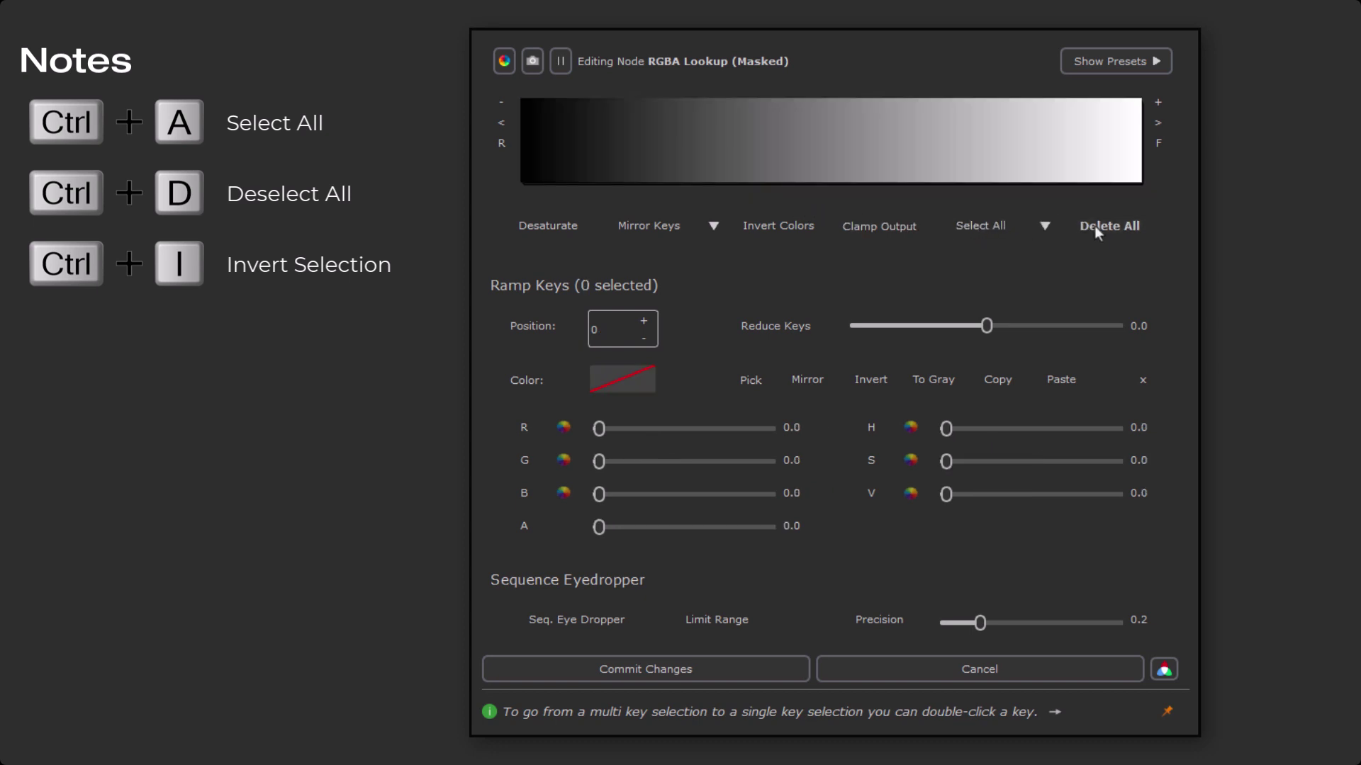
{"action": "key", "text": "ctrl+z"}
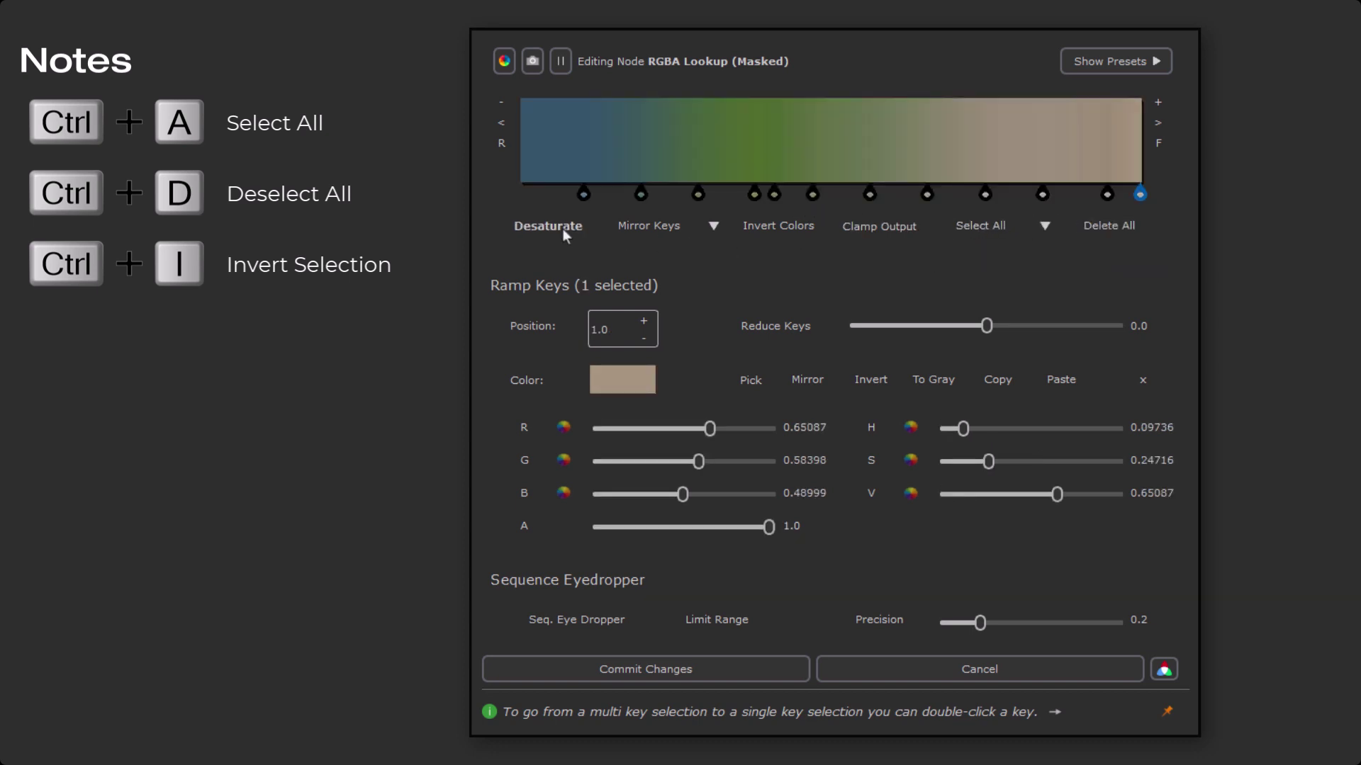
{"action": "left_click", "coordinate": [565, 227]}
{"action": "key", "text": "ctrl+z"}
Invert colours and mirror keys, reversing each, then turn on Clamp Output
{"action": "left_click", "coordinate": [762, 231]}
{"action": "left_click", "coordinate": [763, 227]}
{"action": "left_click", "coordinate": [661, 227]}
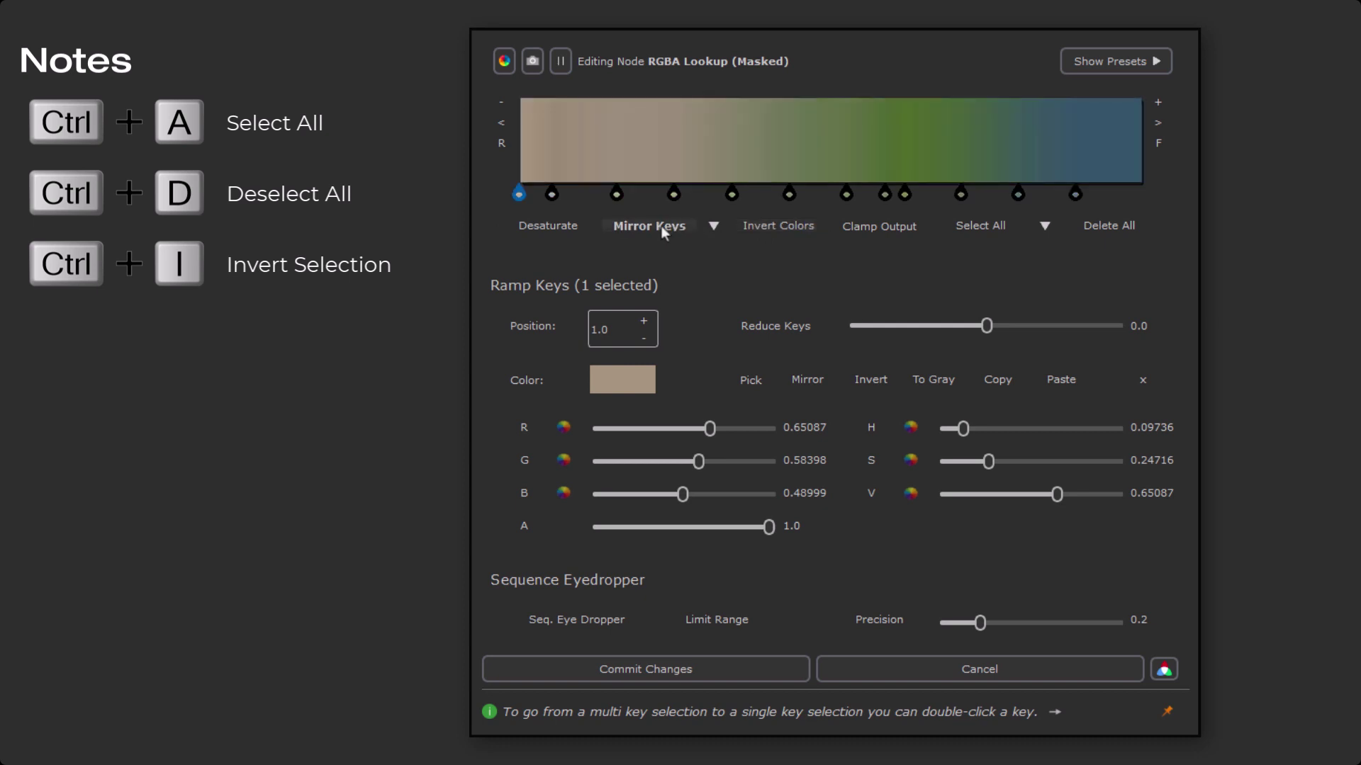
{"action": "left_click", "coordinate": [661, 227]}
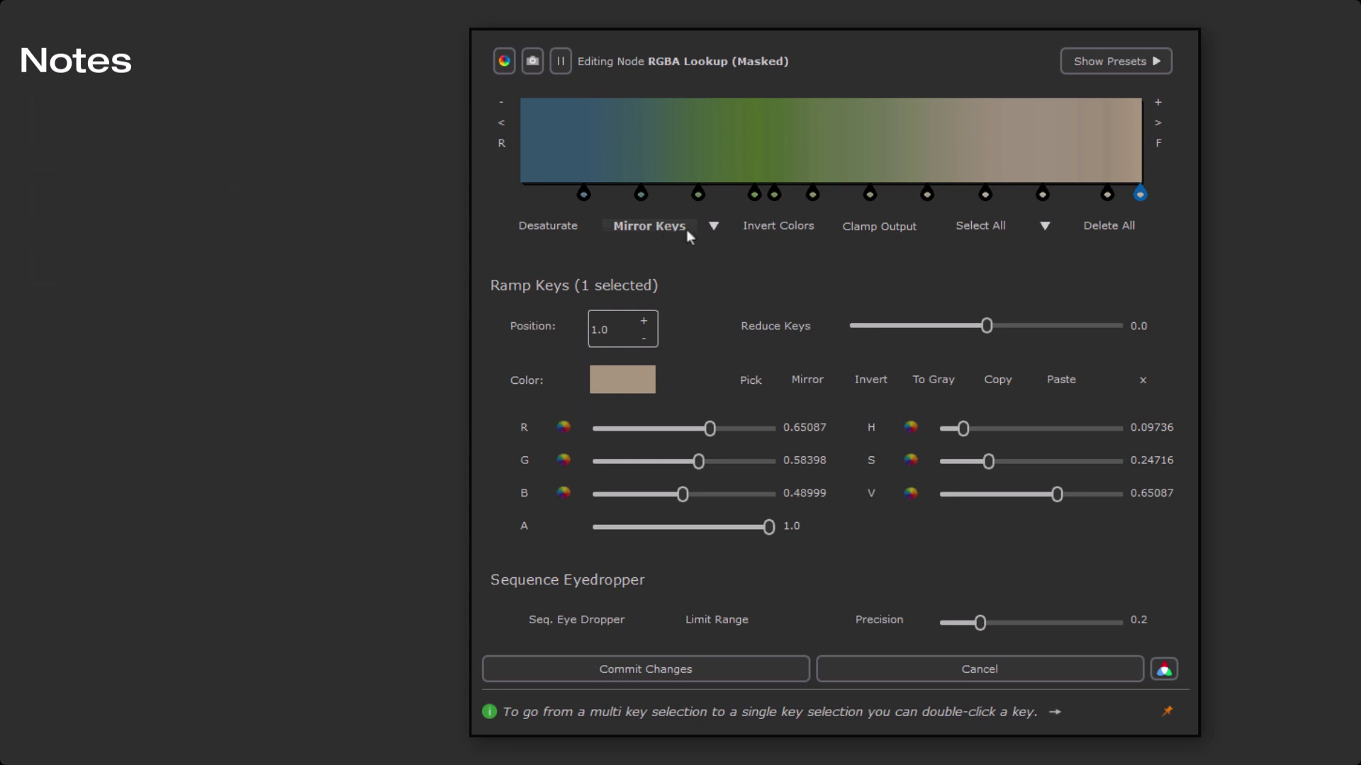
{"action": "left_click", "coordinate": [870, 227]}
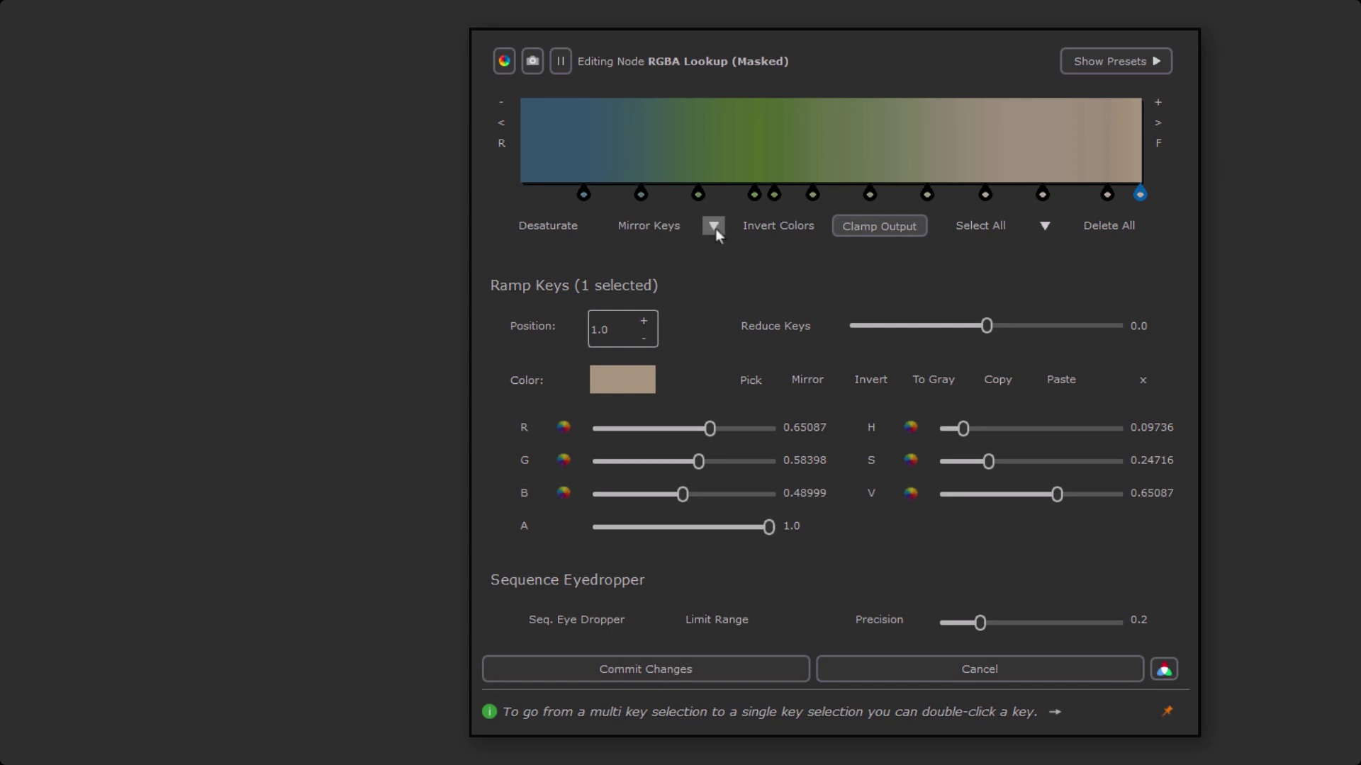
{"action": "left_click", "coordinate": [712, 226]}
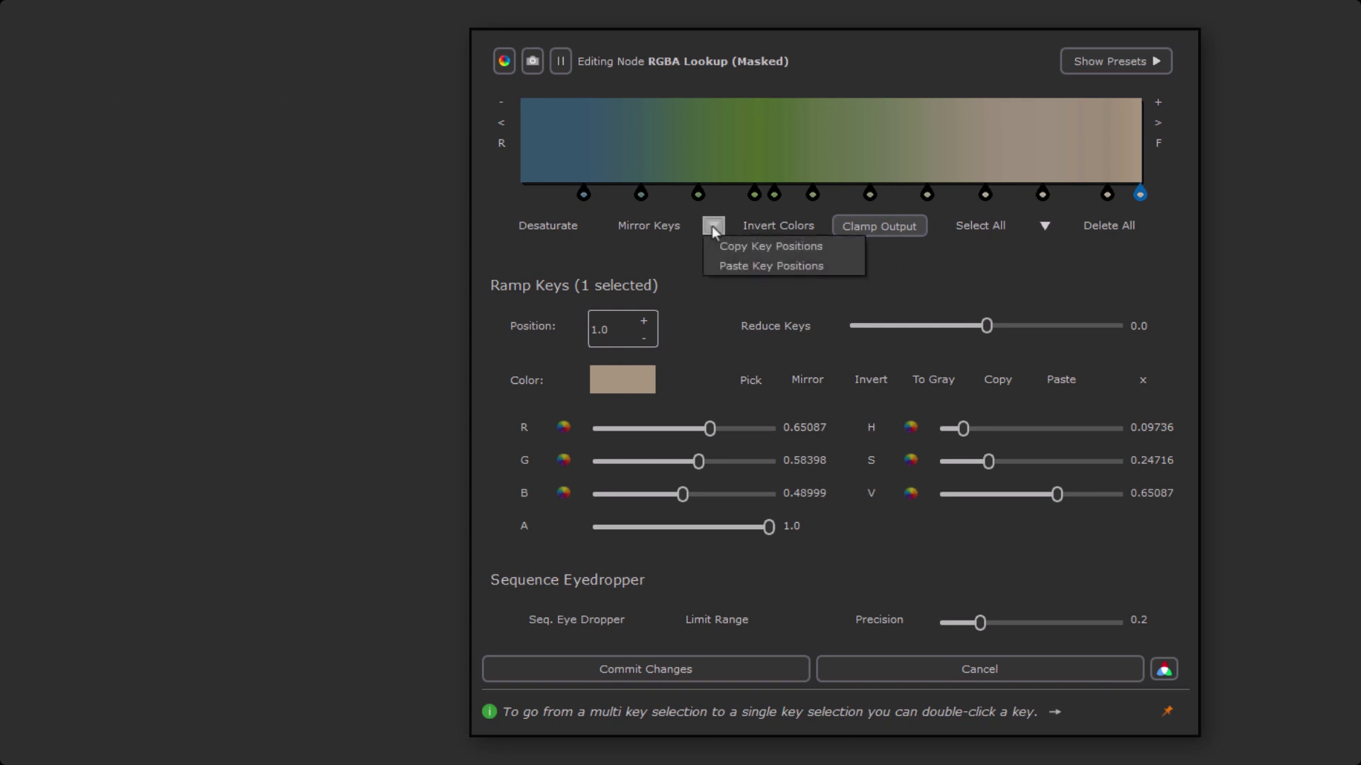
Close the key position options and select the upper RGBA Lookup node
{"action": "left_click", "coordinate": [726, 286]}
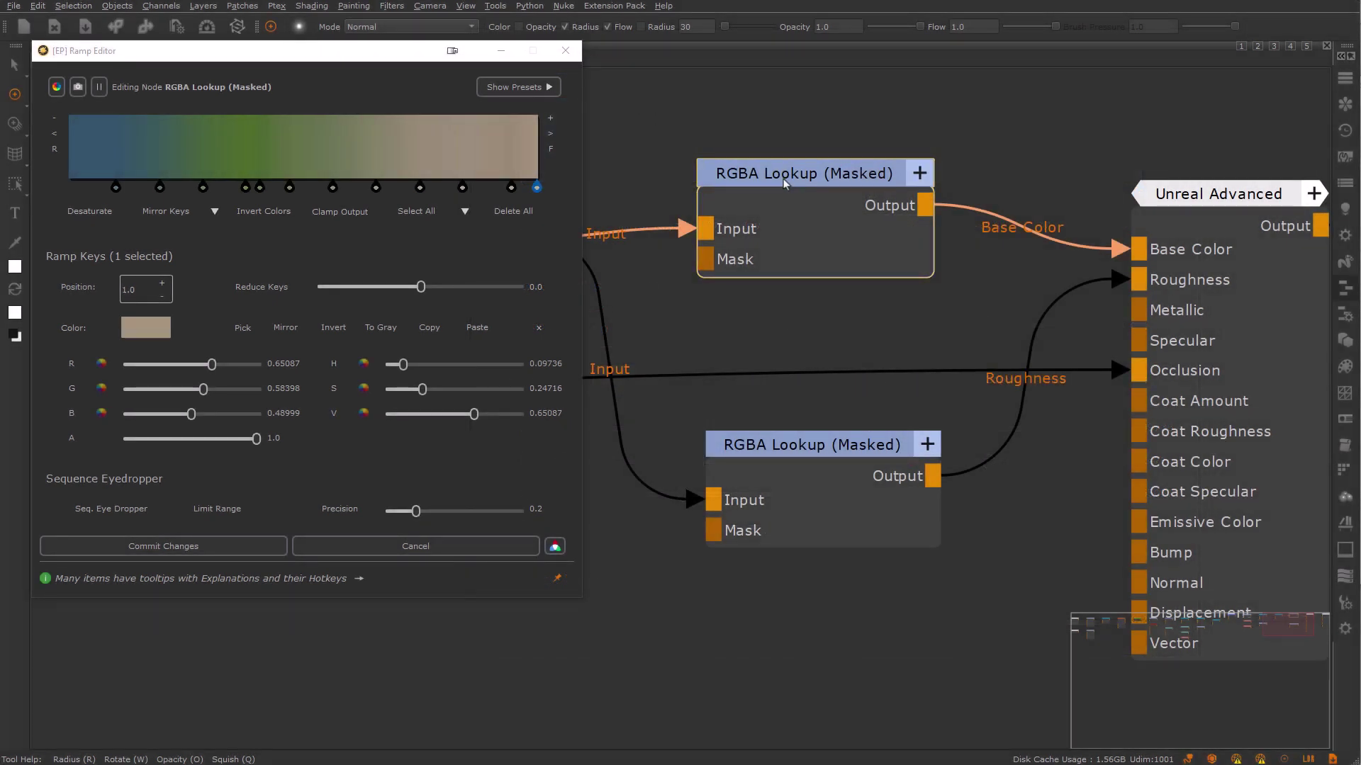
{"action": "left_click_drag", "start_coordinate": [674, 133], "coordinate": [969, 336]}
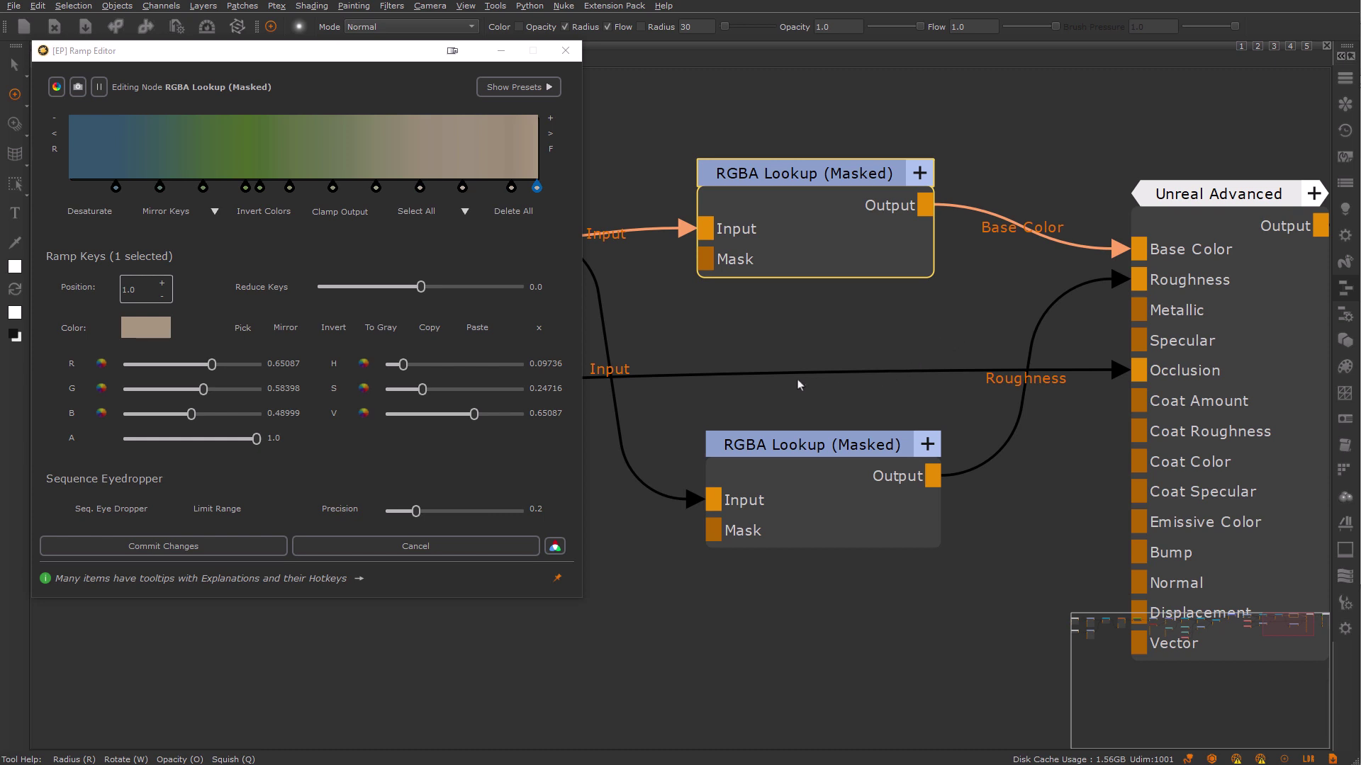
{"action": "left_click_drag", "start_coordinate": [675, 403], "coordinate": [1013, 589]}
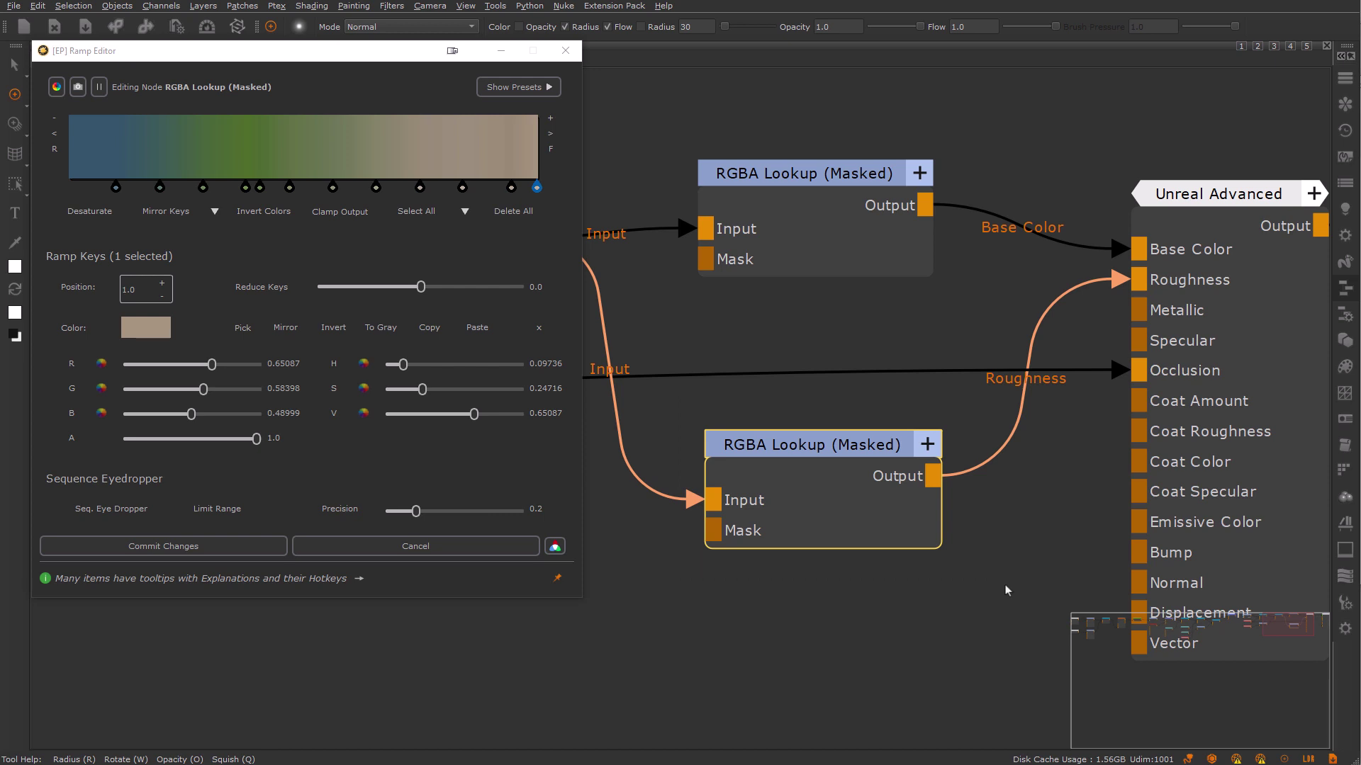
{"action": "left_click", "coordinate": [827, 193]}
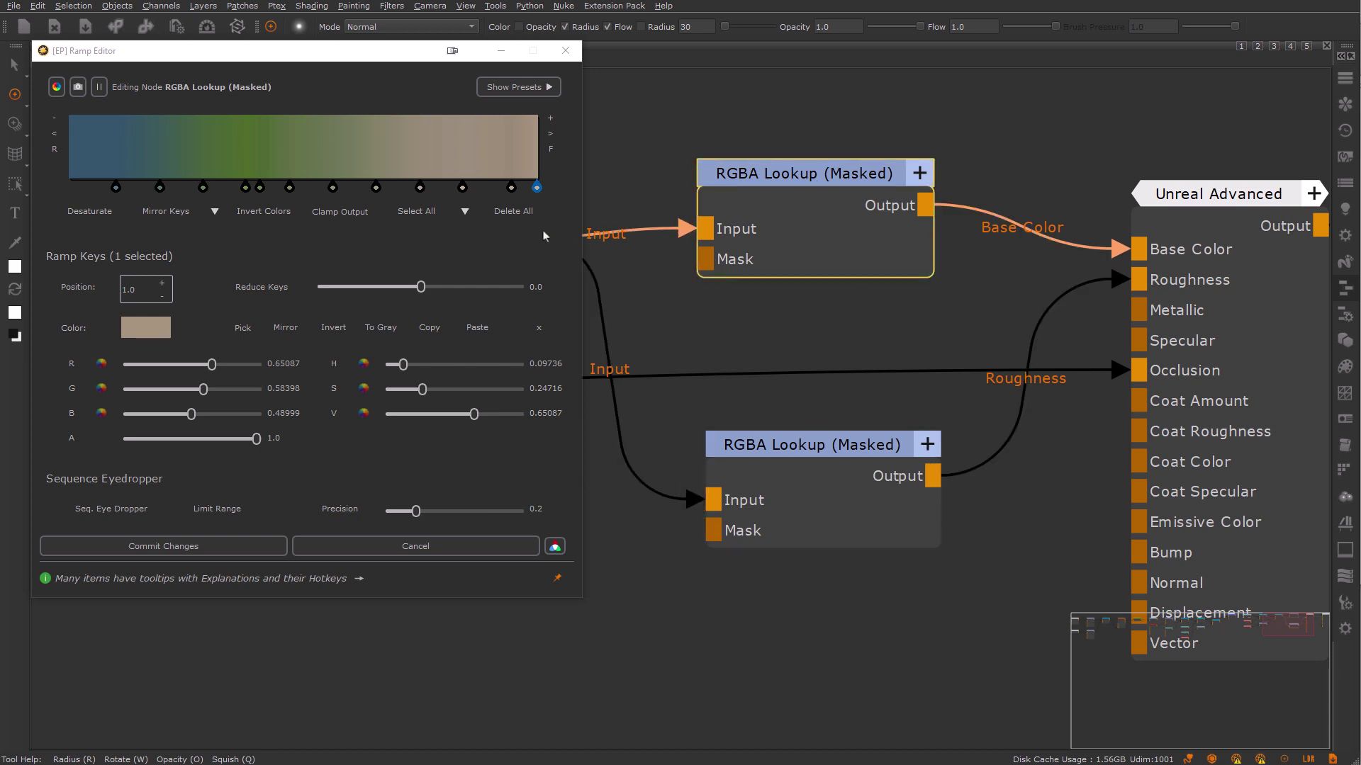
Copy the ramp's key positions and paste them, creating the missing keys
{"action": "left_click", "coordinate": [215, 212]}
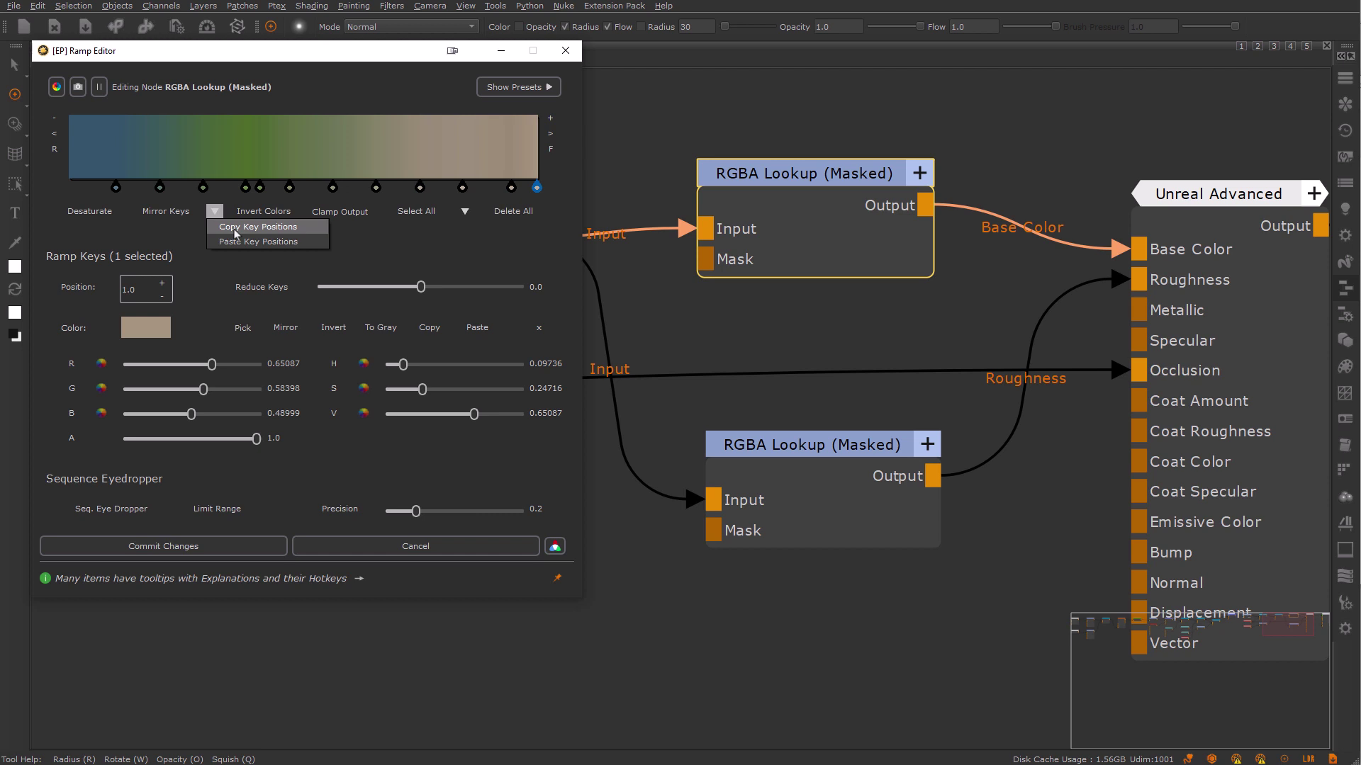
{"action": "left_click", "coordinate": [236, 227]}
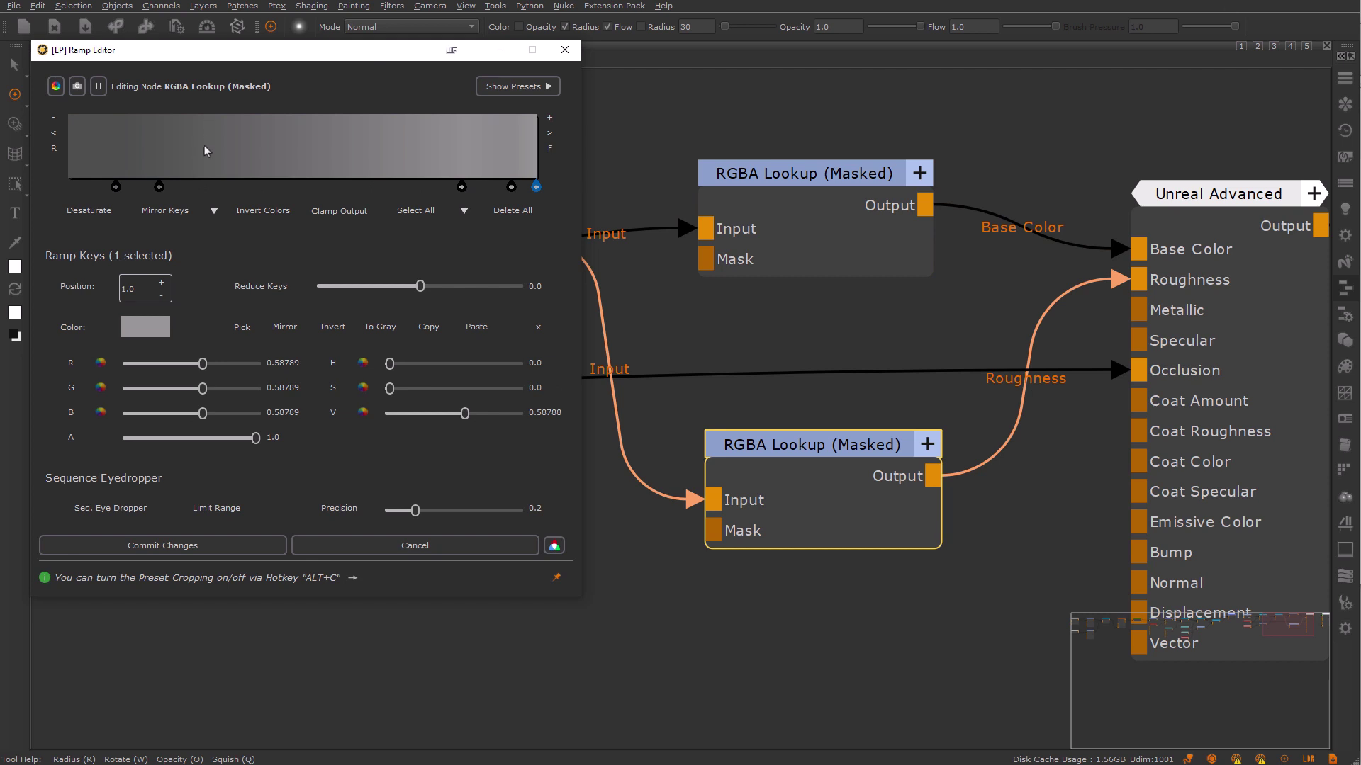
{"action": "left_click", "coordinate": [213, 209]}
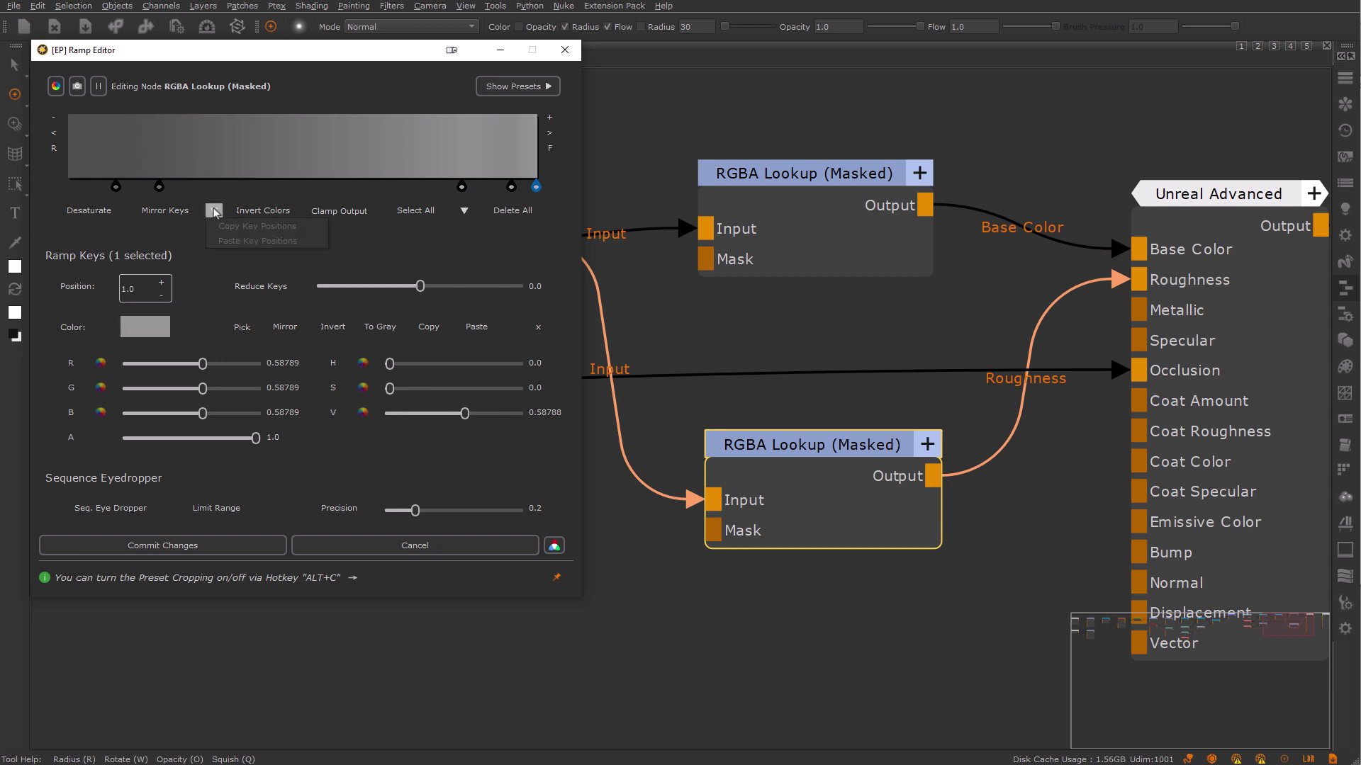
{"action": "left_click", "coordinate": [234, 244]}
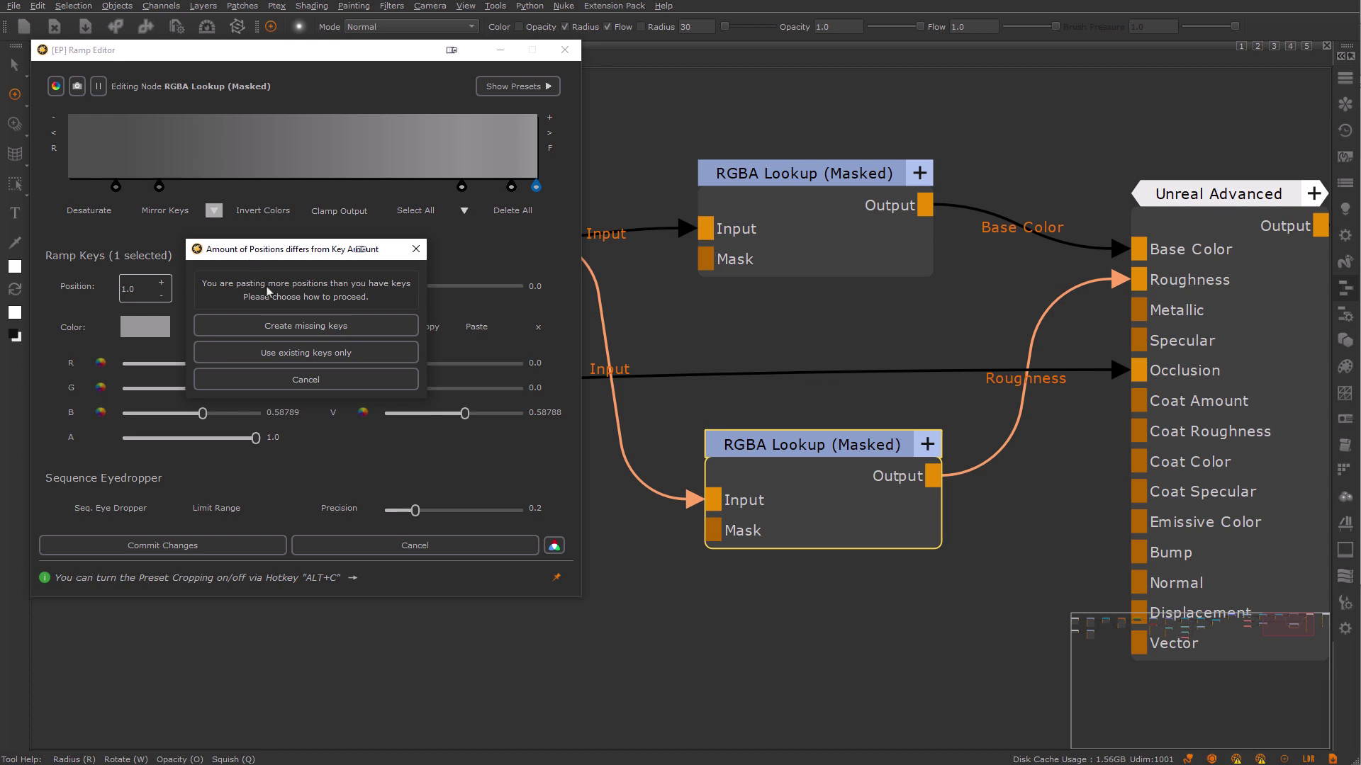
{"action": "left_click", "coordinate": [283, 326]}
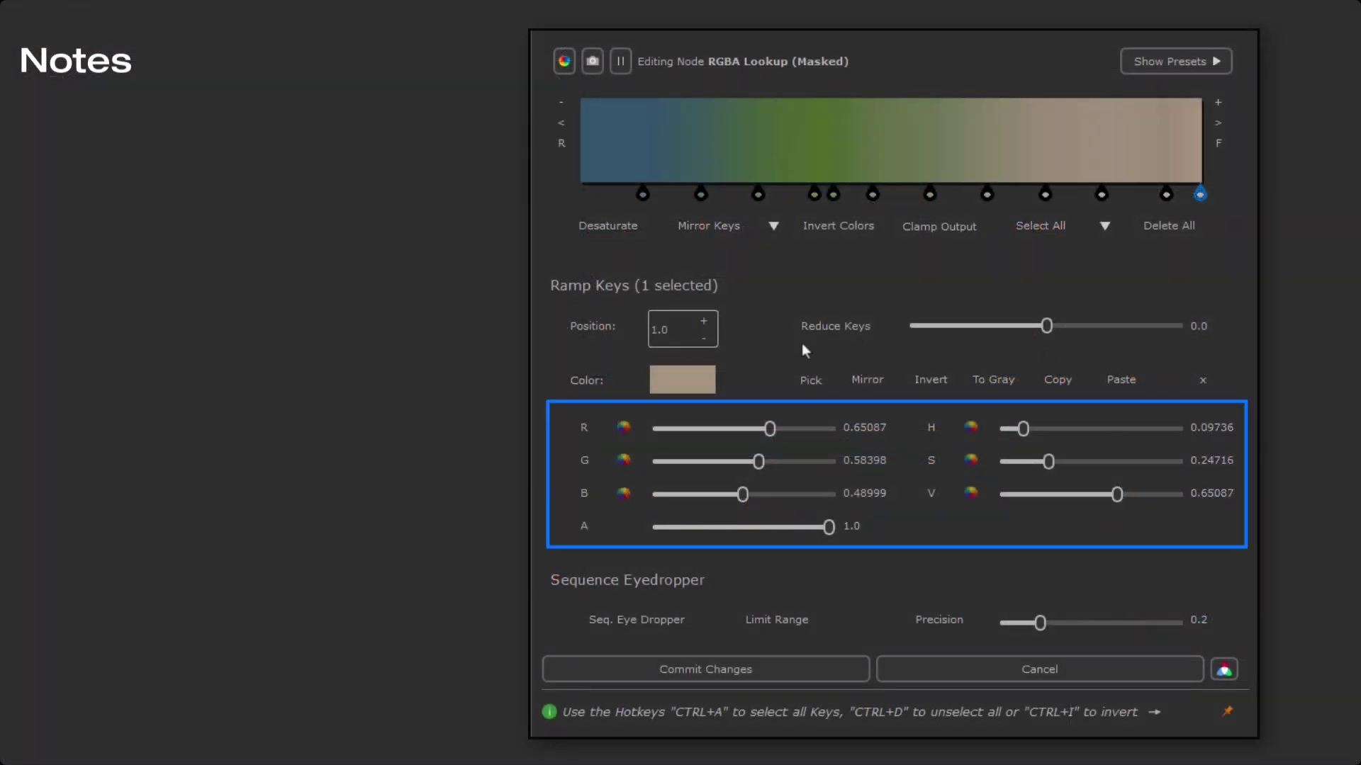
Shift the red and contrast of six selected middle keys using ΔR and ΔC
{"action": "left_click", "coordinate": [769, 214]}
{"action": "left_click_drag", "start_coordinate": [769, 214], "coordinate": [999, 198]}
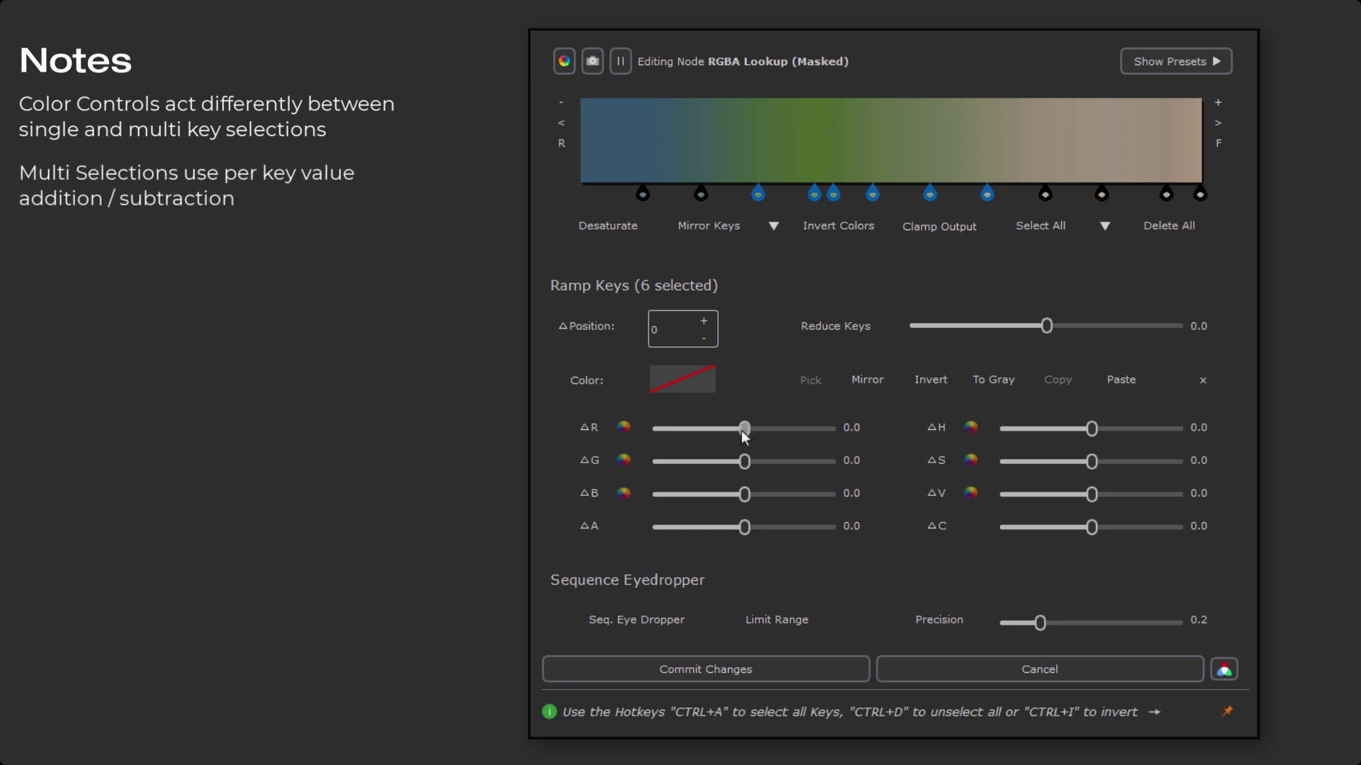
{"action": "left_click_drag", "start_coordinate": [740, 431], "coordinate": [755, 431]}
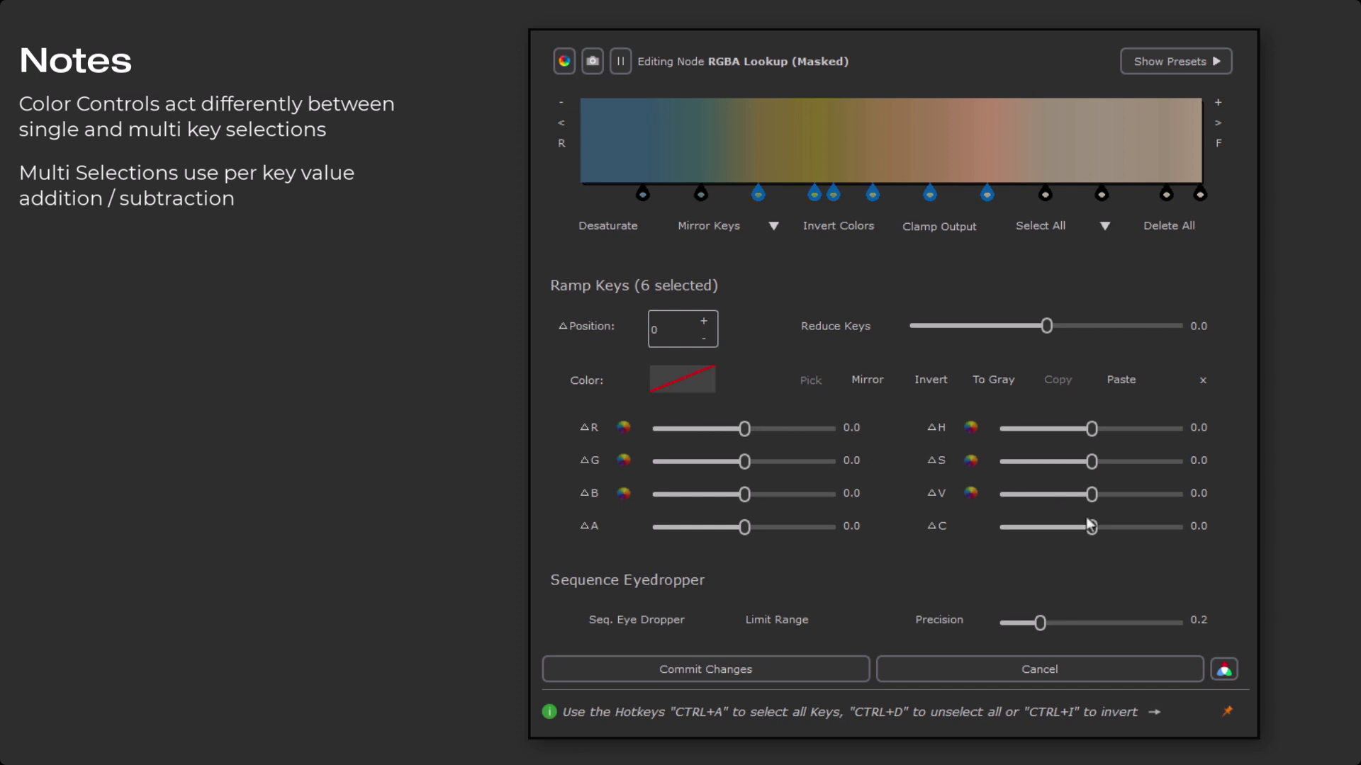
{"action": "mouse_move", "coordinate": [1094, 527]}
{"action": "left_mouse_down"}
{"action": "mouse_move", "coordinate": [1175, 521]}
{"action": "mouse_move", "coordinate": [1026, 526]}
{"action": "mouse_move", "coordinate": [1162, 522]}
{"action": "left_mouse_up"}
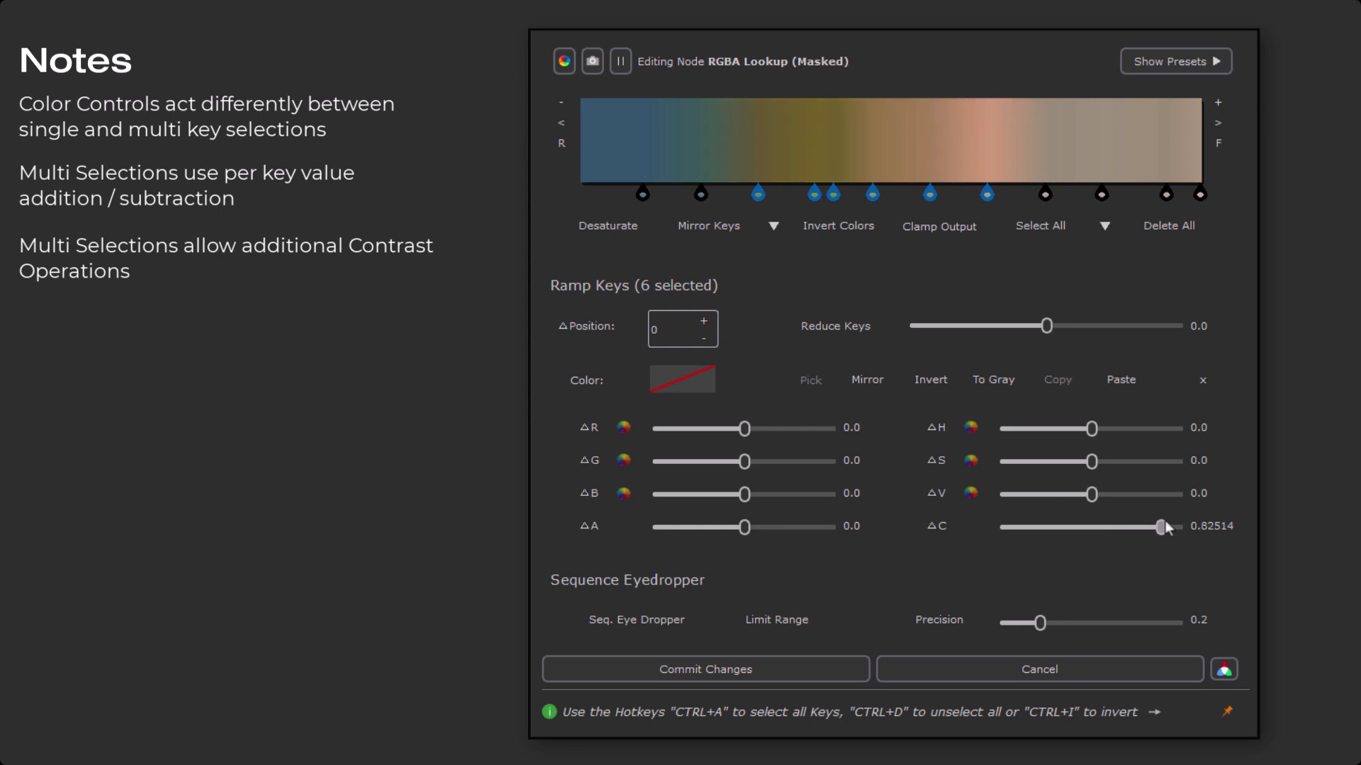
Fine-tune the key at 0.4728 to a red value of about 0.546
{"action": "left_click", "coordinate": [871, 193]}
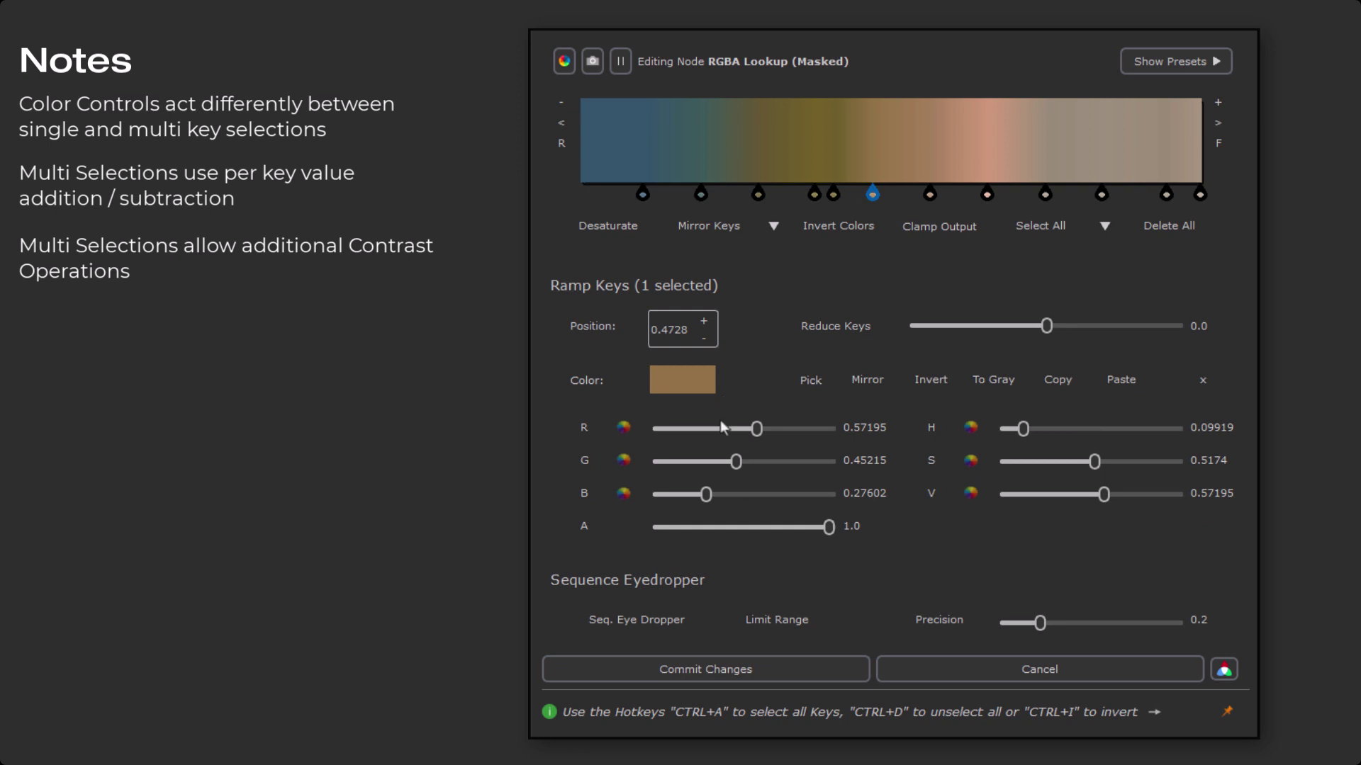
{"action": "right_click_drag", "start_coordinate": [756, 430], "coordinate": [781, 485]}
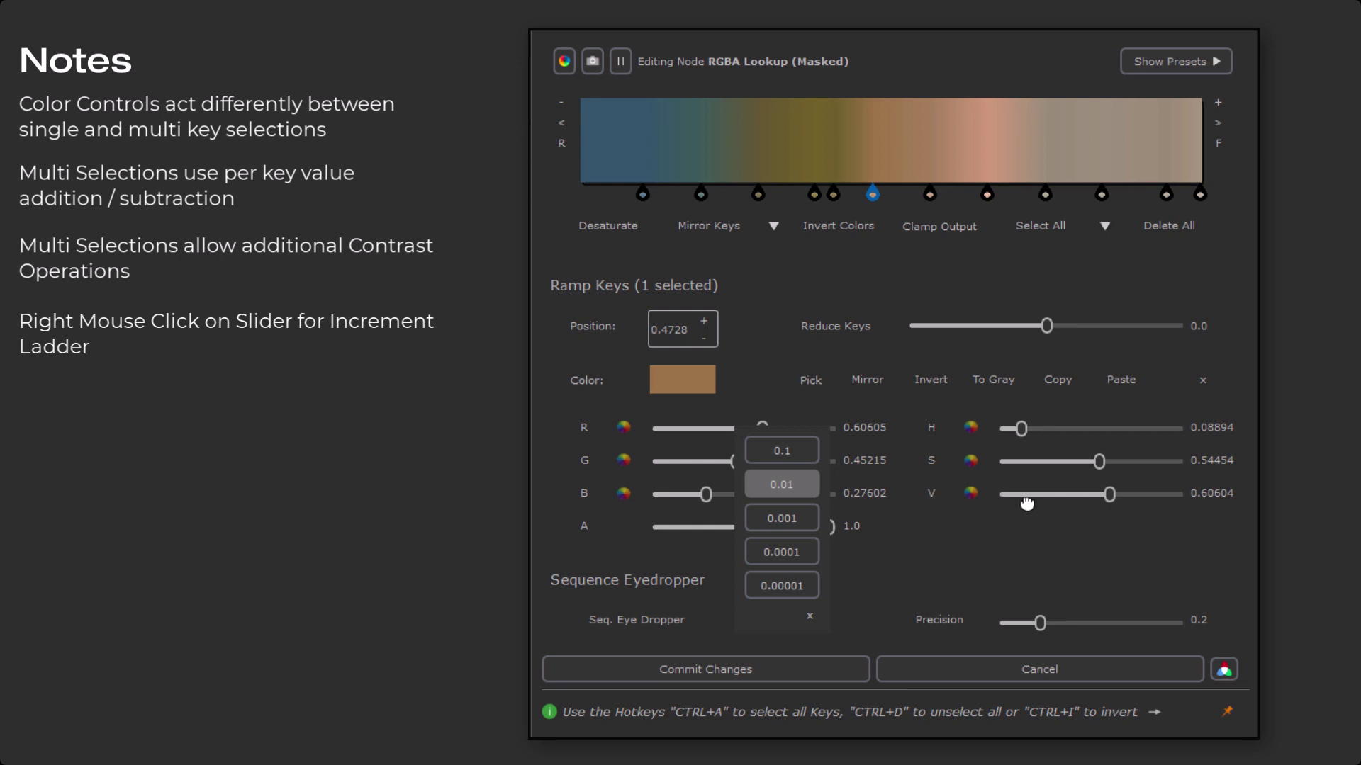
{"action": "right_click_drag", "start_coordinate": [781, 485], "coordinate": [724, 479]}
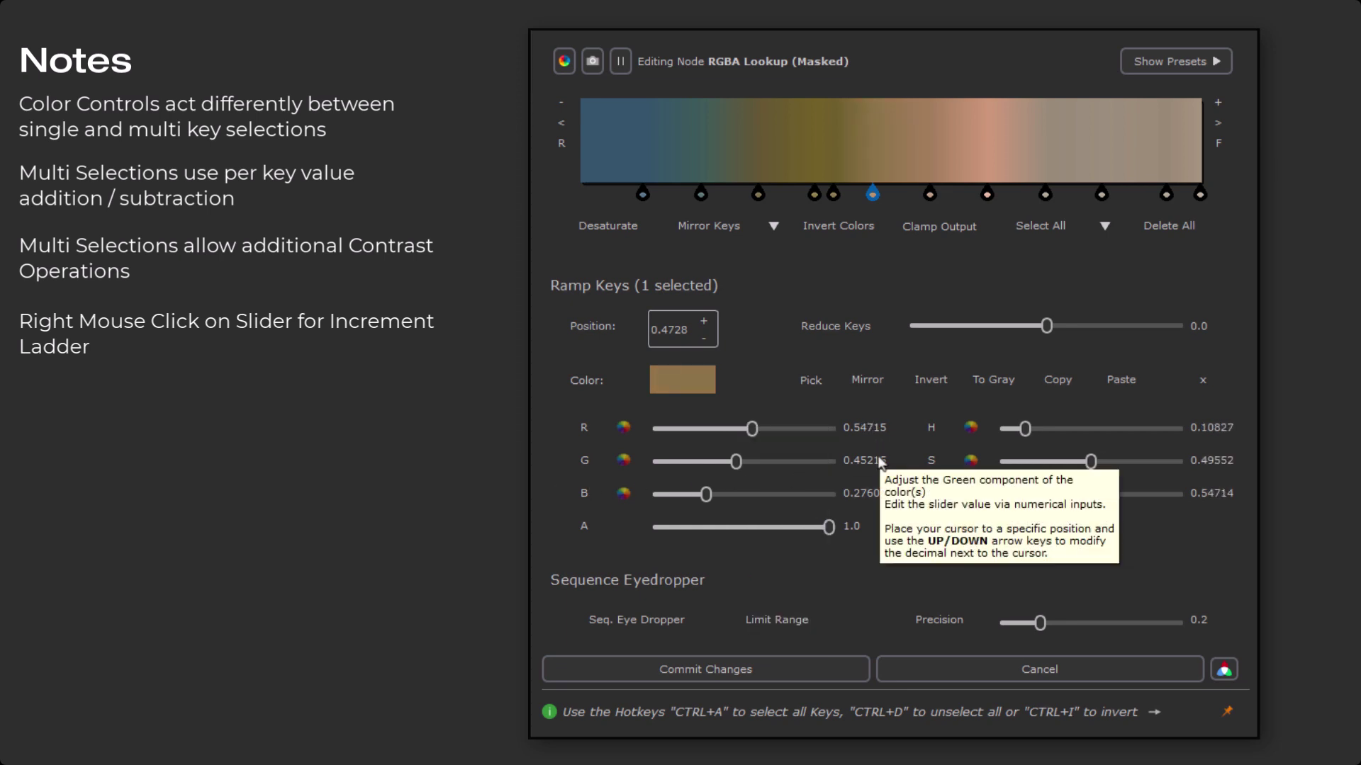
{"action": "key", "text": "Up"}
{"action": "key", "text": "Up"}
{"action": "key", "text": "Down"}
{"action": "key", "text": "Down"}
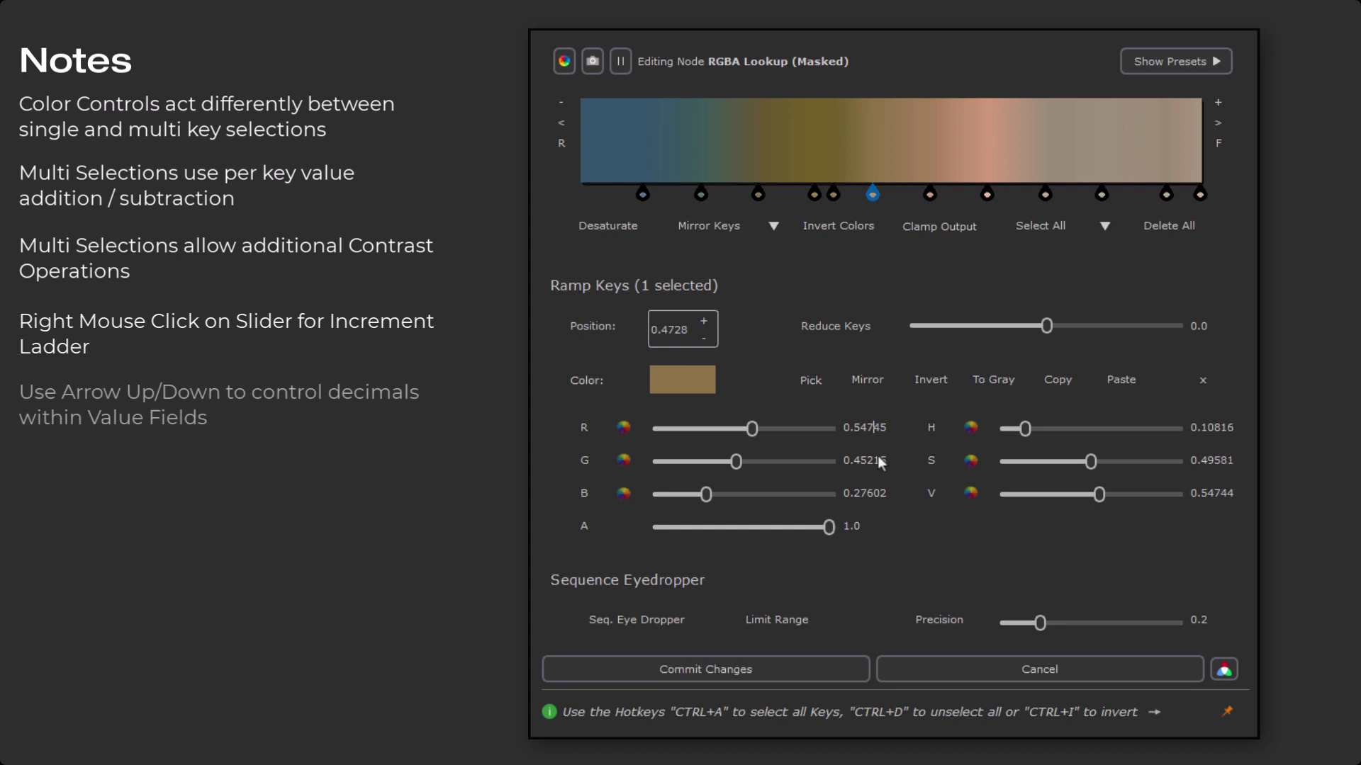
{"action": "key", "text": "Down"}
{"action": "key", "text": "Down"}
{"action": "key", "text": "Down"}
{"action": "key", "text": "Down"}
{"action": "key", "text": "Down"}
{"action": "key", "text": "Down"}
{"action": "key", "text": "Down"}
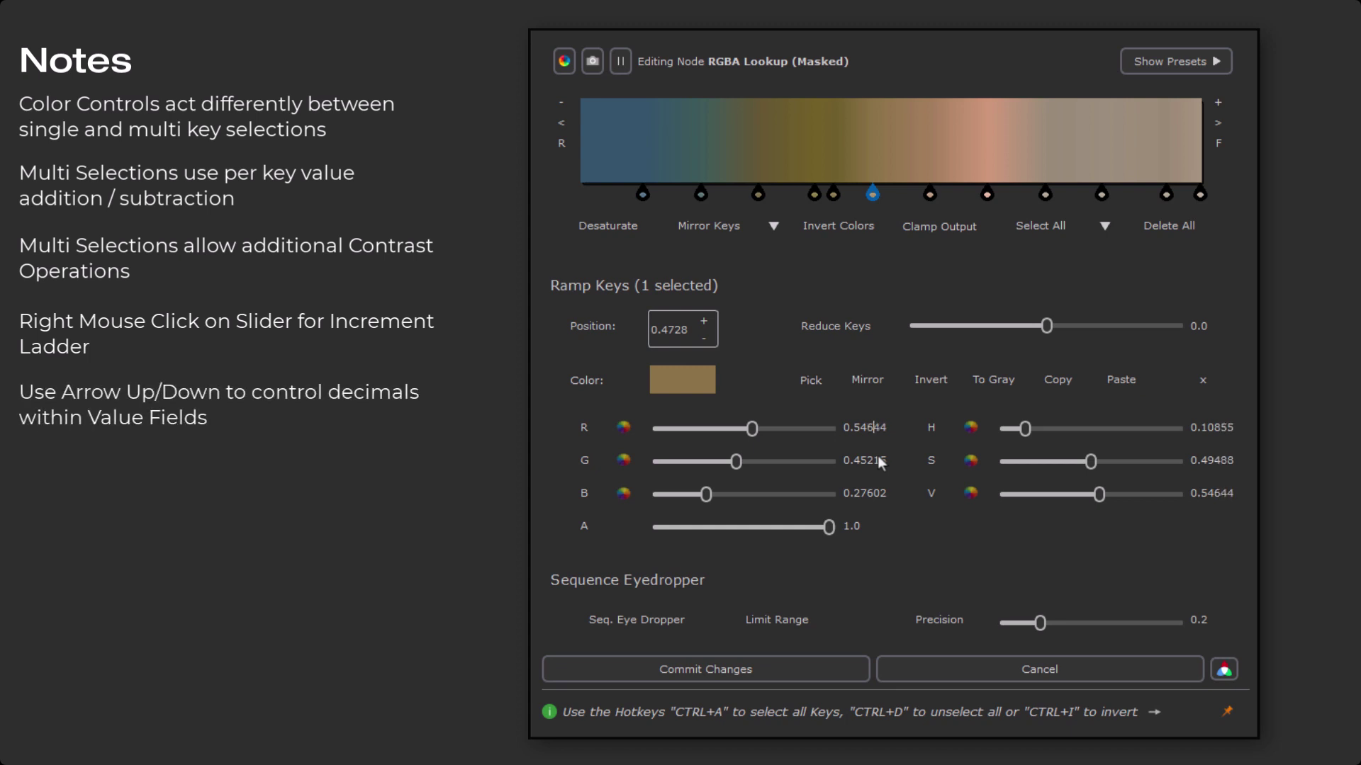
{"action": "key", "text": "Down"}
Turn the selected middle key deep blue and confirm it in the Color dialog
{"action": "left_click", "coordinate": [624, 428]}
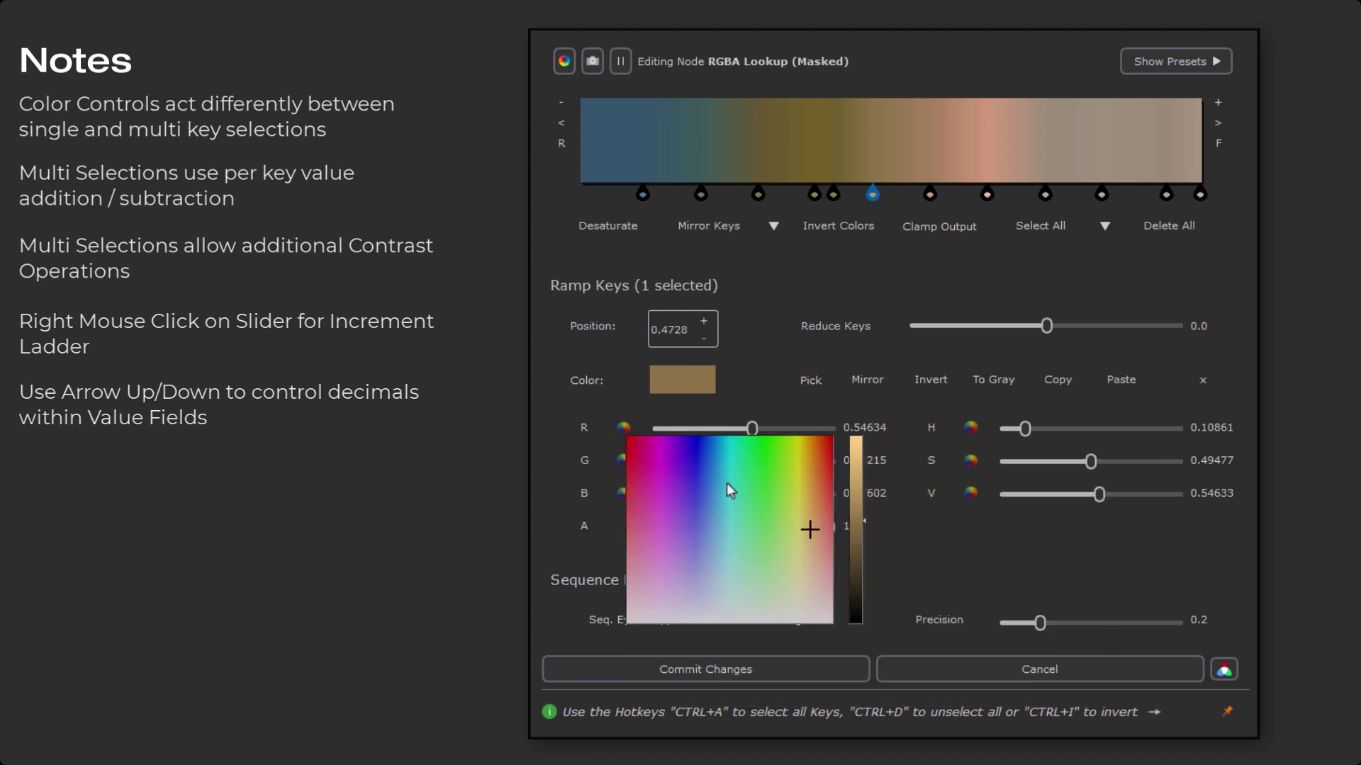
{"action": "mouse_move", "coordinate": [771, 475]}
{"action": "left_mouse_down"}
{"action": "mouse_move", "coordinate": [768, 459]}
{"action": "mouse_move", "coordinate": [687, 482]}
{"action": "mouse_move", "coordinate": [679, 507]}
{"action": "mouse_move", "coordinate": [700, 479]}
{"action": "left_mouse_up"}
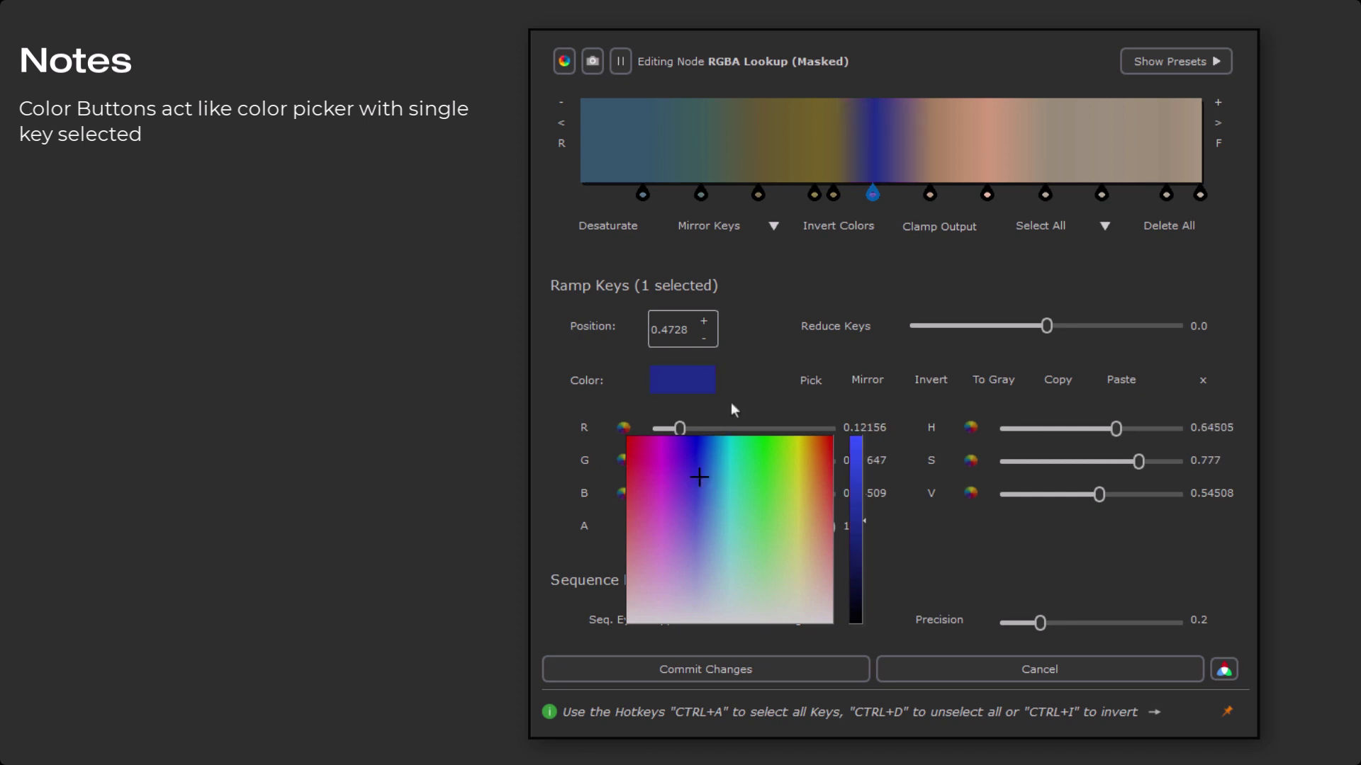
{"action": "left_click", "coordinate": [700, 385]}
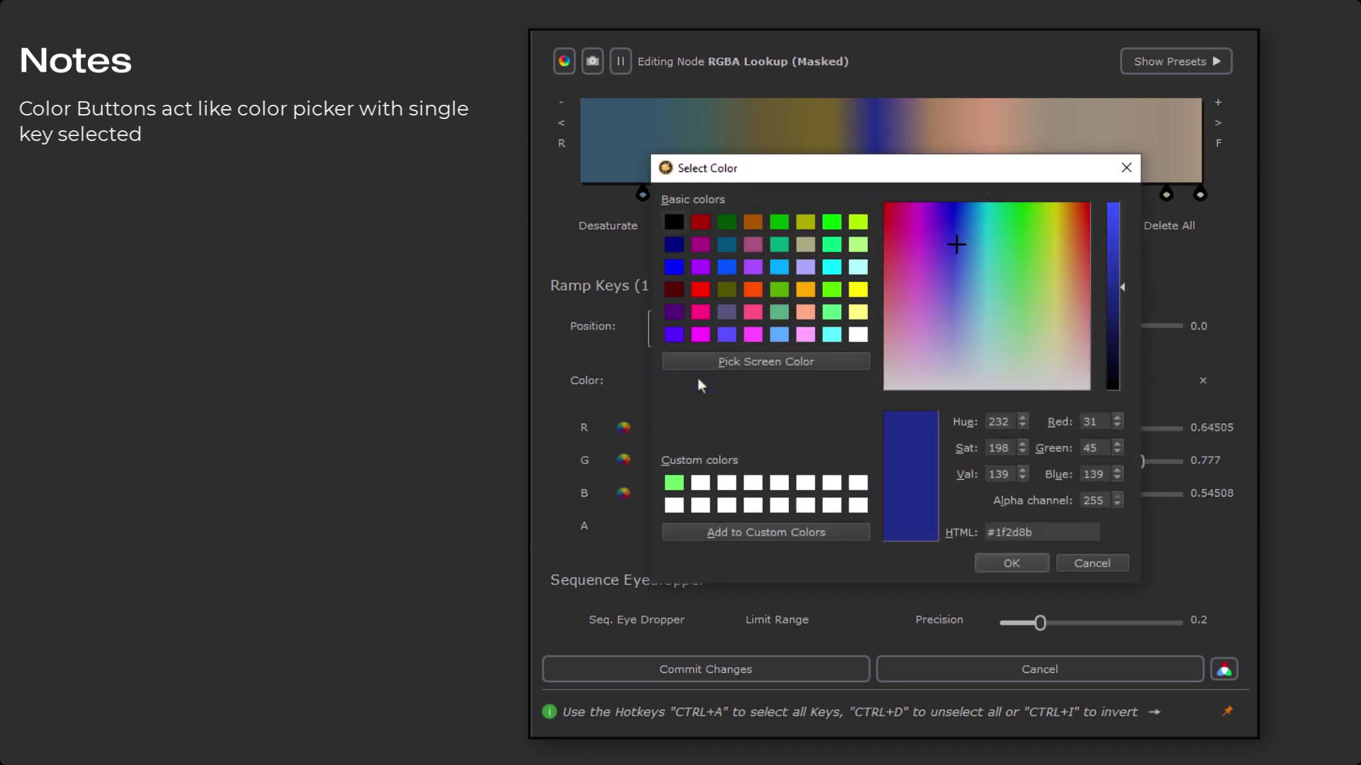
{"action": "left_click", "coordinate": [1006, 563]}
Tint and hue-shift five middle keys toward pale lavender with ΔG and ΔH
{"action": "left_click_drag", "start_coordinate": [790, 222], "coordinate": [995, 202]}
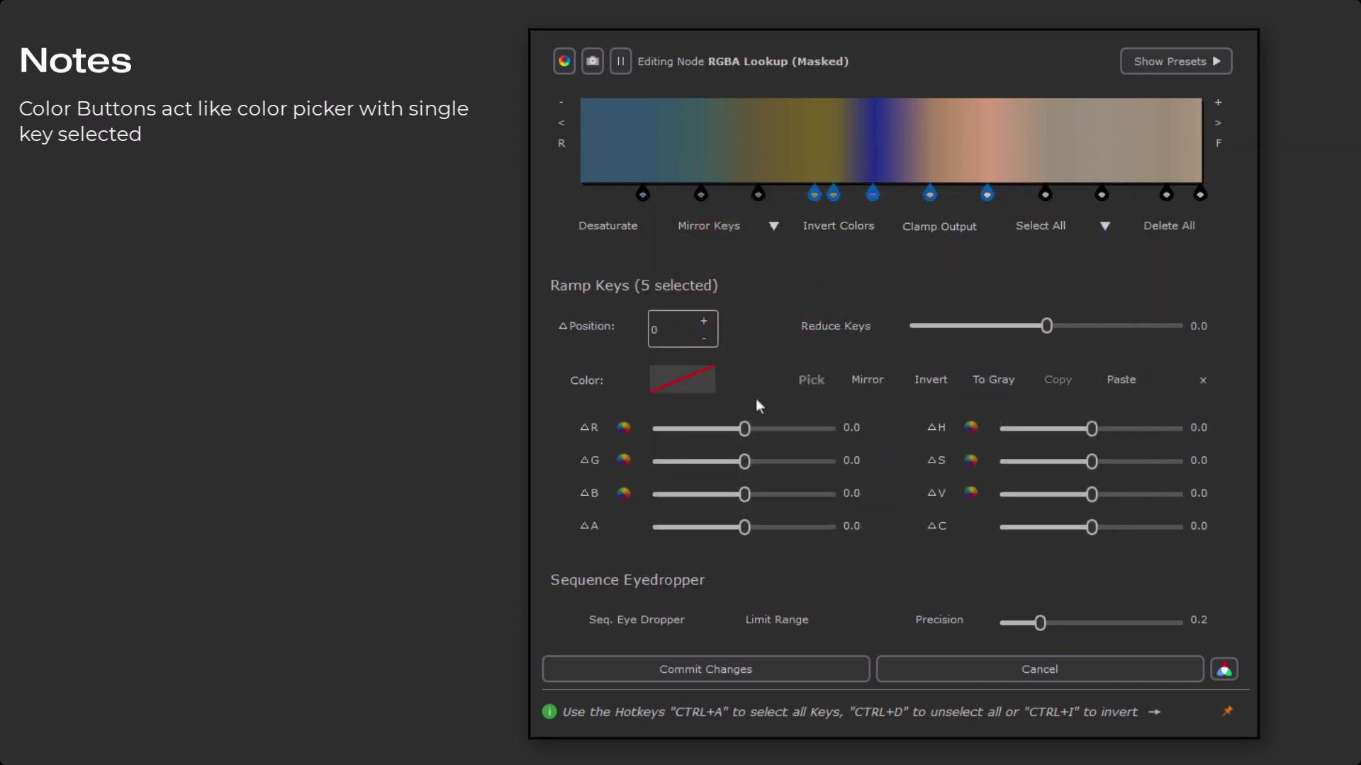
{"action": "mouse_move", "coordinate": [628, 462]}
{"action": "left_mouse_down"}
{"action": "mouse_move", "coordinate": [715, 508]}
{"action": "mouse_move", "coordinate": [697, 580]}
{"action": "mouse_move", "coordinate": [638, 641]}
{"action": "mouse_move", "coordinate": [686, 624]}
{"action": "left_mouse_up"}
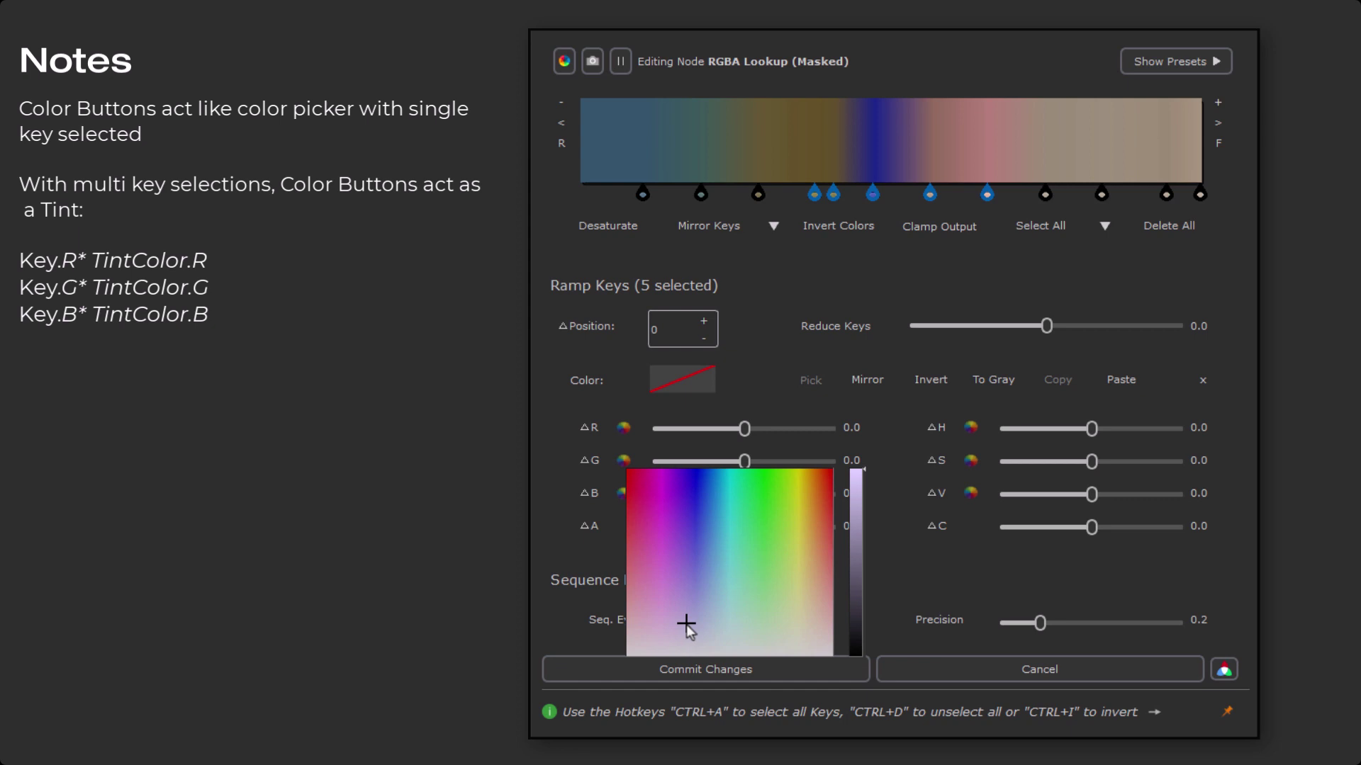
{"action": "left_click", "coordinate": [971, 428]}
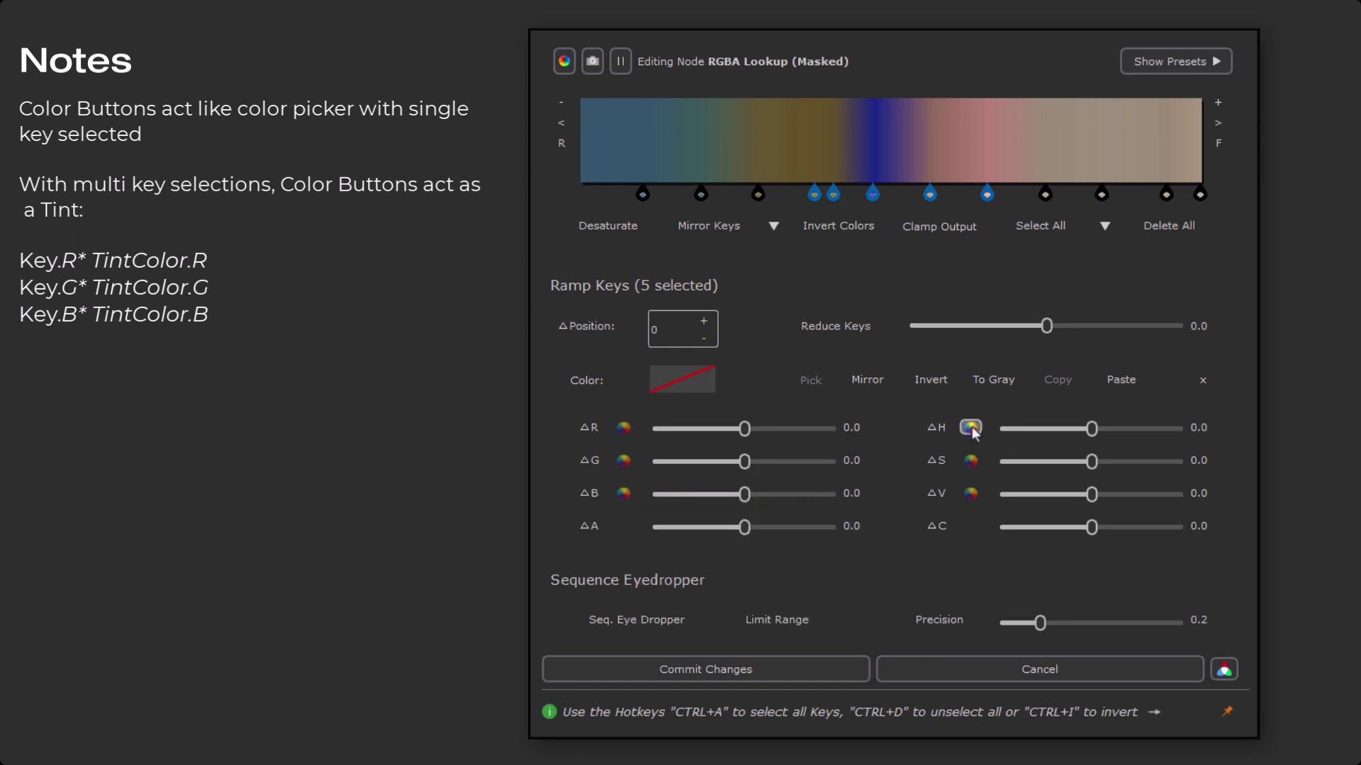
{"action": "left_click", "coordinate": [970, 429]}
{"action": "mouse_move", "coordinate": [1001, 523]}
{"action": "left_mouse_down"}
{"action": "mouse_move", "coordinate": [1080, 560]}
{"action": "mouse_move", "coordinate": [1133, 559]}
{"action": "mouse_move", "coordinate": [1159, 482]}
{"action": "mouse_move", "coordinate": [1043, 466]}
{"action": "mouse_move", "coordinate": [1034, 549]}
{"action": "mouse_move", "coordinate": [1043, 584]}
{"action": "mouse_move", "coordinate": [1071, 589]}
{"action": "left_mouse_up"}
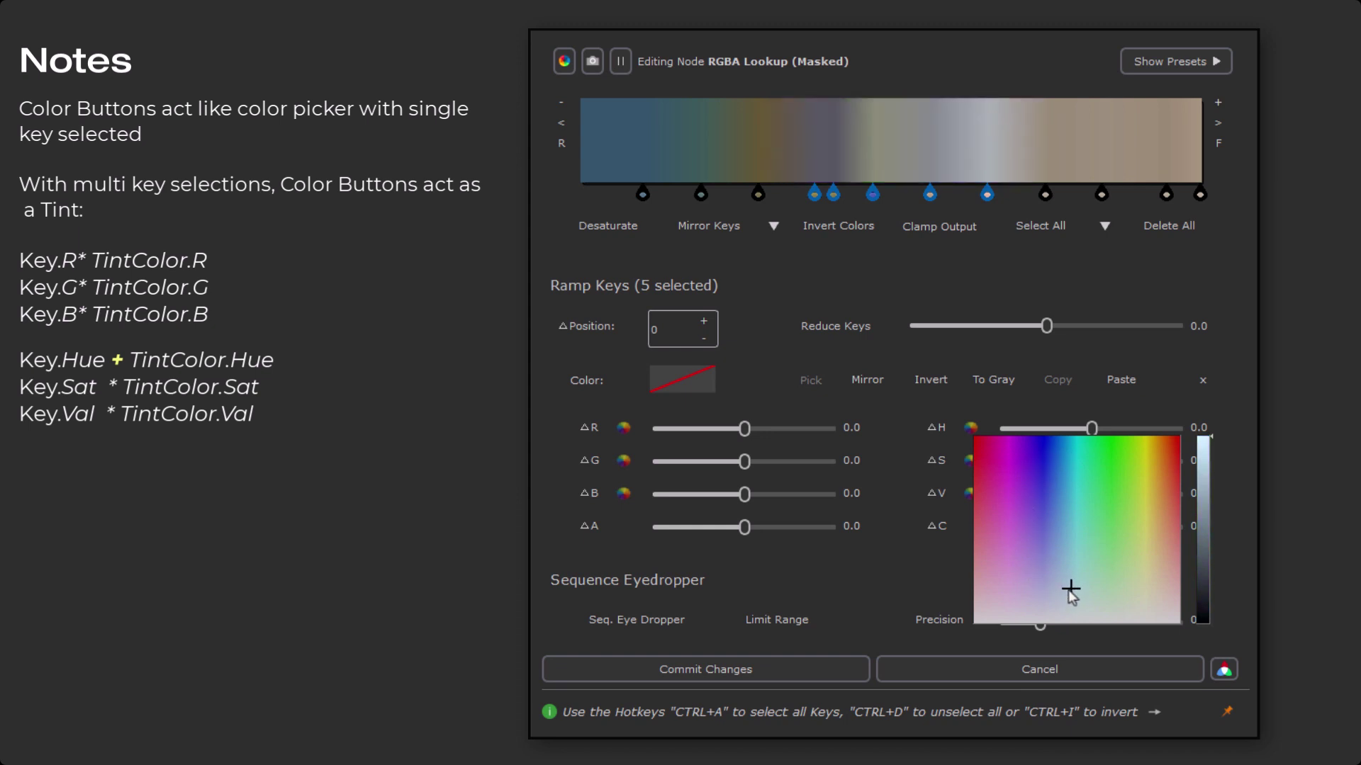
{"action": "left_click", "coordinate": [879, 569]}
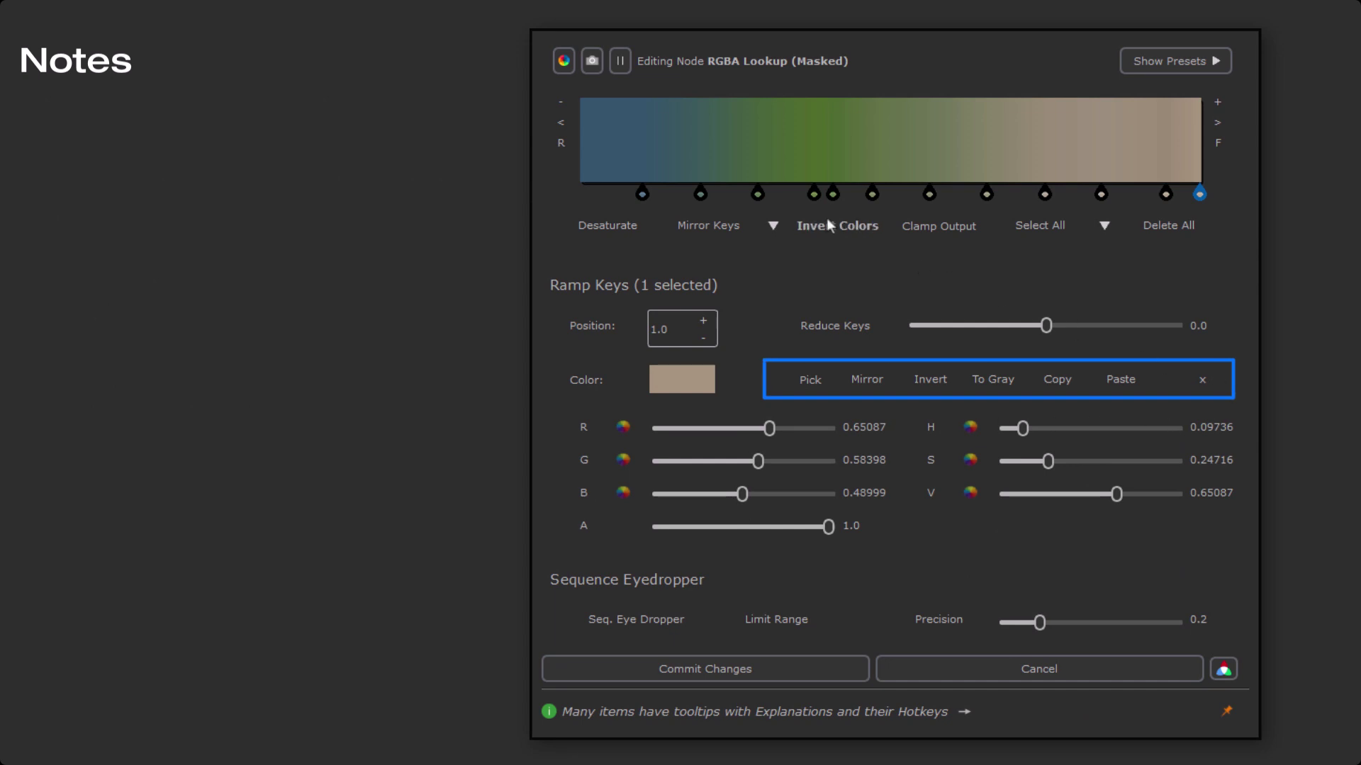
Invert the colours of the five middle keys, mirror them, then delete them
{"action": "left_click_drag", "start_coordinate": [796, 213], "coordinate": [1009, 192]}
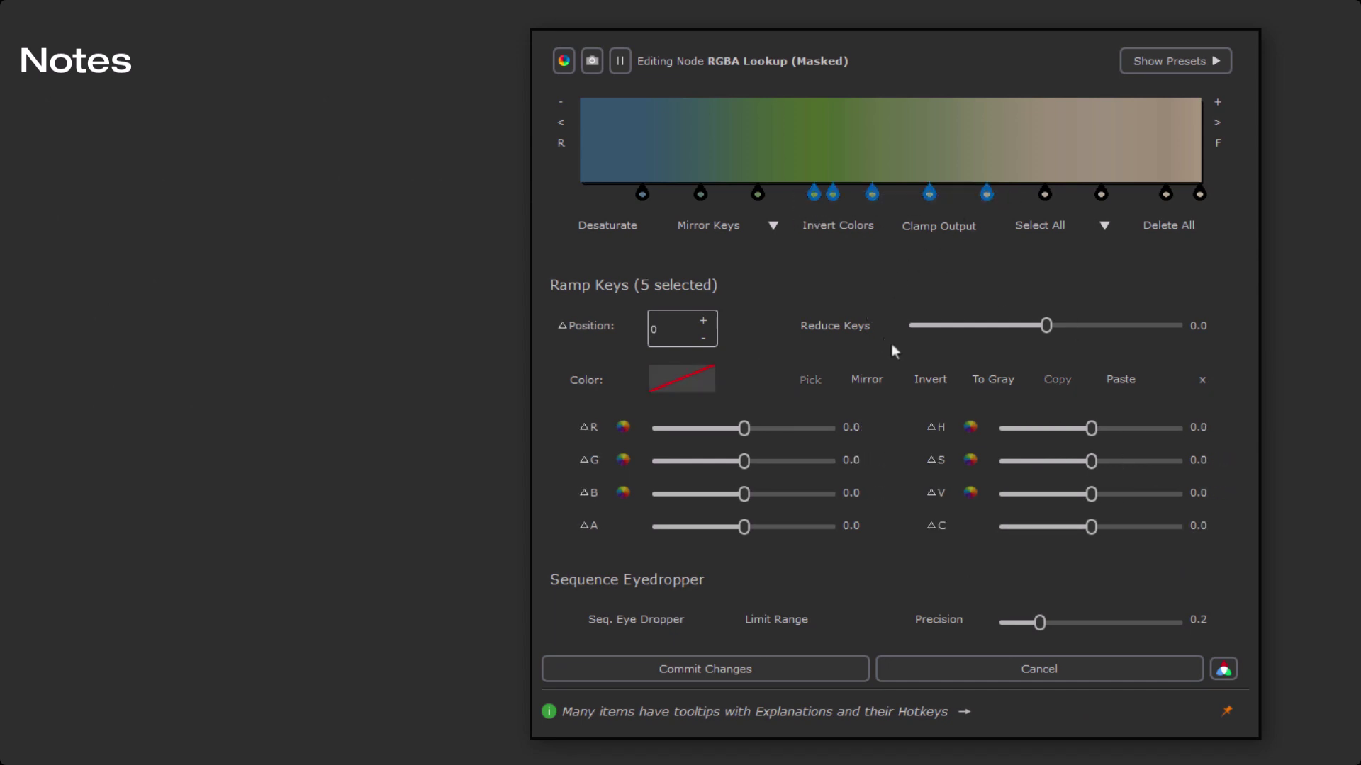
{"action": "left_click", "coordinate": [927, 380]}
{"action": "key", "text": "m"}
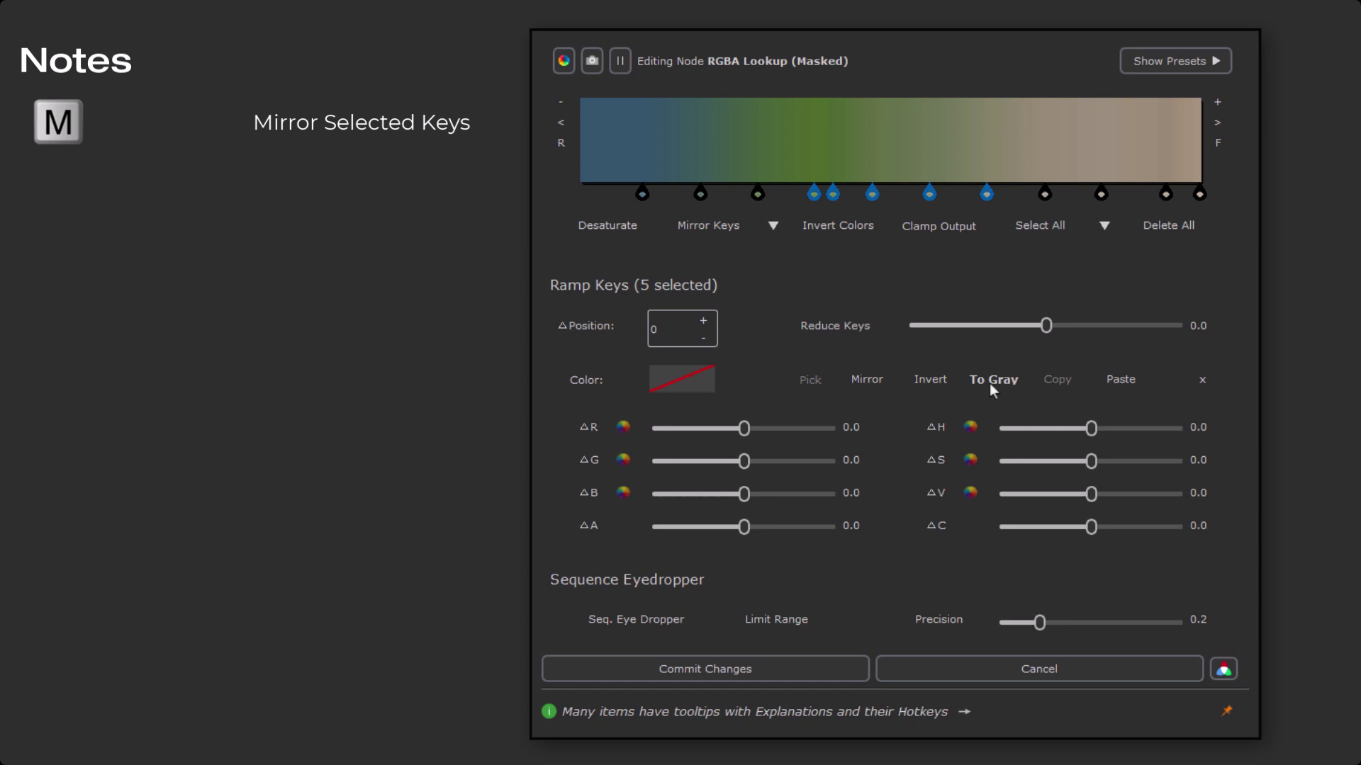
{"action": "key", "text": "Delete"}
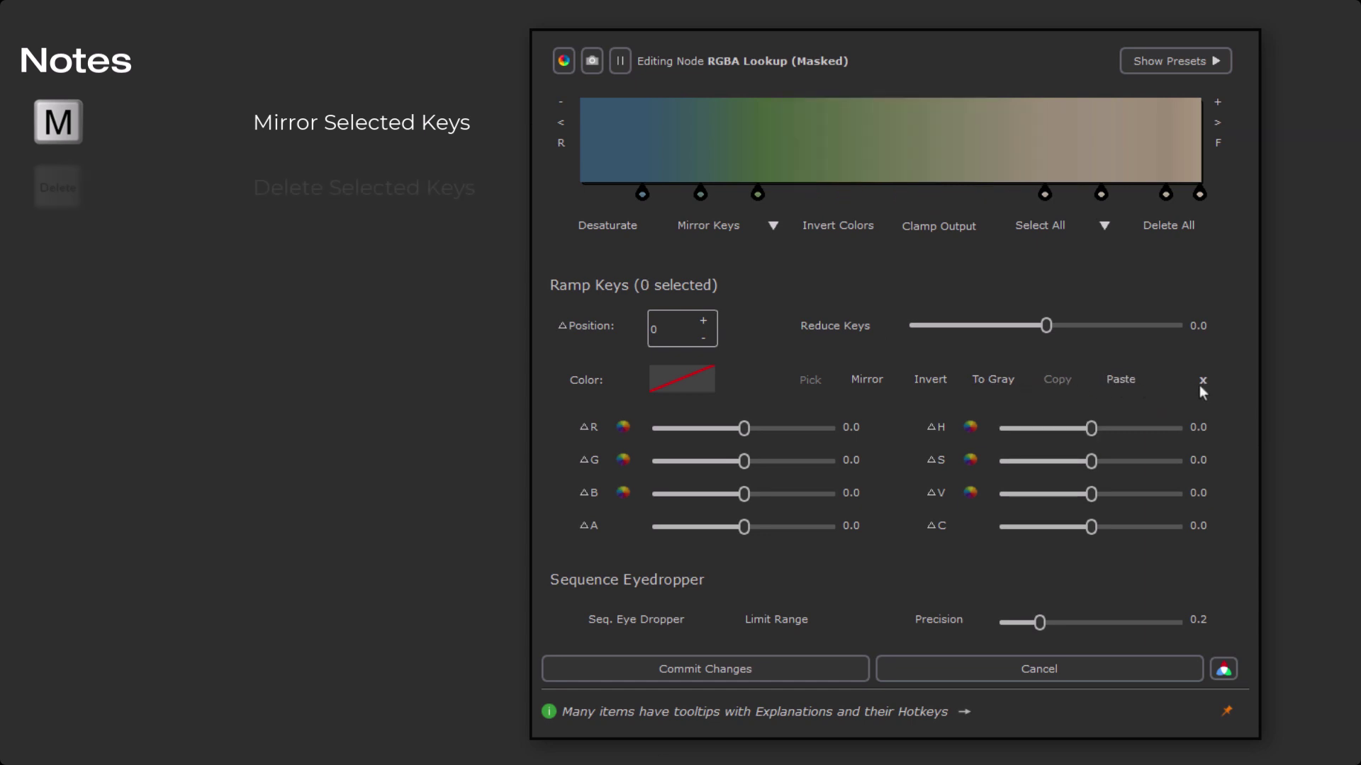
Copy the first key's blue colour onto the four rightmost keys
{"action": "left_click", "coordinate": [643, 197]}
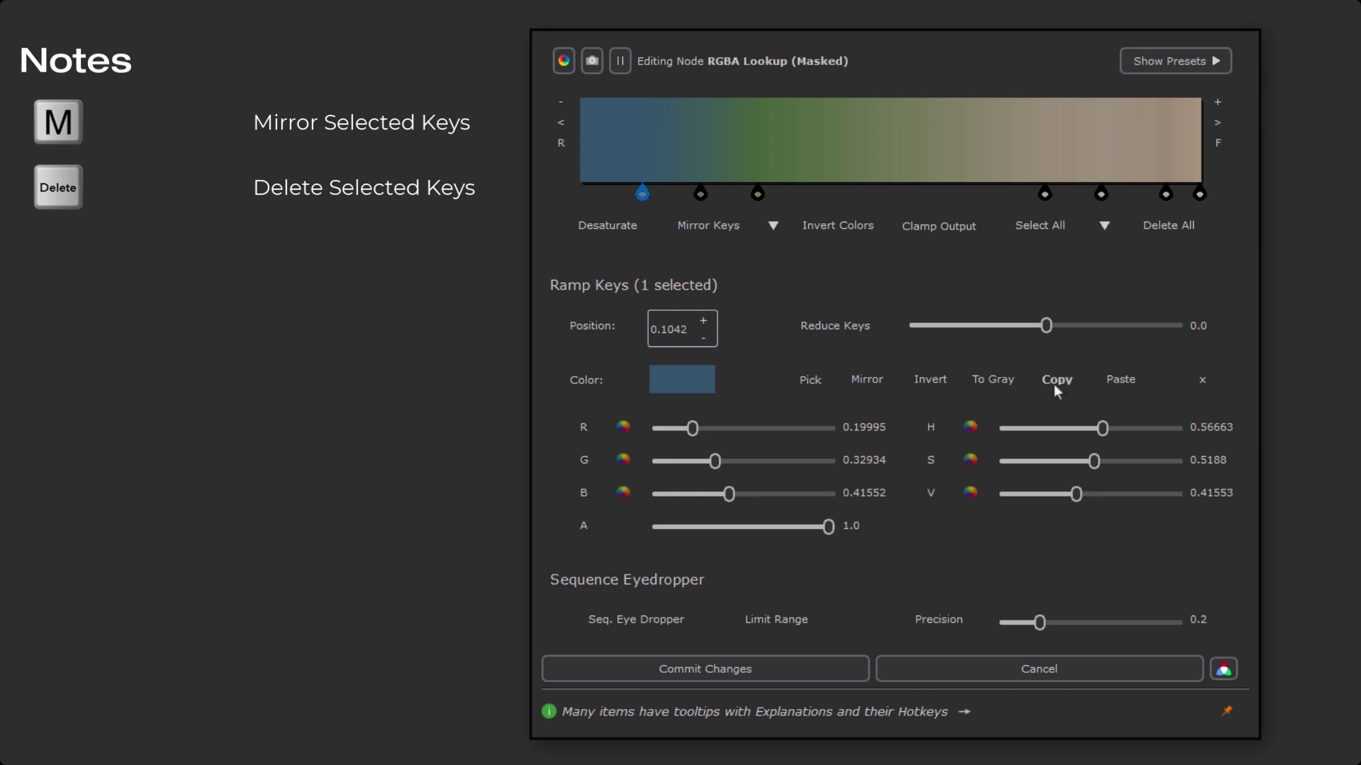
{"action": "key", "text": "ctrl+c"}
{"action": "key", "text": "ctrl+v"}
{"action": "mouse_move", "coordinate": [1013, 206]}
{"action": "left_mouse_down"}
{"action": "mouse_move", "coordinate": [1175, 206]}
{"action": "mouse_move", "coordinate": [1197, 188]}
{"action": "left_mouse_up"}
{"action": "left_click", "coordinate": [1128, 379]}
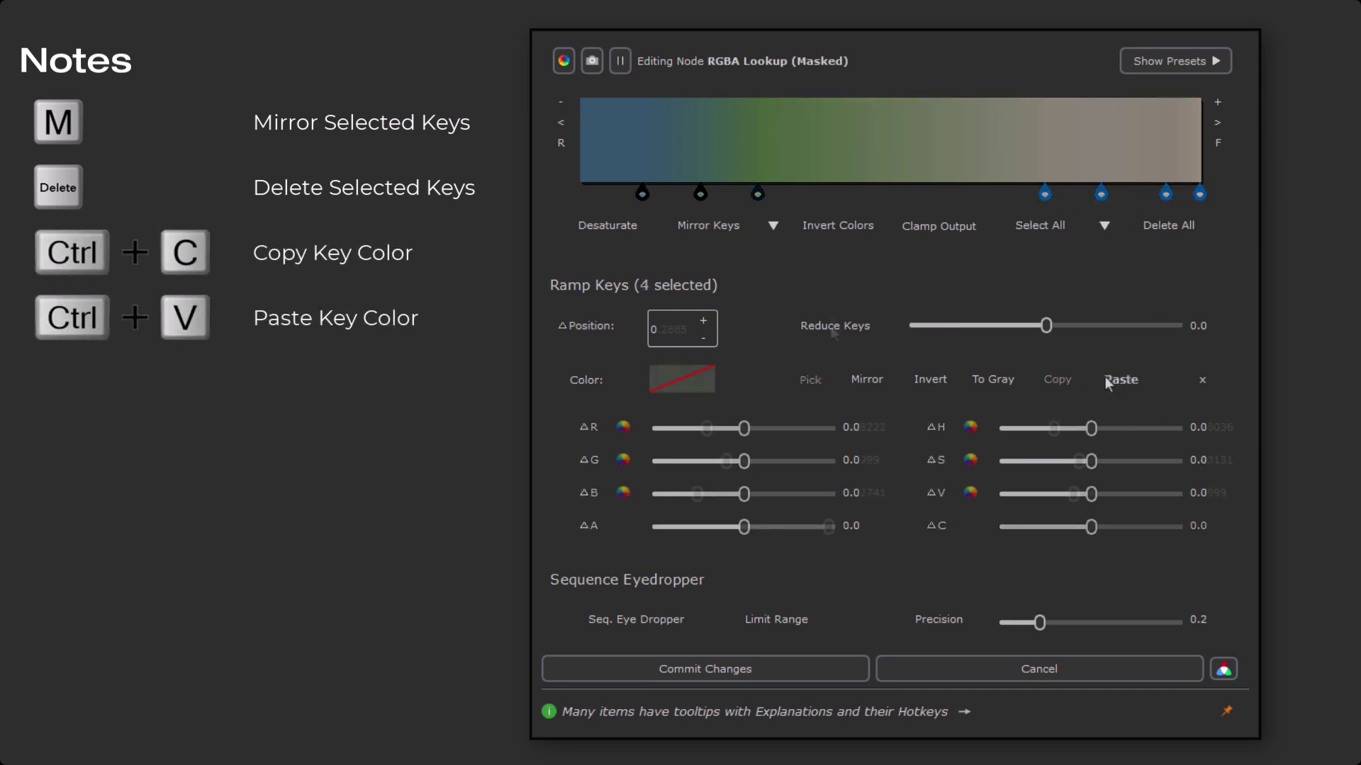
{"action": "left_click", "coordinate": [758, 193]}
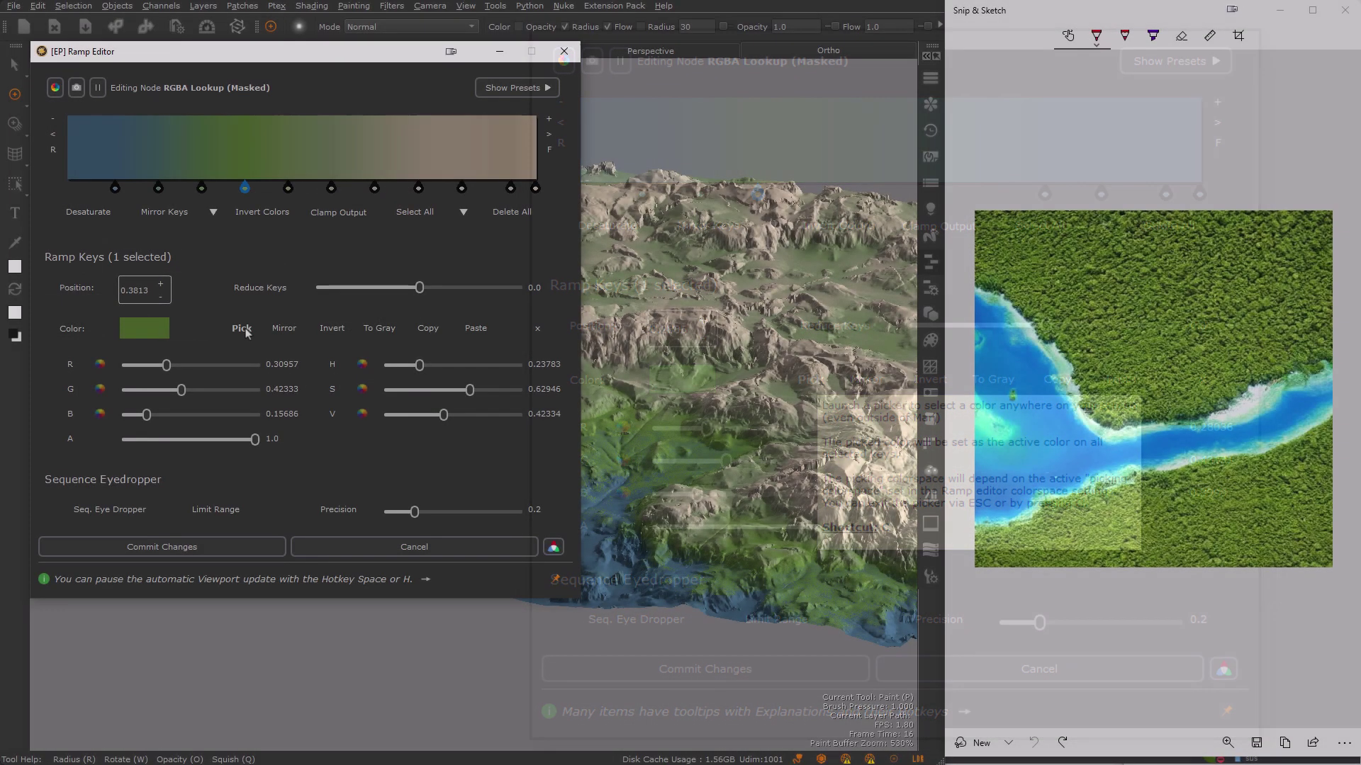
Sample forest green and river cyan from the screen, then open the Picking Colorspace choices
{"action": "key", "text": "c"}
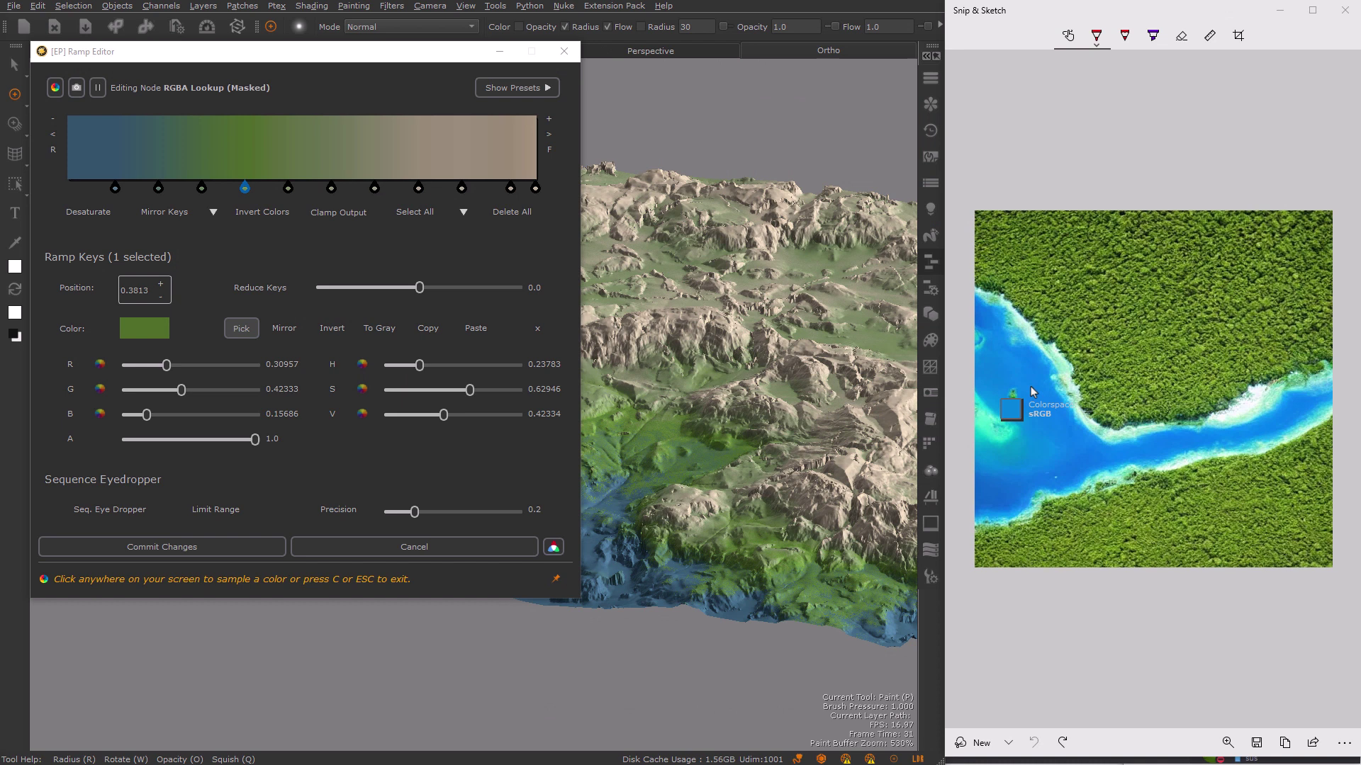
{"action": "left_click", "coordinate": [1133, 330]}
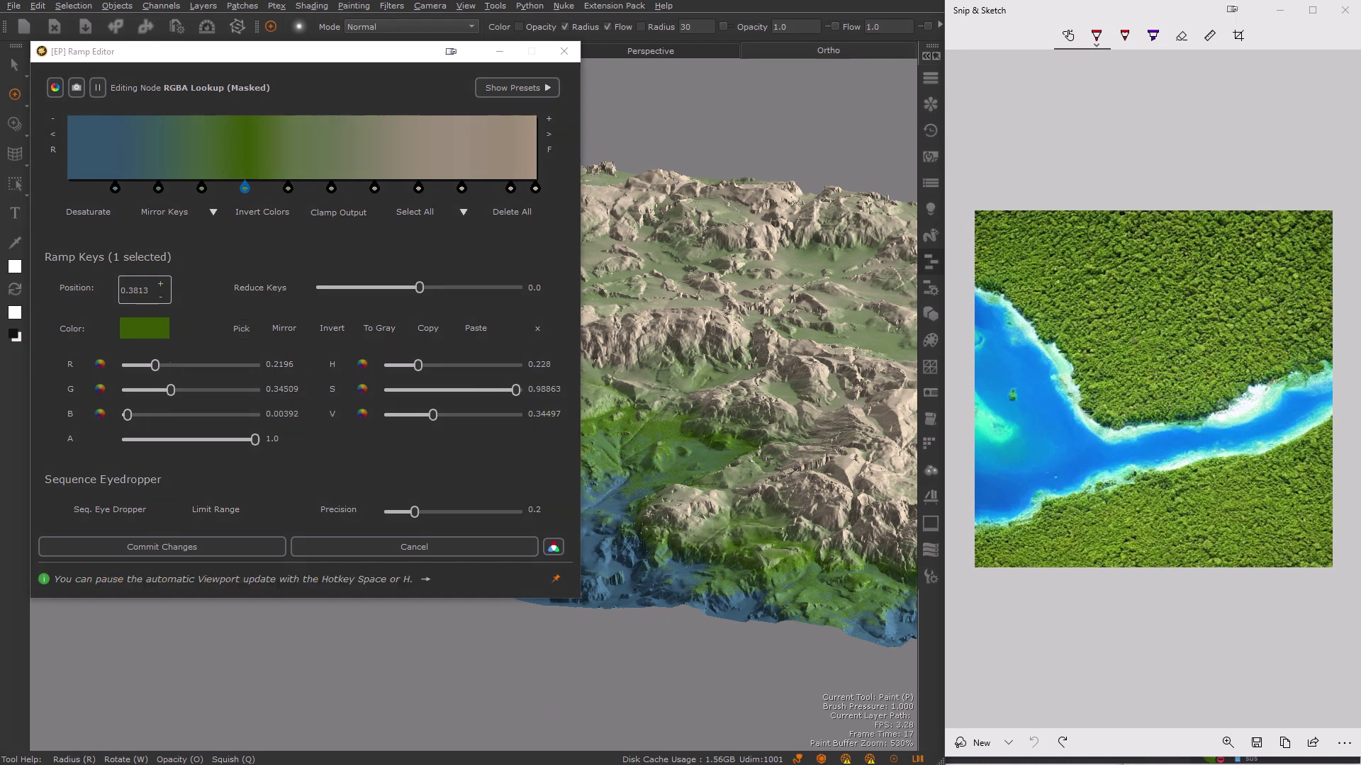
{"action": "left_click", "coordinate": [243, 327]}
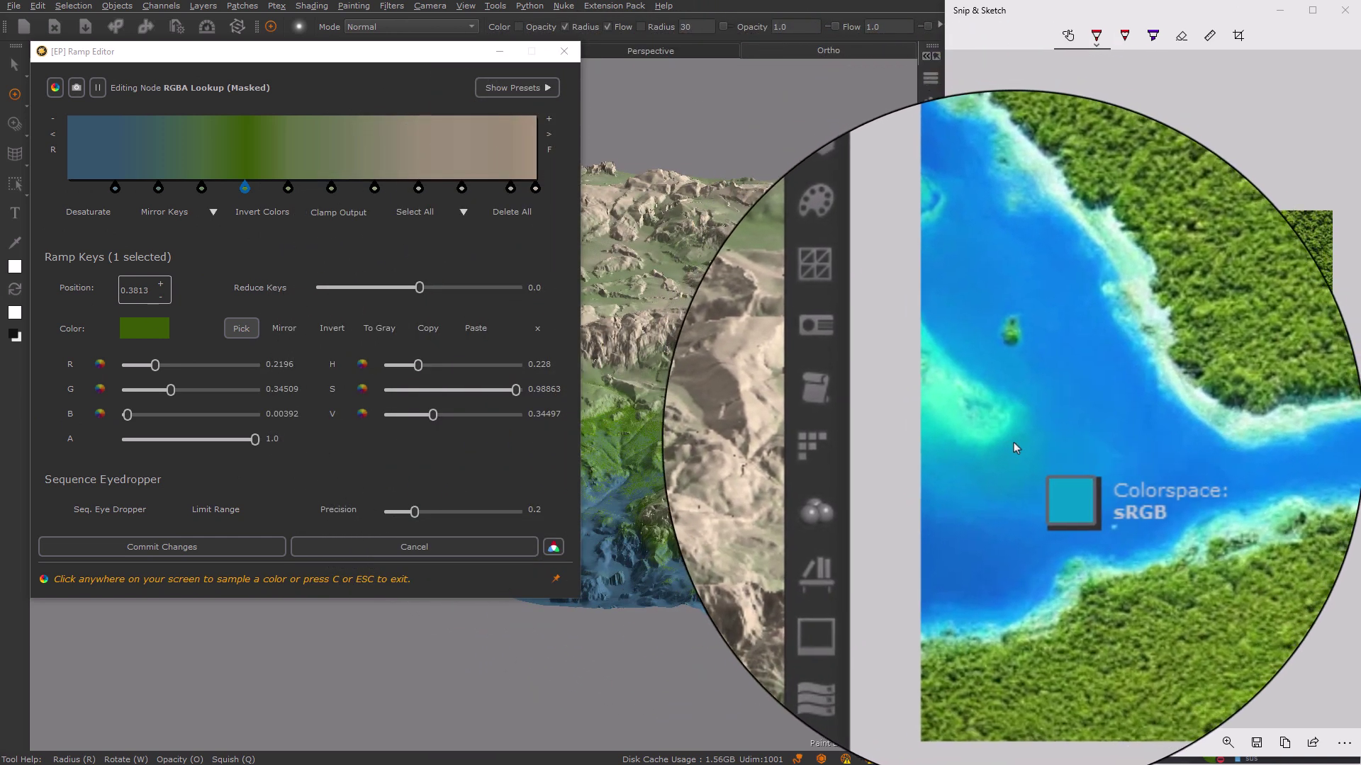
{"action": "left_click", "coordinate": [1015, 442]}
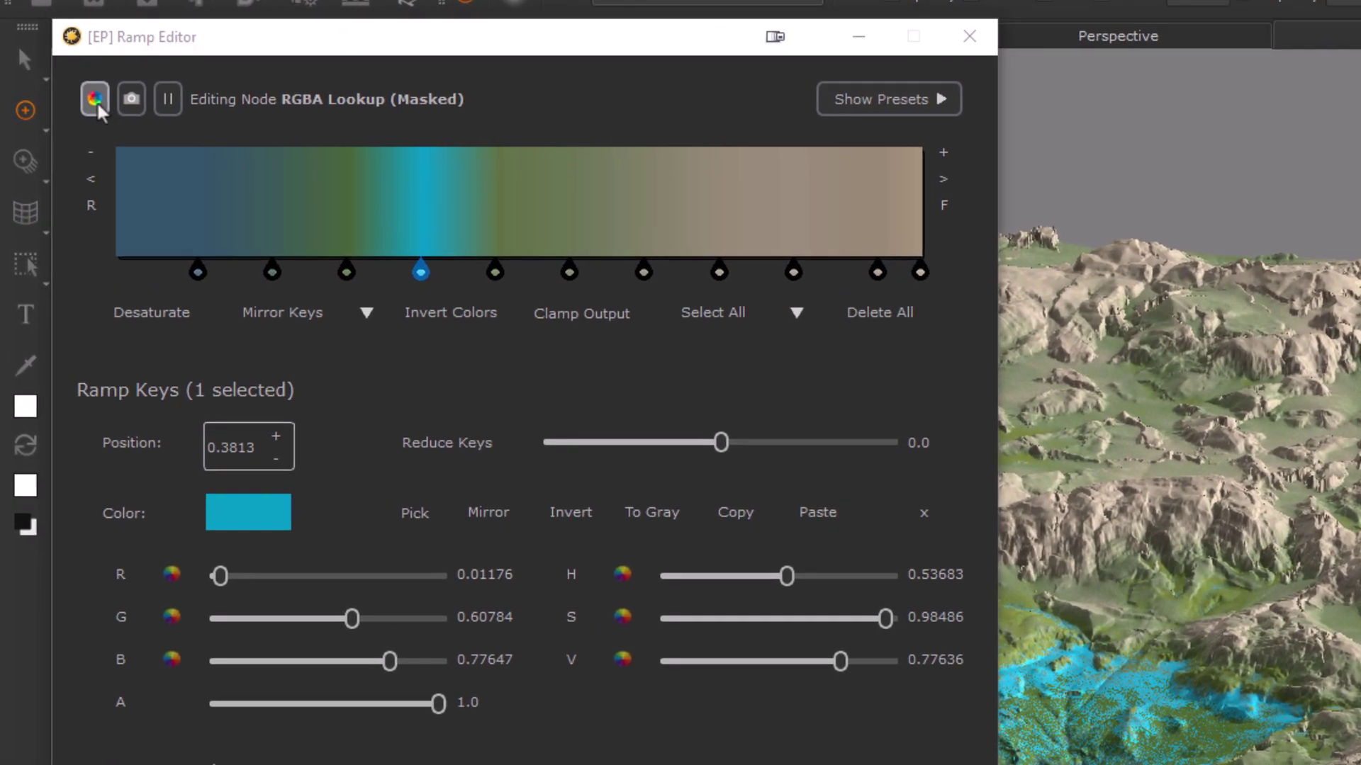
{"action": "left_click", "coordinate": [56, 89]}
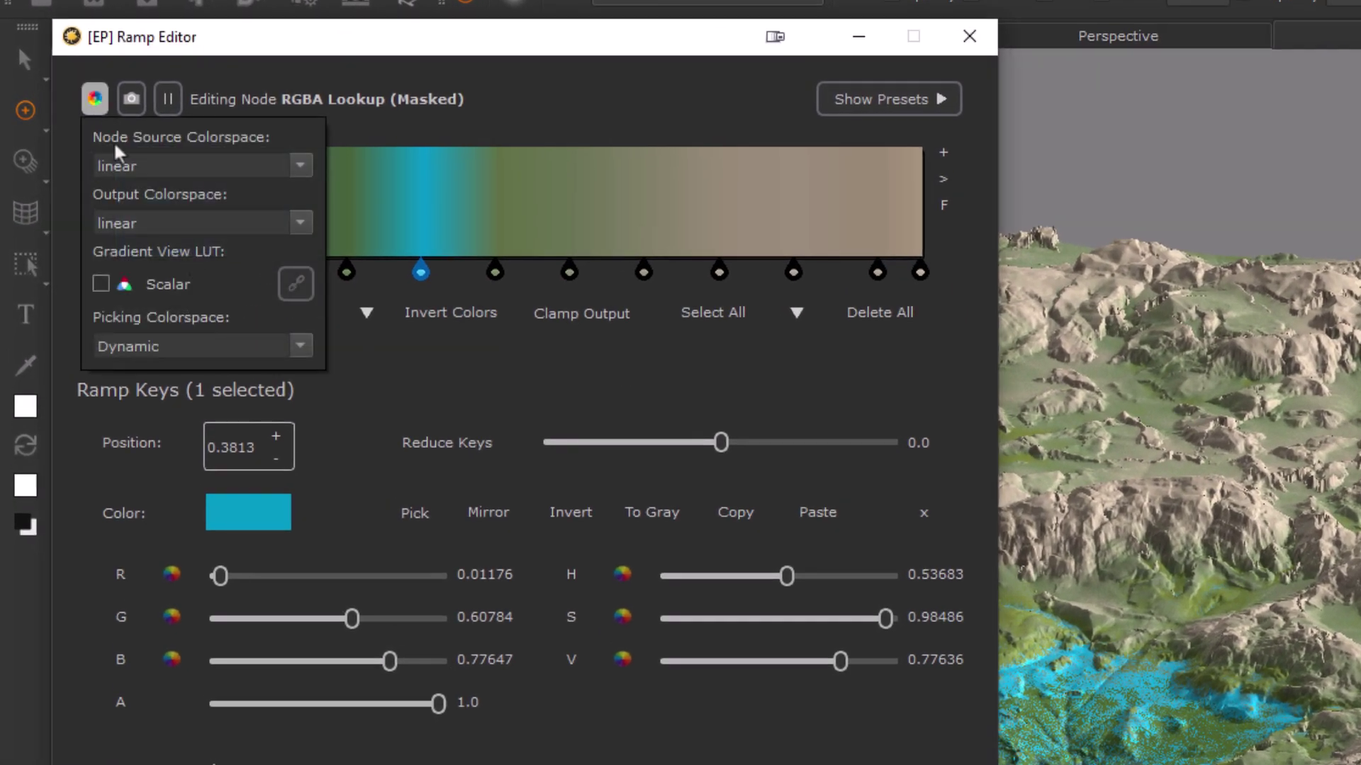
{"action": "left_click", "coordinate": [299, 348]}
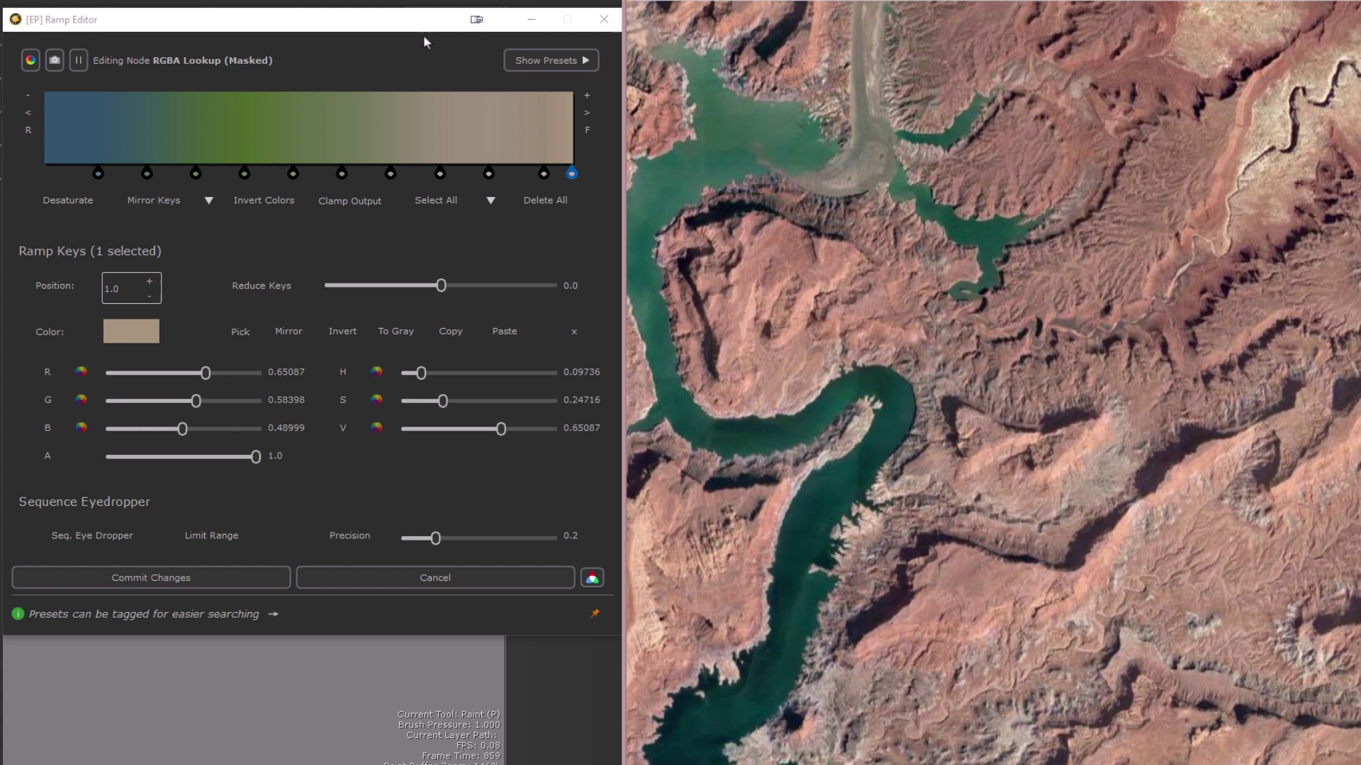
Sample a colour sequence along the canyon terrain and set sampling precision to 0.5
{"action": "left_click", "coordinate": [117, 535]}
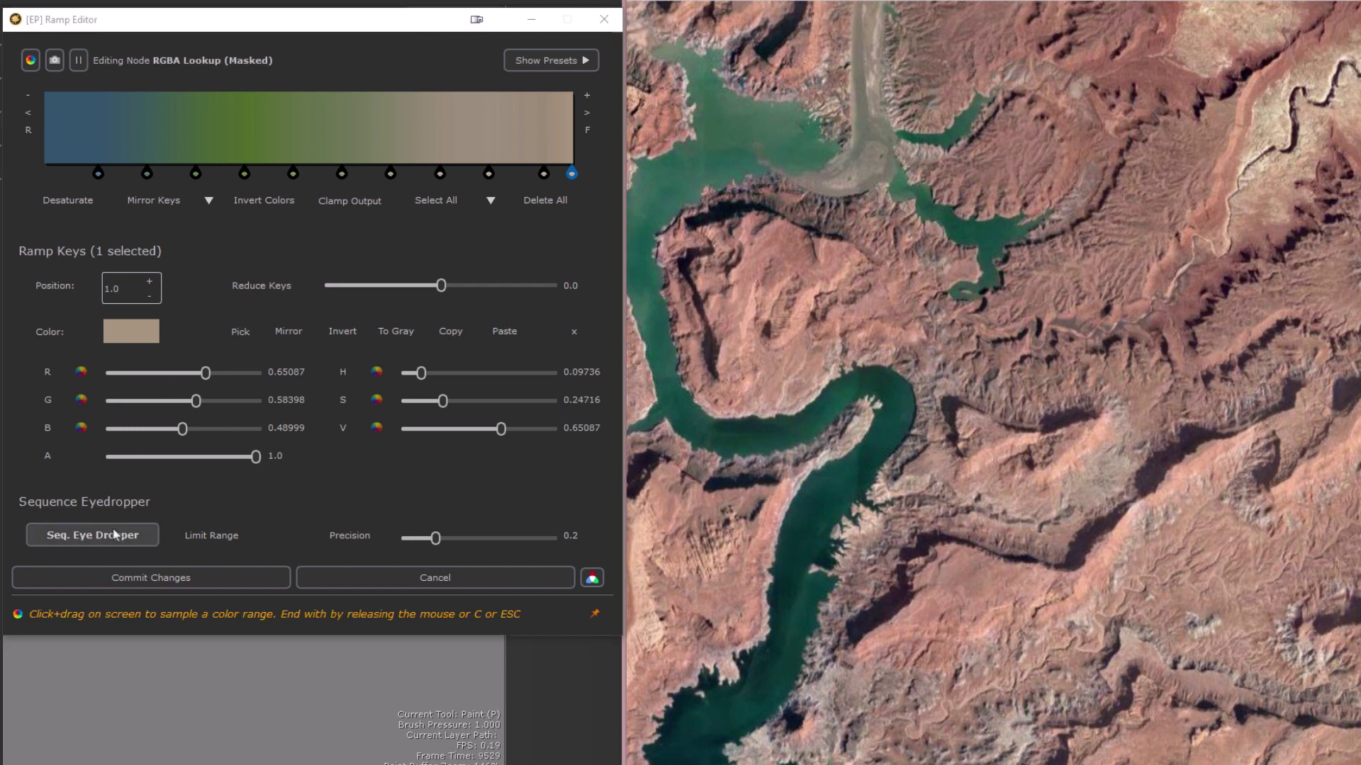
{"action": "left_click_drag", "start_coordinate": [743, 343], "coordinate": [1157, 155]}
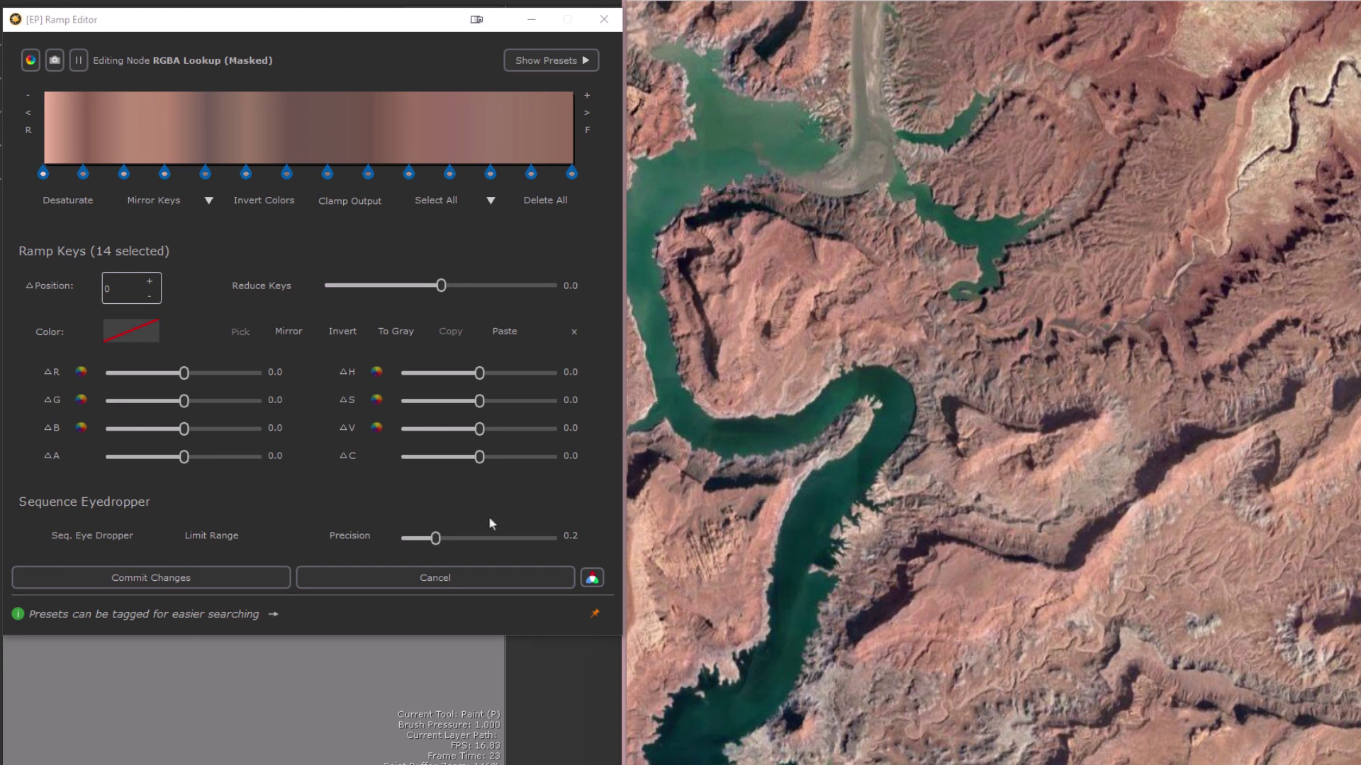
{"action": "left_click_drag", "start_coordinate": [435, 538], "coordinate": [507, 538]}
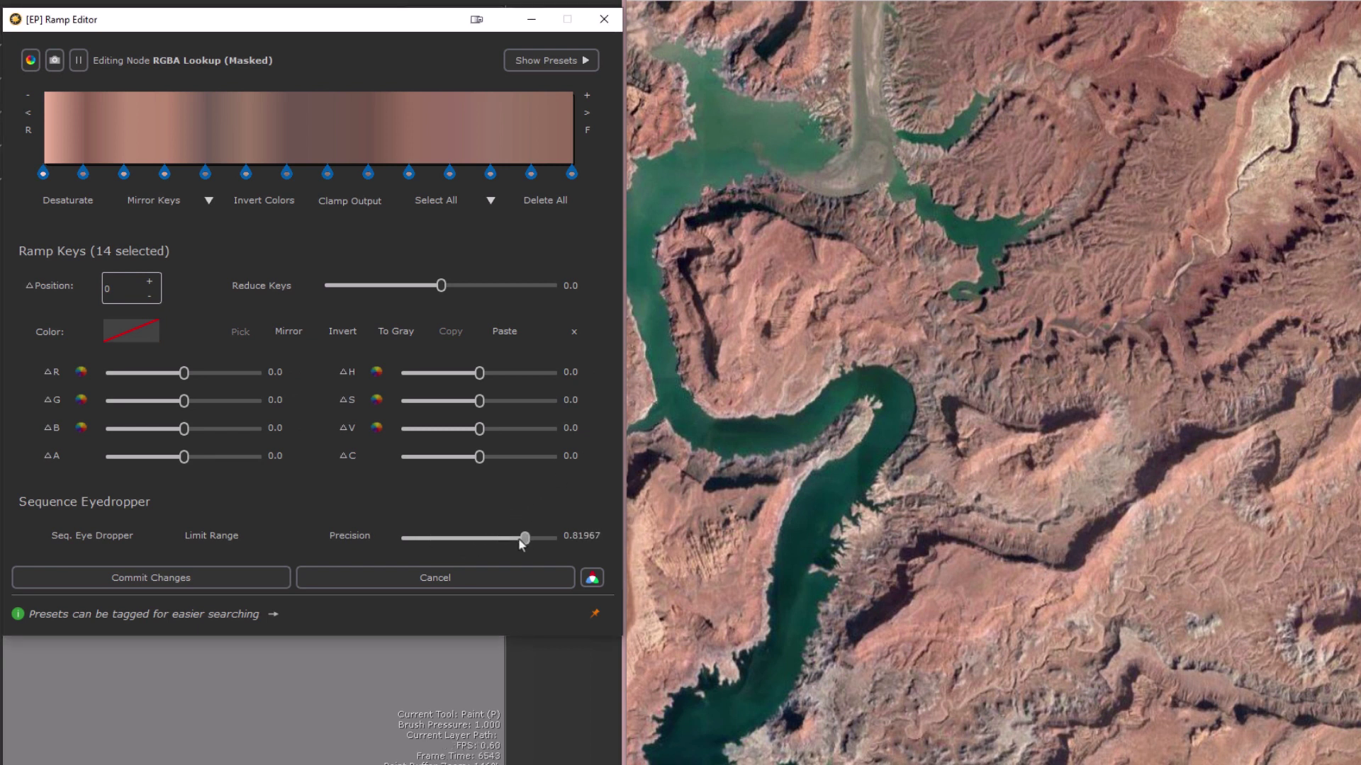
{"action": "double_click", "coordinate": [580, 536]}
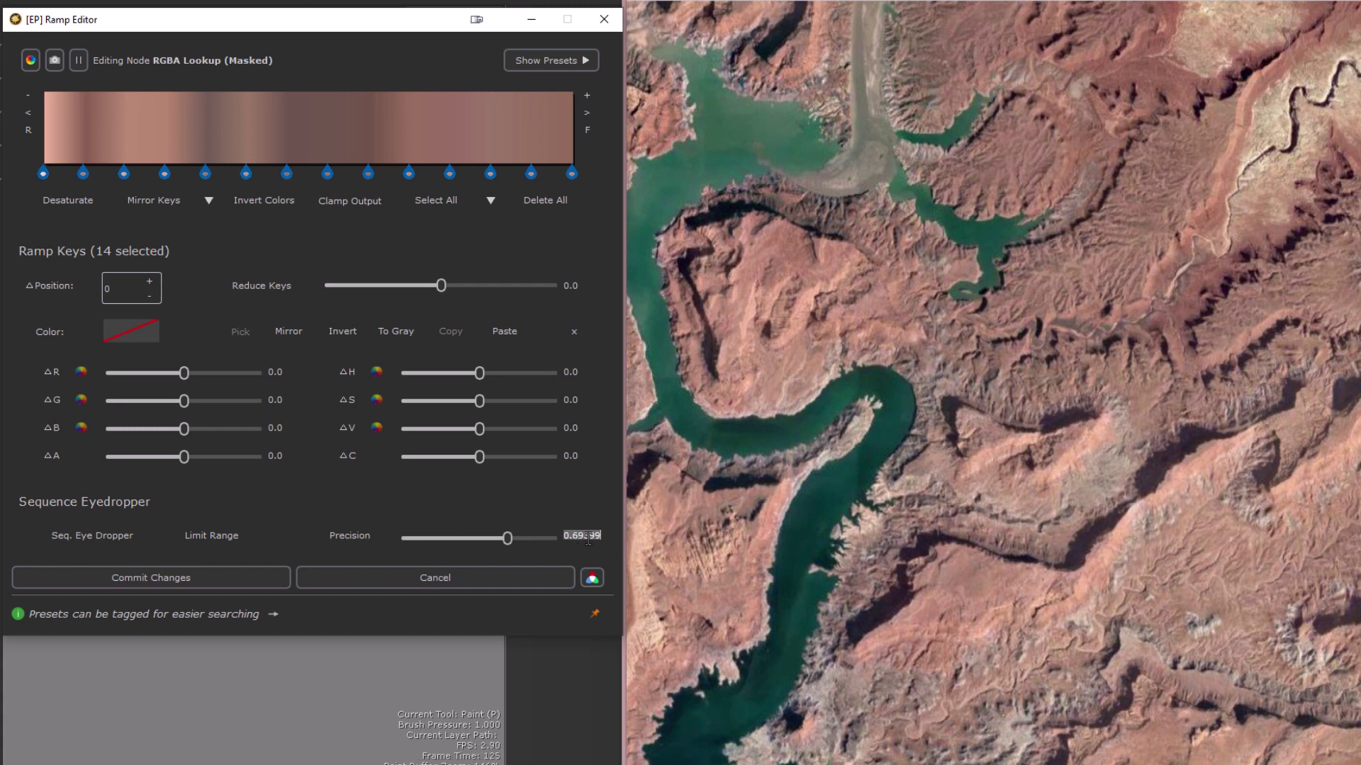
{"action": "type", "text": "0.5"}
{"action": "key", "text": "Return"}
Resample the terrain into 19 keys, then at precision 1.0 into 38 keys
{"action": "left_click", "coordinate": [92, 536]}
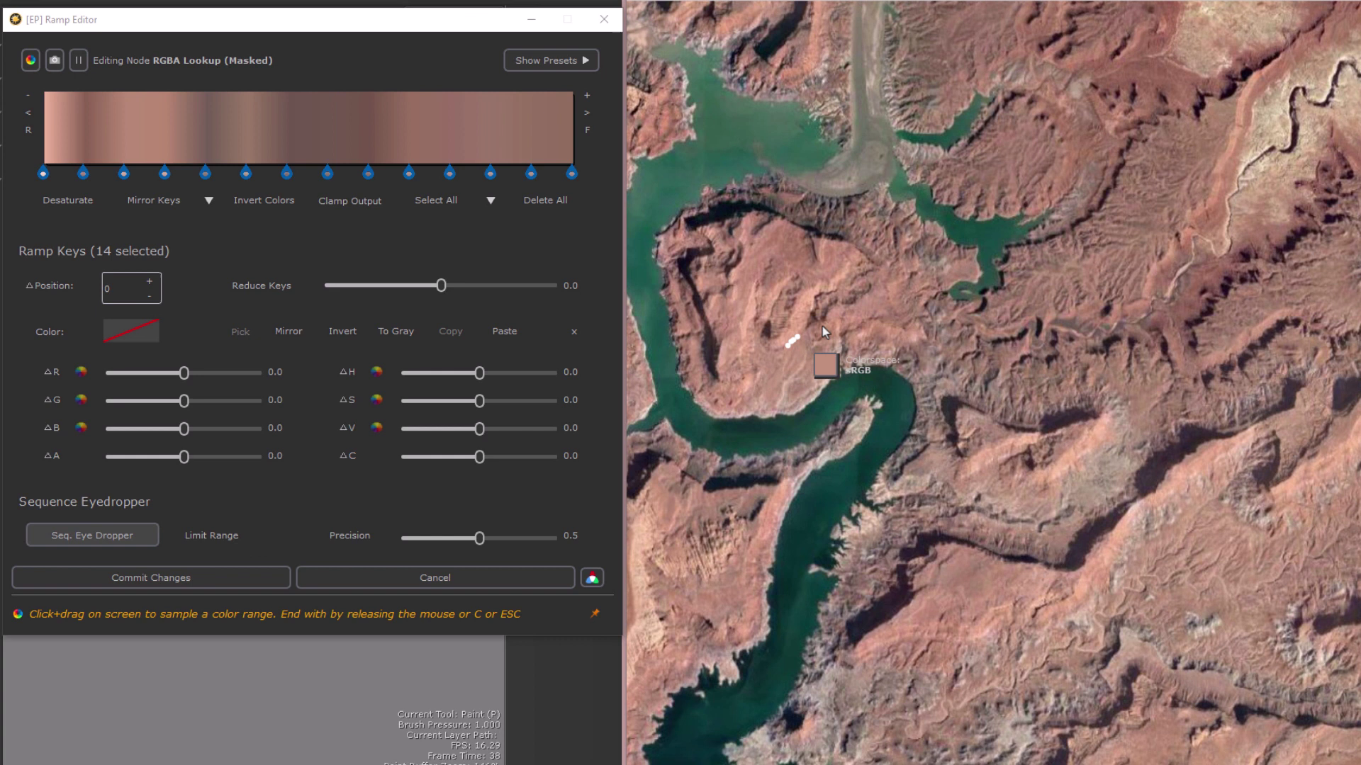
{"action": "left_click_drag", "start_coordinate": [824, 332], "coordinate": [1176, 244]}
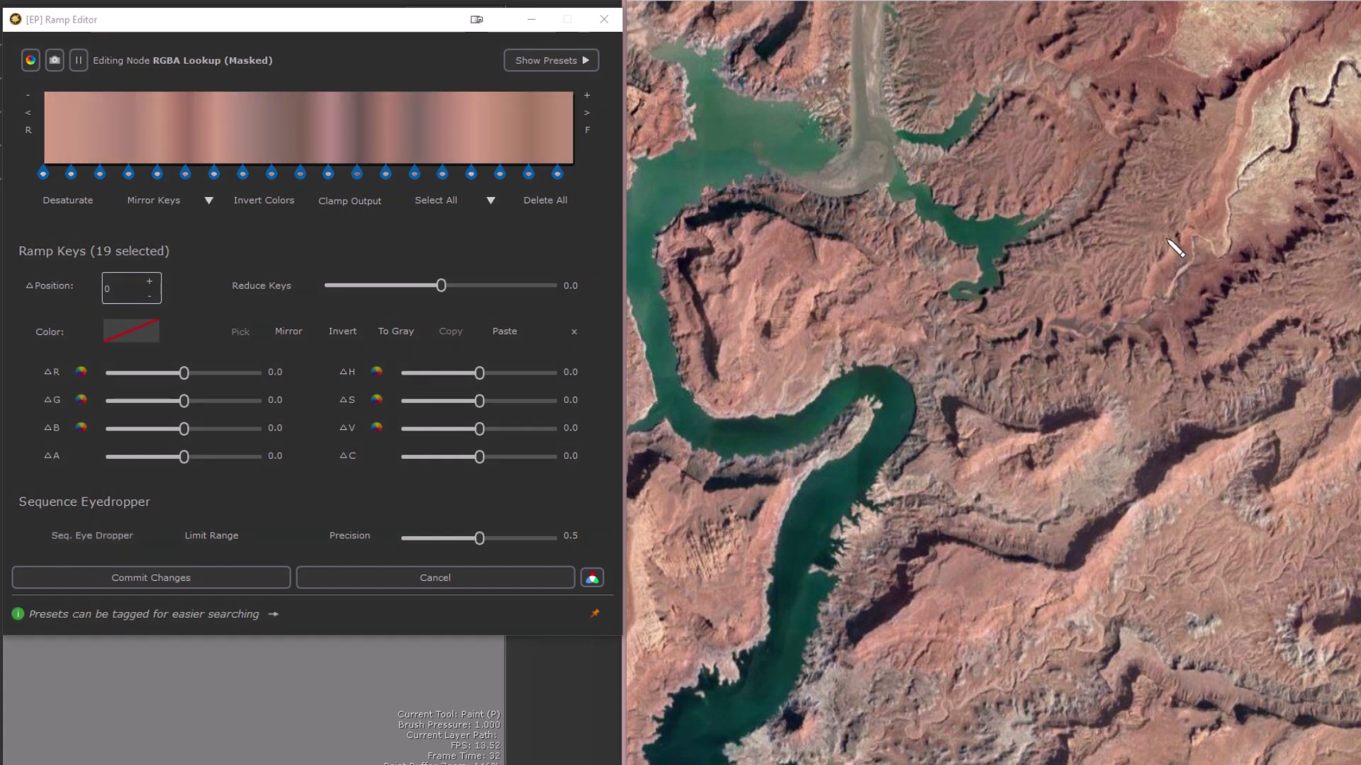
{"action": "left_click_drag", "start_coordinate": [479, 538], "coordinate": [570, 544]}
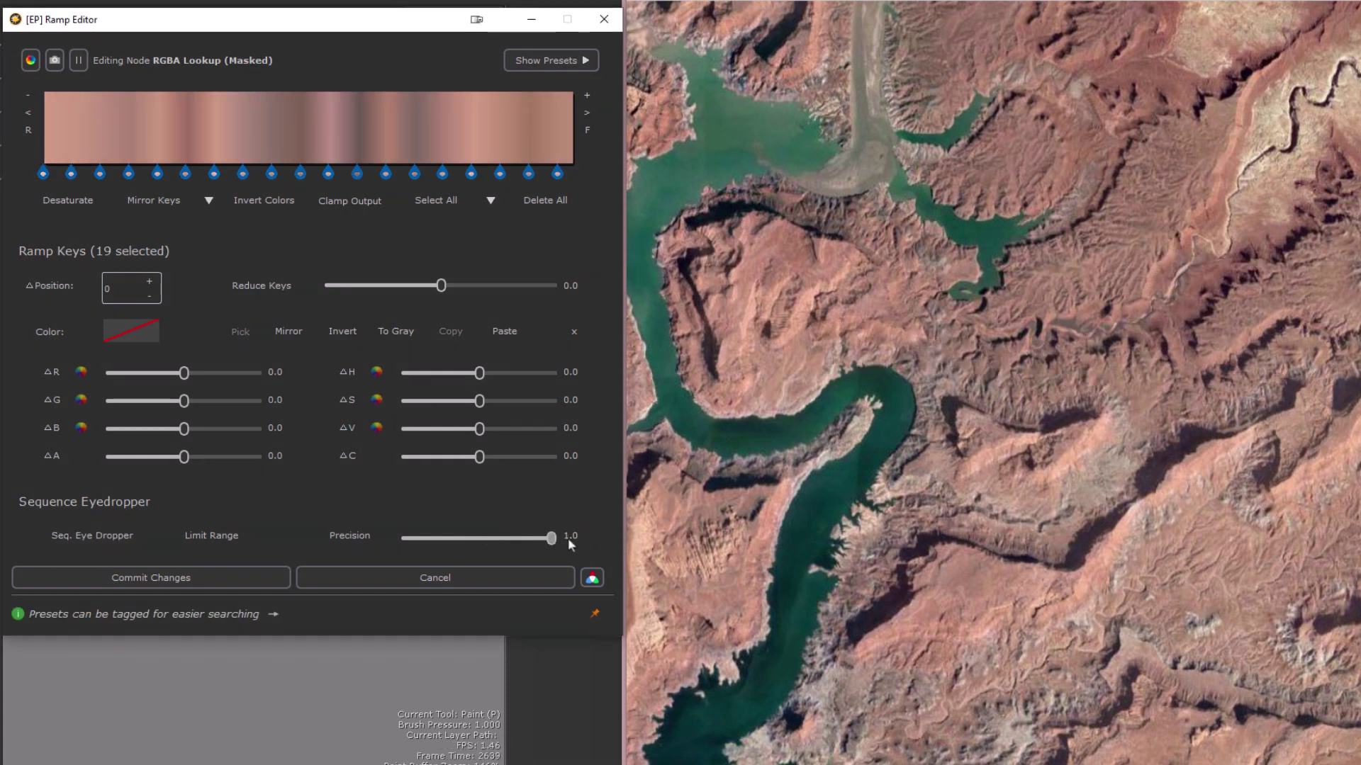
{"action": "left_click", "coordinate": [129, 536]}
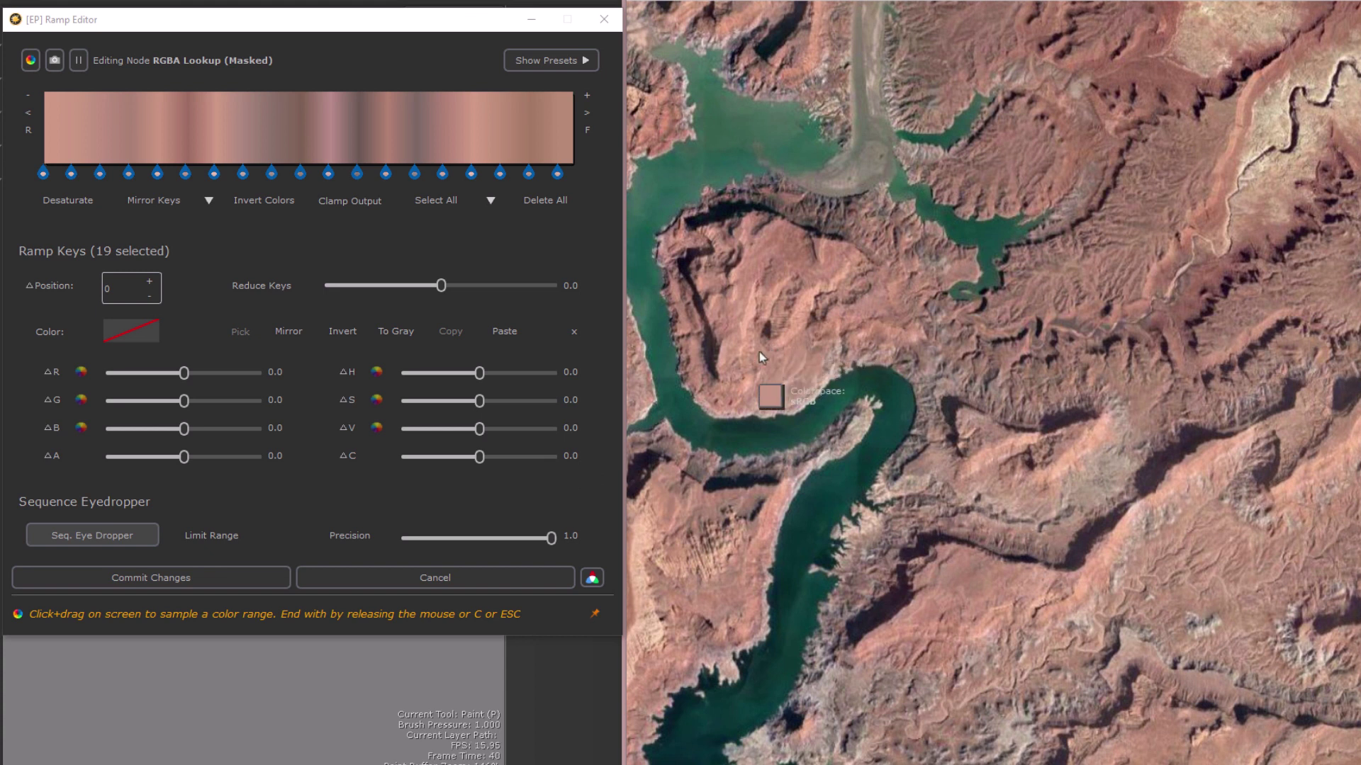
{"action": "left_click_drag", "start_coordinate": [761, 354], "coordinate": [1160, 199]}
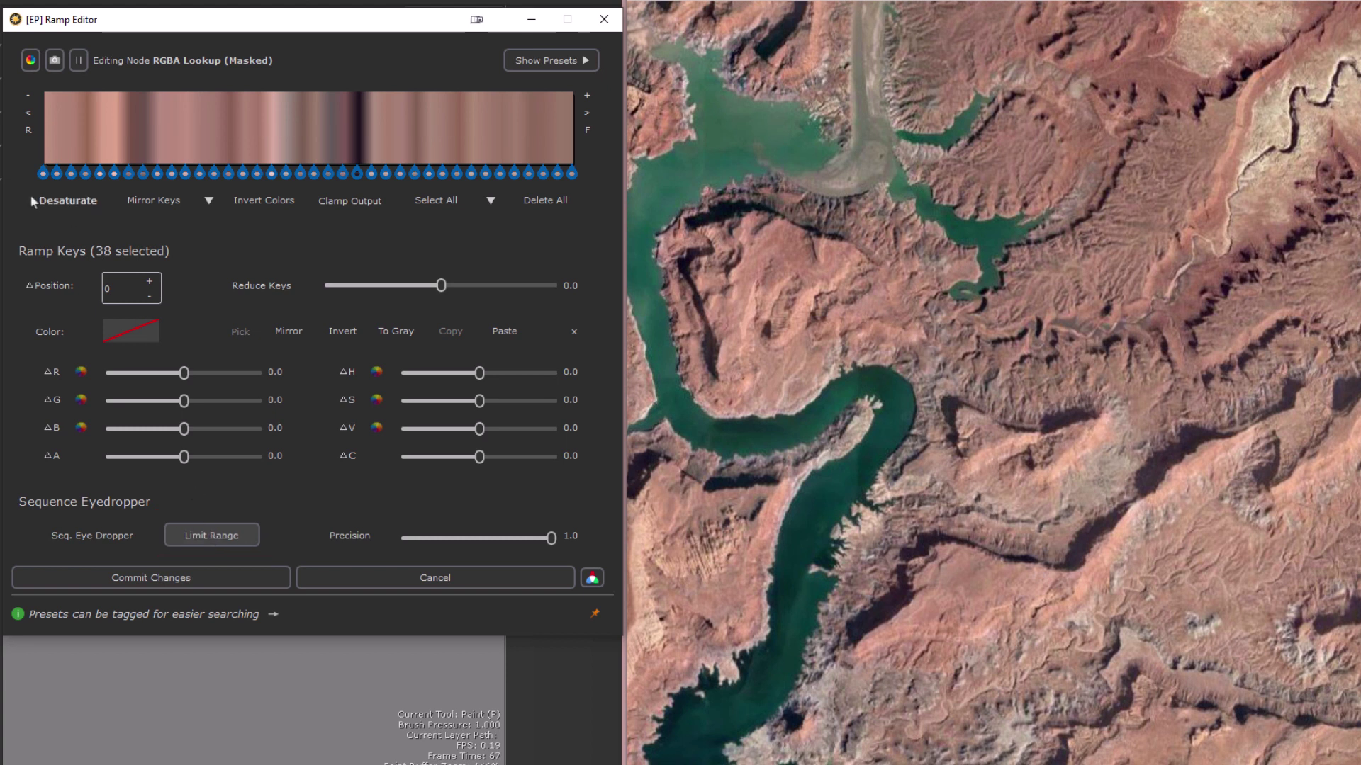
Select the leftmost ramp keys and resample only them with 15 teal river colours
{"action": "mouse_move", "coordinate": [25, 185]}
{"action": "left_mouse_down"}
{"action": "mouse_move", "coordinate": [207, 188]}
{"action": "mouse_move", "coordinate": [223, 169]}
{"action": "left_mouse_up"}
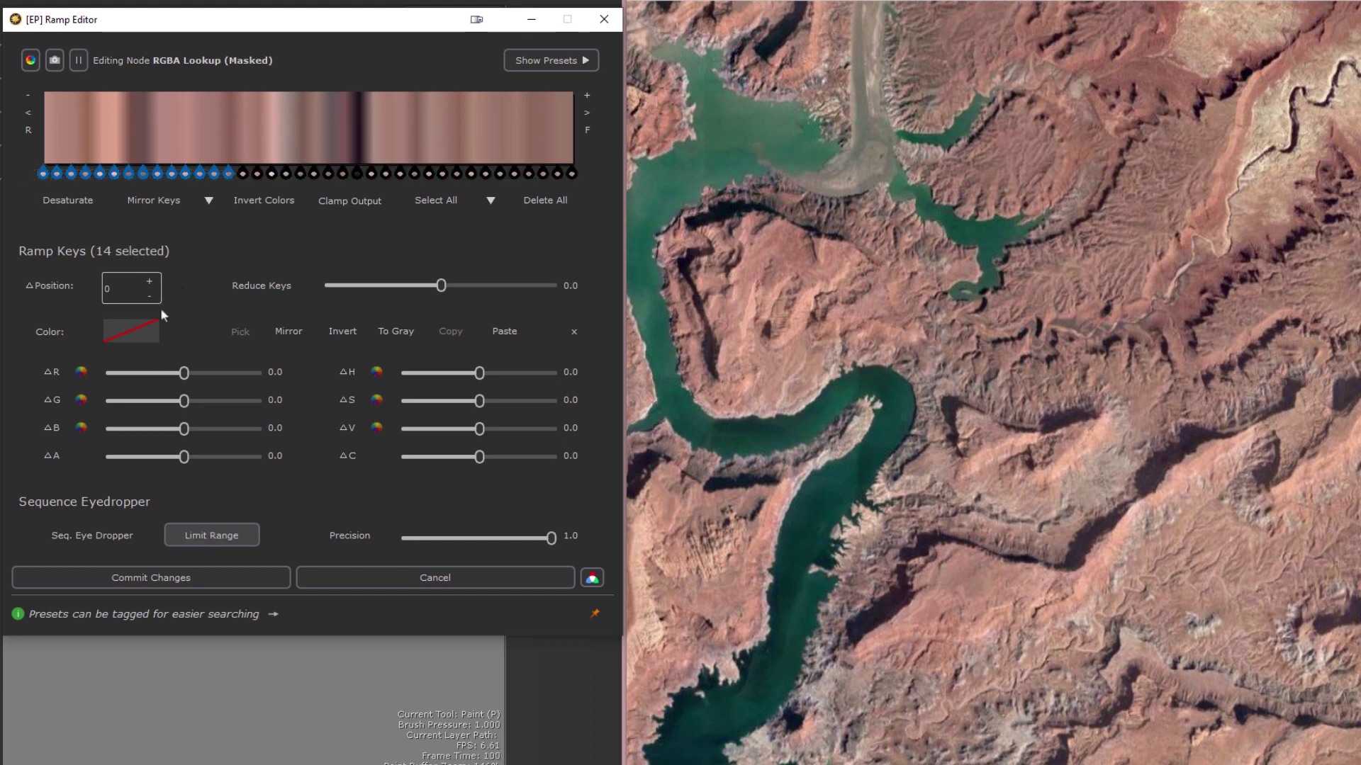
{"action": "left_click", "coordinate": [113, 537]}
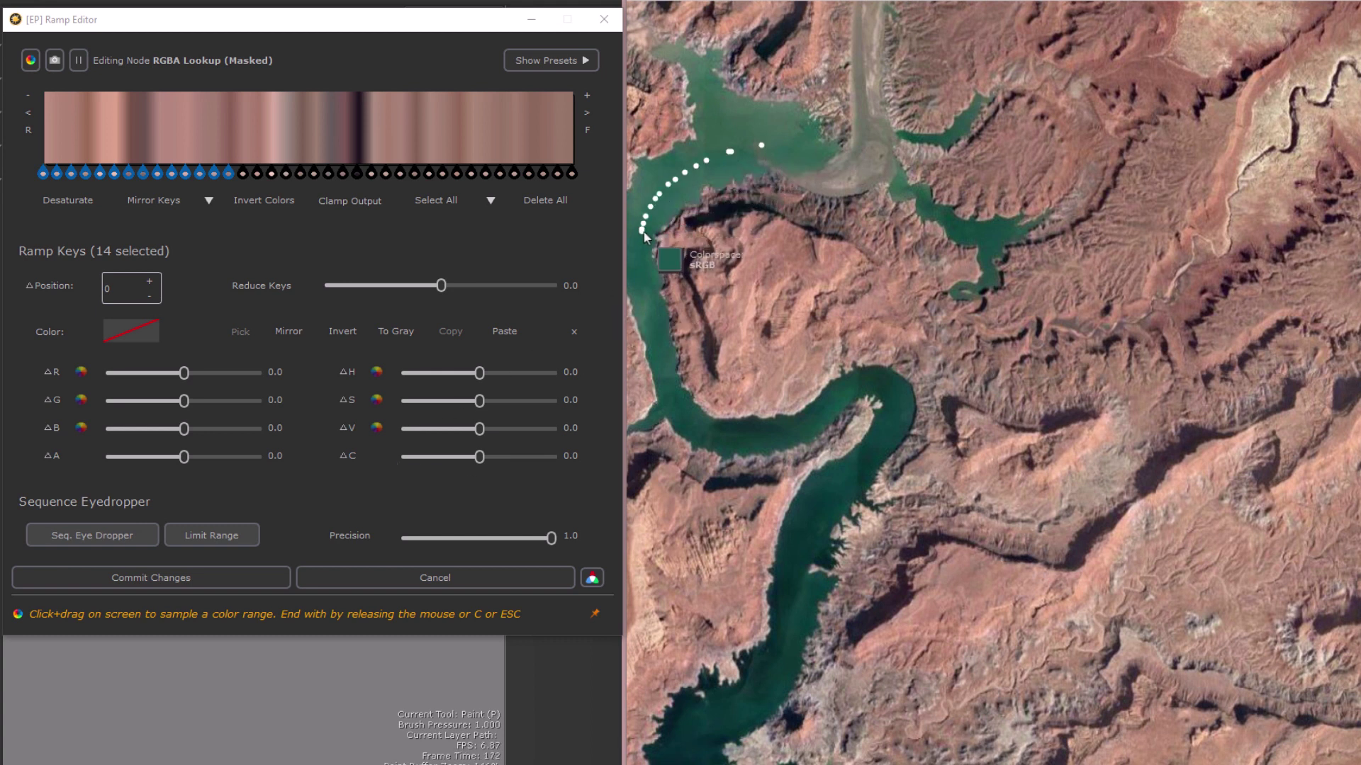
{"action": "left_click_drag", "start_coordinate": [655, 205], "coordinate": [649, 236]}
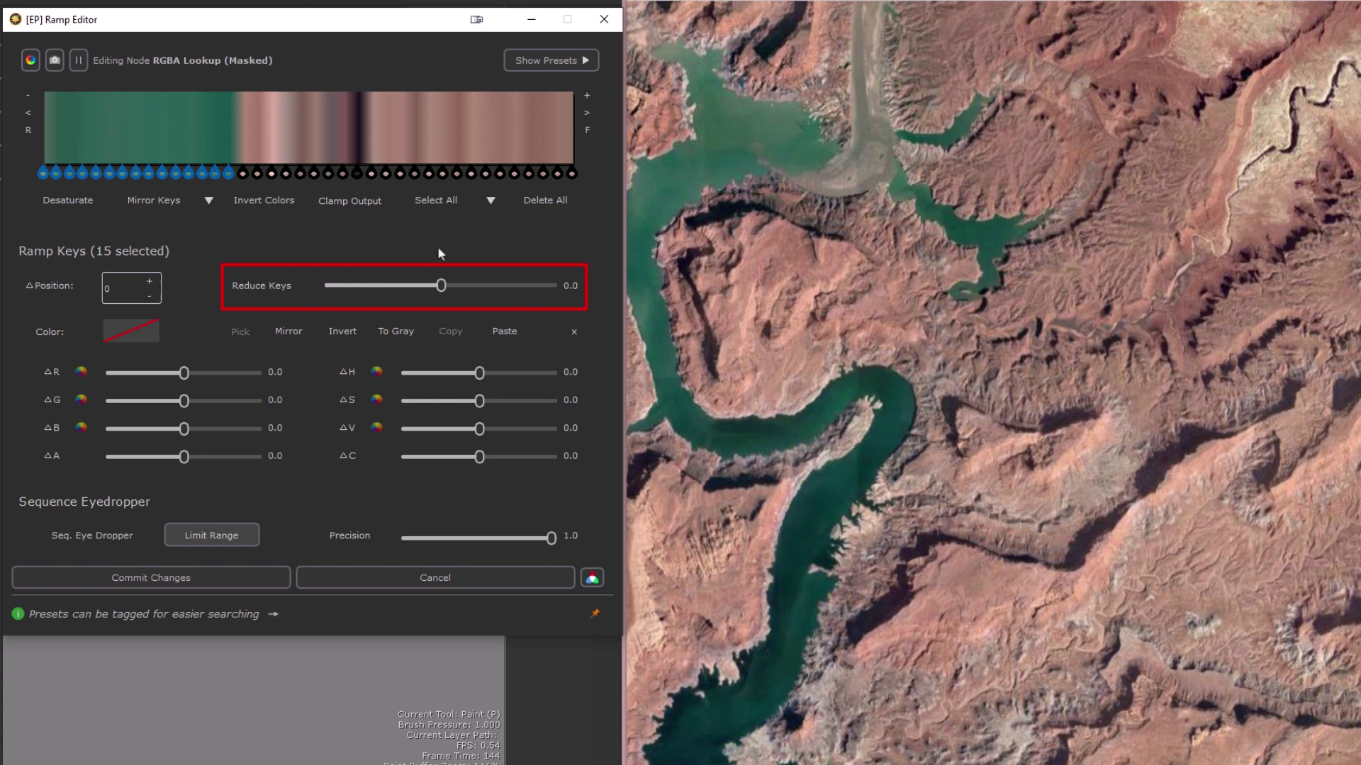
Select all keys and use the Reduce Keys slider to thin 39 keys to 22
{"action": "key", "text": "ctrl+a"}
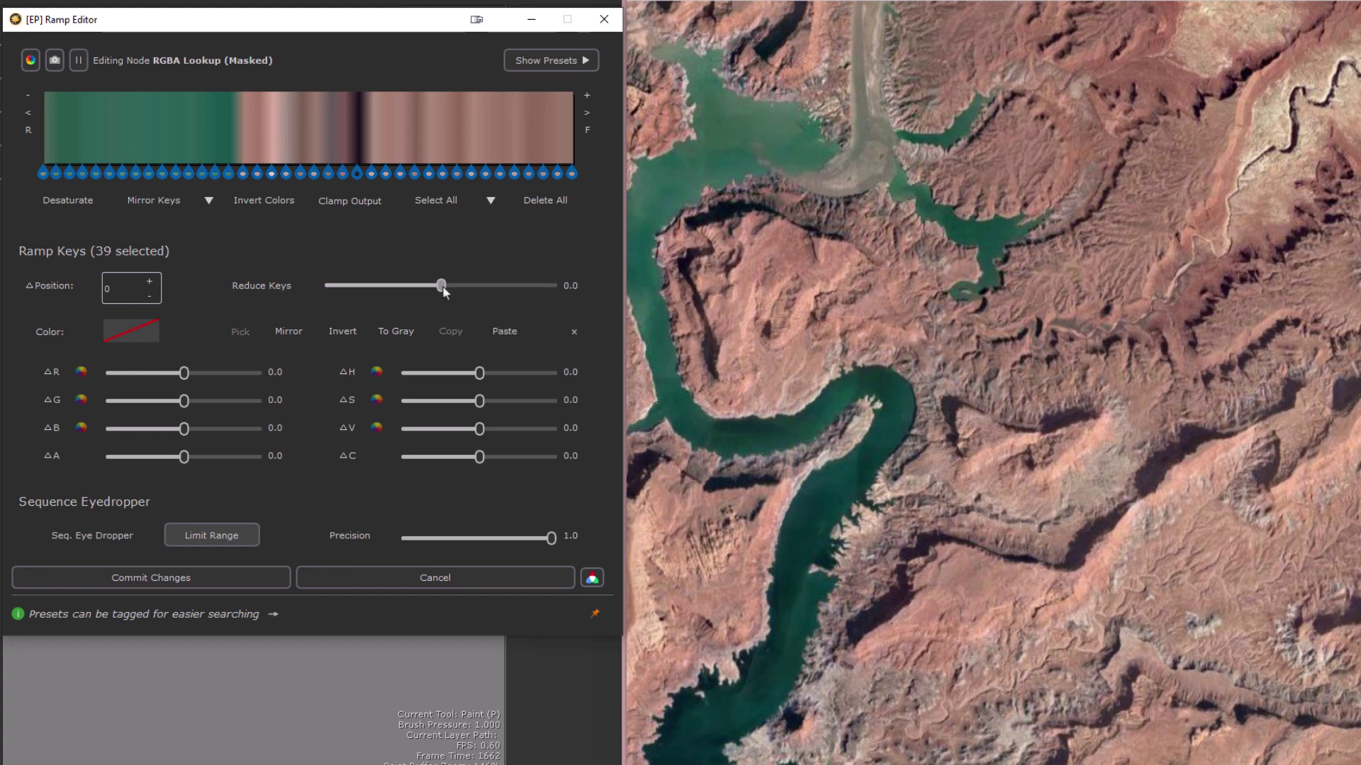
{"action": "left_click_drag", "start_coordinate": [441, 285], "coordinate": [503, 288]}
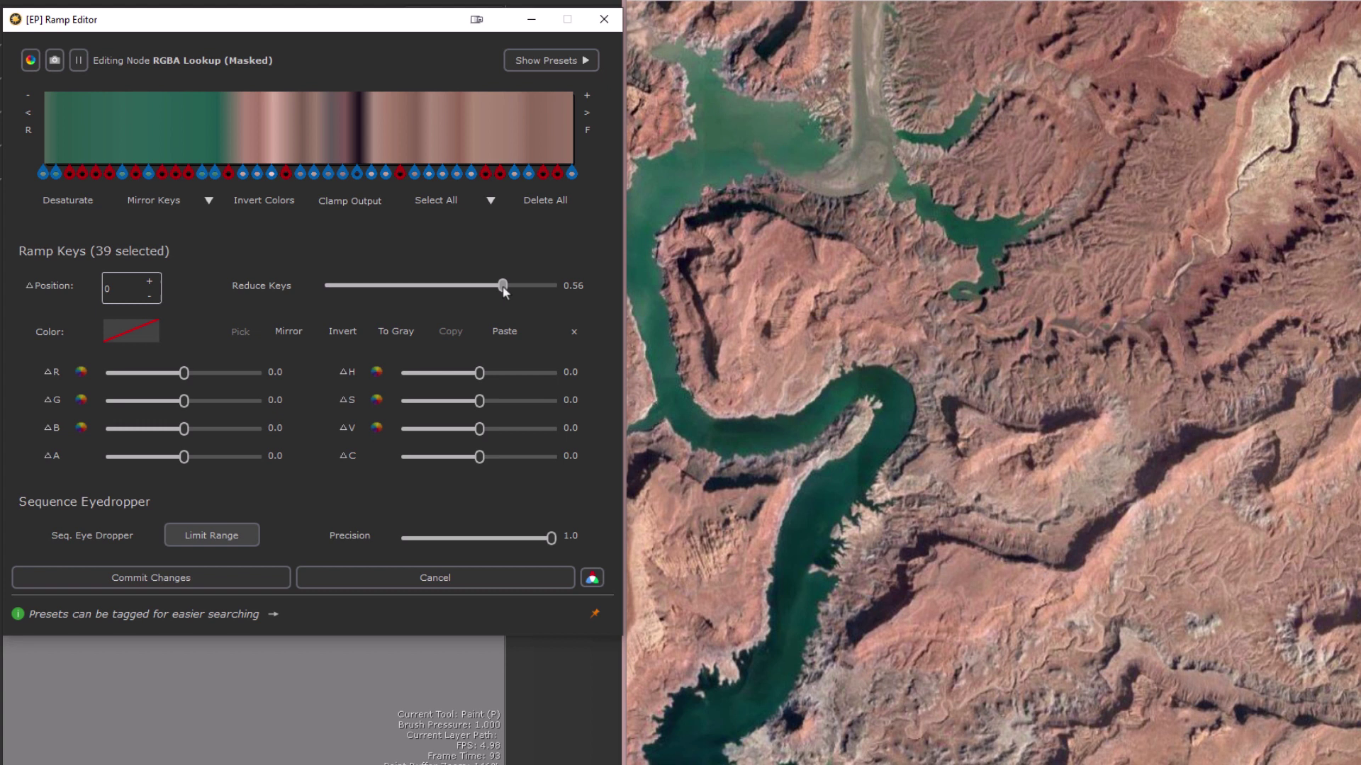
{"action": "mouse_move", "coordinate": [503, 288]}
{"action": "left_mouse_down"}
{"action": "mouse_move", "coordinate": [312, 292]}
{"action": "mouse_move", "coordinate": [367, 292]}
{"action": "left_mouse_up"}
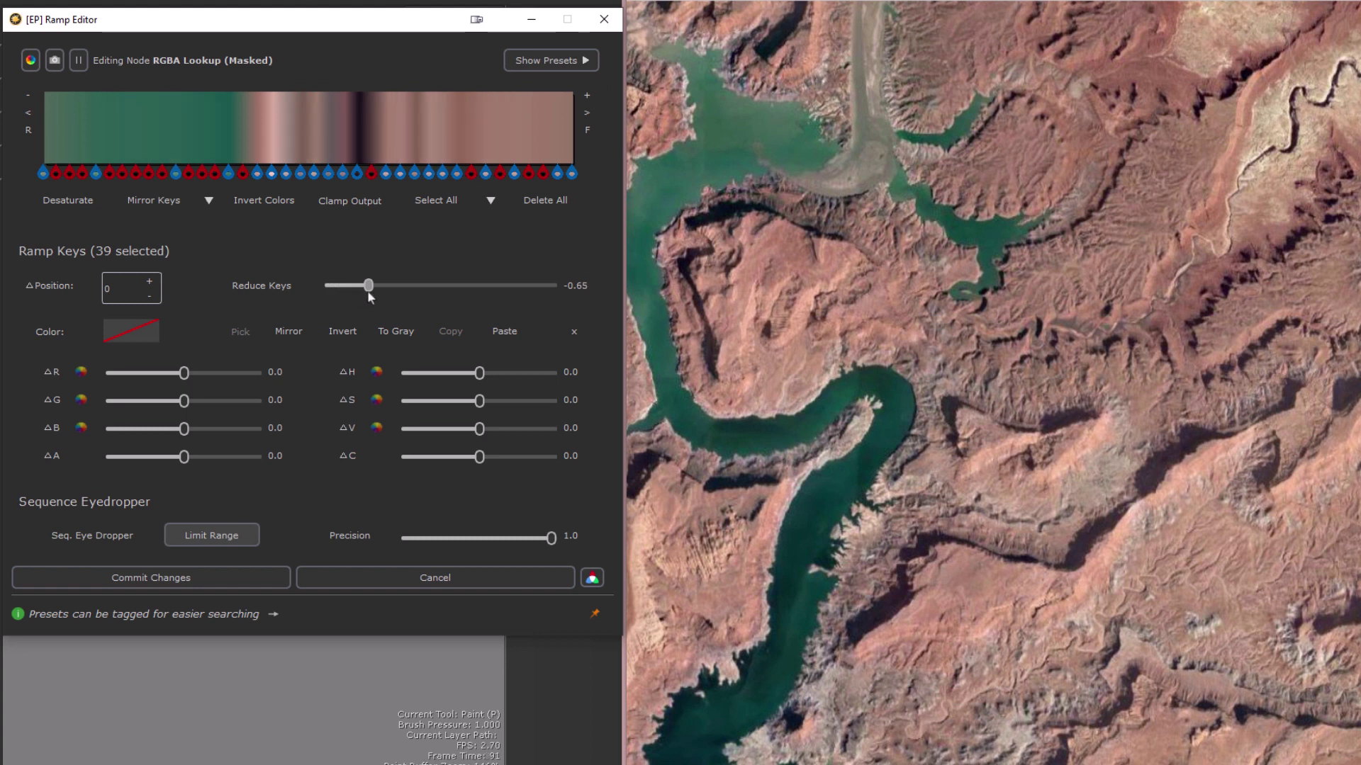
{"action": "left_click_drag", "start_coordinate": [367, 292], "coordinate": [368, 293]}
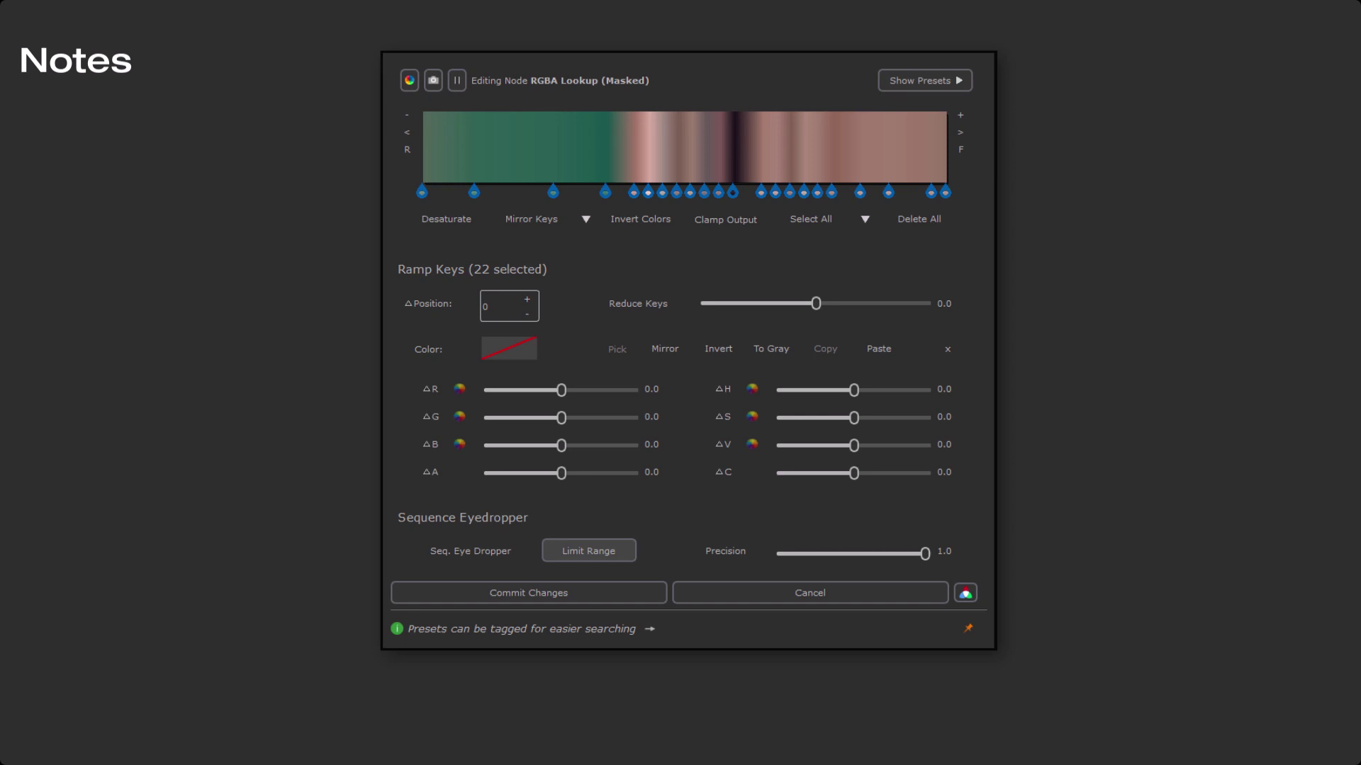
Snapshot the teal-to-canyon ramp, then apply Project Snapshot 2's blue-green-tan gradient
{"action": "left_click", "coordinate": [433, 82]}
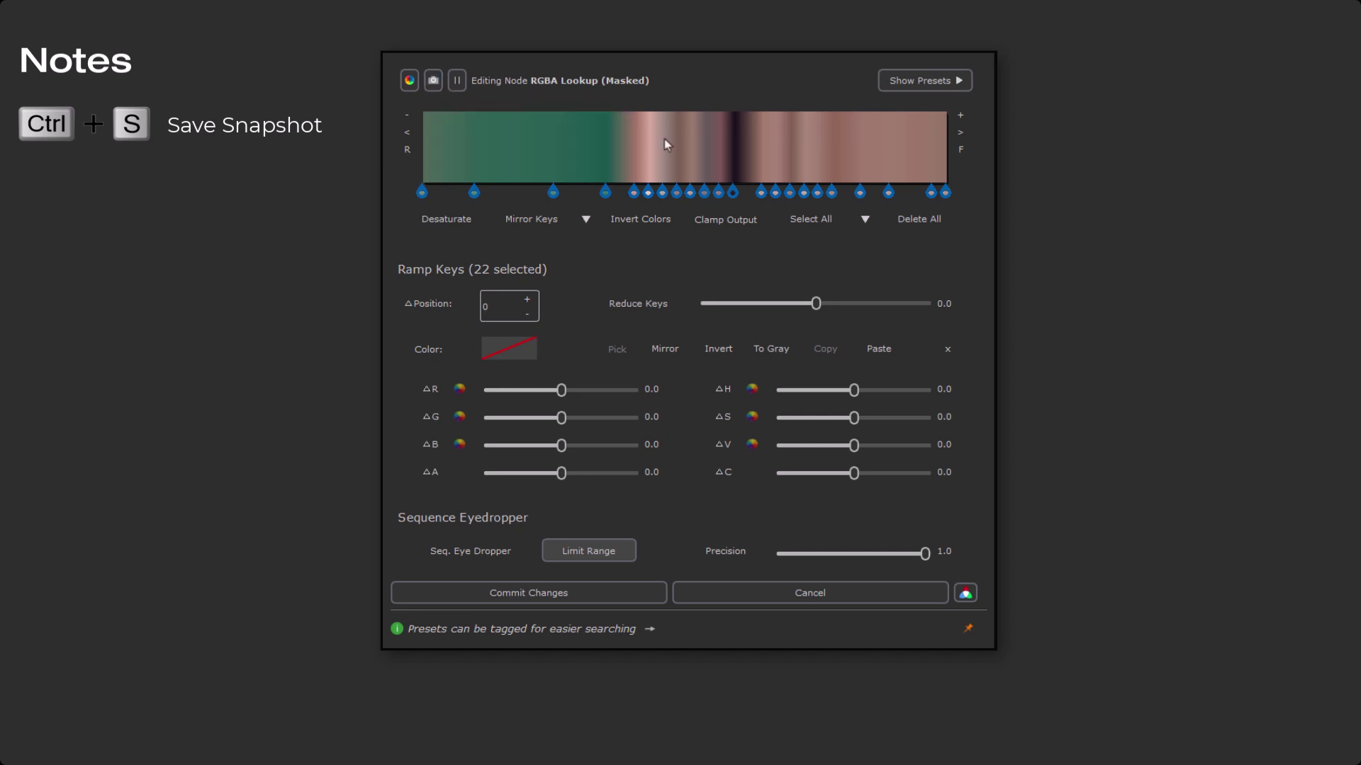
{"action": "left_click", "coordinate": [931, 86]}
{"action": "left_click", "coordinate": [1056, 181]}
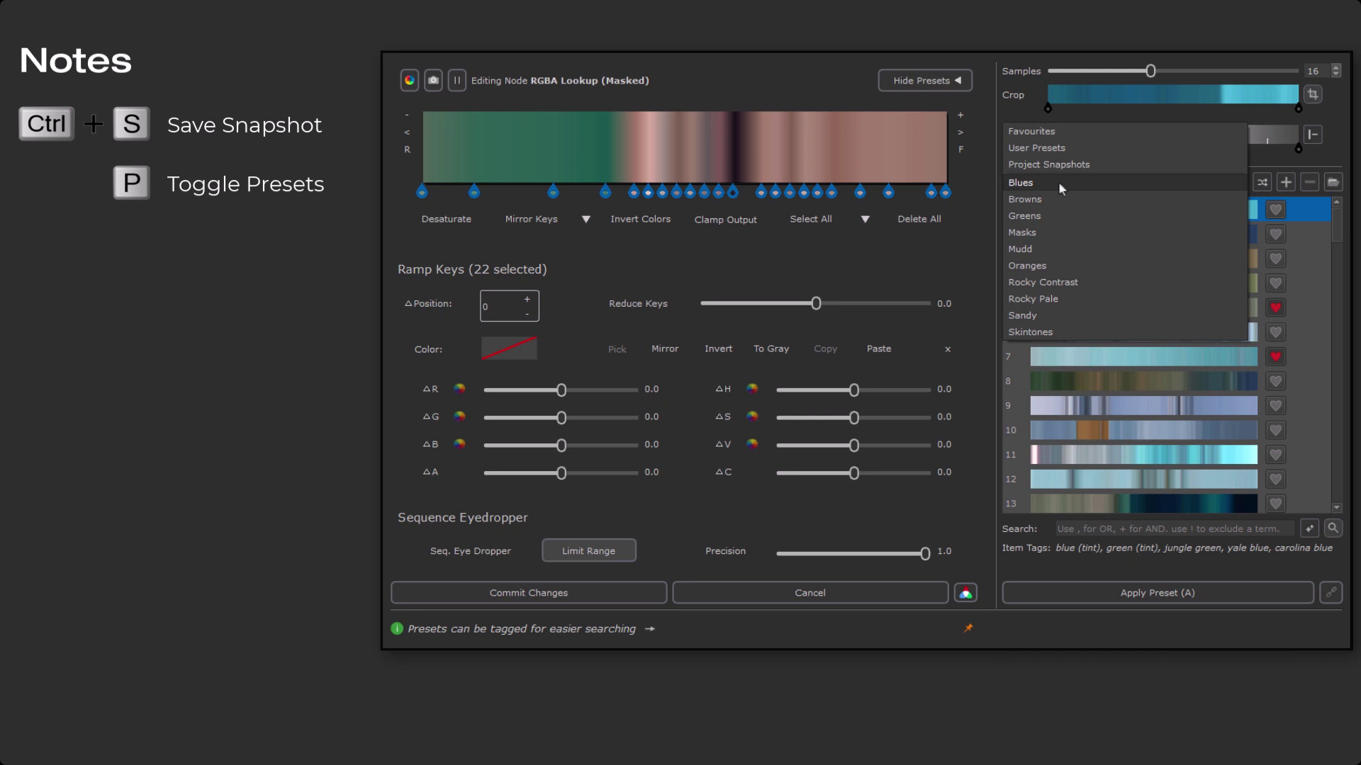
{"action": "left_click", "coordinate": [1063, 168]}
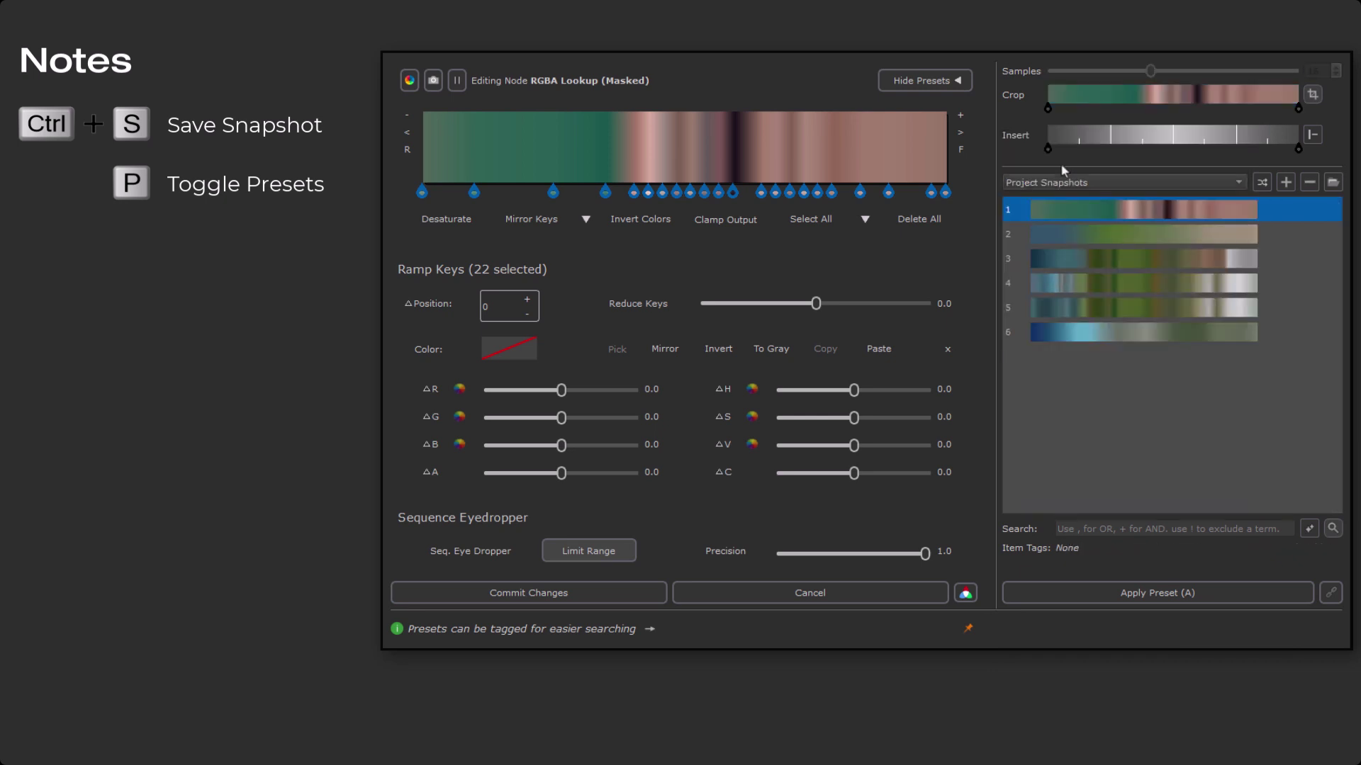
{"action": "left_click", "coordinate": [1113, 242]}
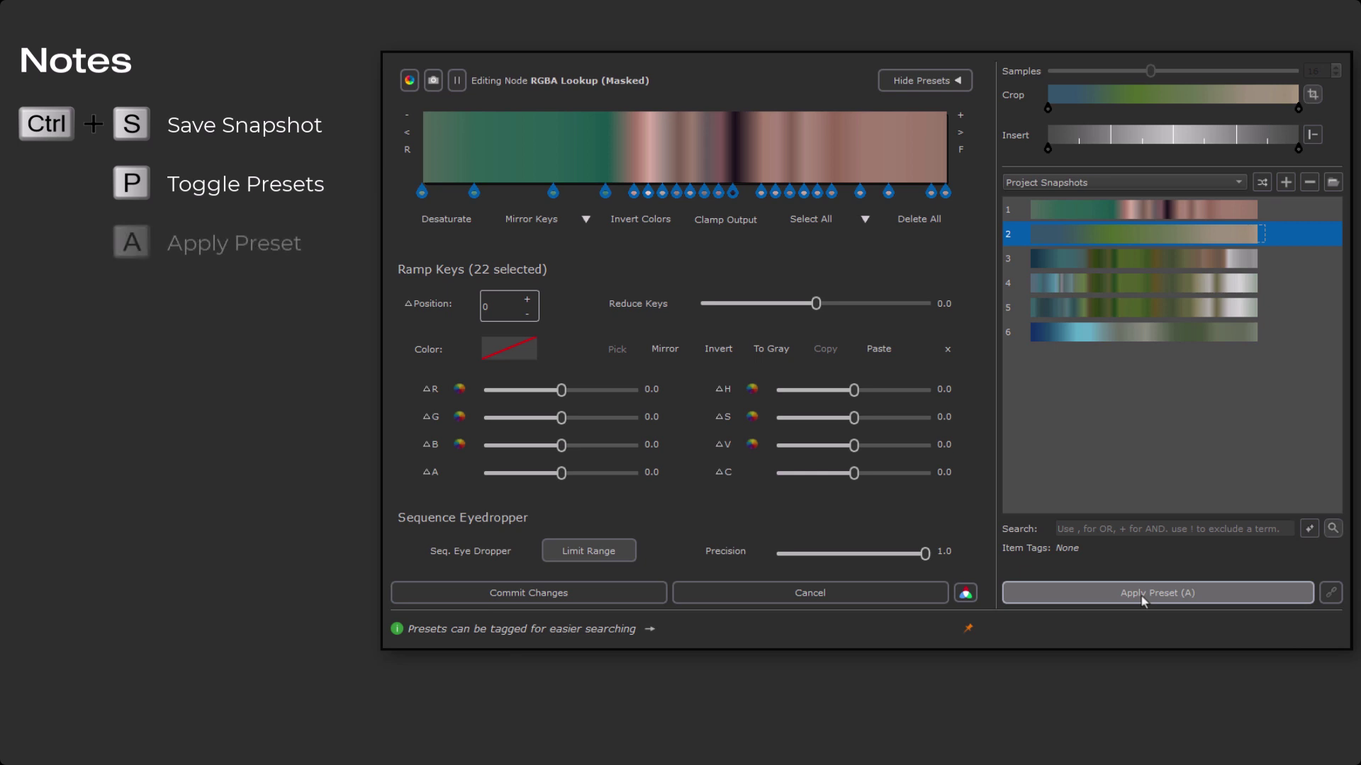
{"action": "double_click", "coordinate": [1148, 234]}
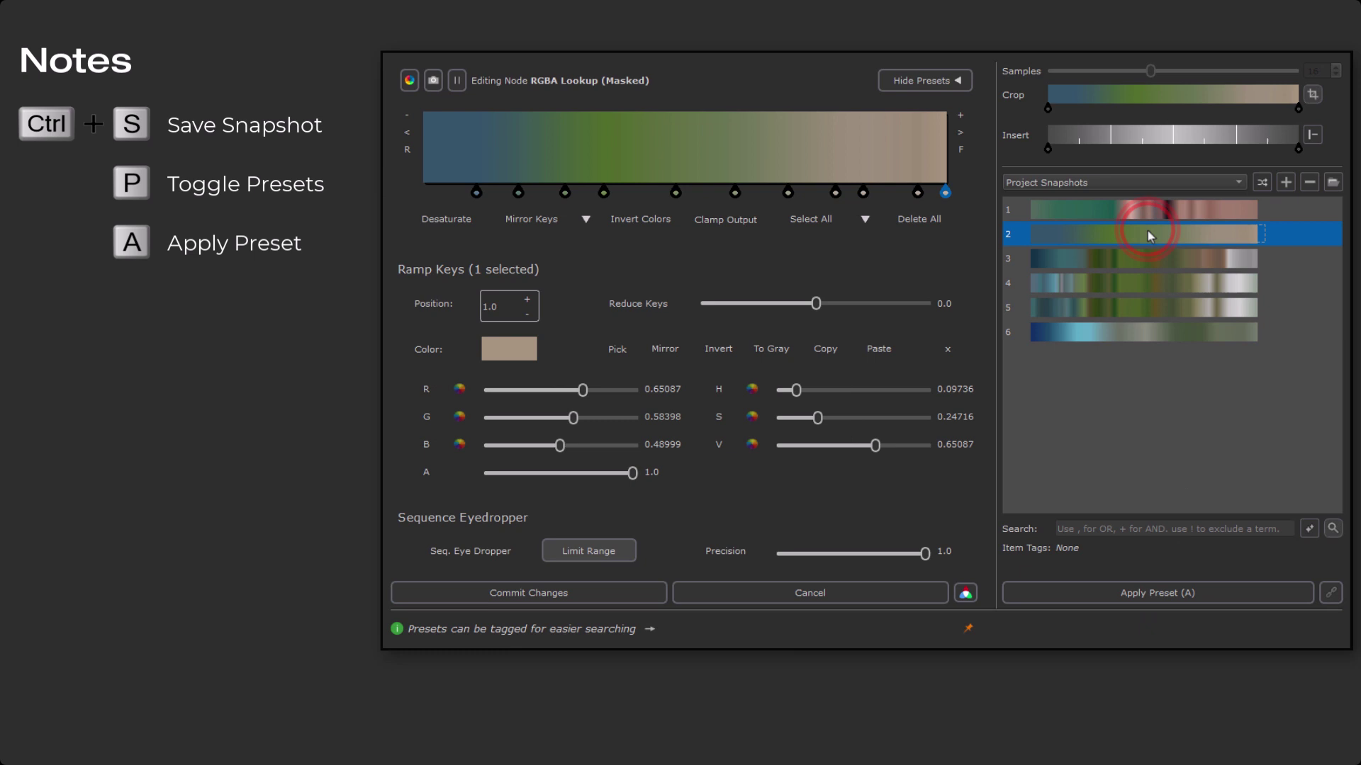
Delete project snapshot 2 and add the blue-green-tan ramp as user preset 7
{"action": "left_click", "coordinate": [1309, 183]}
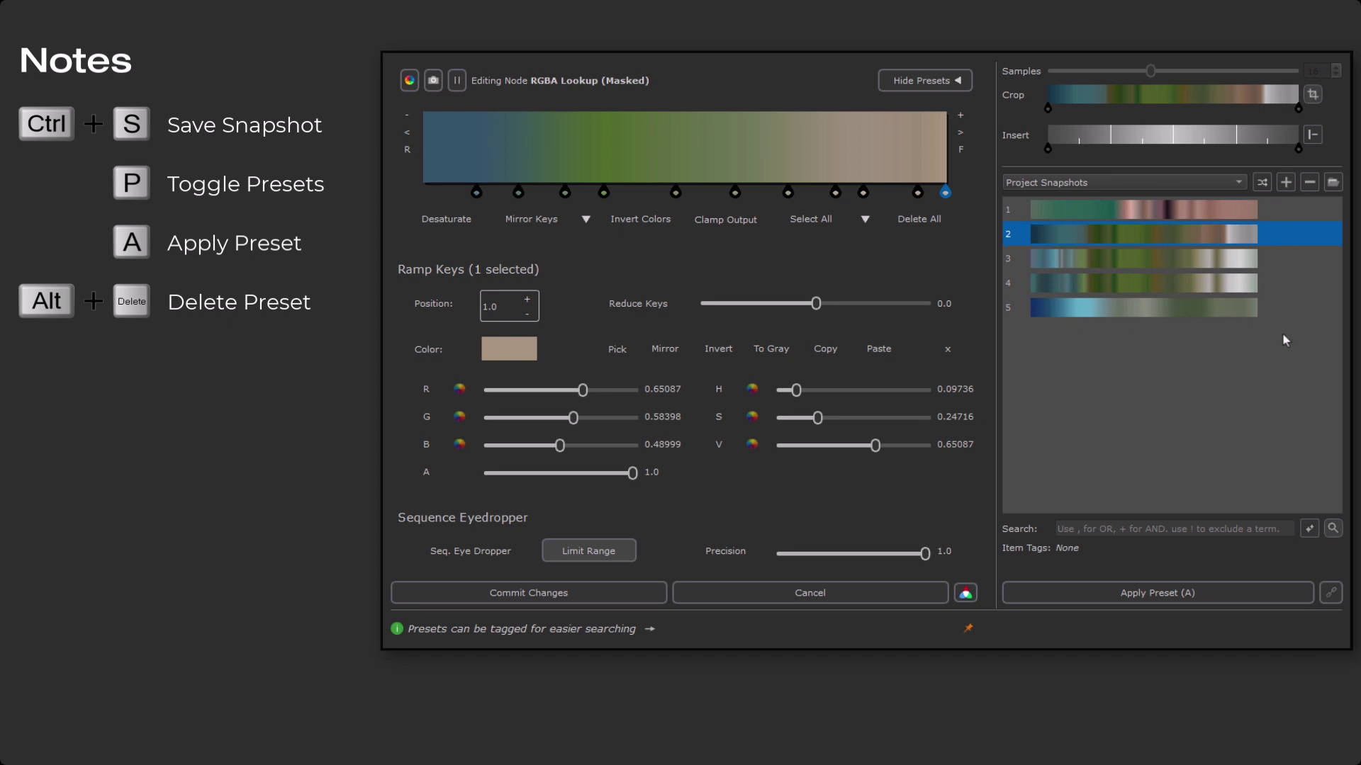
{"action": "left_click", "coordinate": [1286, 183]}
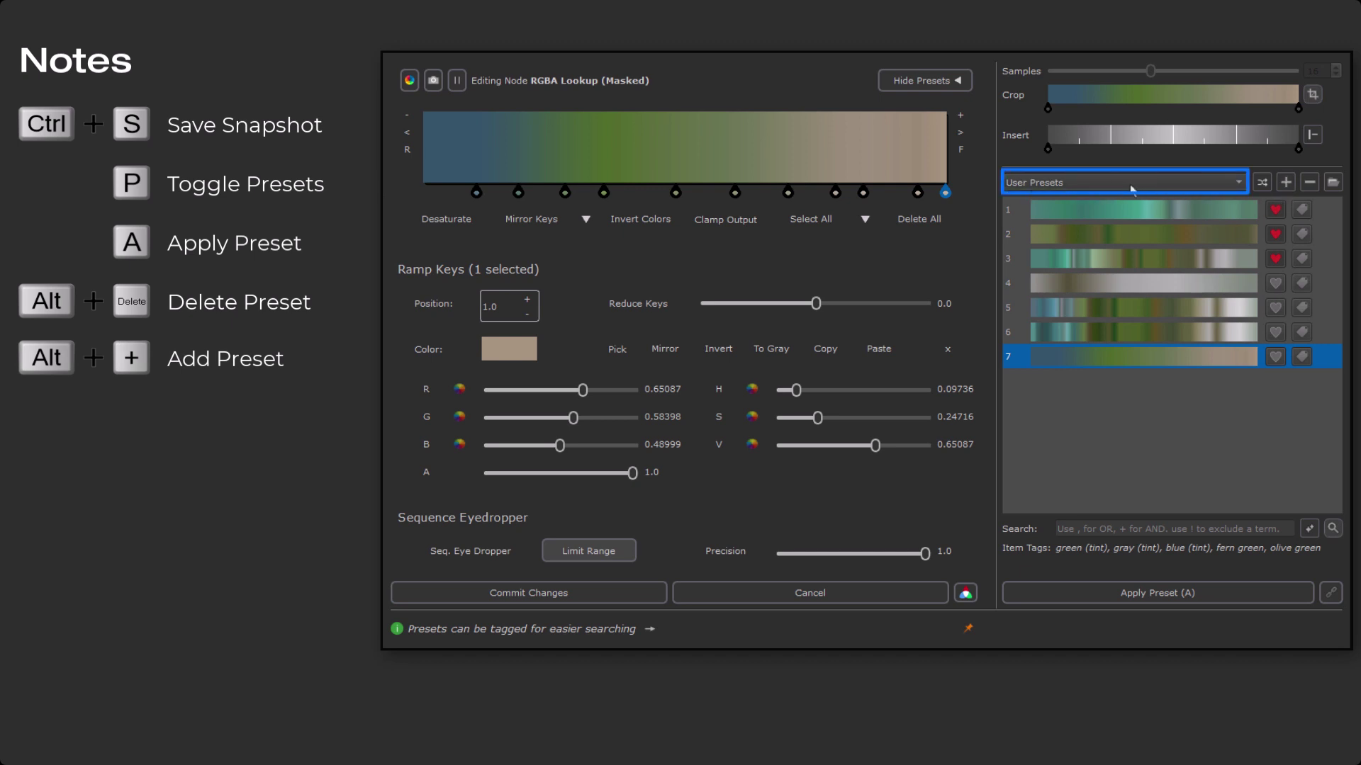
{"action": "left_click", "coordinate": [1332, 183]}
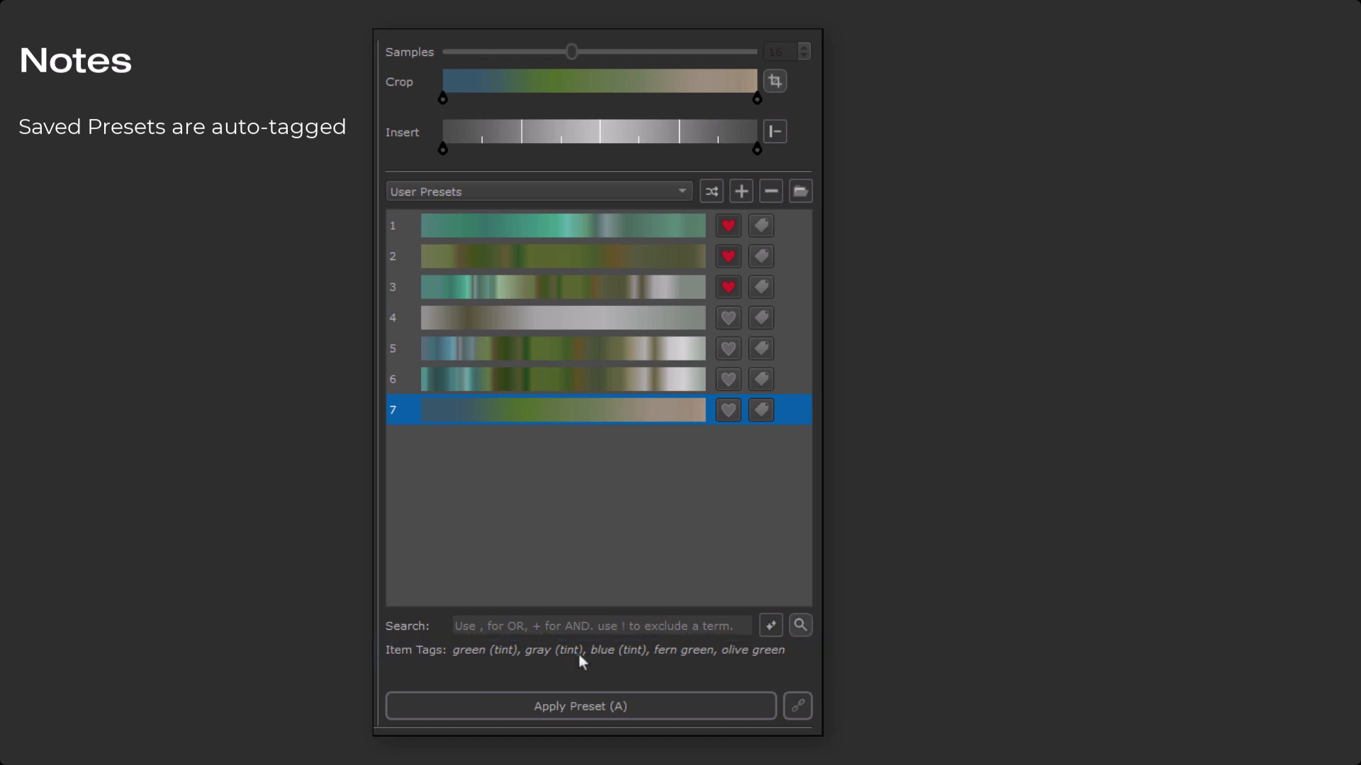
Add a 'my preset' tag to preset 7 in the Tag Editor, then remove it
{"action": "left_click", "coordinate": [761, 410]}
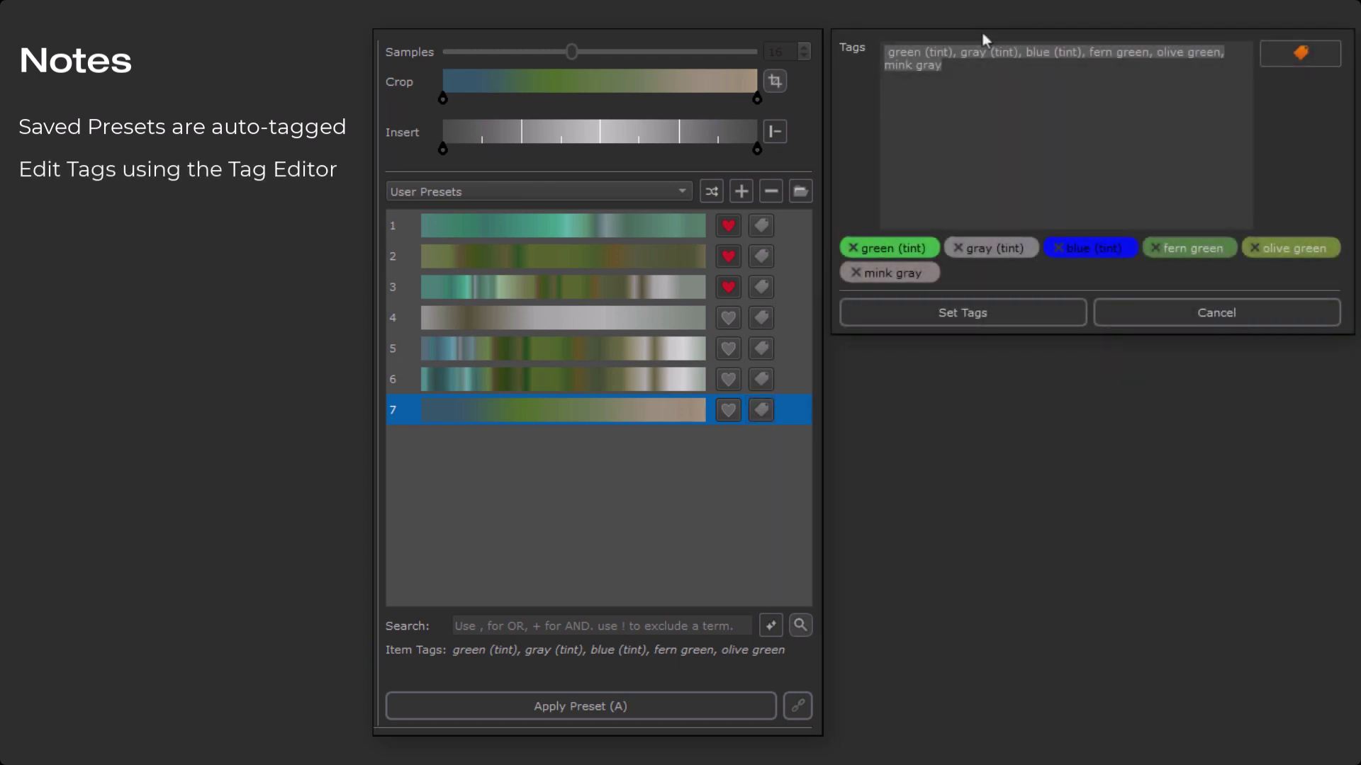
{"action": "left_click", "coordinate": [989, 74]}
{"action": "type", "text": ","}
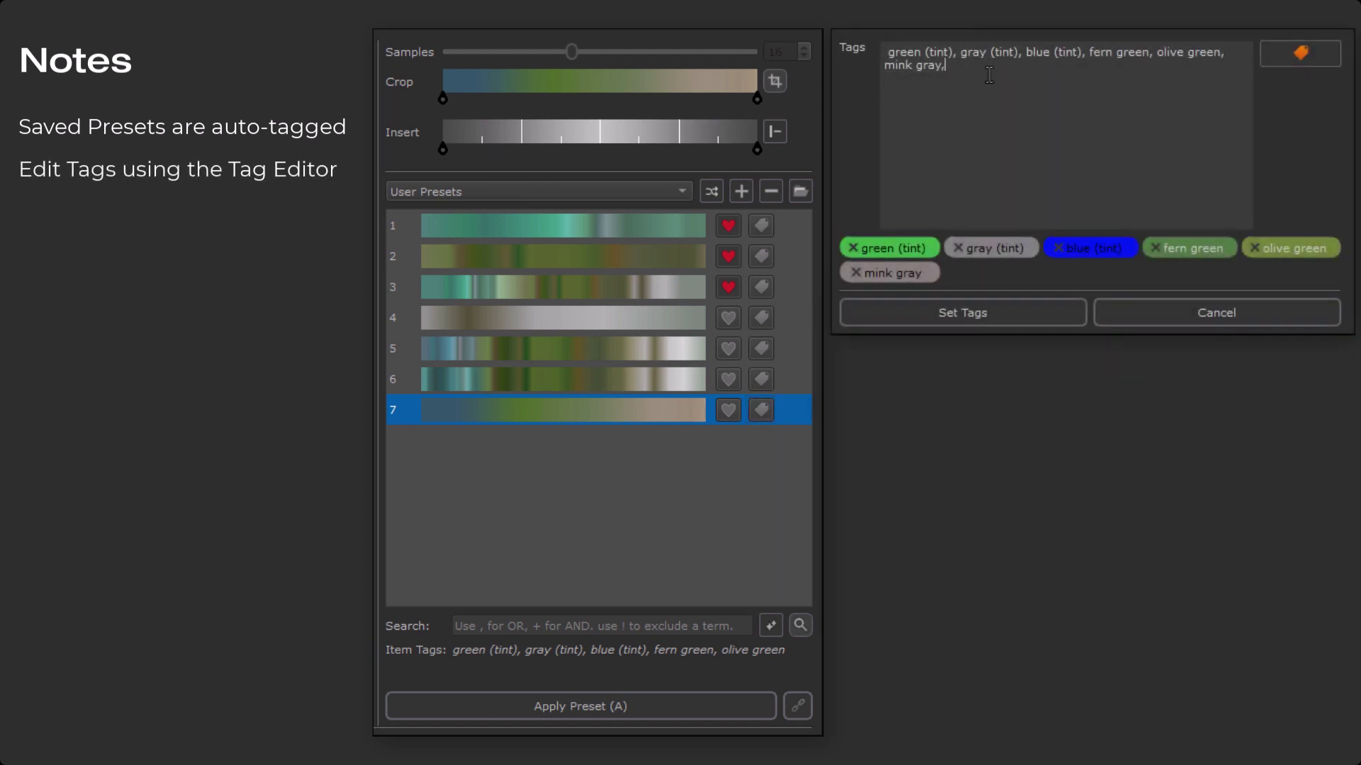
{"action": "type", "text": "my preset"}
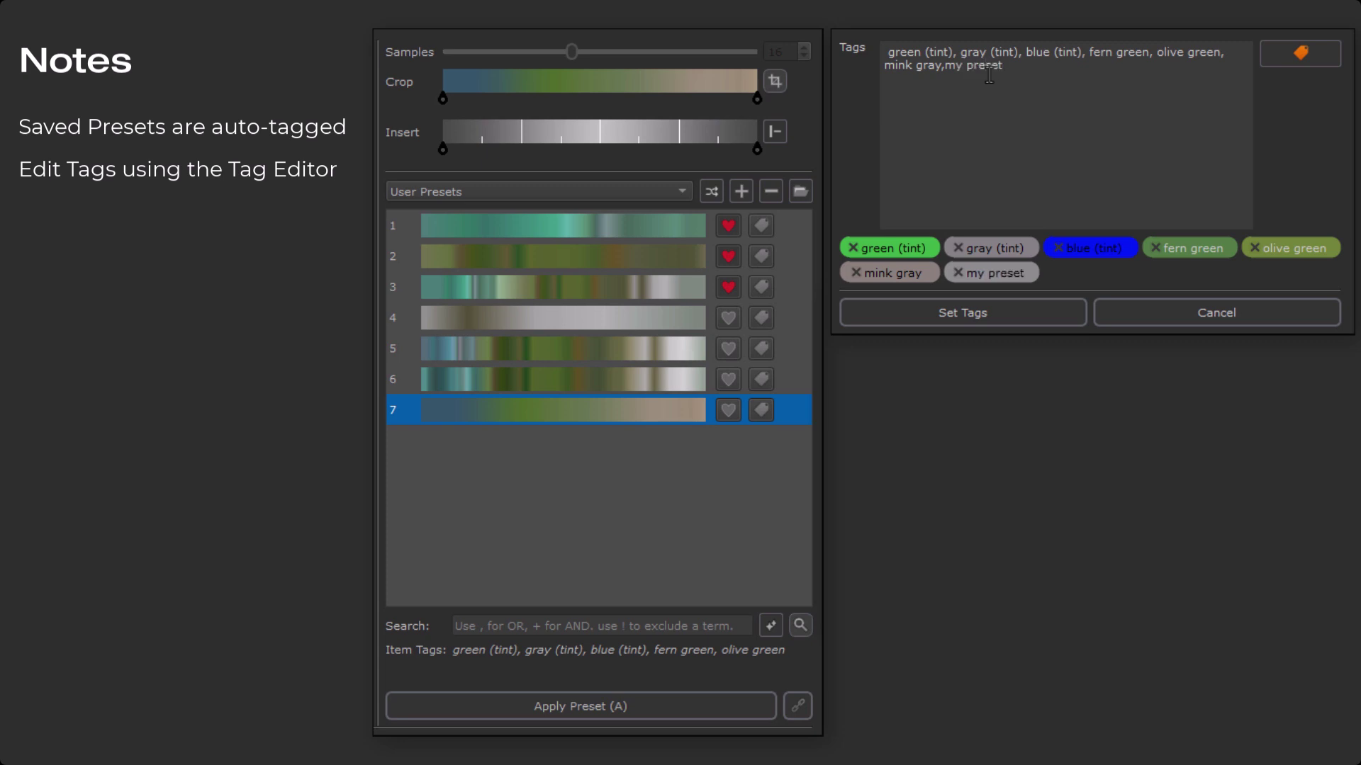
{"action": "left_click", "coordinate": [988, 275]}
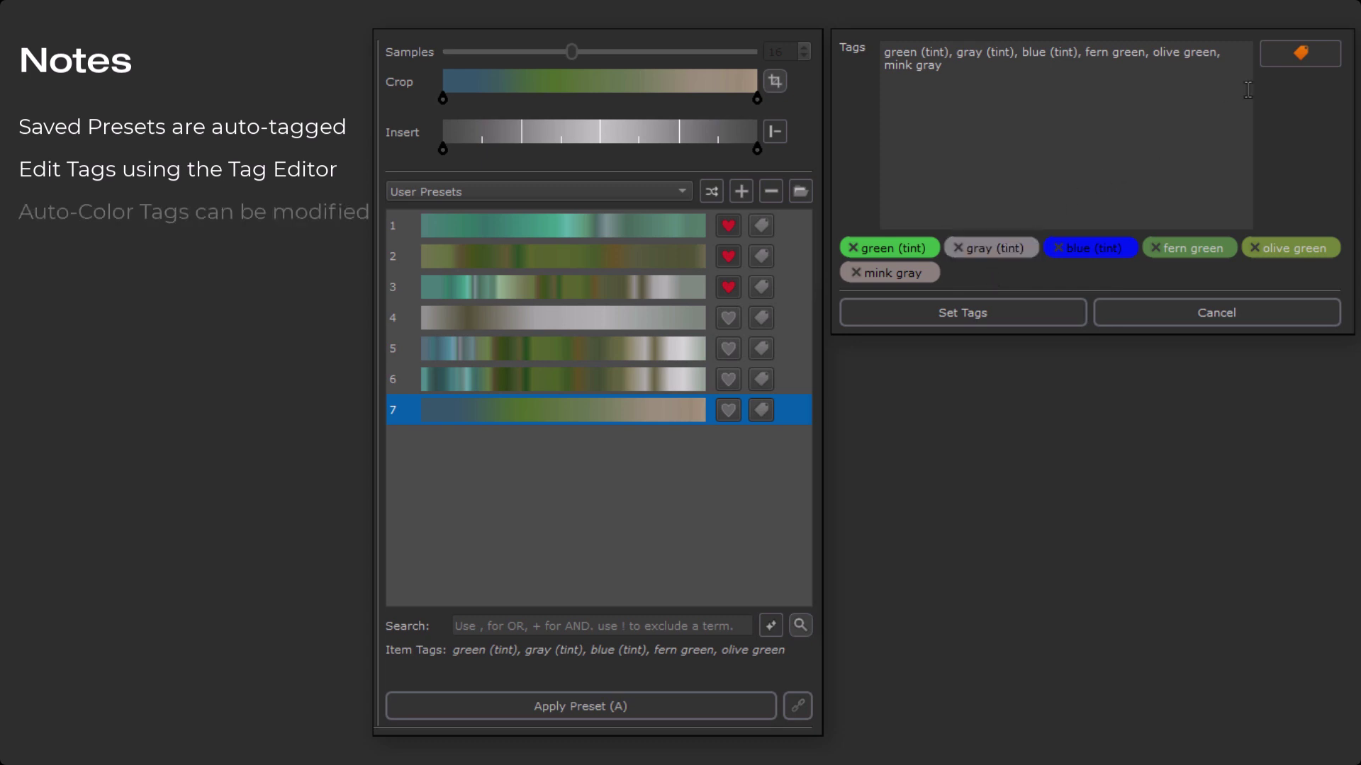
Toggle red, lavender pink and other colours in the tag auto-colour palette
{"action": "left_click", "coordinate": [1289, 57]}
{"action": "left_click", "coordinate": [1019, 432]}
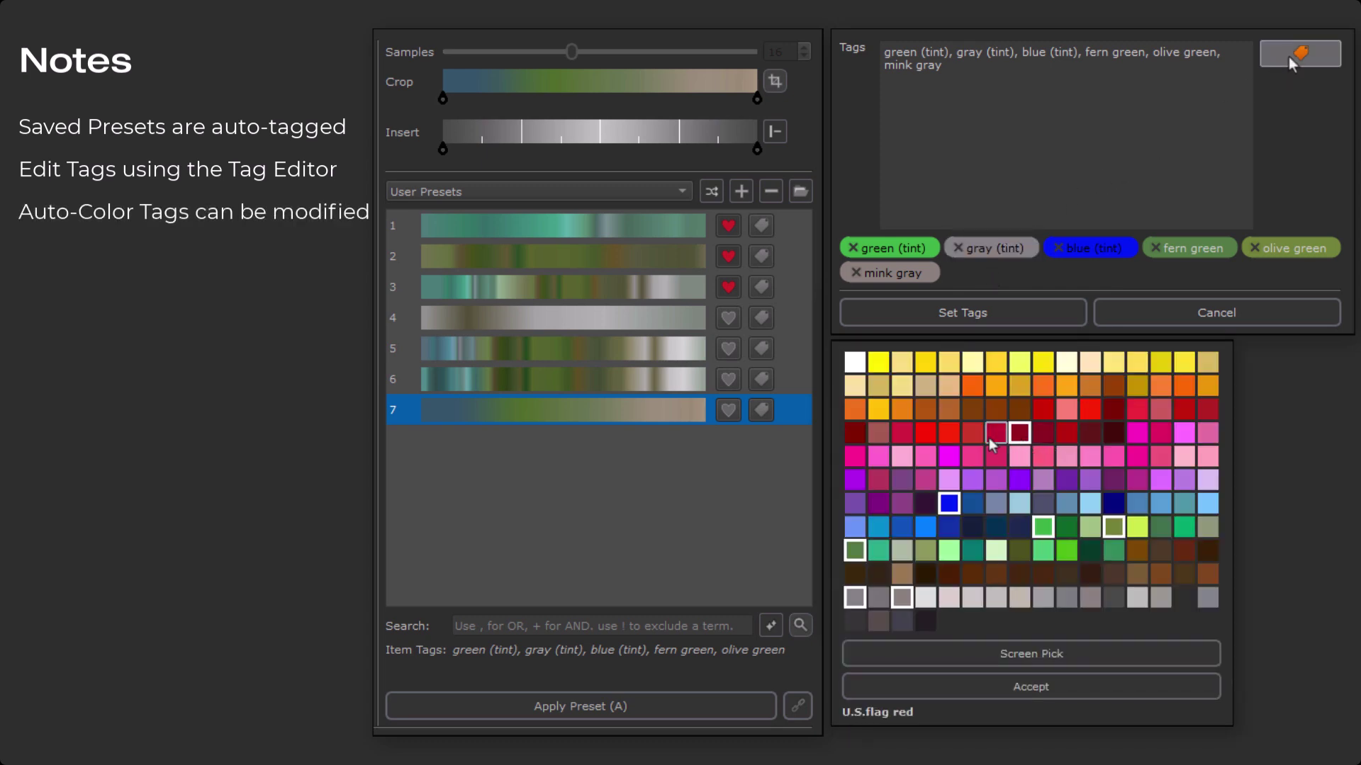
{"action": "left_click", "coordinate": [949, 432]}
{"action": "left_click", "coordinate": [902, 455]}
{"action": "left_click", "coordinate": [949, 503]}
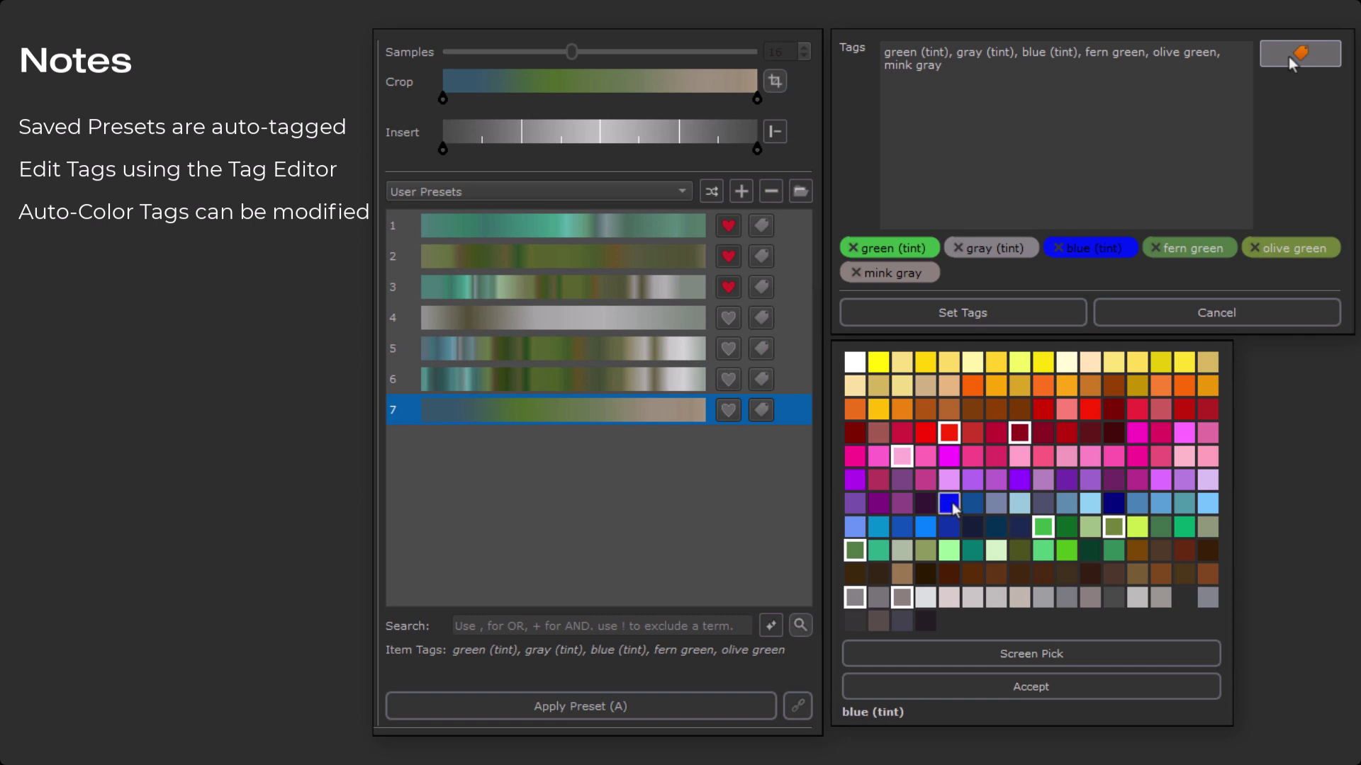
{"action": "left_click", "coordinate": [1043, 526]}
{"action": "mouse_move", "coordinate": [1114, 532]}
{"action": "left_mouse_down"}
{"action": "mouse_move", "coordinate": [1126, 517]}
{"action": "mouse_move", "coordinate": [1090, 348]}
{"action": "mouse_move", "coordinate": [1020, 494]}
{"action": "left_mouse_up"}
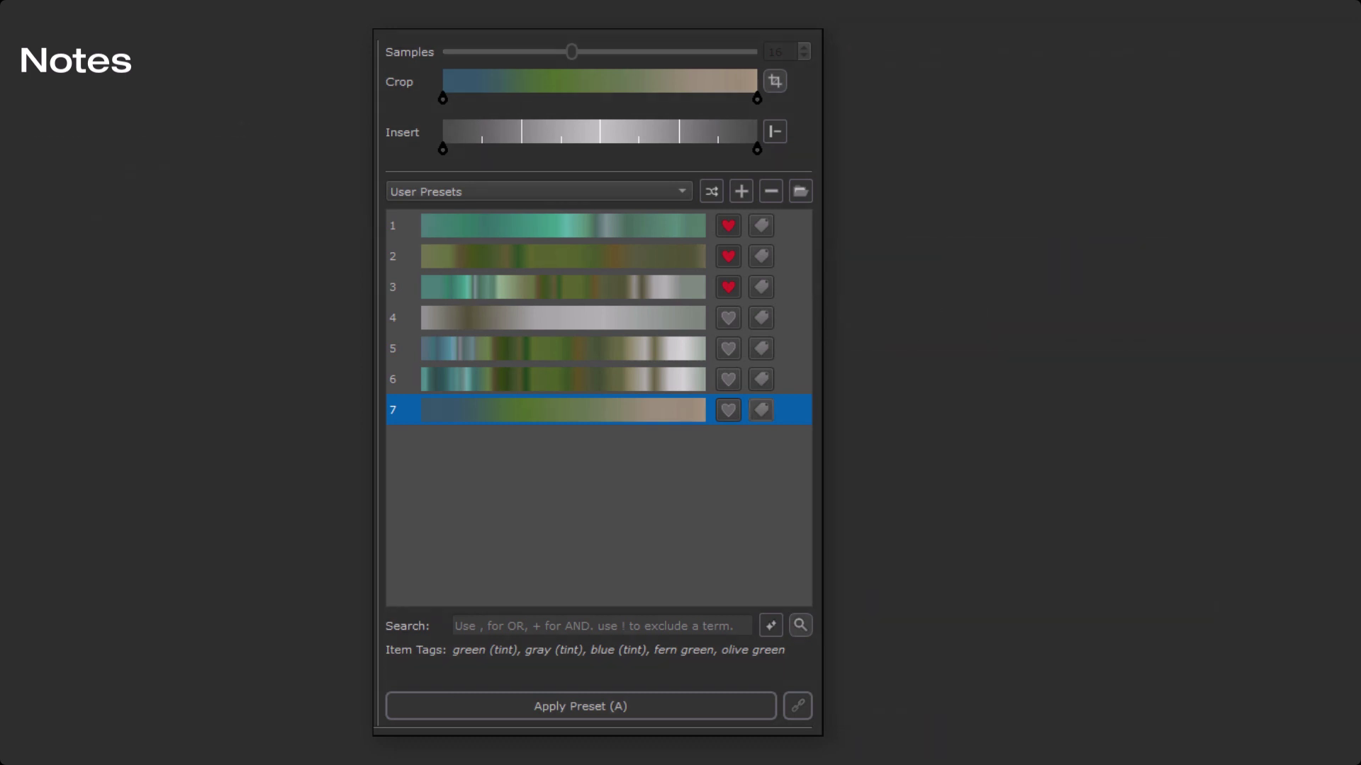
Favourite preset 7, confirm it as Favourites entry 12, then show the Oranges collection
{"action": "left_click", "coordinate": [728, 411]}
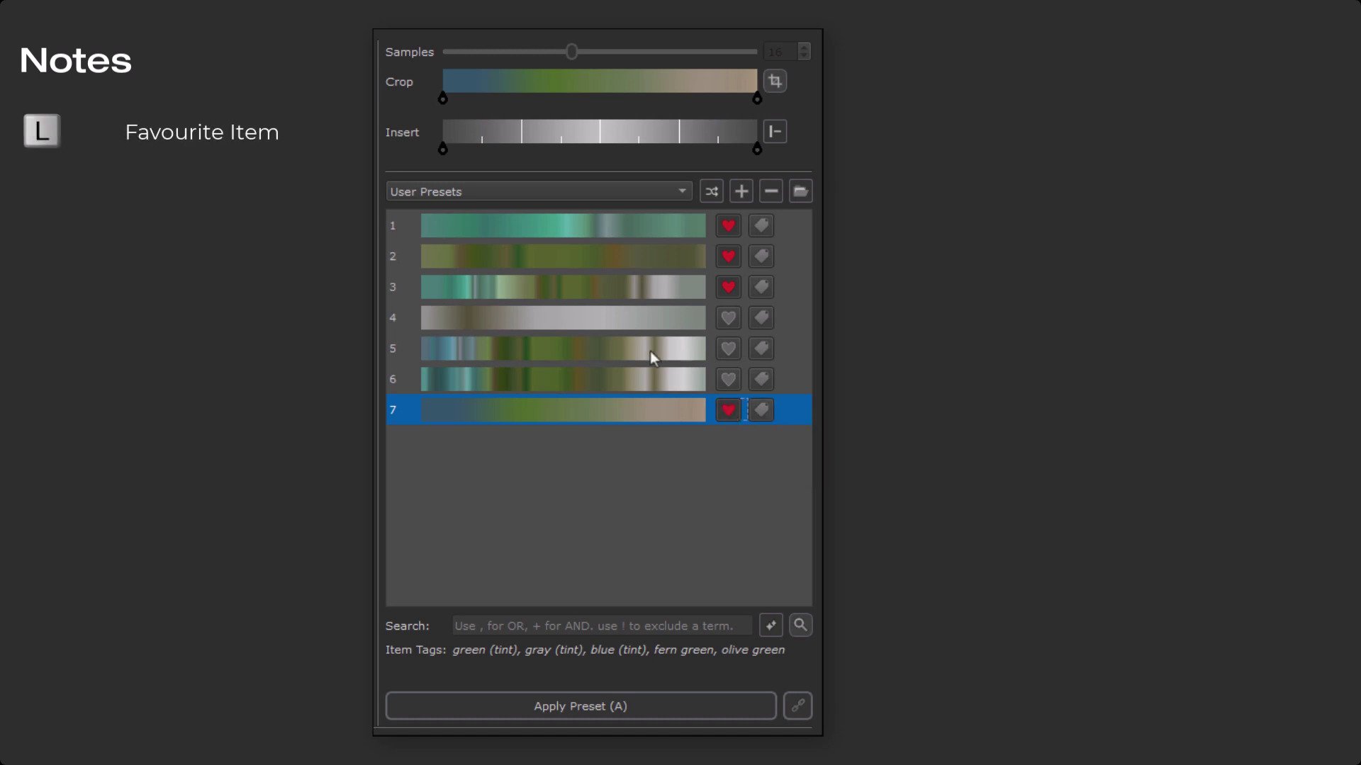
{"action": "left_click", "coordinate": [554, 186]}
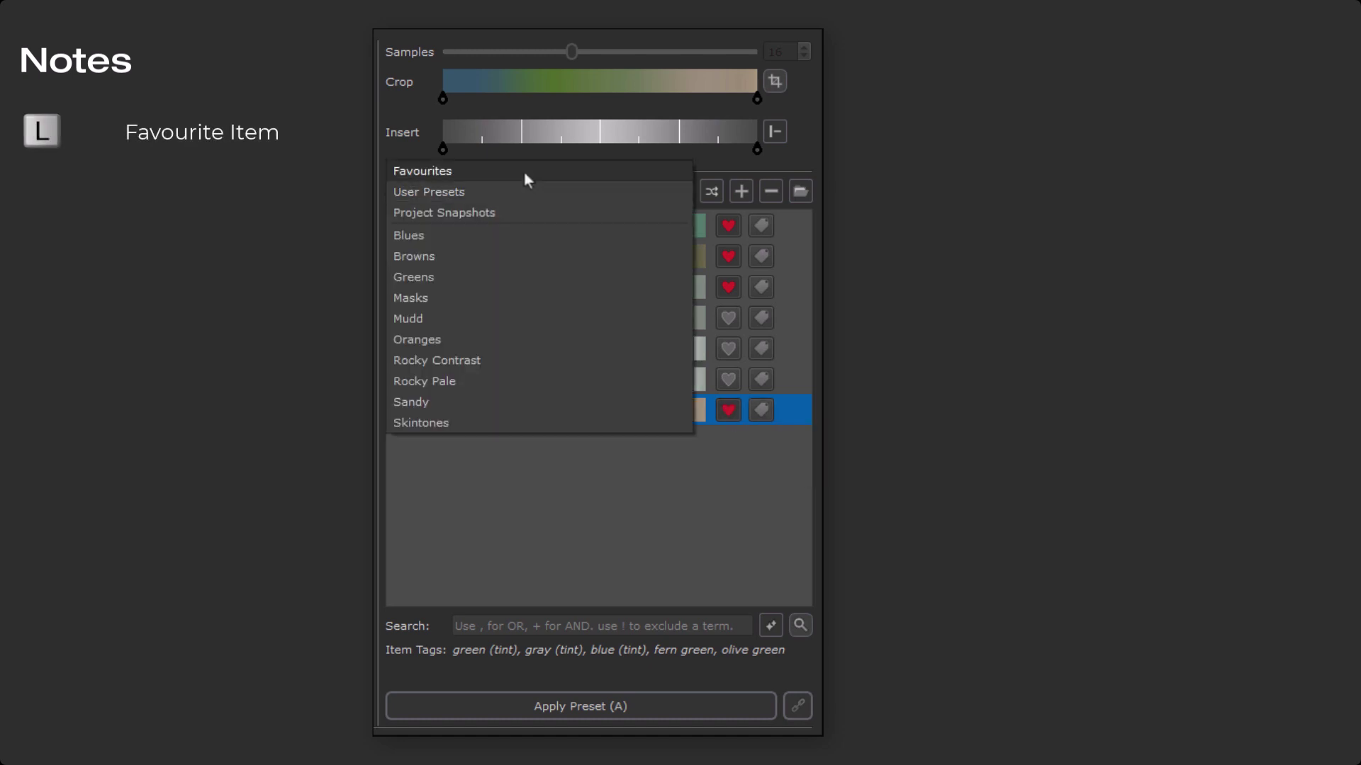
{"action": "left_click", "coordinate": [525, 173]}
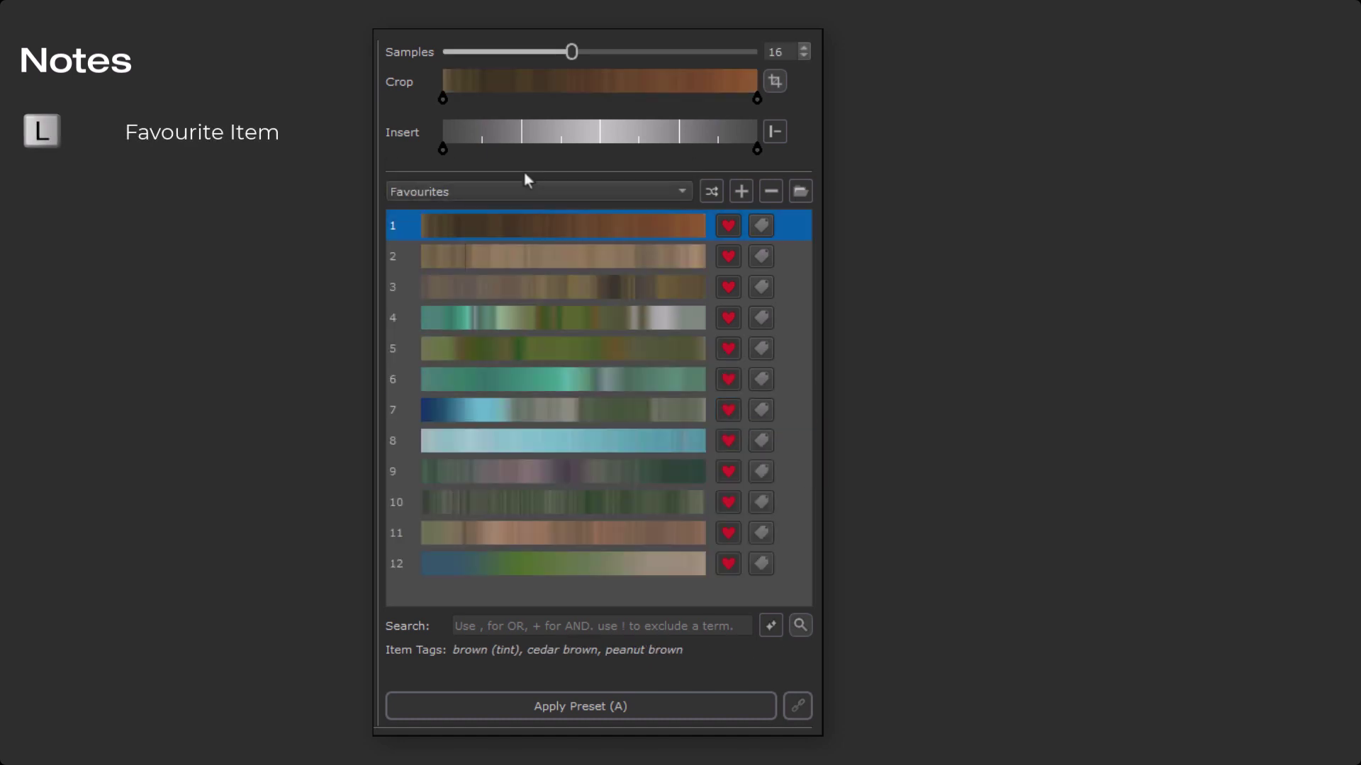
{"action": "left_click", "coordinate": [580, 566]}
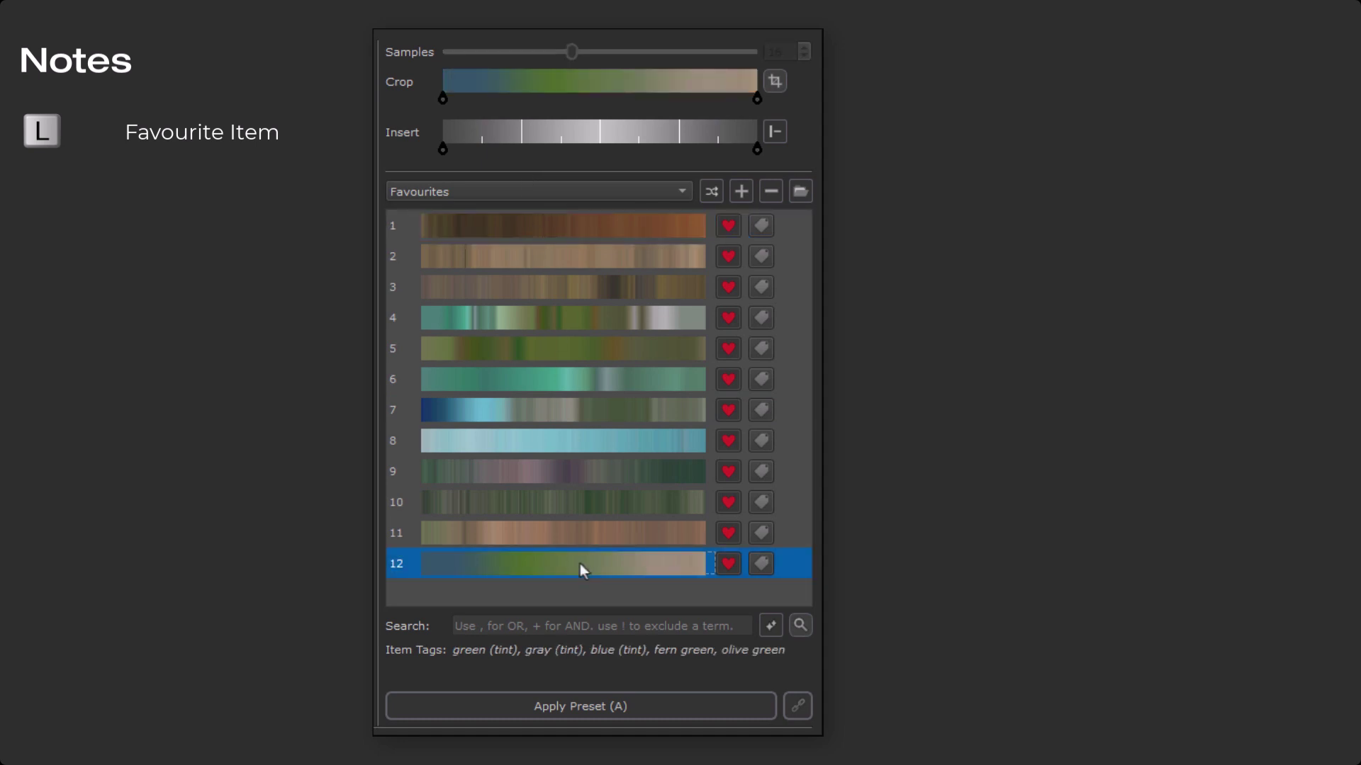
{"action": "left_click", "coordinate": [542, 194]}
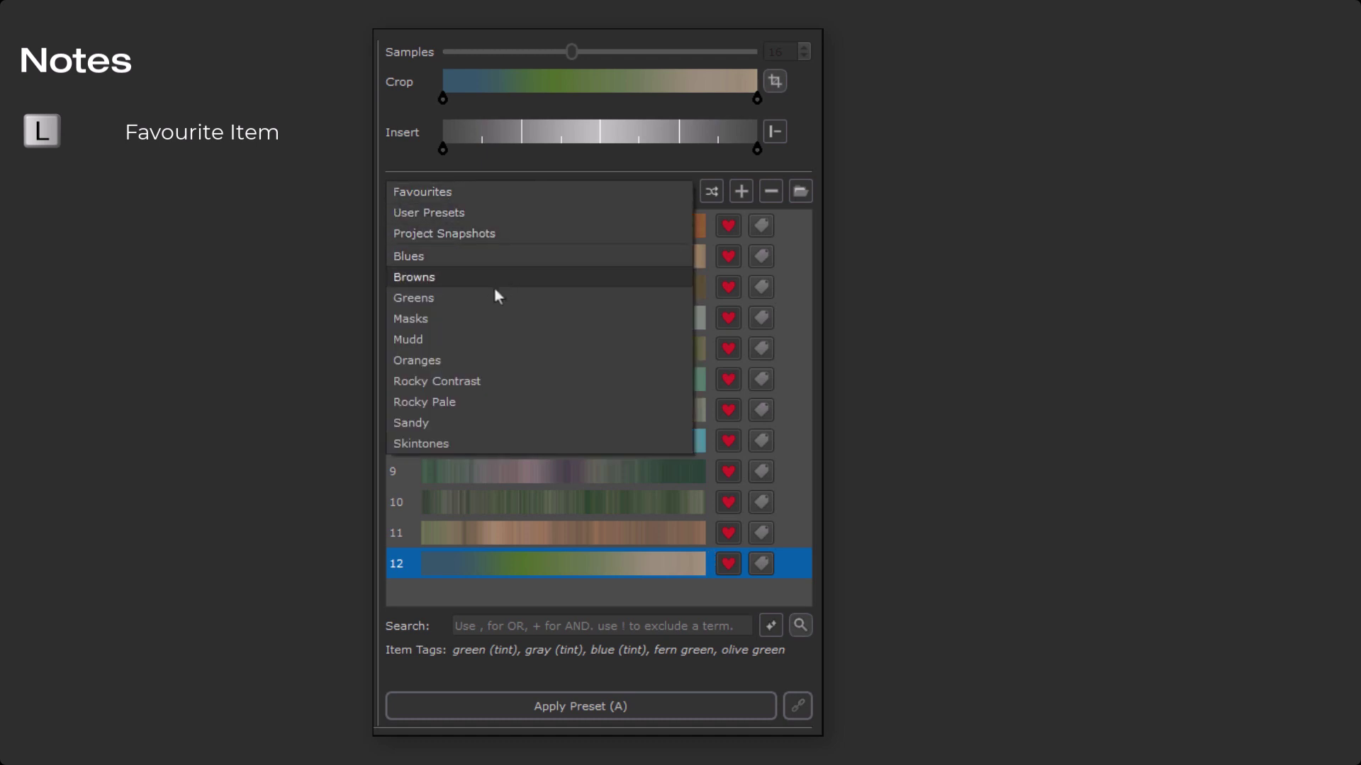
{"action": "left_click", "coordinate": [474, 362]}
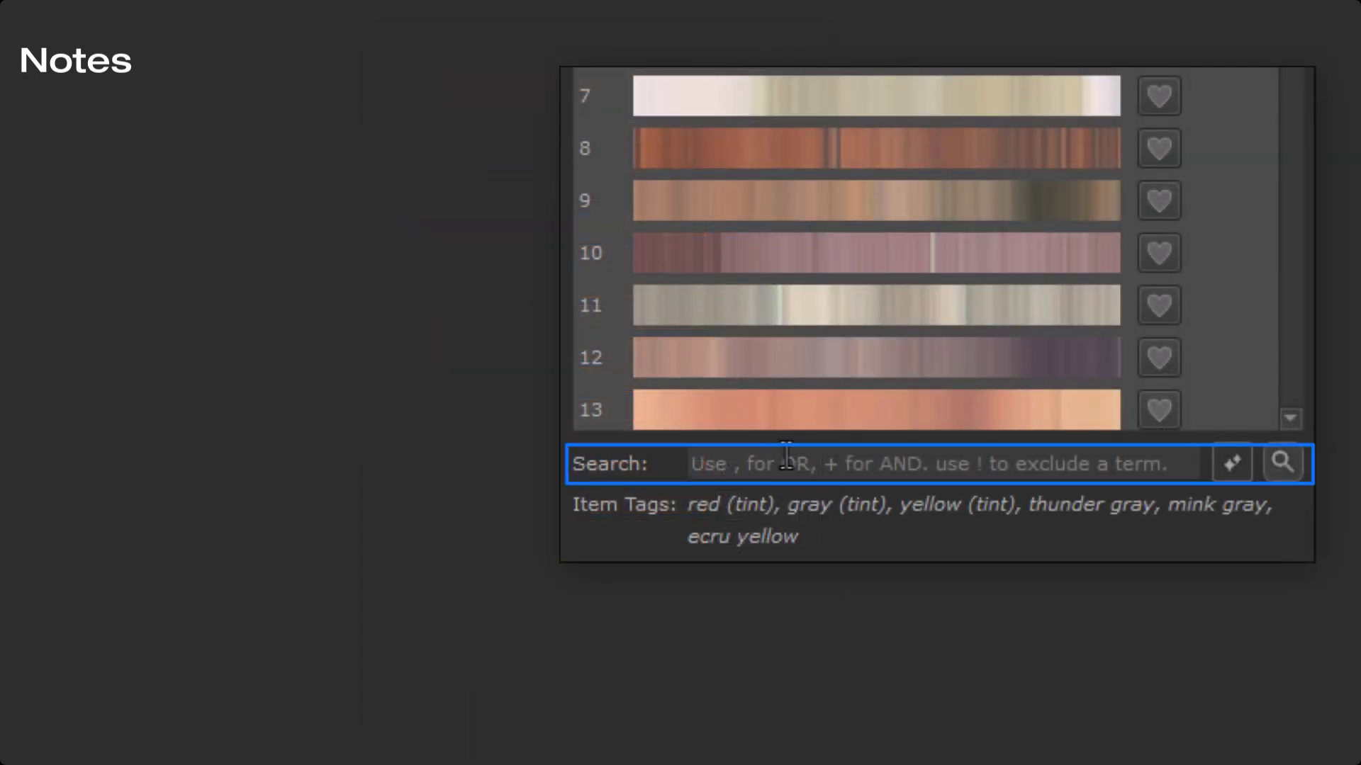
Search presets with 'gray+red', then extend the query with '+red+!yellow,green'
{"action": "left_click", "coordinate": [785, 462]}
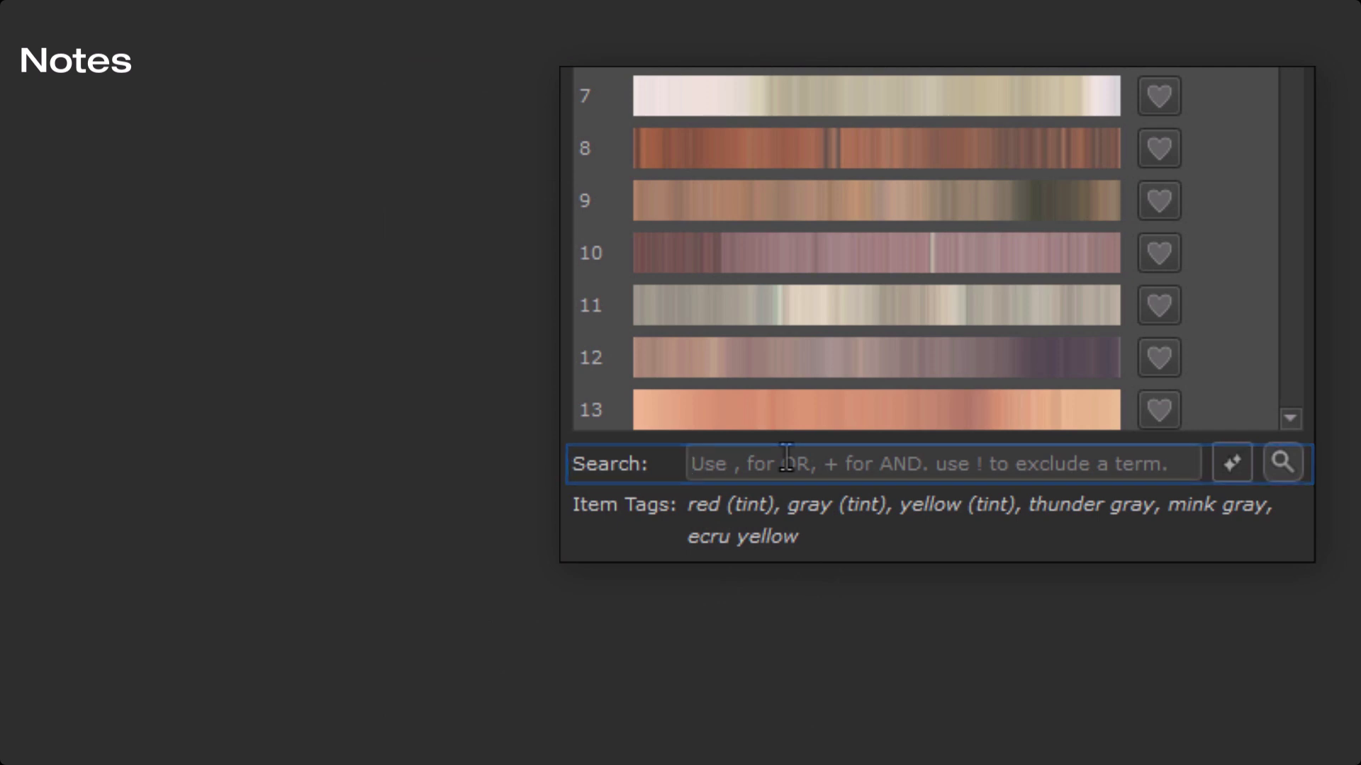
{"action": "type", "text": "gray+r"}
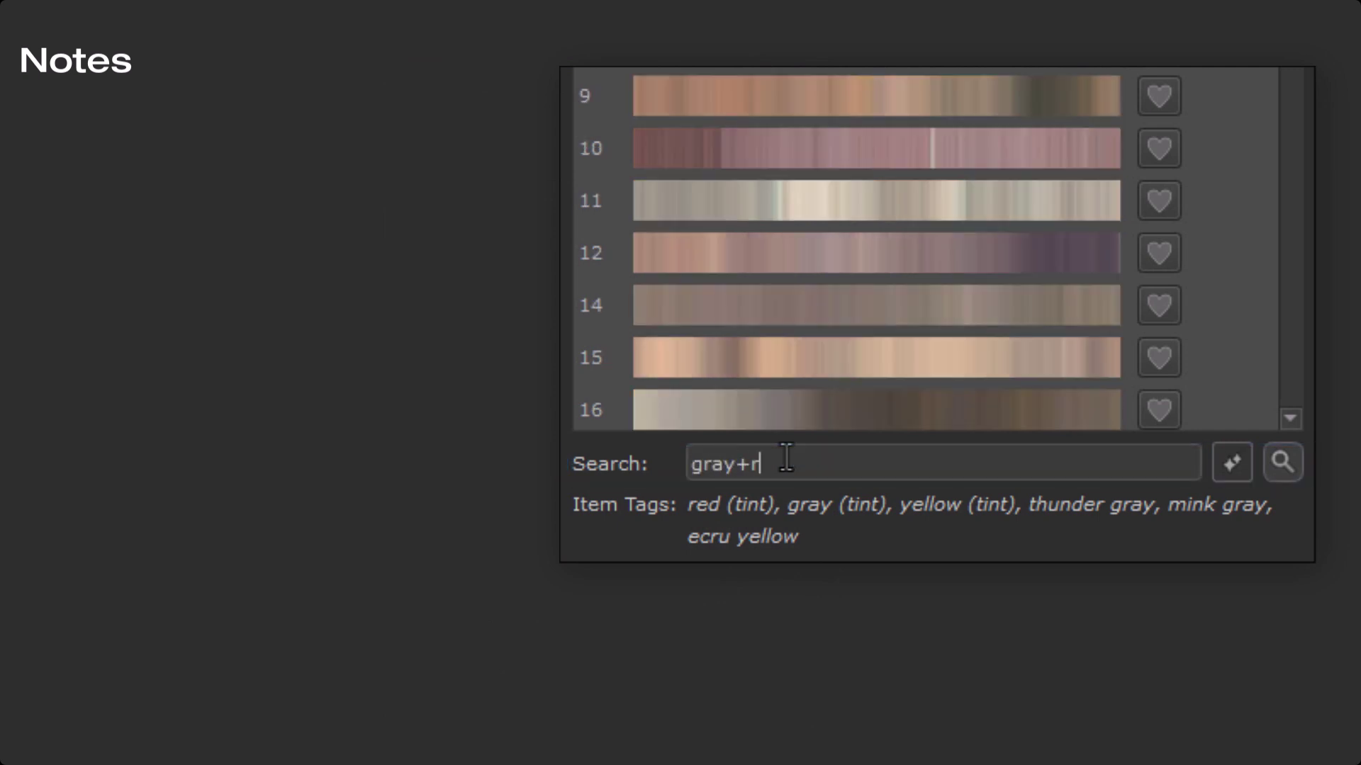
{"action": "type", "text": "ed"}
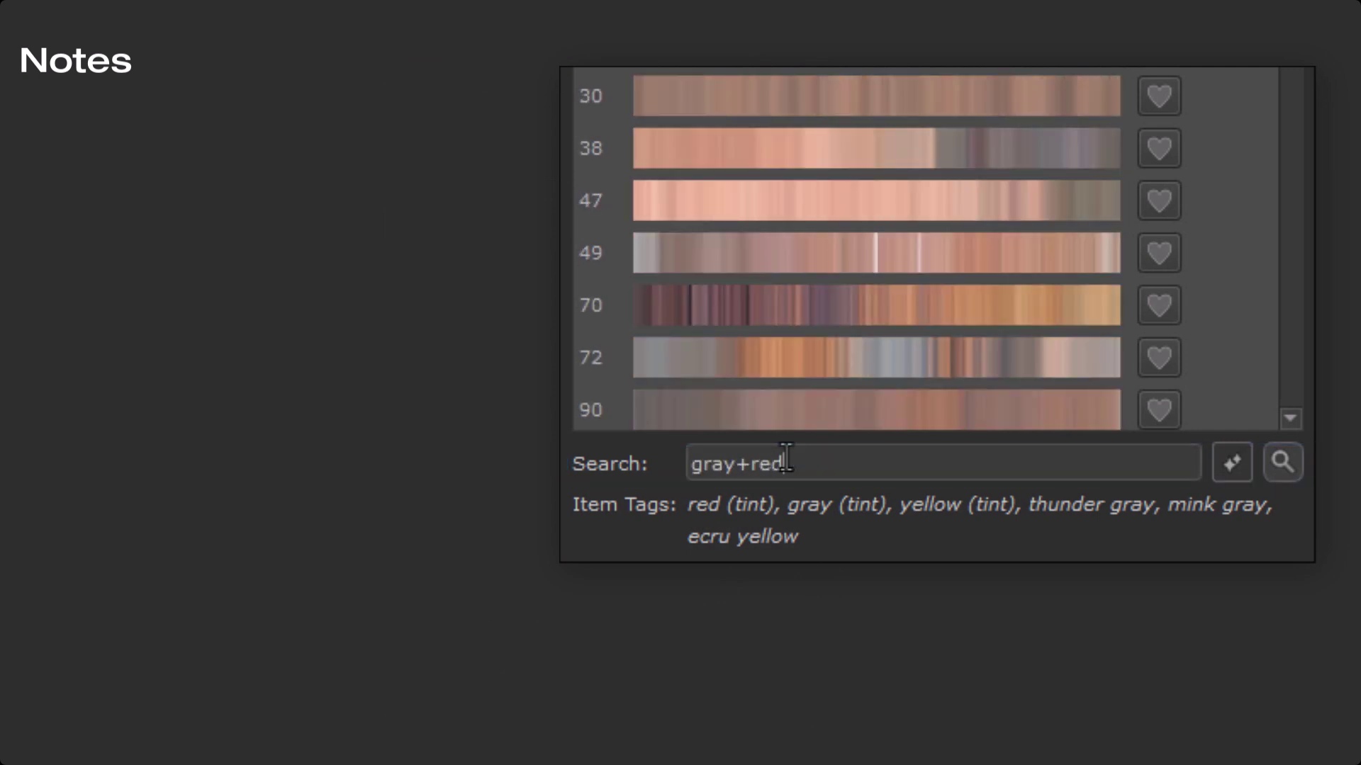
{"action": "key", "text": "ctrl+a"}
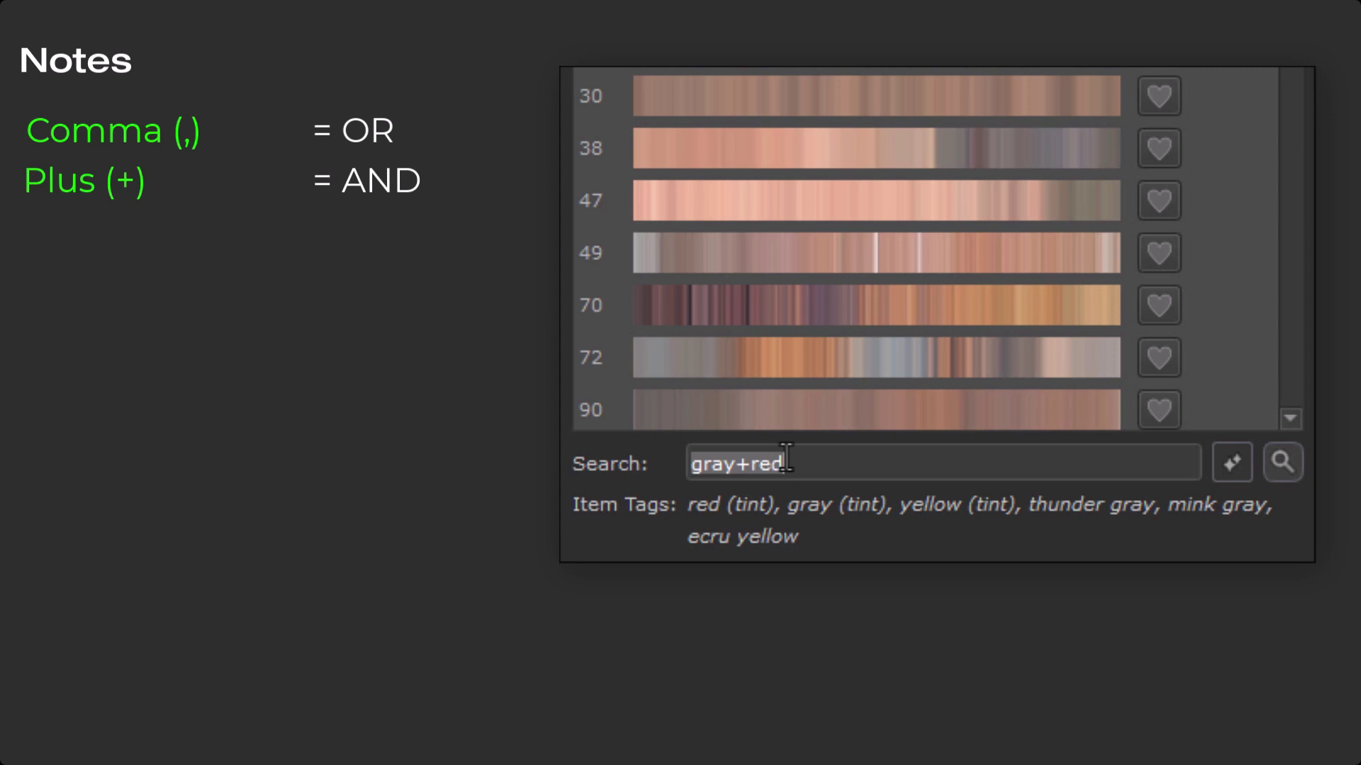
{"action": "left_click", "coordinate": [781, 462]}
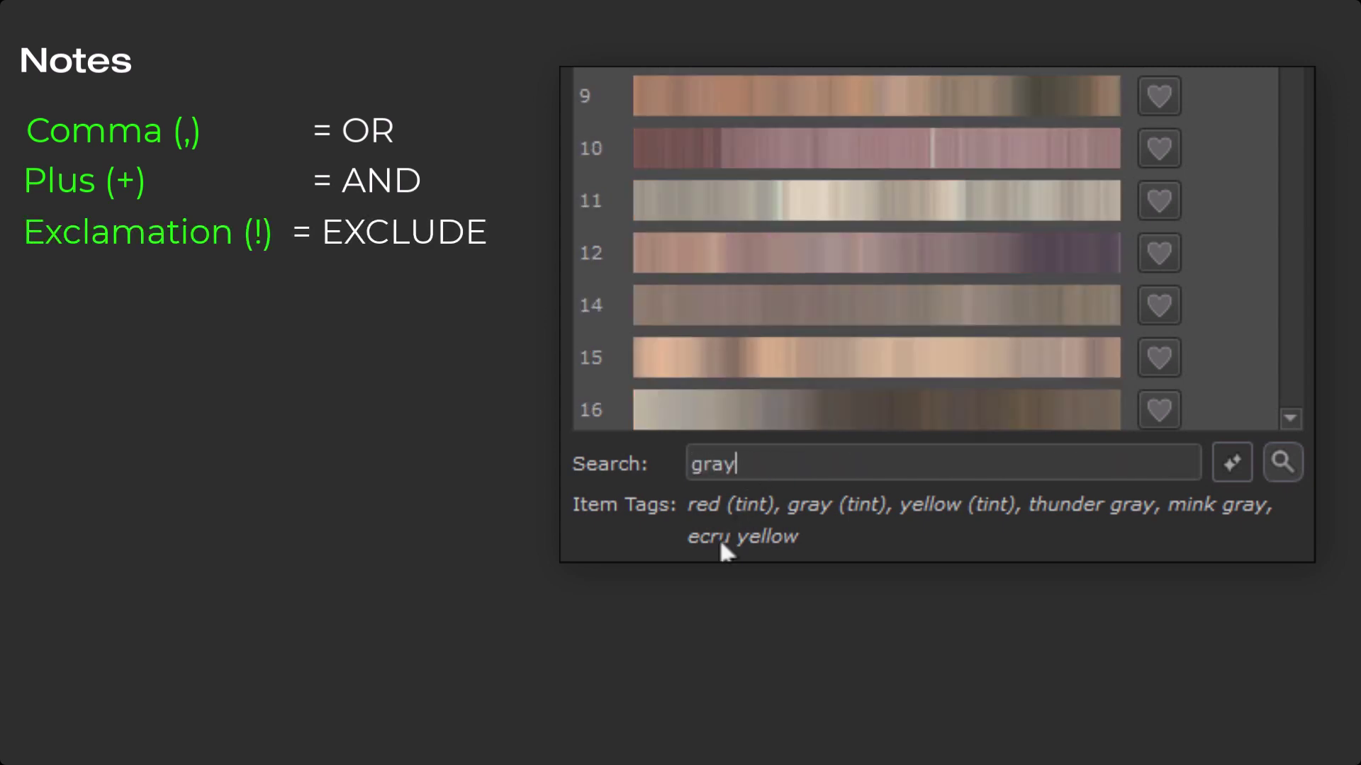
{"action": "type", "text": "+"}
{"action": "type", "text": "red"}
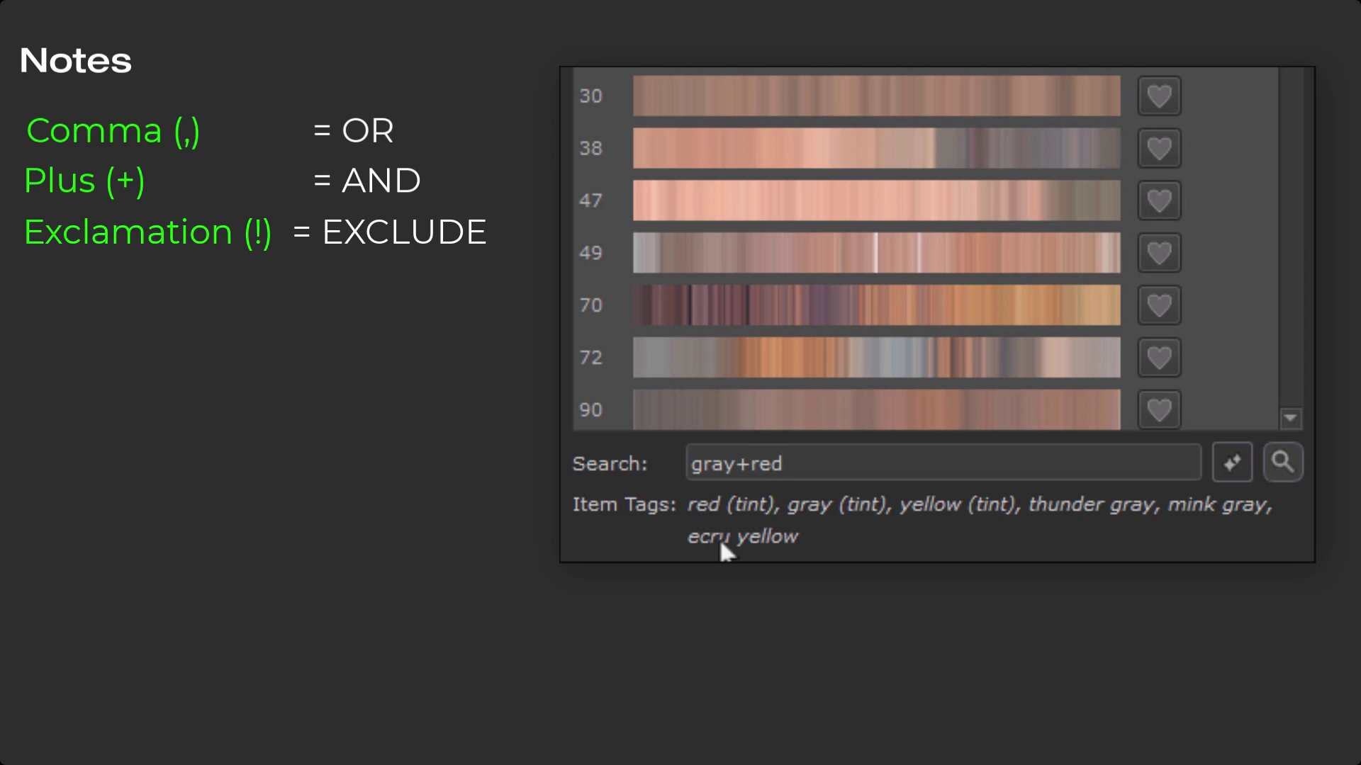
{"action": "type", "text": "+!yellow"}
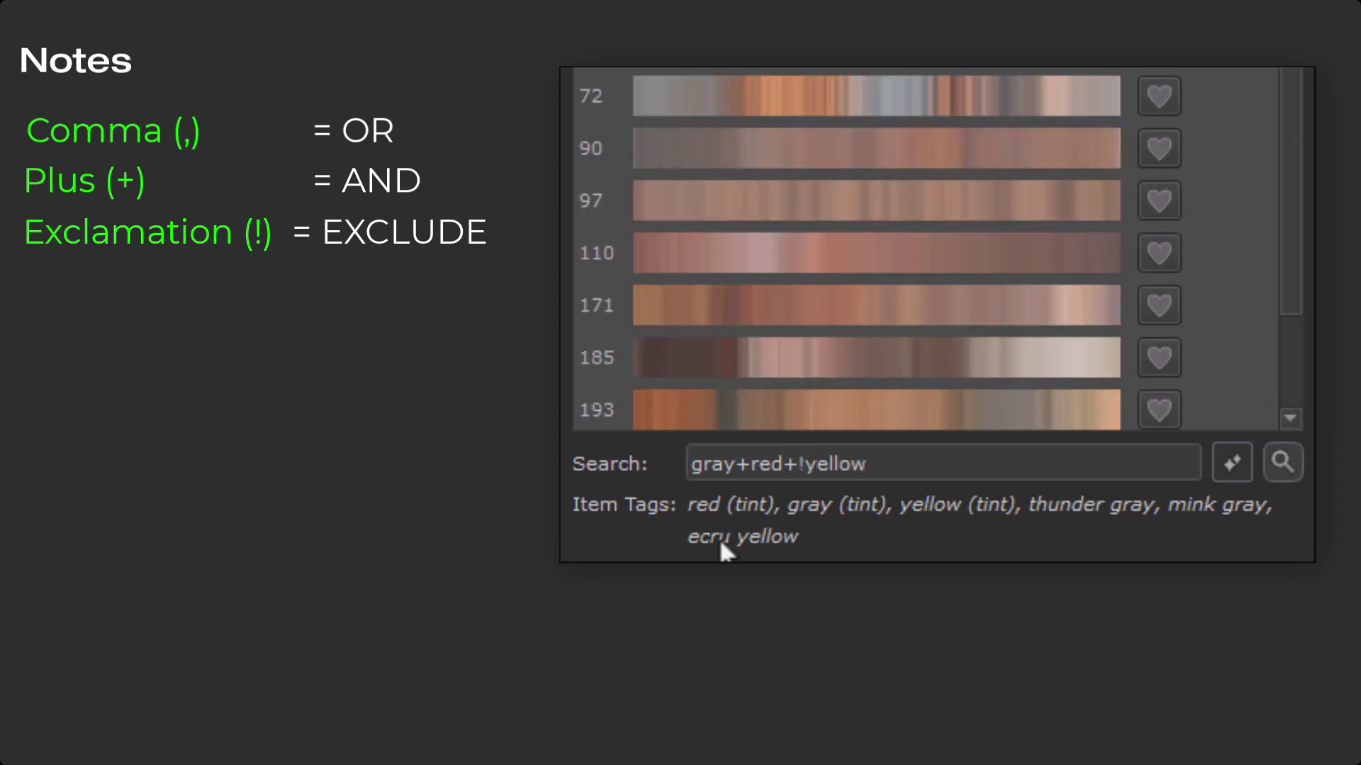
{"action": "type", "text": ",green"}
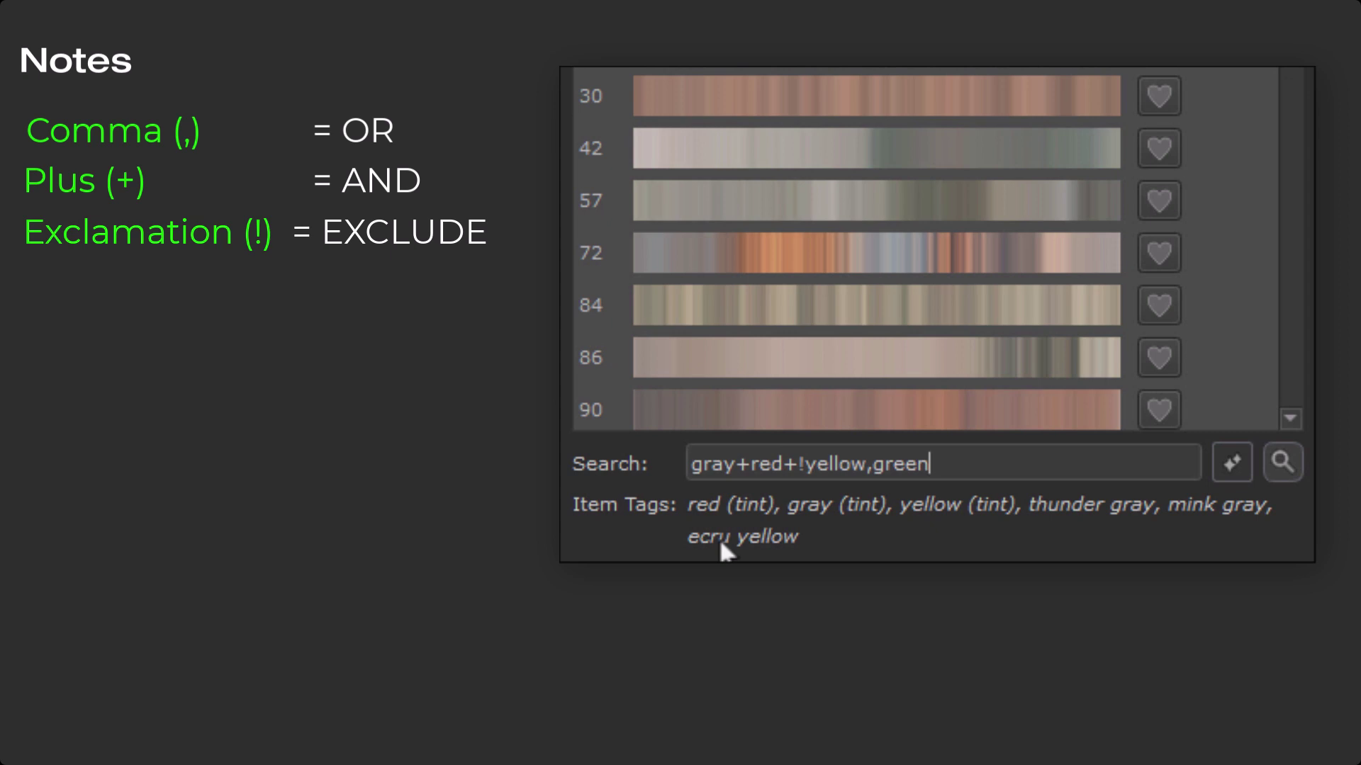
Replace the search query with 'gray,yellow,-green'
{"action": "key", "text": "ctrl+a"}
{"action": "key", "text": "BackSpace"}
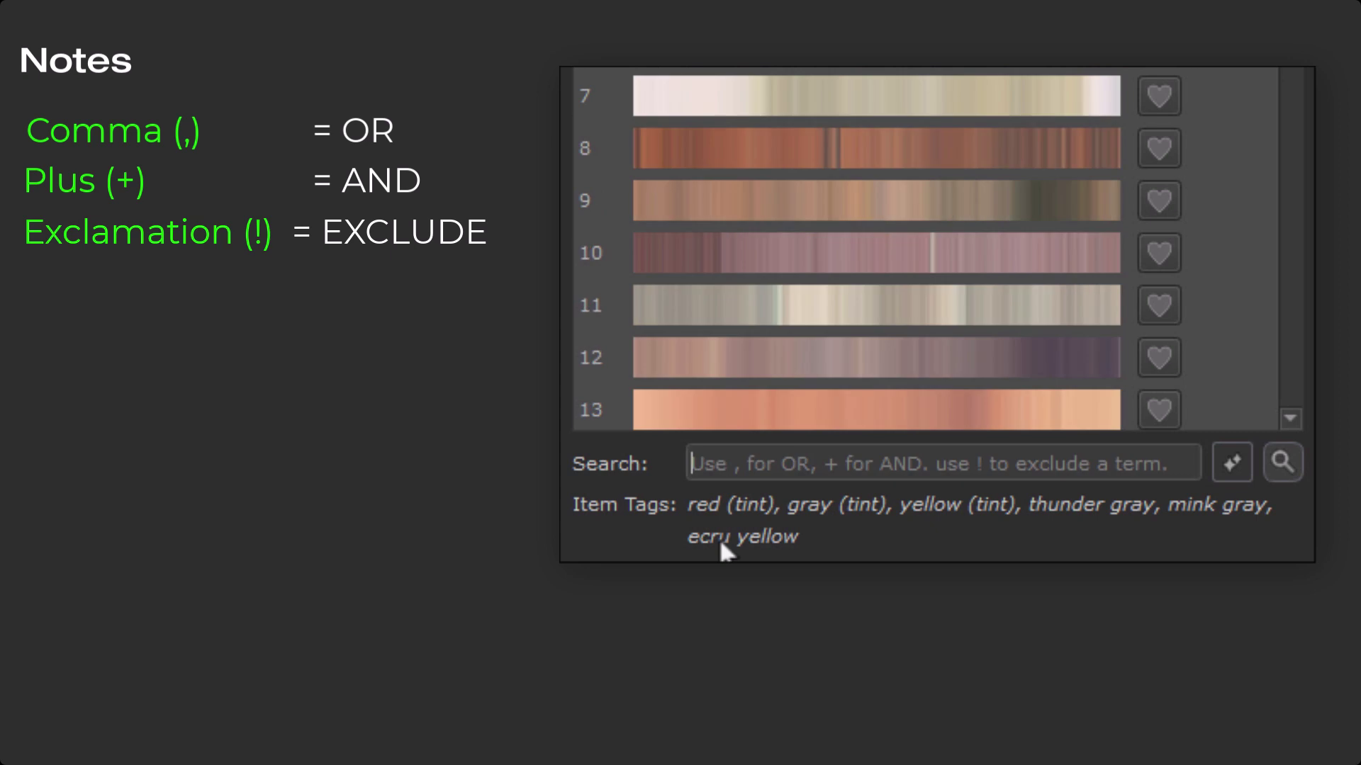
{"action": "type", "text": "gray"}
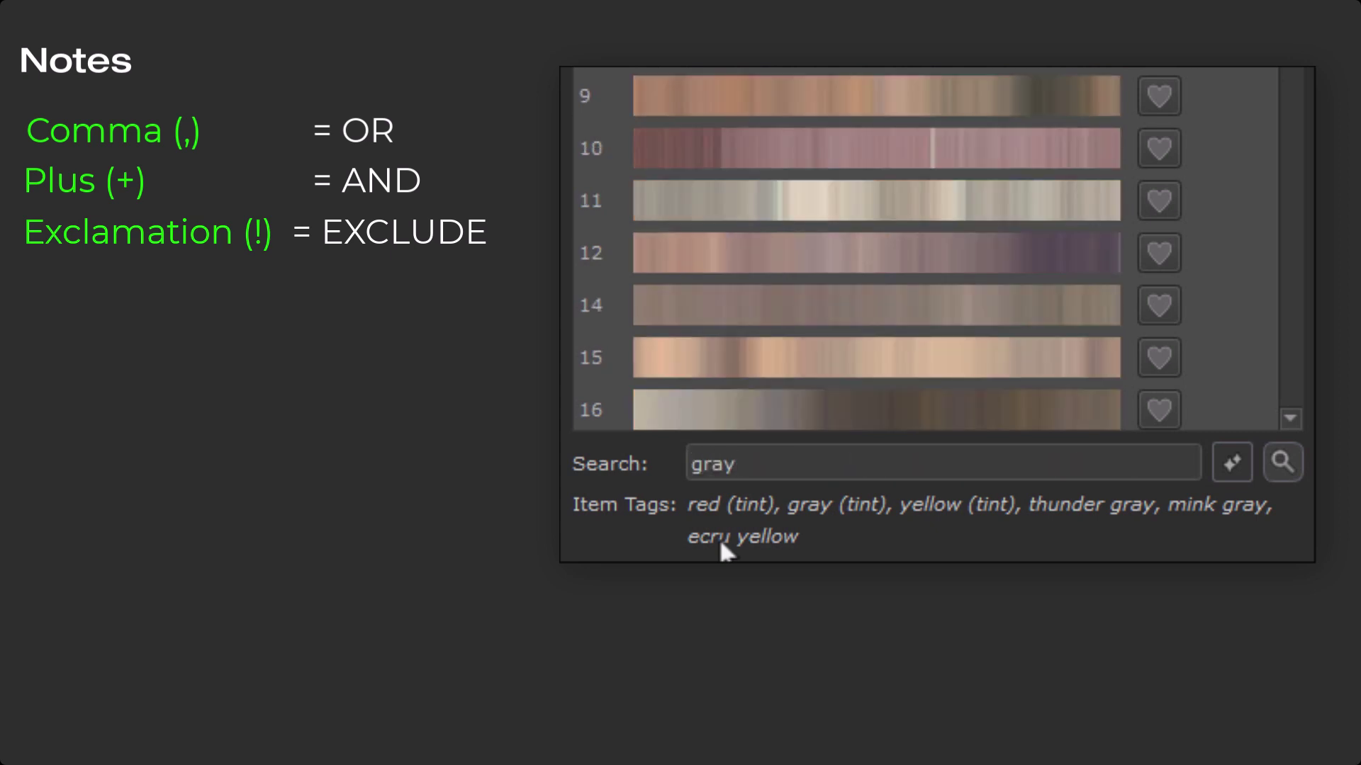
{"action": "type", "text": ",yellow"}
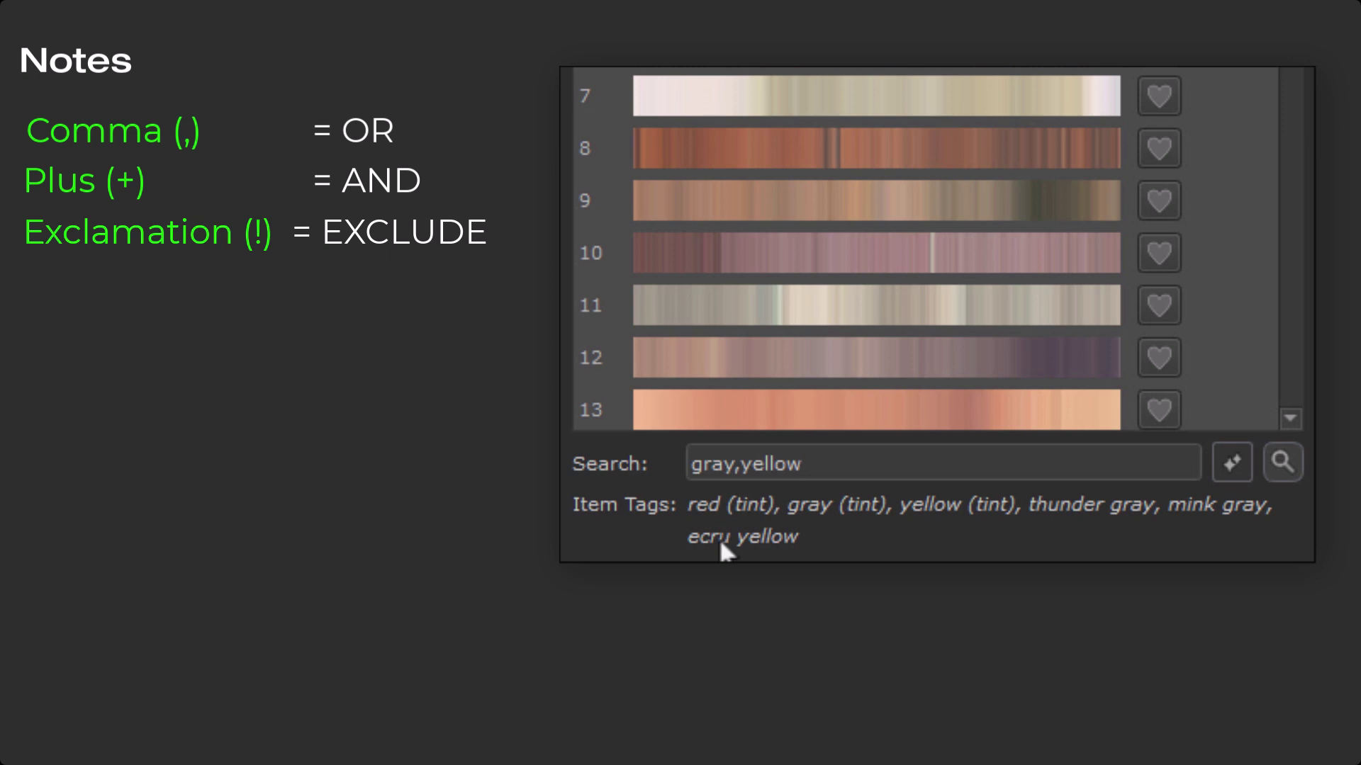
{"action": "type", "text": ",-"}
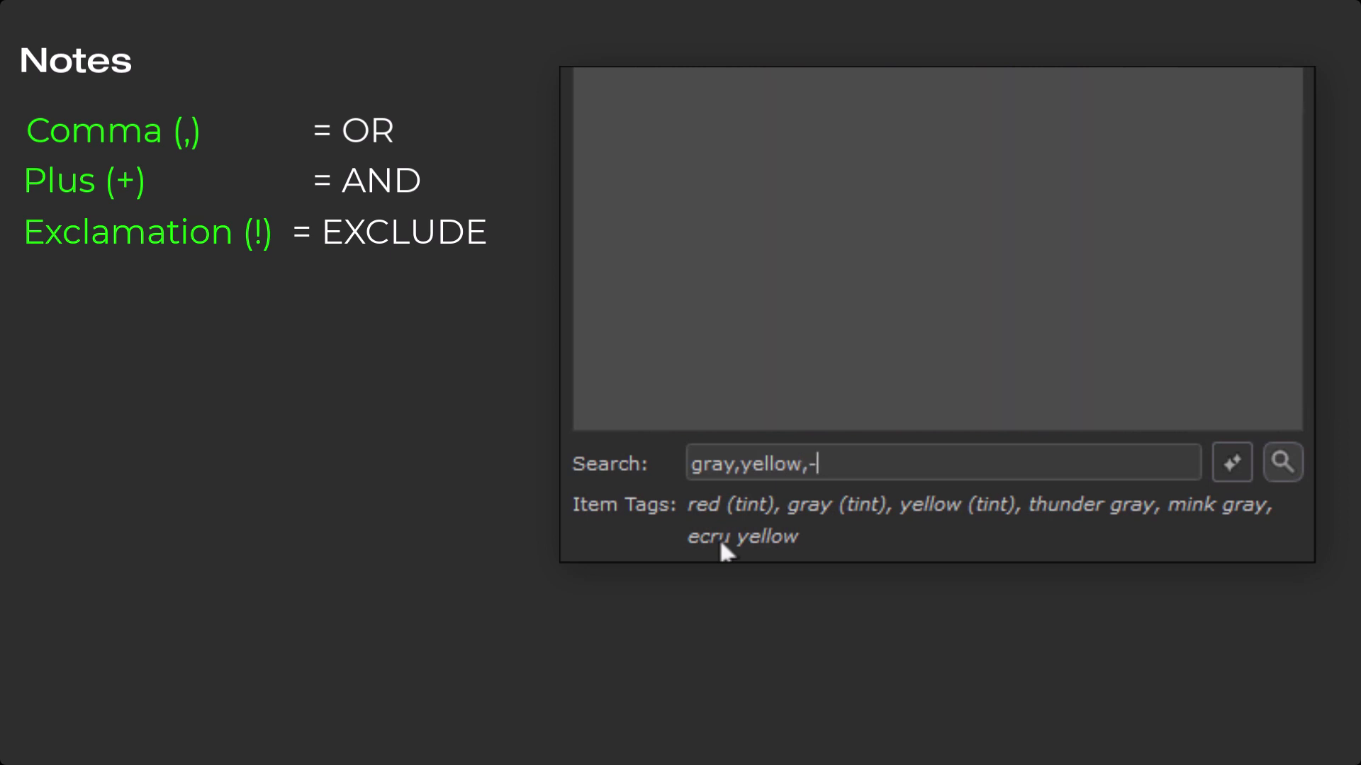
{"action": "type", "text": "green"}
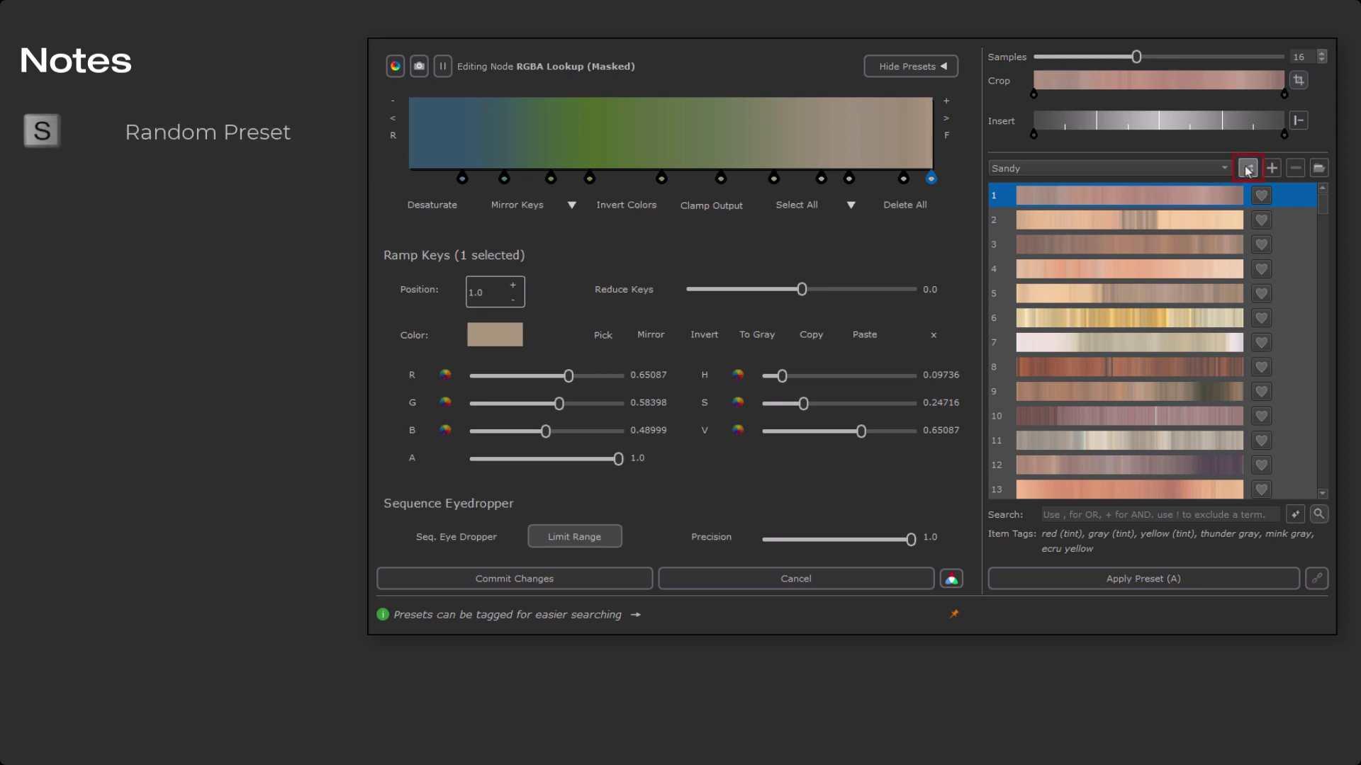
Jump to a random Sandy preset four times
{"action": "left_click", "coordinate": [1247, 168]}
{"action": "left_click", "coordinate": [1247, 168]}
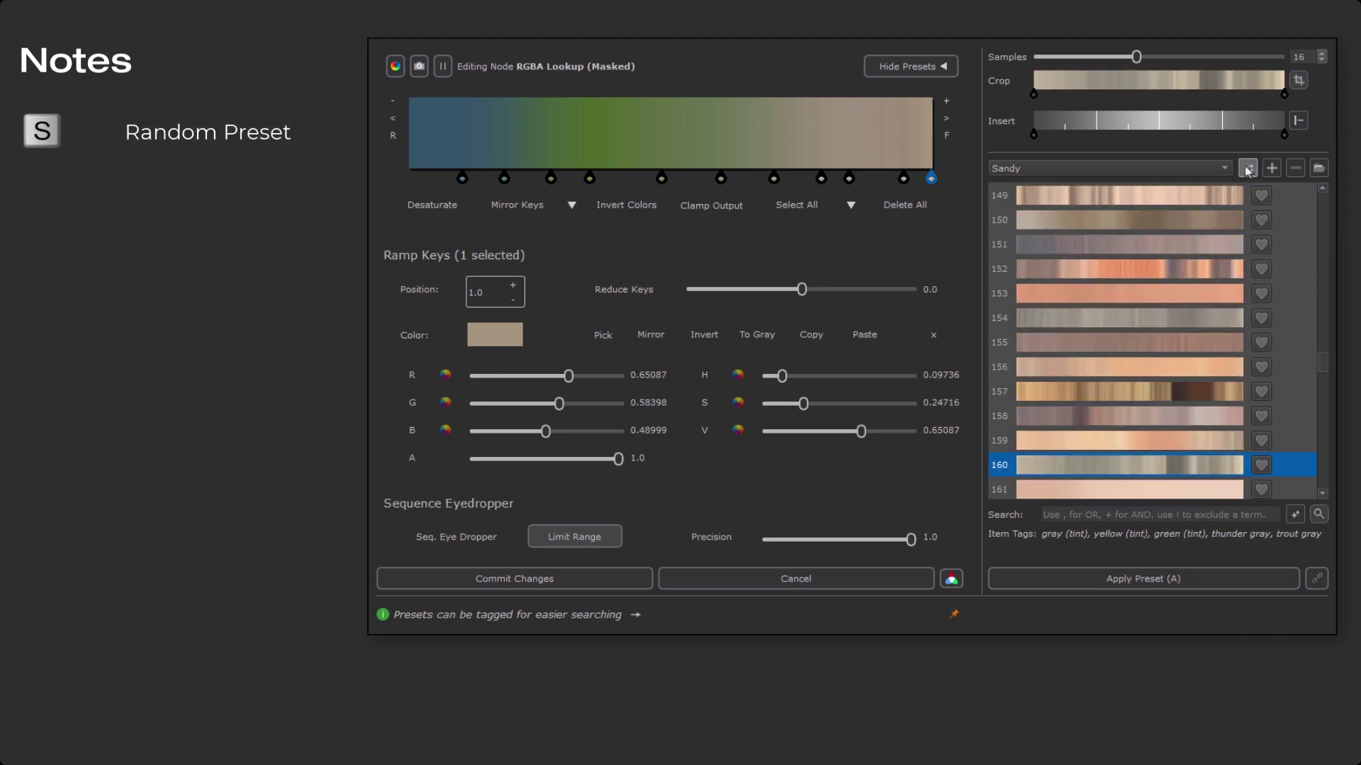
{"action": "left_click", "coordinate": [1247, 169]}
{"action": "left_click", "coordinate": [1247, 169]}
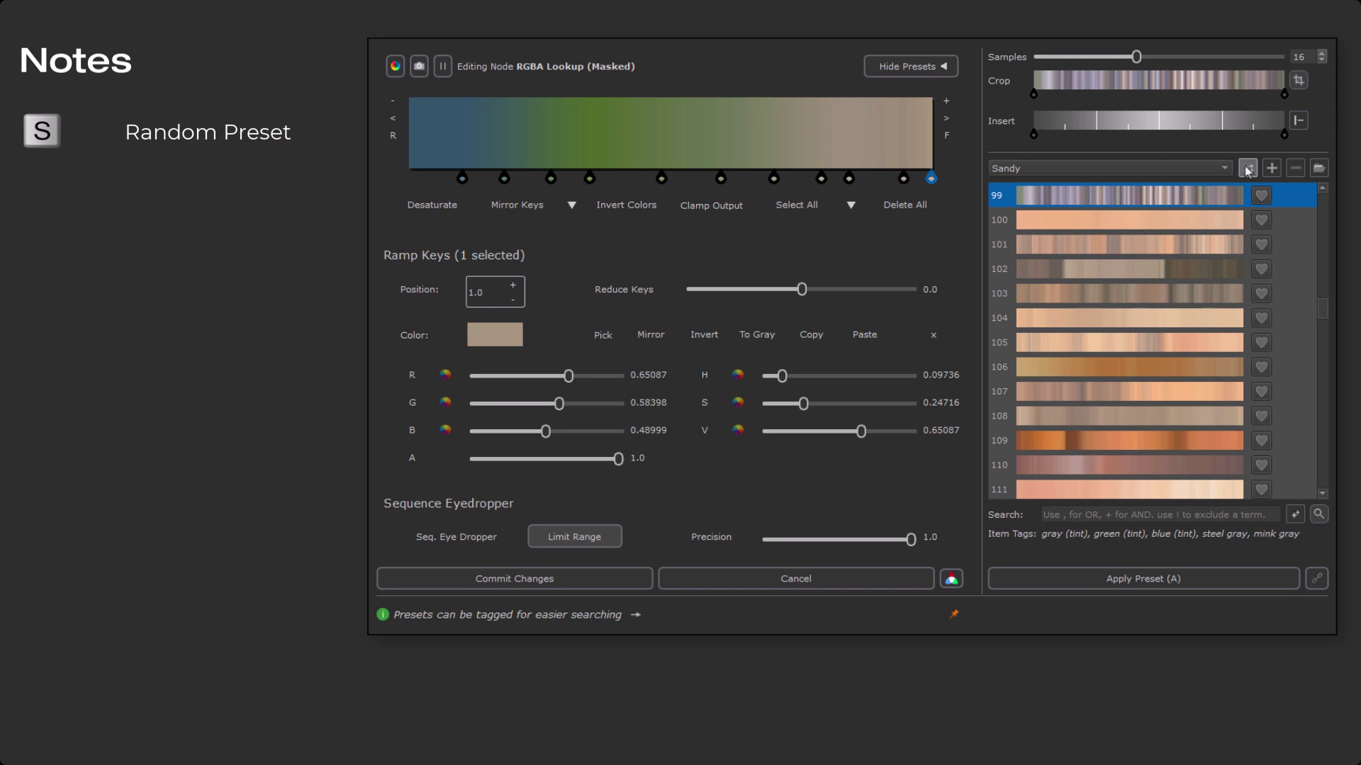
Enable Auto-Apply and shuffle until preset 70's mauve-to-tan 32-key gradient loads
{"action": "left_click", "coordinate": [1316, 580]}
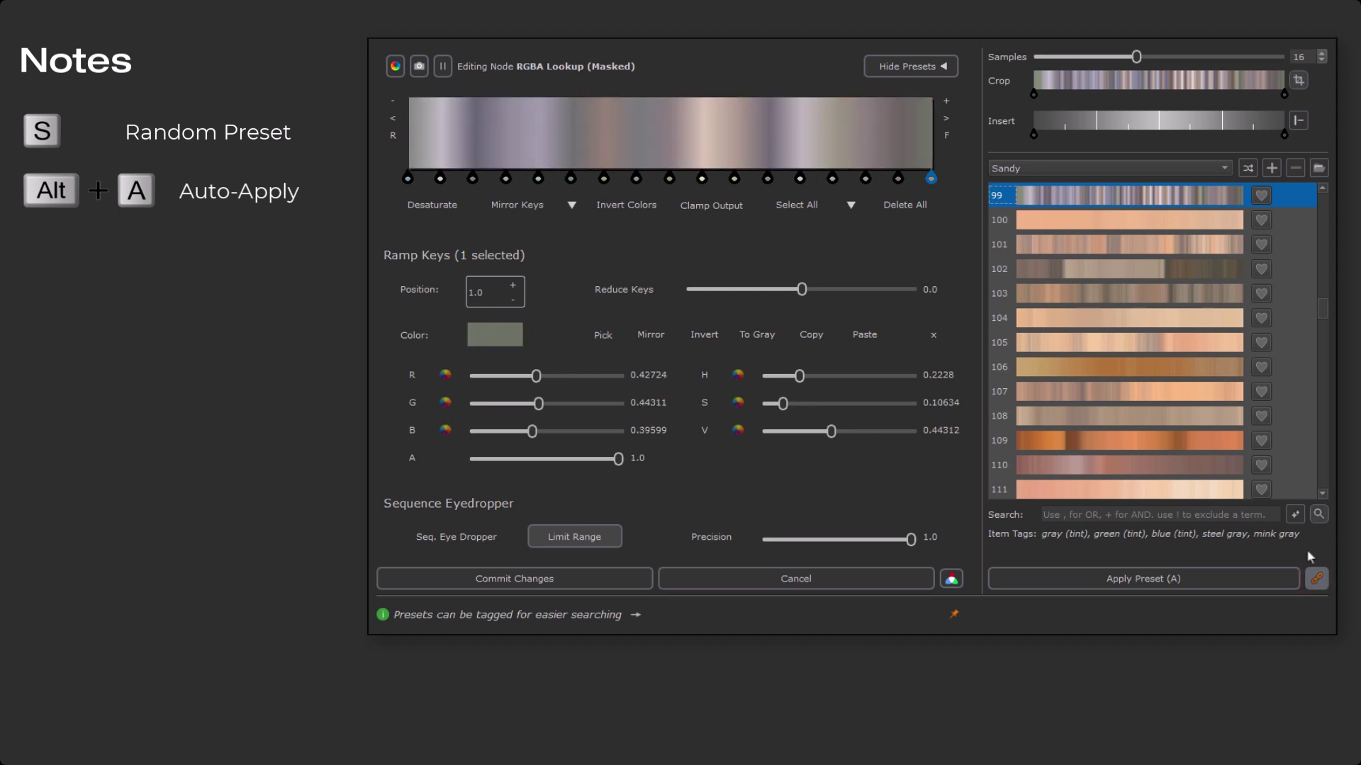
{"action": "left_click", "coordinate": [1247, 171]}
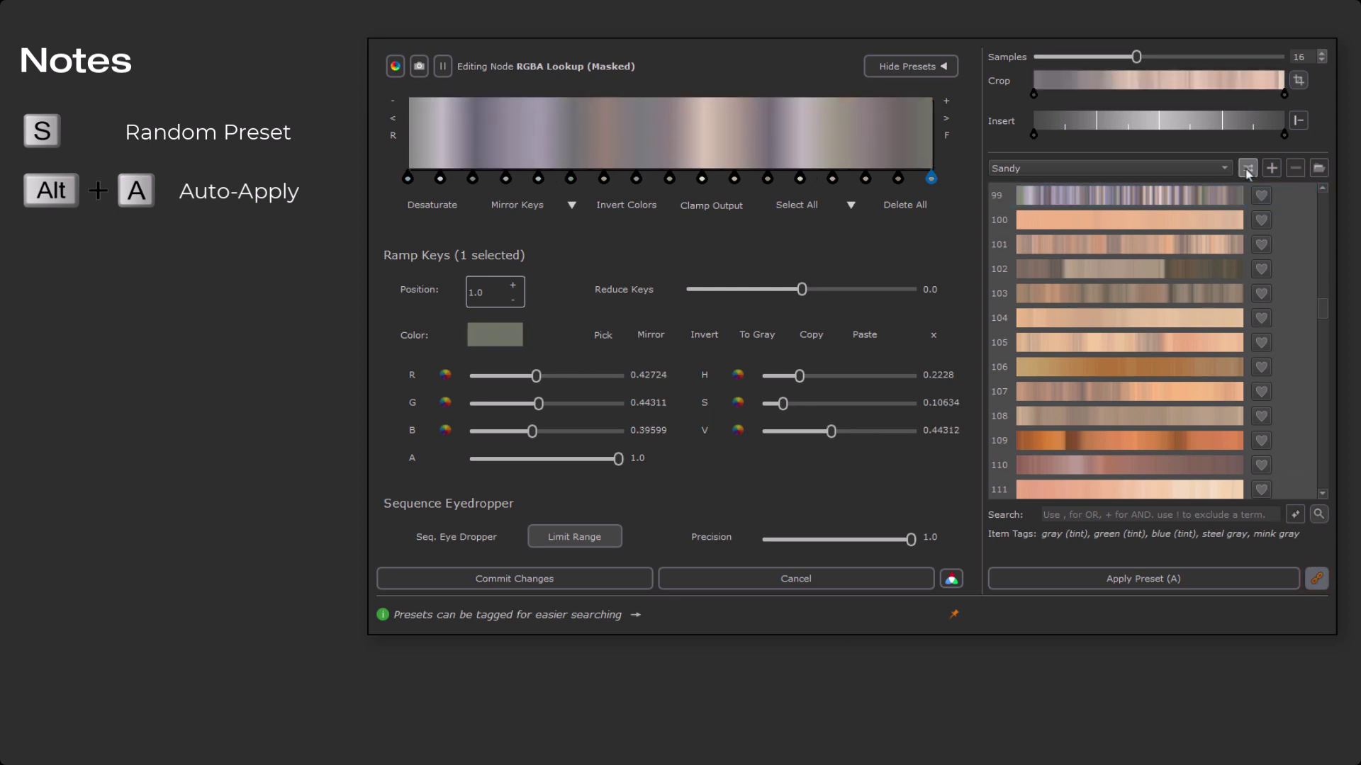
{"action": "left_click", "coordinate": [1247, 172]}
{"action": "left_click", "coordinate": [1247, 171]}
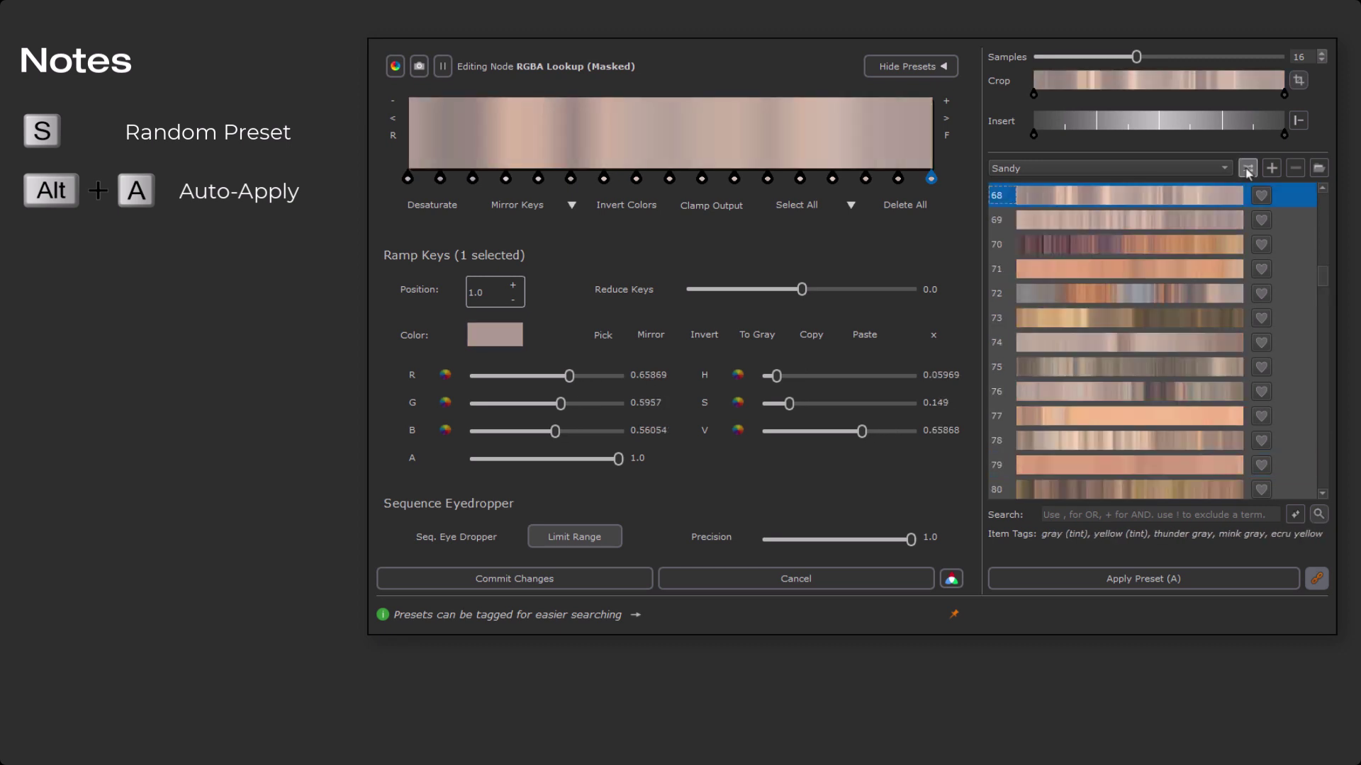
{"action": "left_click", "coordinate": [1247, 172]}
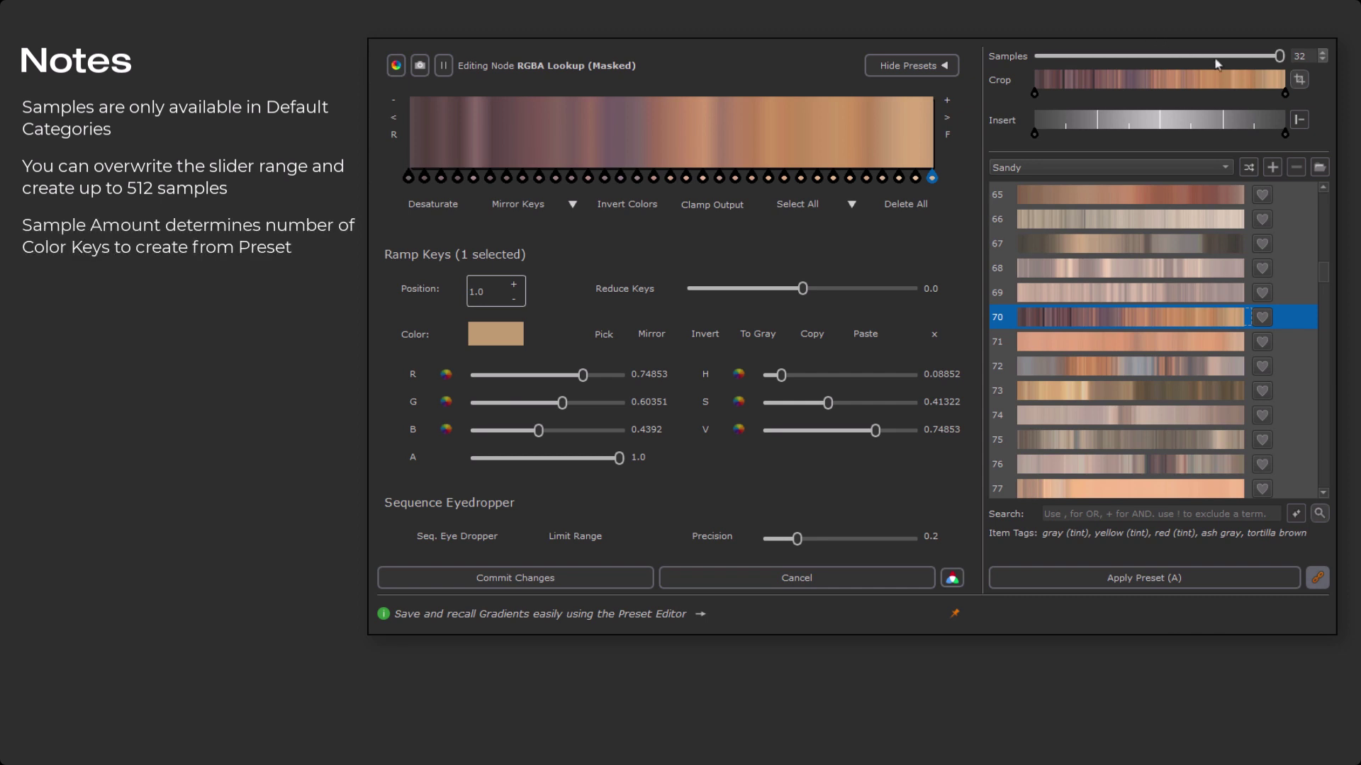
Insert fewer samples of preset 68's cropped lighter colours into the ramp's left range, giving eleven keys
{"action": "mouse_move", "coordinate": [1279, 56]}
{"action": "left_mouse_down"}
{"action": "mouse_move", "coordinate": [1051, 57]}
{"action": "mouse_move", "coordinate": [1262, 57]}
{"action": "left_mouse_up"}
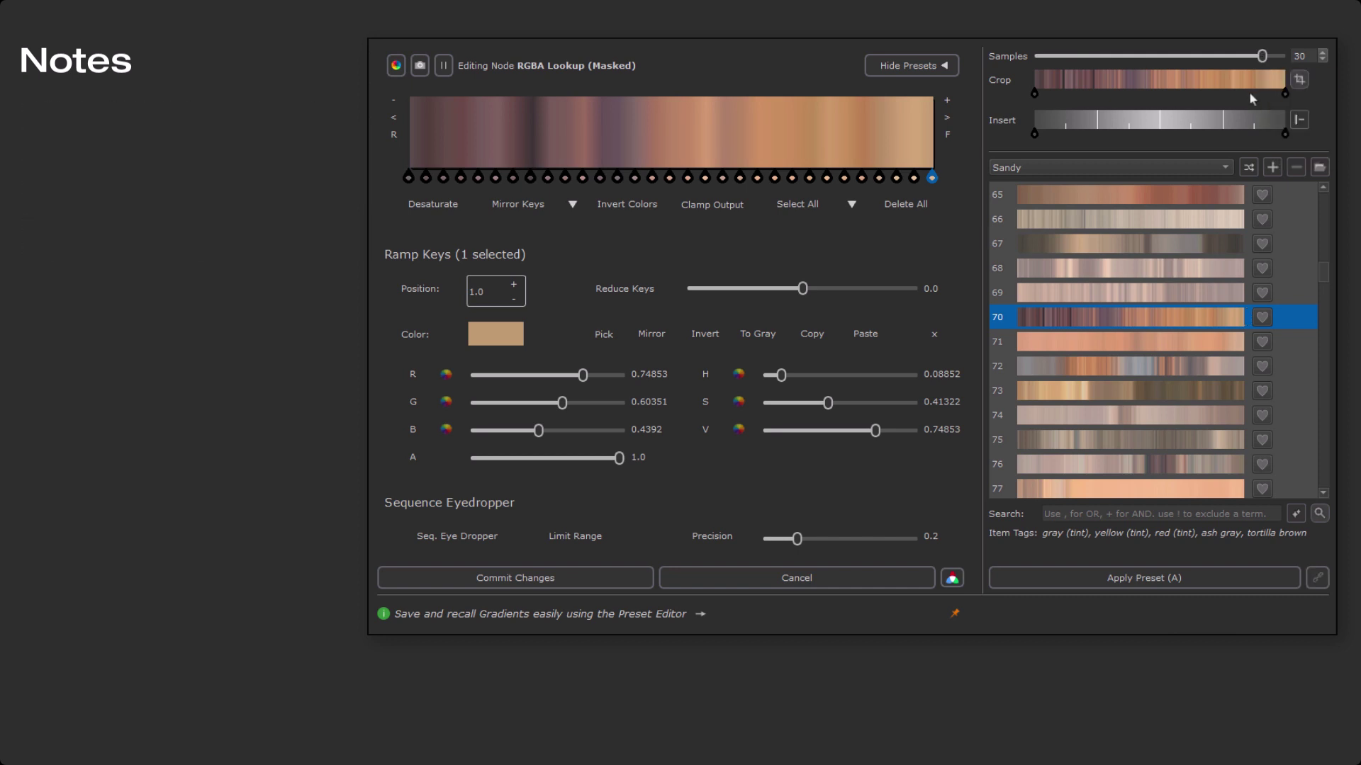
{"action": "mouse_move", "coordinate": [1035, 93]}
{"action": "left_mouse_down"}
{"action": "mouse_move", "coordinate": [1190, 93]}
{"action": "mouse_move", "coordinate": [1166, 99]}
{"action": "left_mouse_up"}
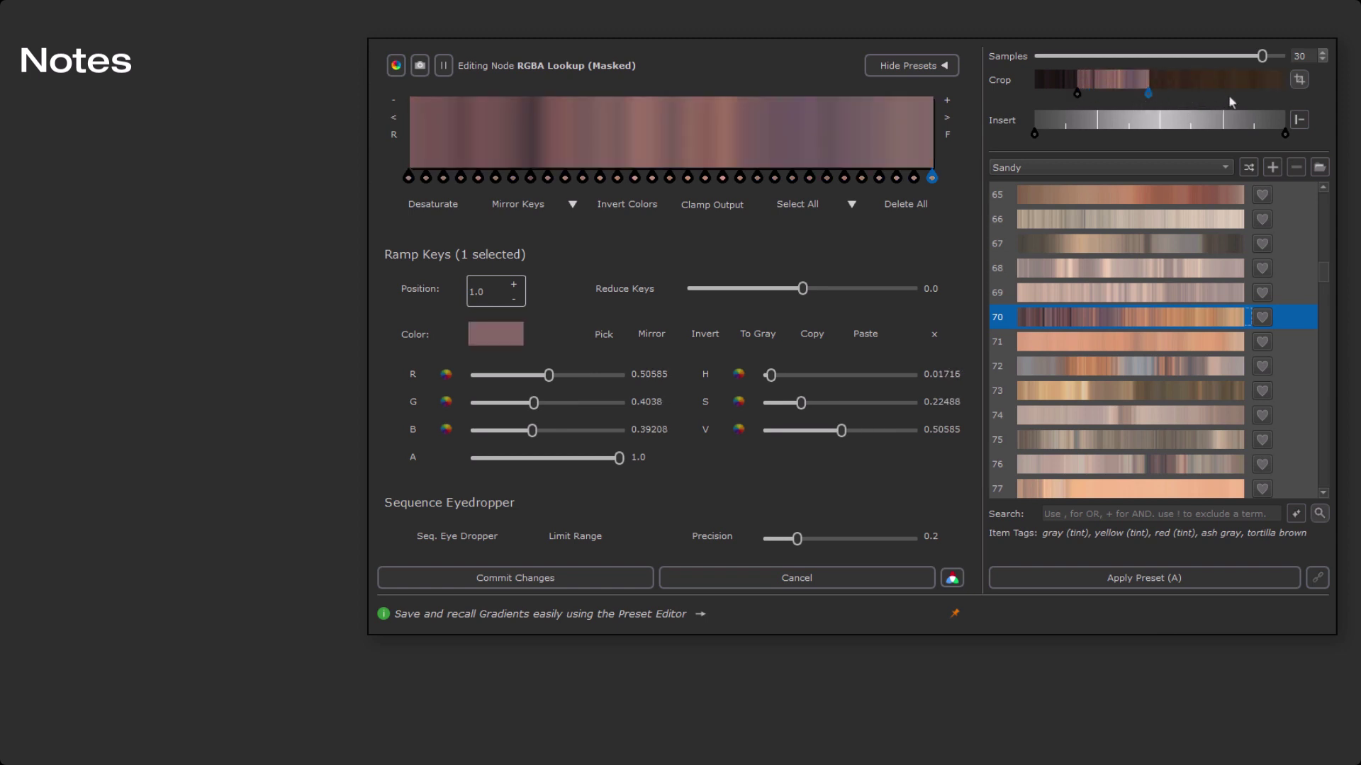
{"action": "left_click", "coordinate": [1301, 80]}
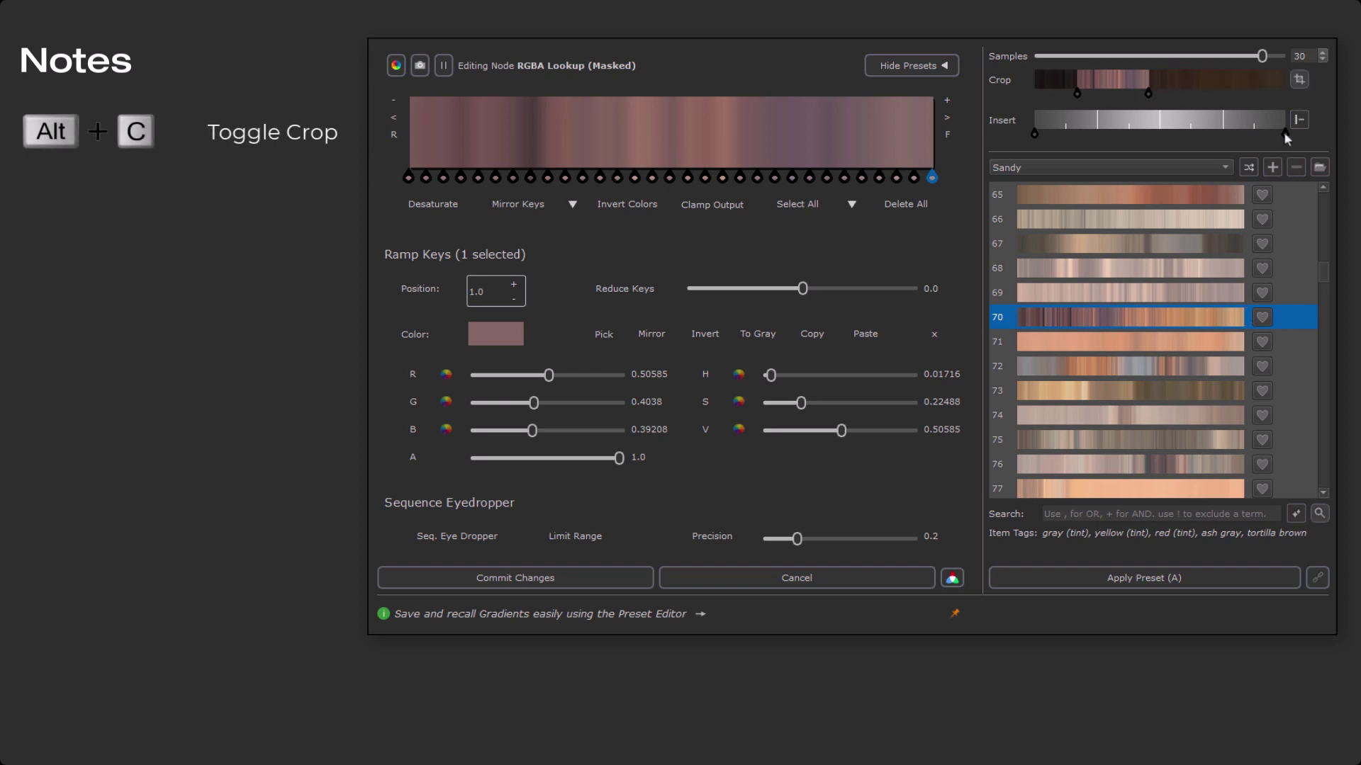
{"action": "left_click_drag", "start_coordinate": [1159, 135], "coordinate": [1115, 135]}
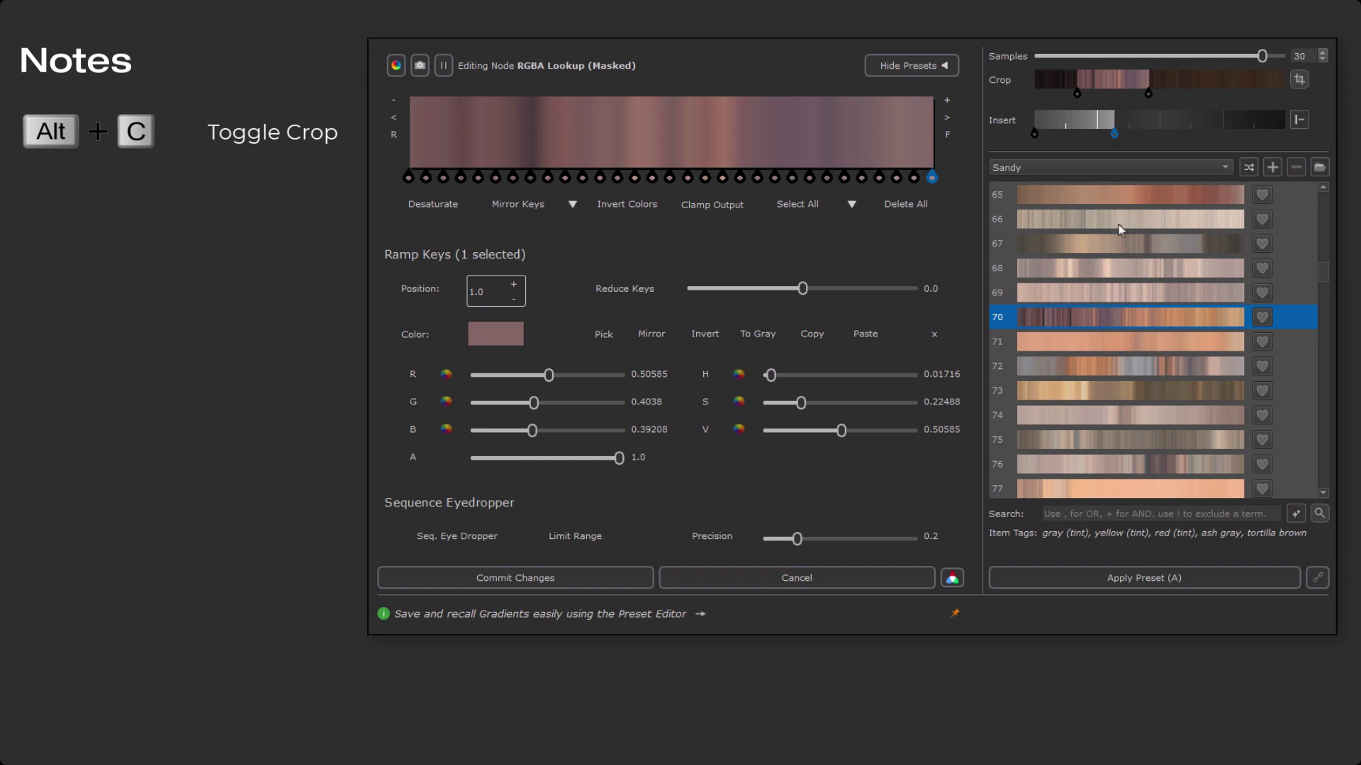
{"action": "left_click", "coordinate": [1126, 272]}
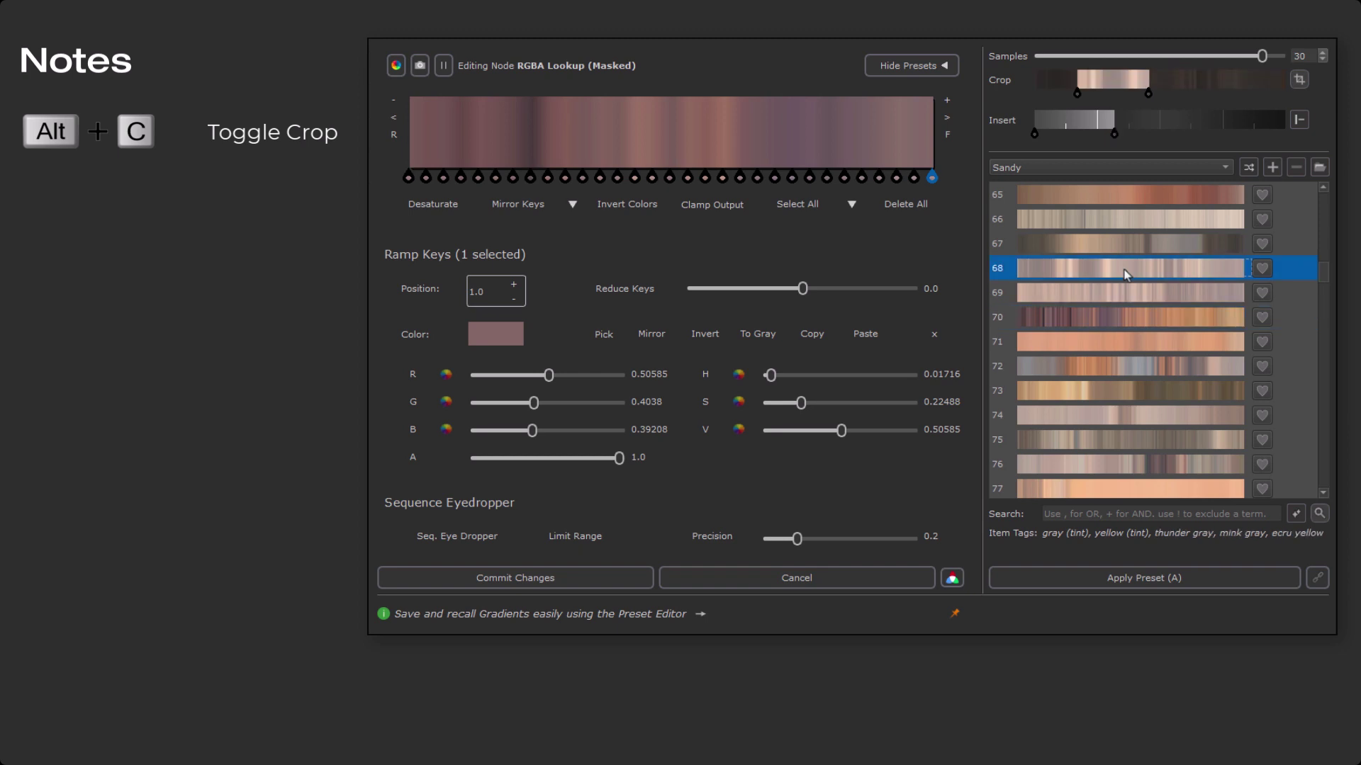
{"action": "key", "text": "i"}
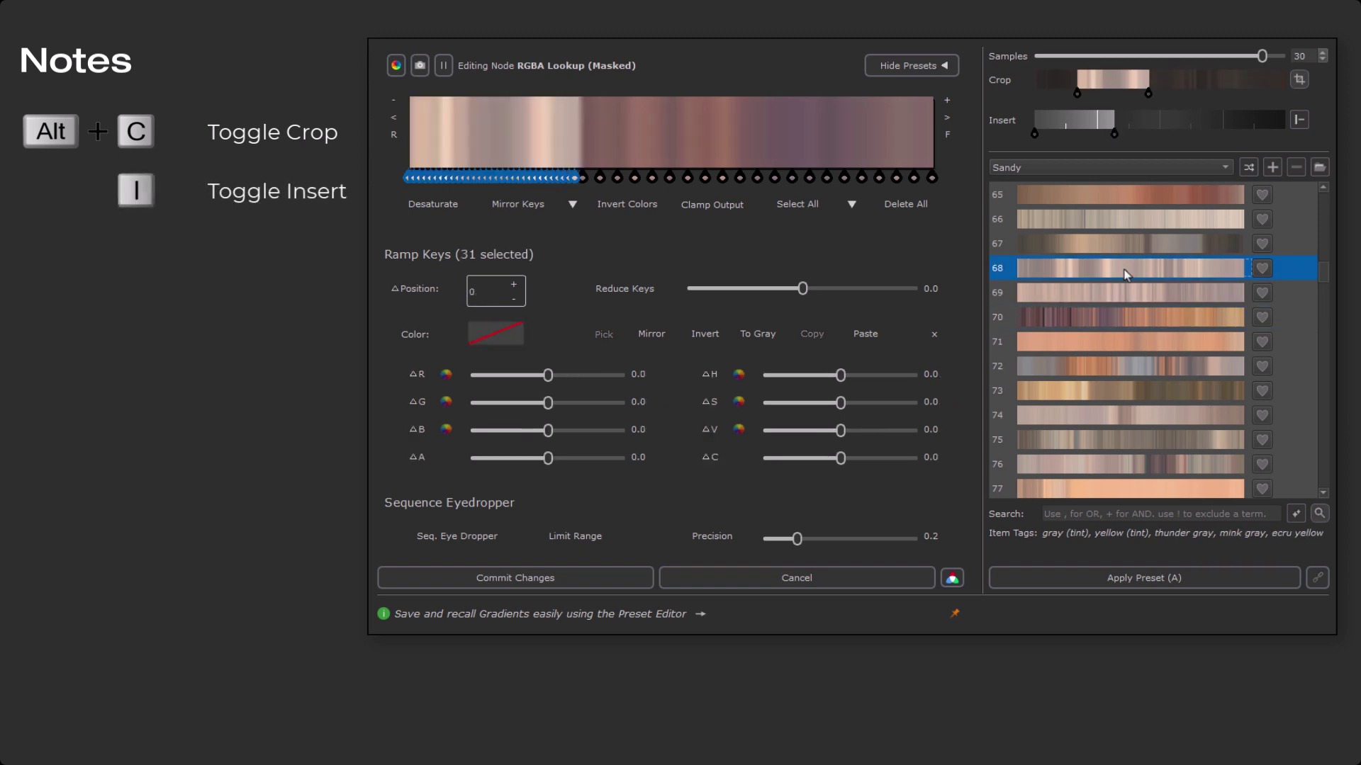
{"action": "left_click", "coordinate": [1300, 122]}
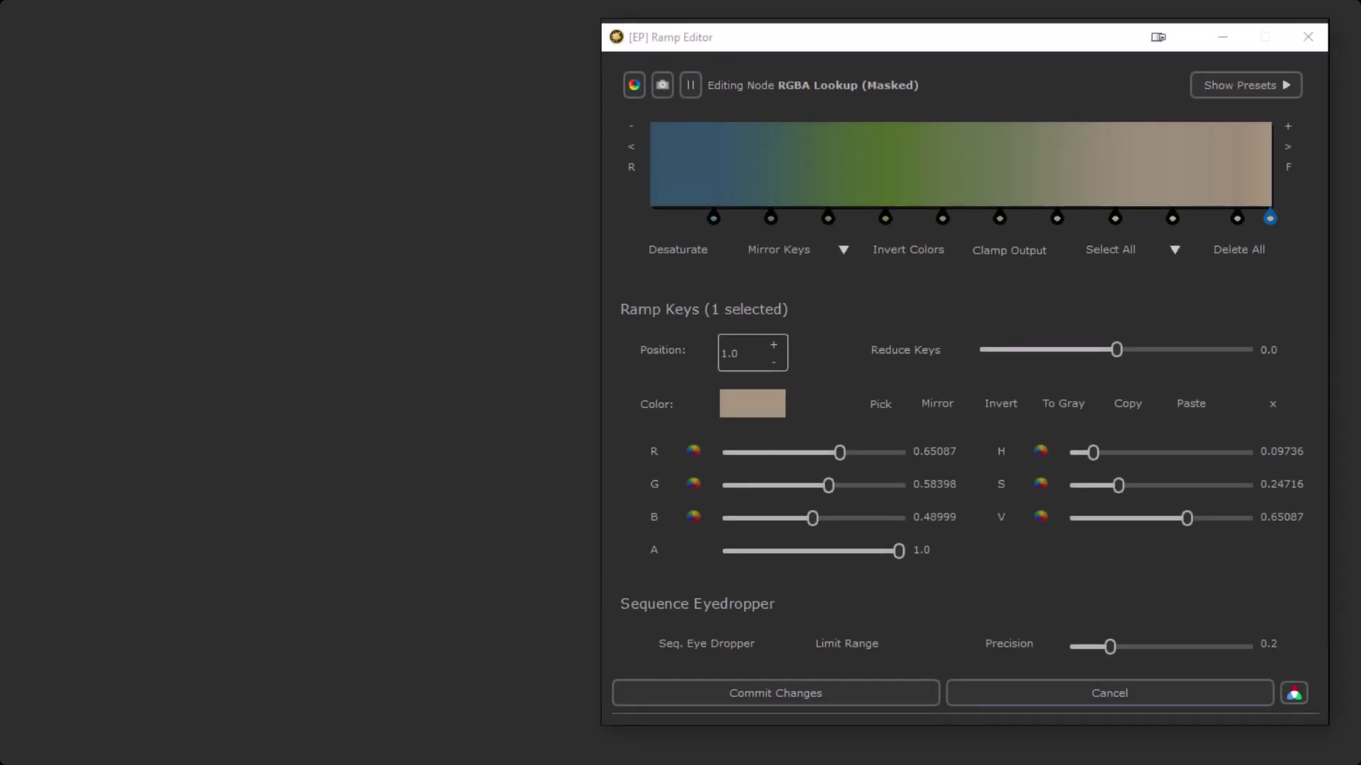
Filter the ramp's output colorspace list for 'raw'
{"action": "left_click", "coordinate": [634, 85]}
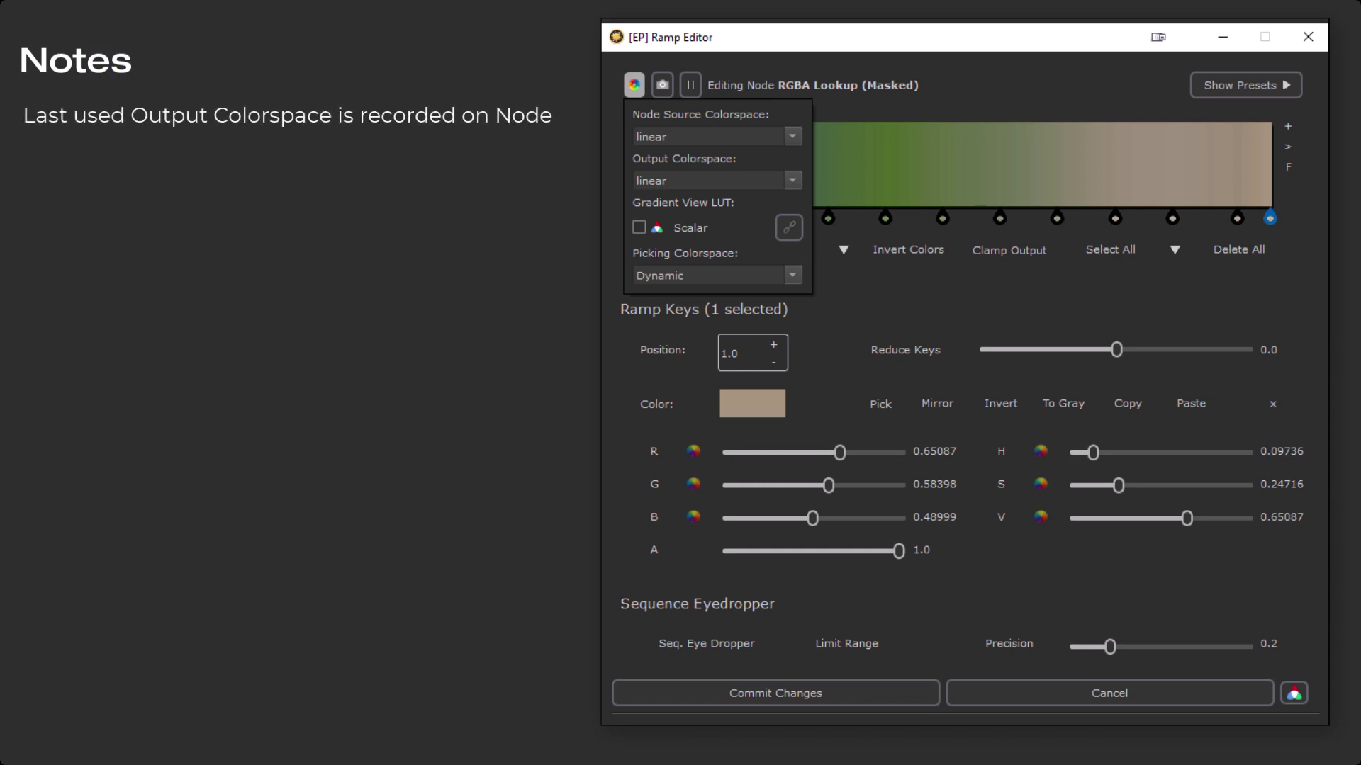
{"action": "left_click", "coordinate": [792, 182]}
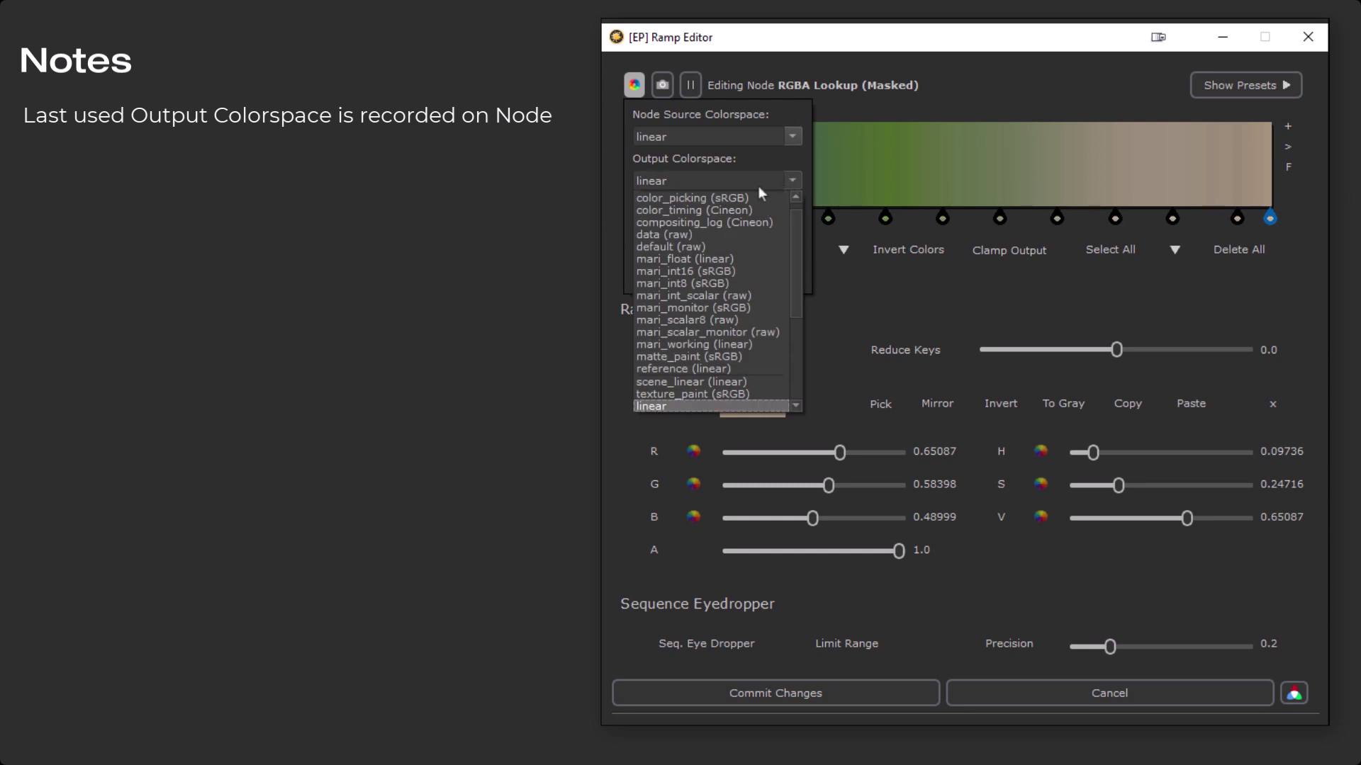
{"action": "left_click", "coordinate": [757, 186]}
{"action": "type", "text": "a"}
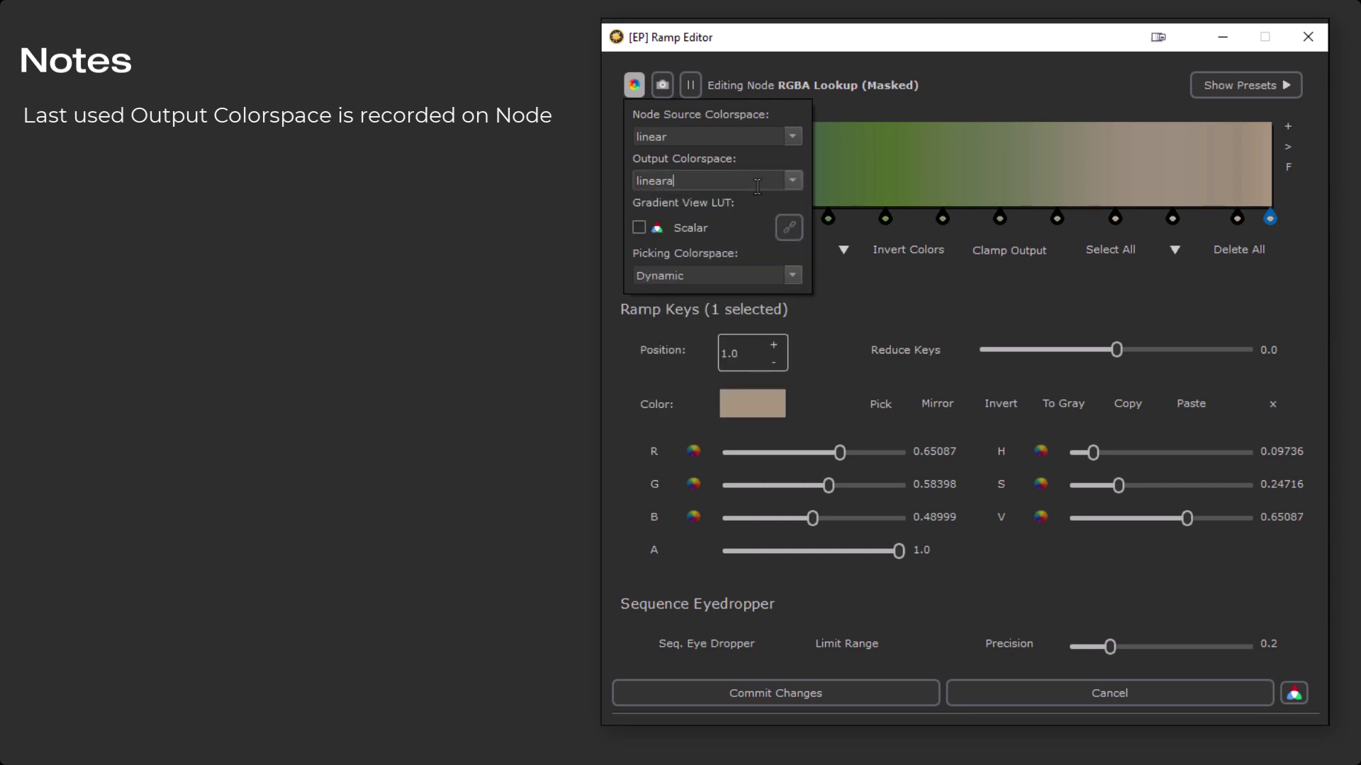
{"action": "key", "text": "ctrl+a"}
{"action": "type", "text": "raw"}
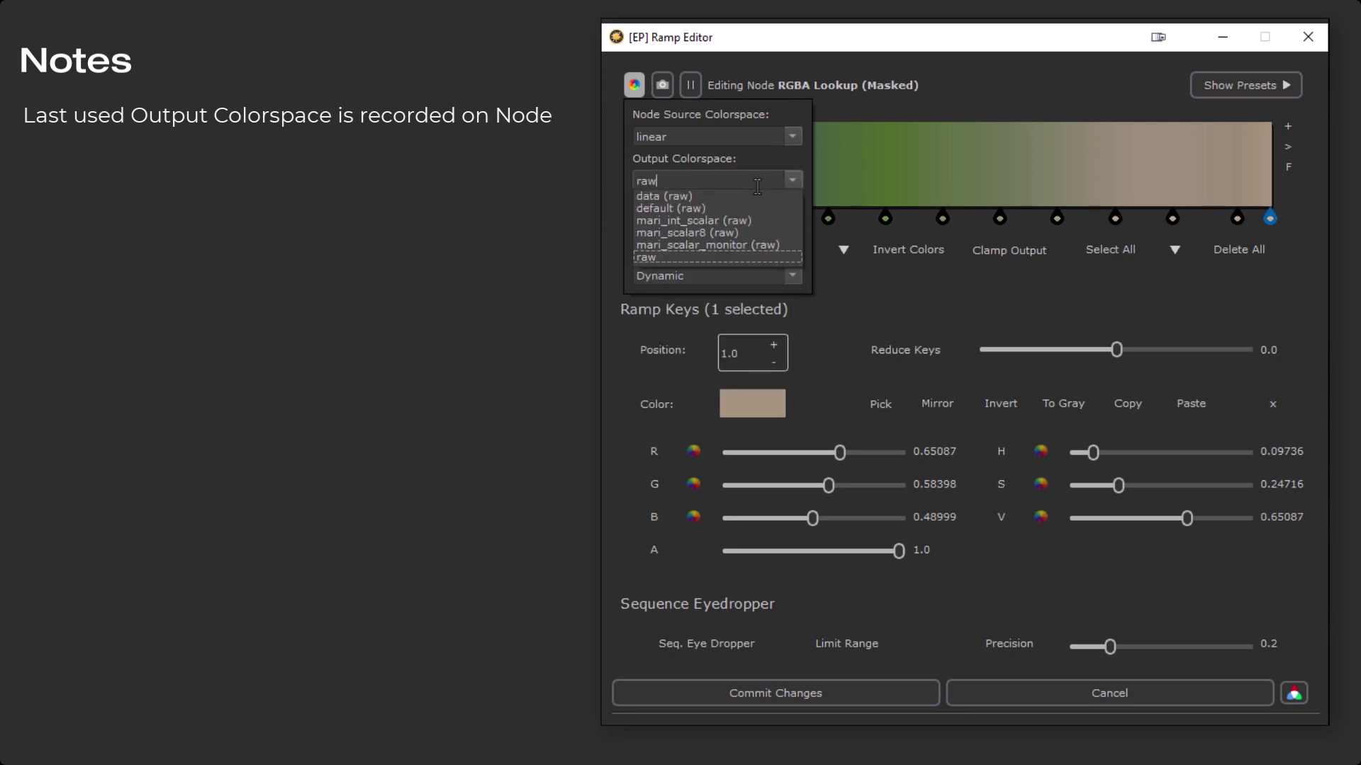
Set the output colorspace to data (raw) and commit the ramp to the RGBA Lookup node
{"action": "left_click", "coordinate": [673, 197]}
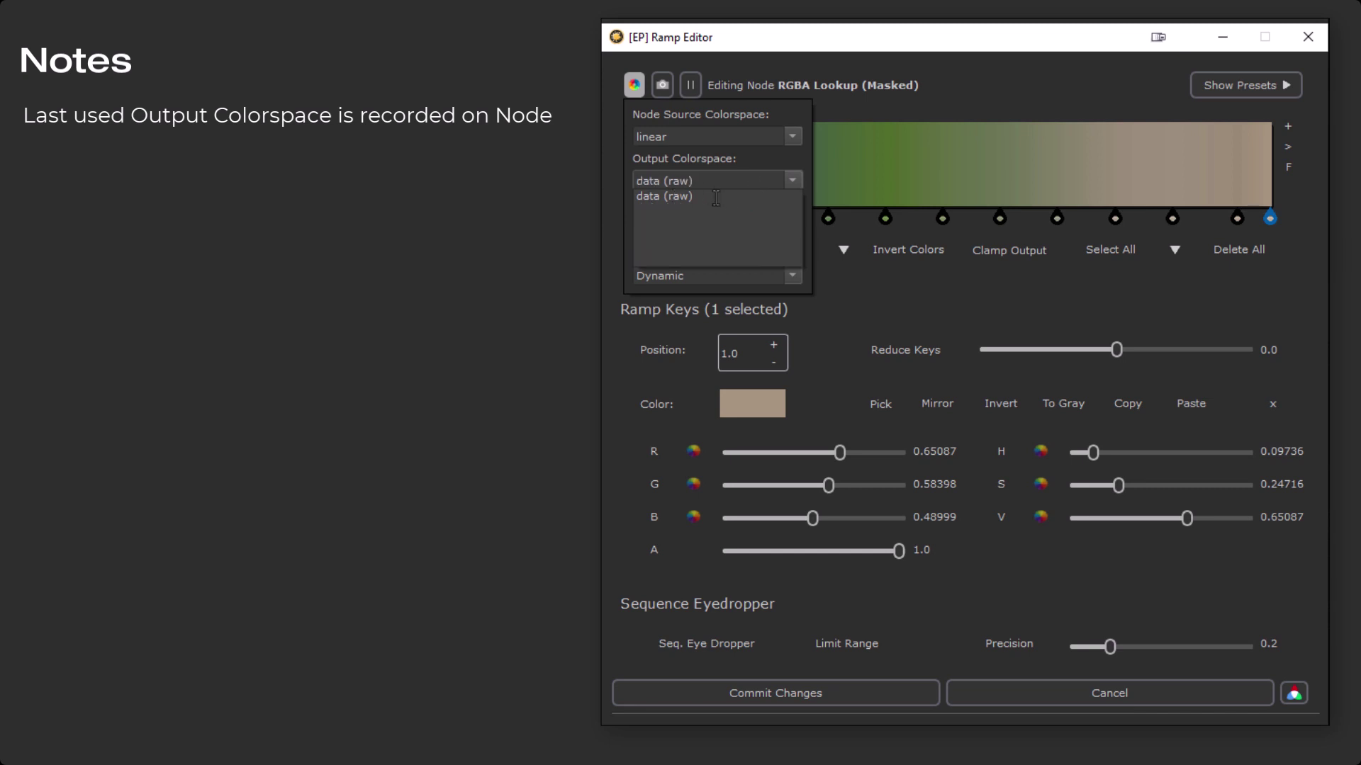
{"action": "key", "text": "Return"}
{"action": "left_click", "coordinate": [810, 693]}
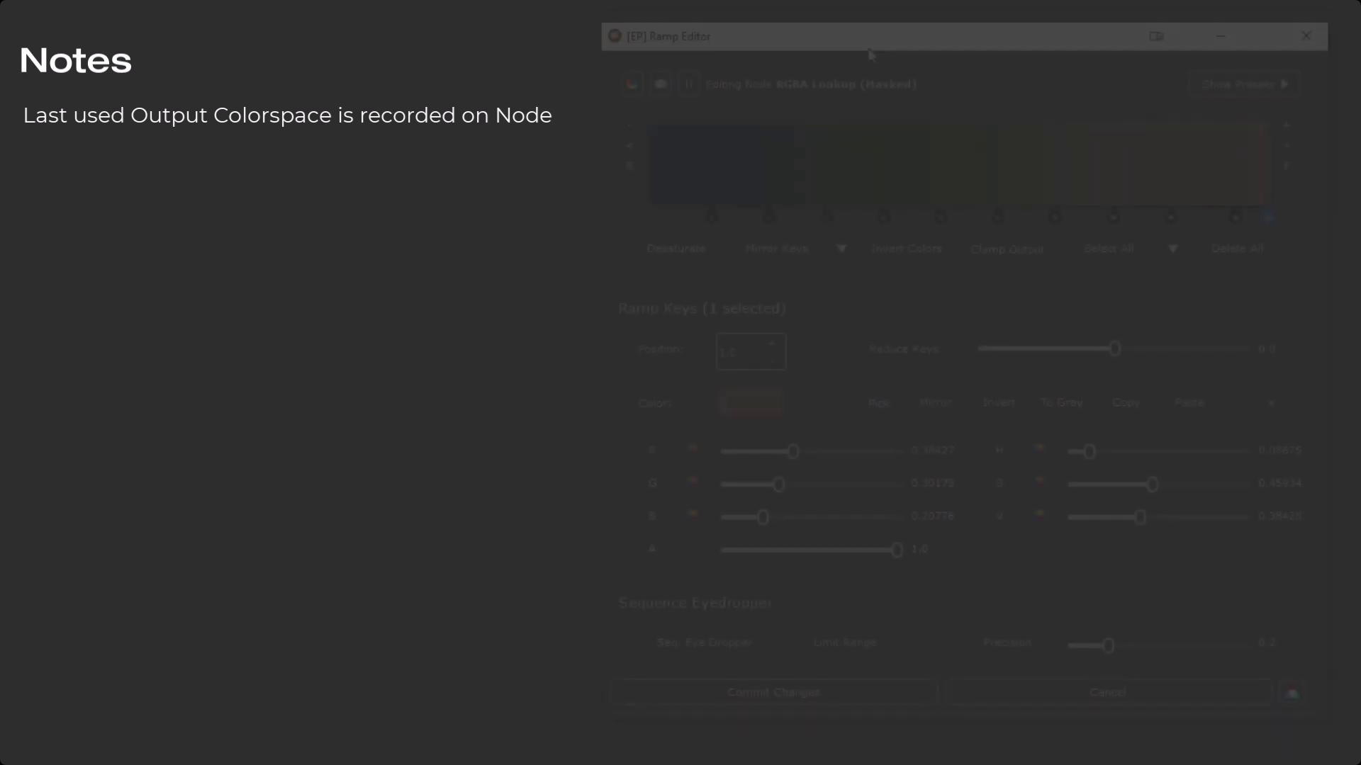
{"action": "left_click", "coordinate": [632, 84]}
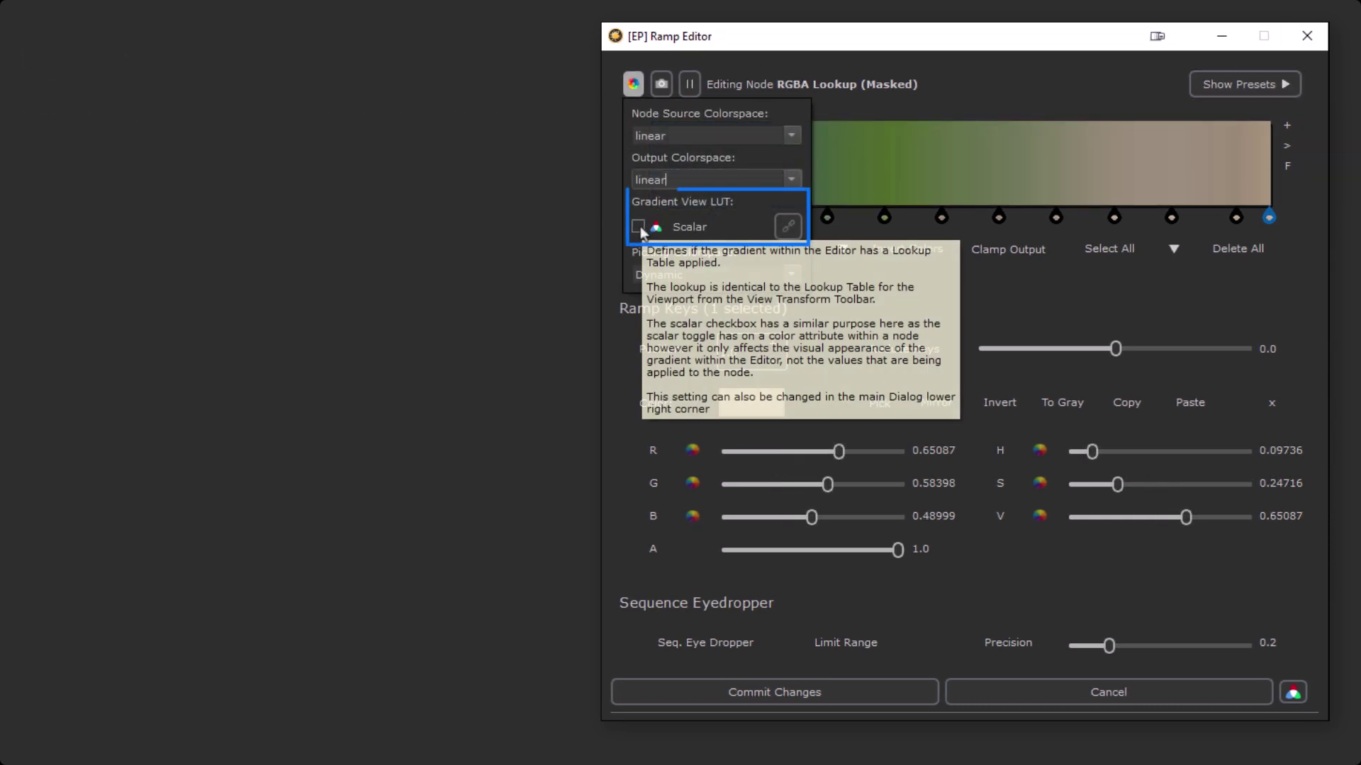
Toggle the gradient's Scalar view on and off, then return it to colour
{"action": "left_click", "coordinate": [638, 227]}
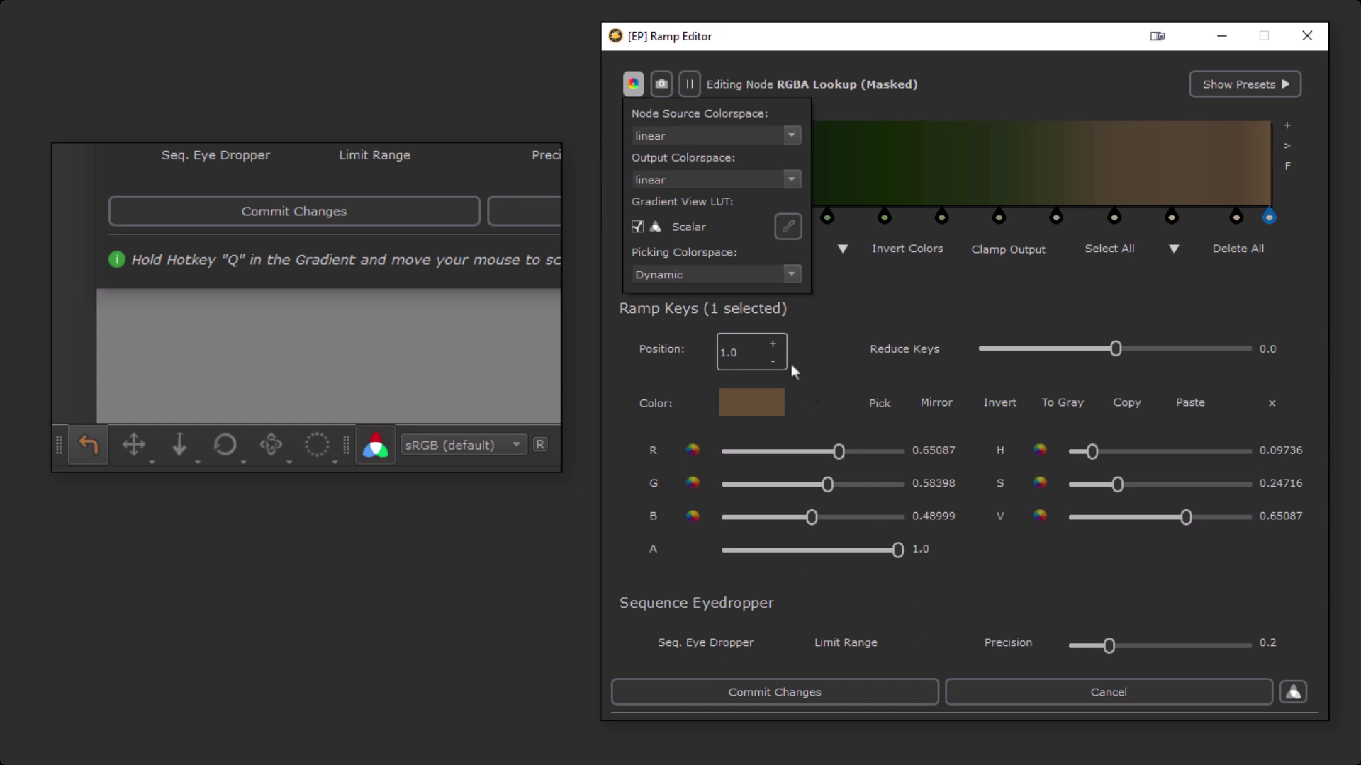
{"action": "left_click", "coordinate": [638, 227]}
{"action": "left_click", "coordinate": [638, 227]}
{"action": "left_click", "coordinate": [638, 226]}
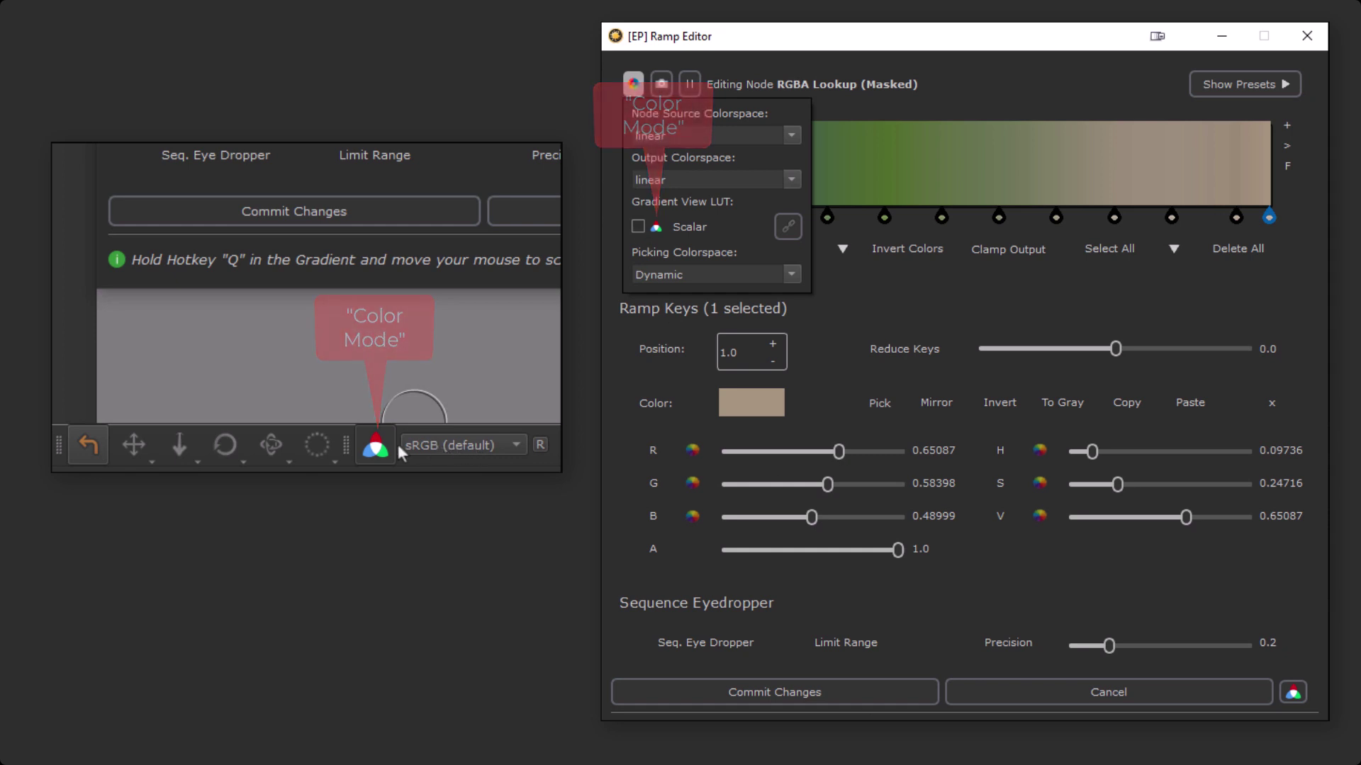
{"action": "left_click", "coordinate": [638, 227]}
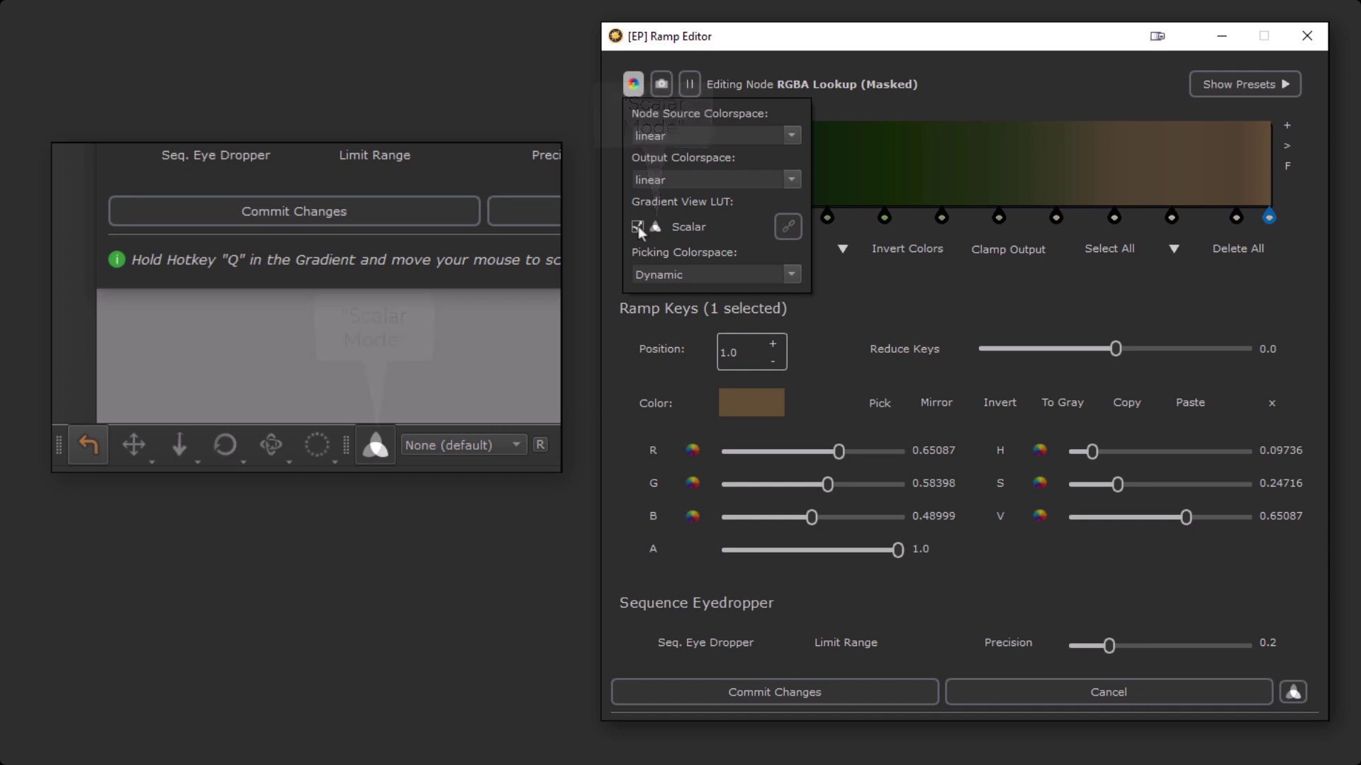
{"action": "left_click", "coordinate": [1293, 692]}
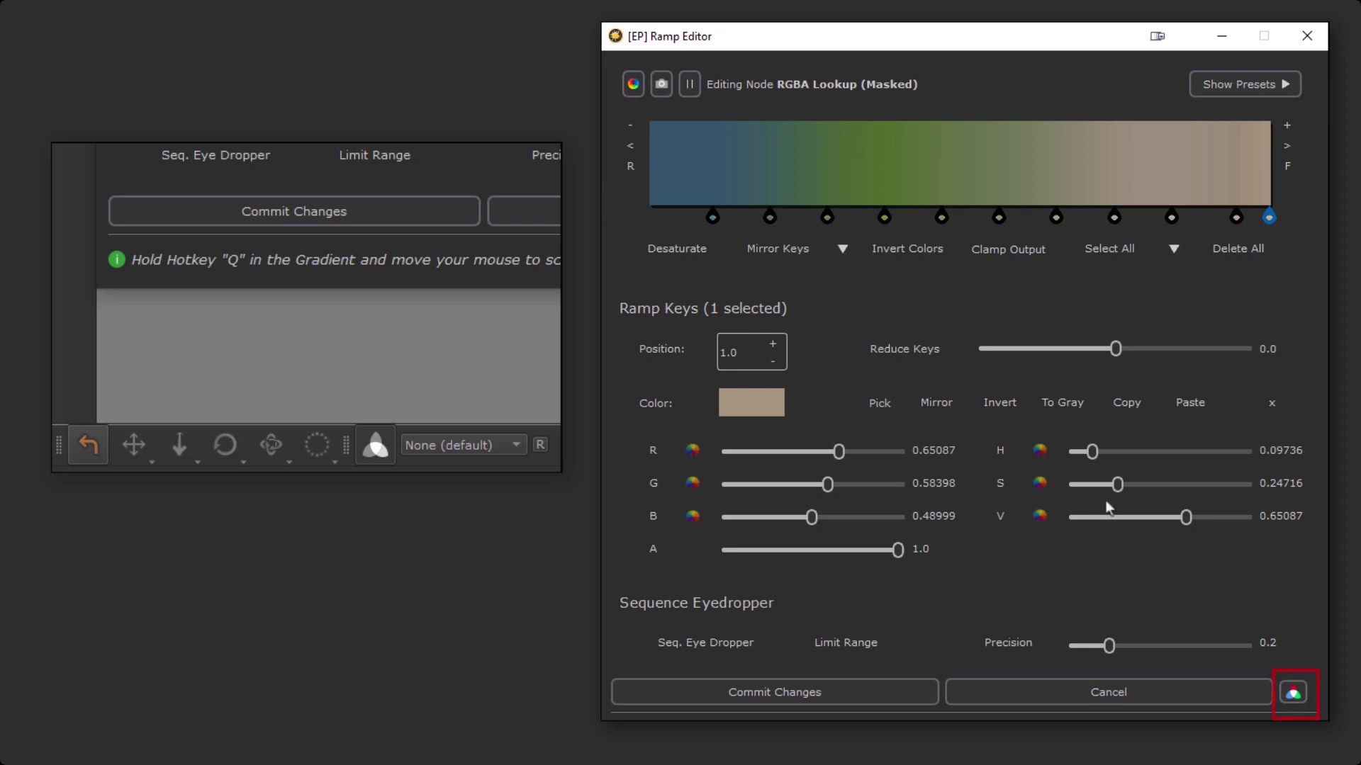
Toggle the gradient LUT link, then switch the viewer LUT between None and sRGB, ending on sRGB
{"action": "left_click", "coordinate": [633, 83]}
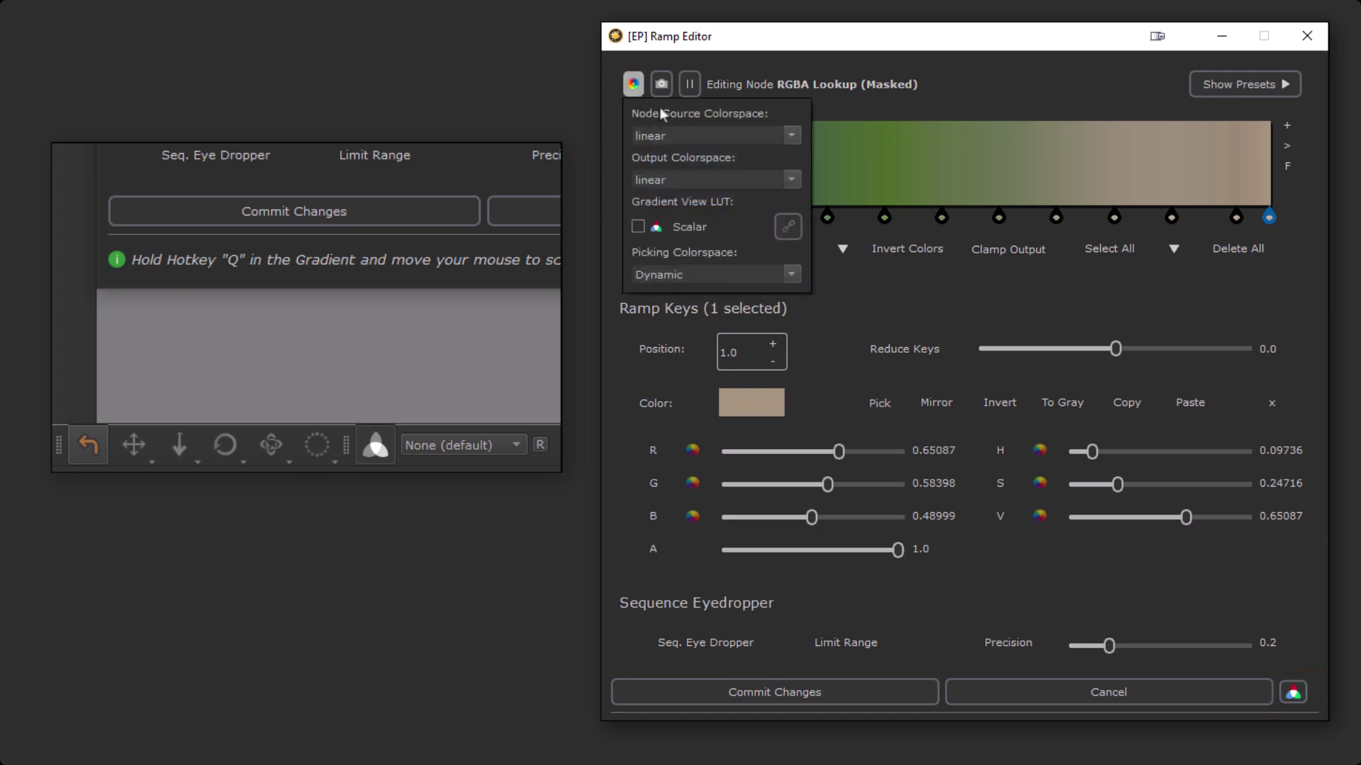
{"action": "left_click", "coordinate": [793, 227]}
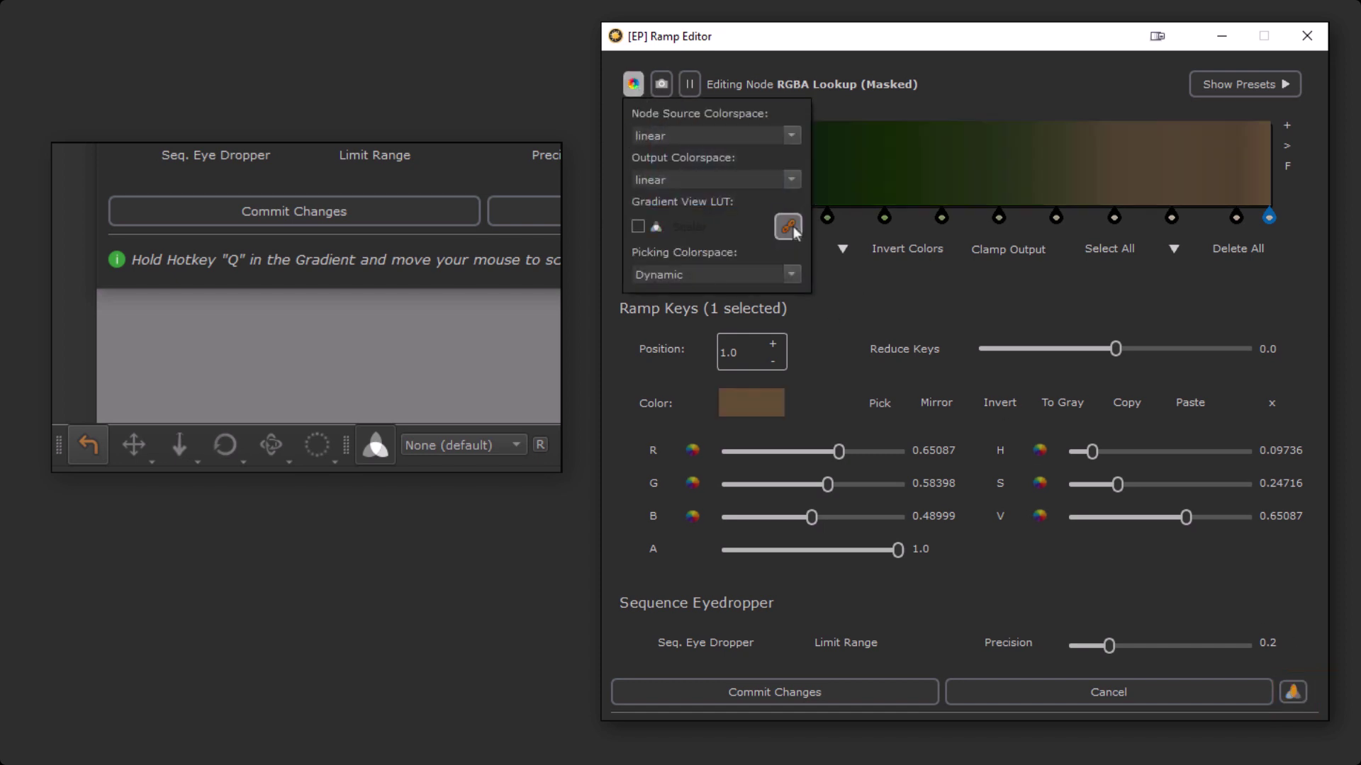
{"action": "left_click", "coordinate": [793, 228]}
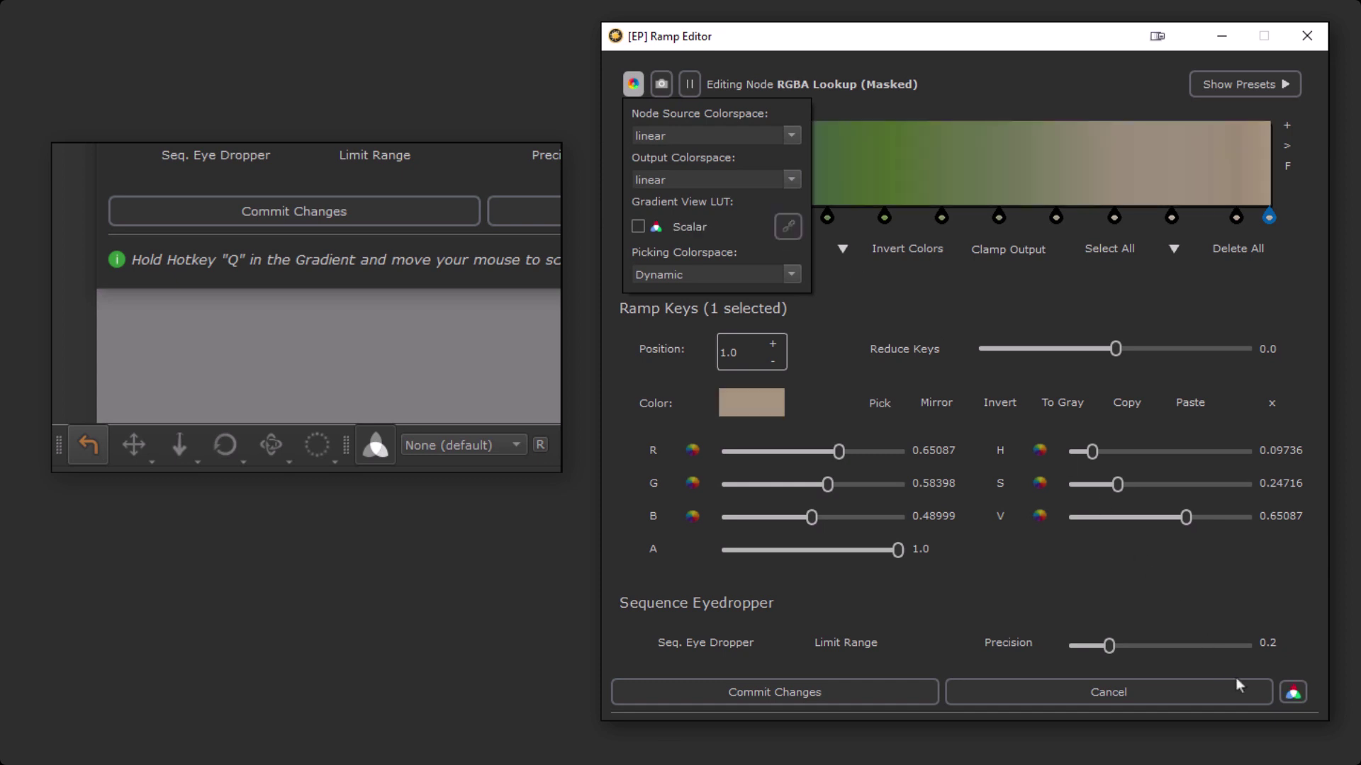
{"action": "left_click", "coordinate": [1291, 694]}
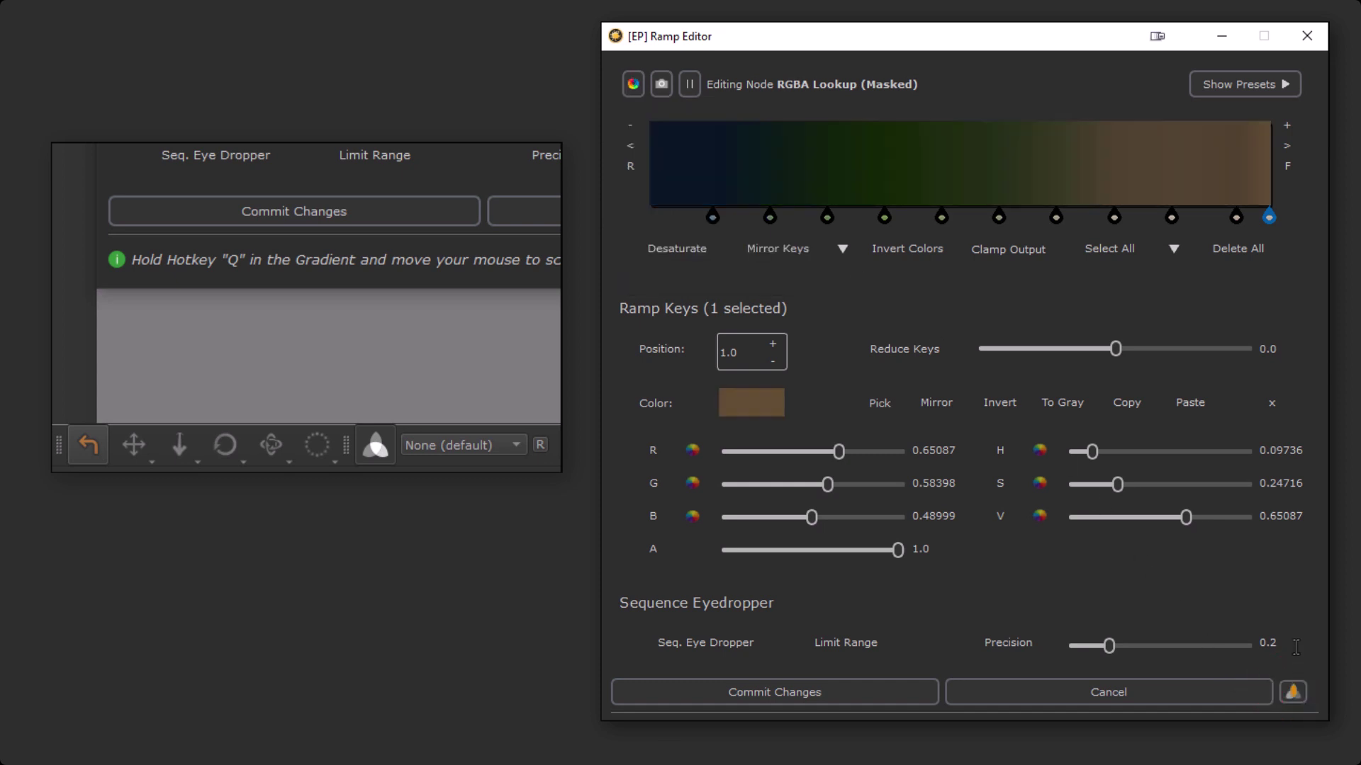
{"action": "left_click", "coordinate": [1293, 692]}
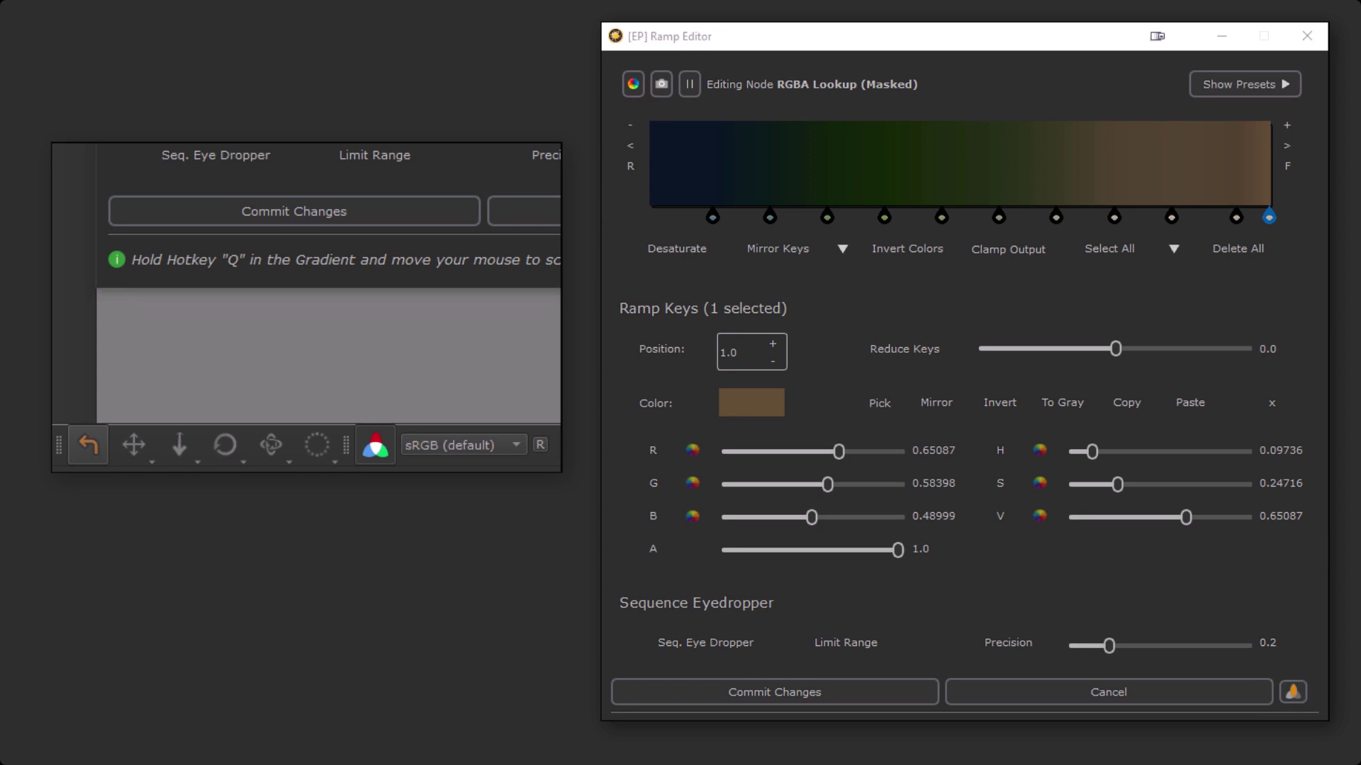
{"action": "left_click", "coordinate": [1294, 692]}
{"action": "left_click", "coordinate": [1293, 692]}
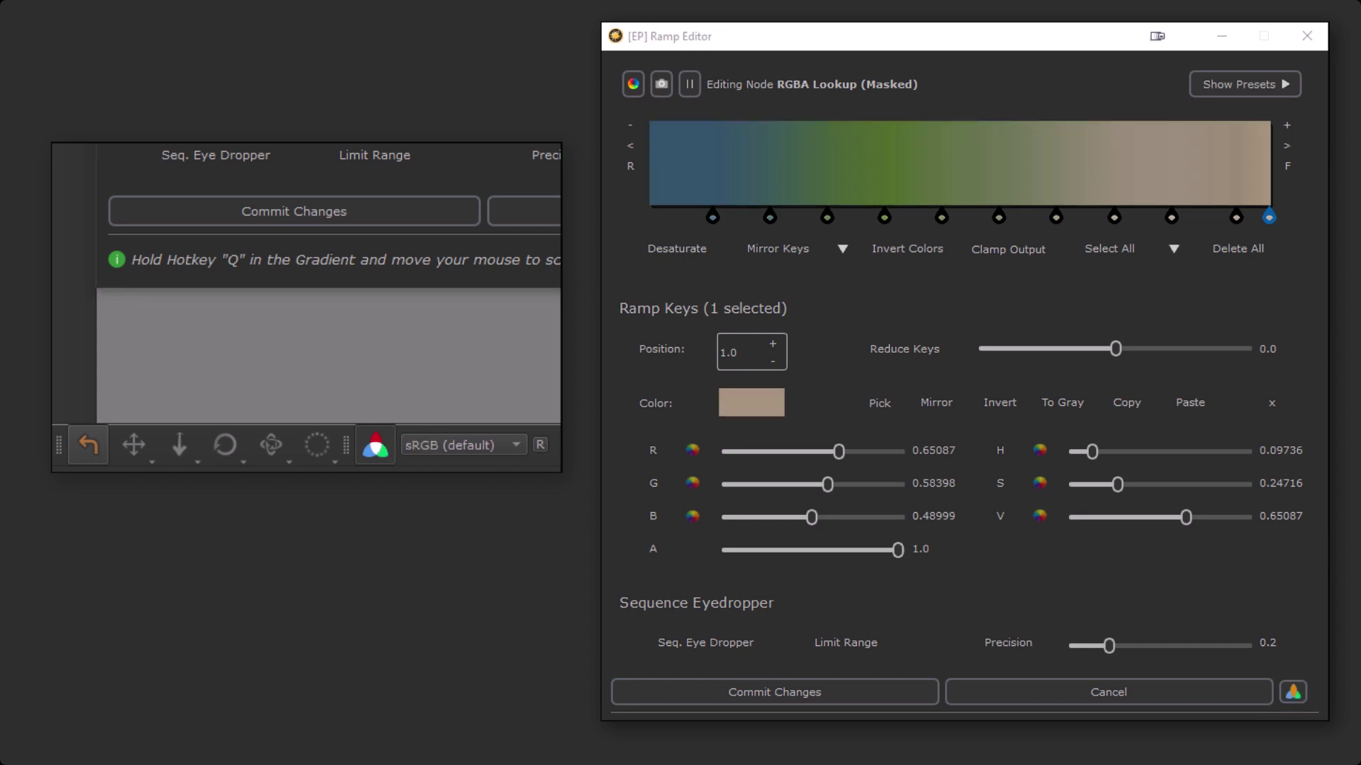